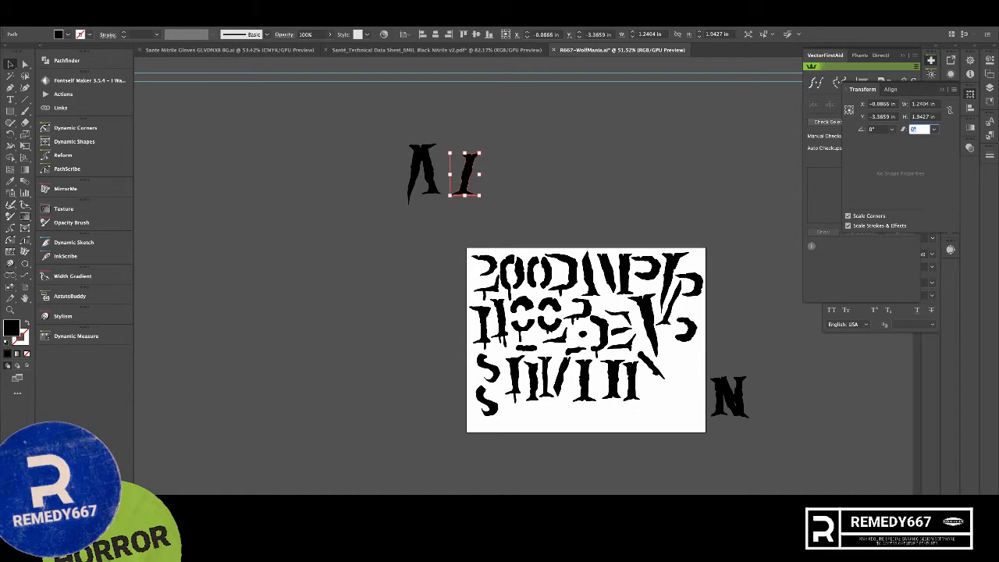
- Move the slanted stem onto the right-hand stroke so it forms the left leg of a letter A
left_click(510, 206)
left_click_drag(464, 175, 412, 173)
scroll(396, 174, "up", 3)
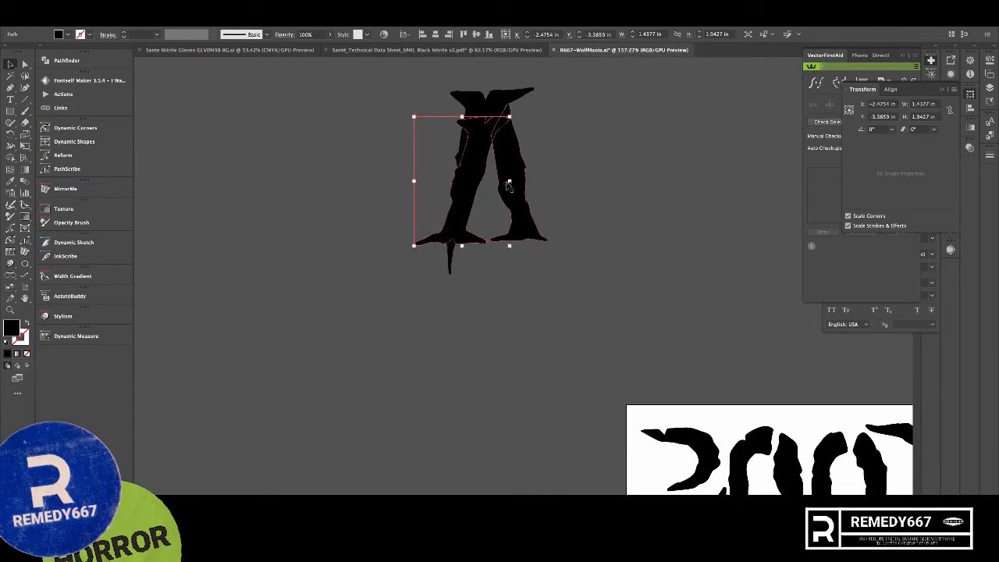
left_click_drag(510, 181, 503, 181)
left_click_drag(483, 241, 479, 249)
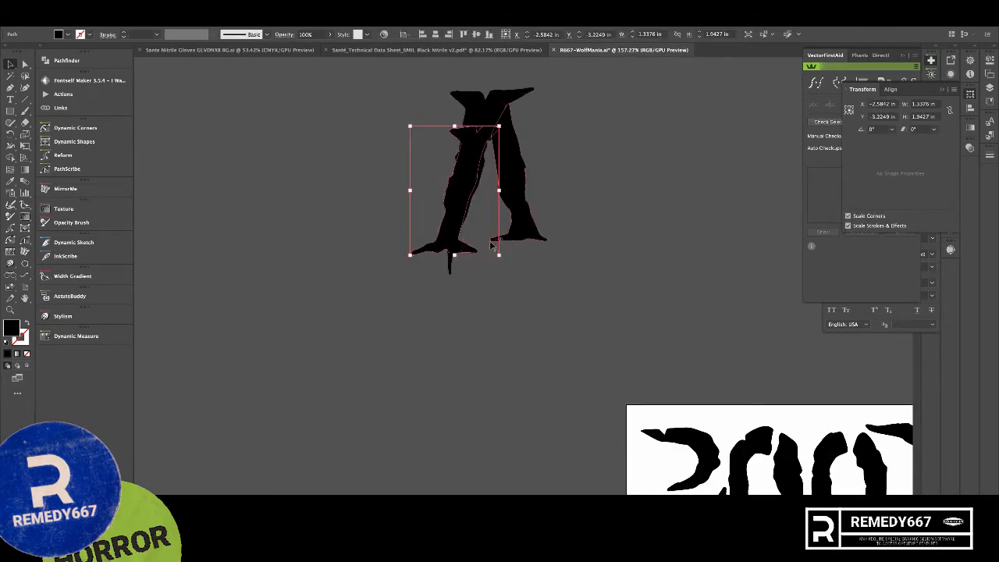
- Erase the left leg's protruding serif at the apex of the A and the drip hanging below its foot
key("shift+e")
mouse_move(492, 166)
left_mouse_down()
mouse_move(435, 151)
mouse_move(518, 143)
mouse_move(529, 129)
mouse_move(451, 137)
left_mouse_up()
left_click(415, 146, "super")
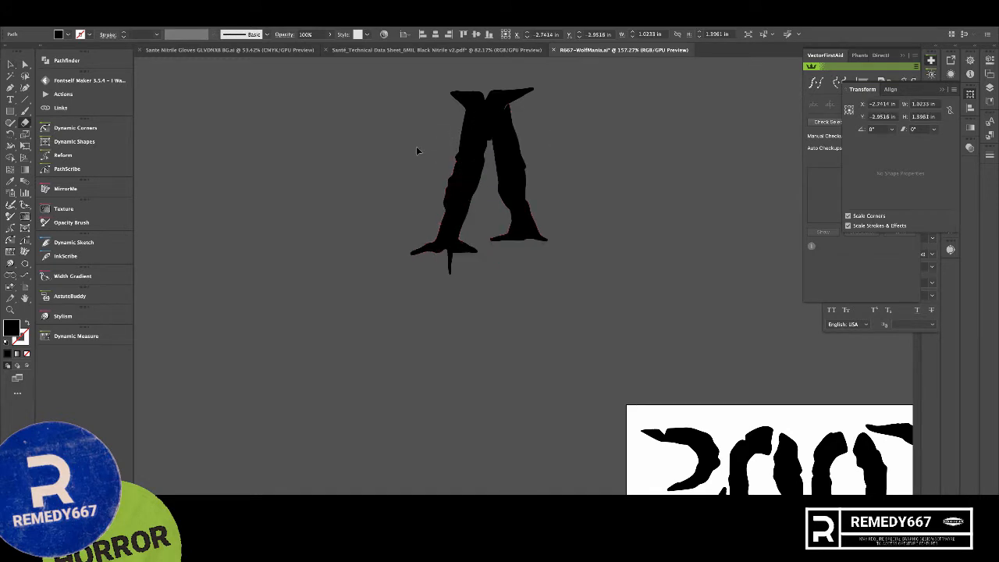
left_click(451, 272, "super")
left_click_drag(448, 285, 446, 238)
left_click(574, 303, "super")
left_click(590, 308, "alt+super")
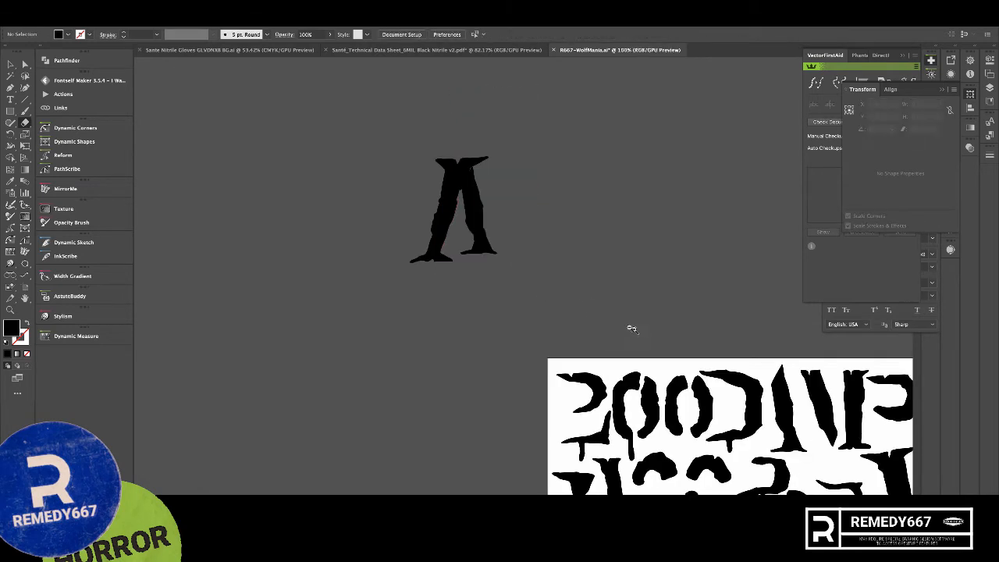
- Copy the short dash from the artboard glyphs and place it between the A's legs as the crossbar
mouse_move(636, 329)
left_mouse_down()
mouse_move(570, 296)
mouse_move(590, 290)
mouse_move(424, 190)
left_mouse_up()
key("v")
left_click_drag(490, 382, 576, 426)
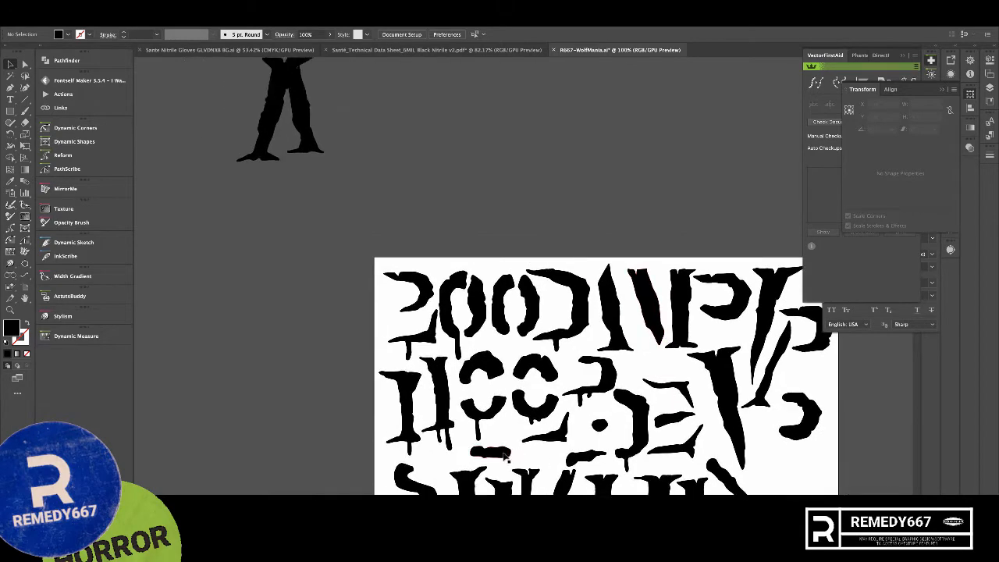
left_click_drag(378, 245, 297, 122)
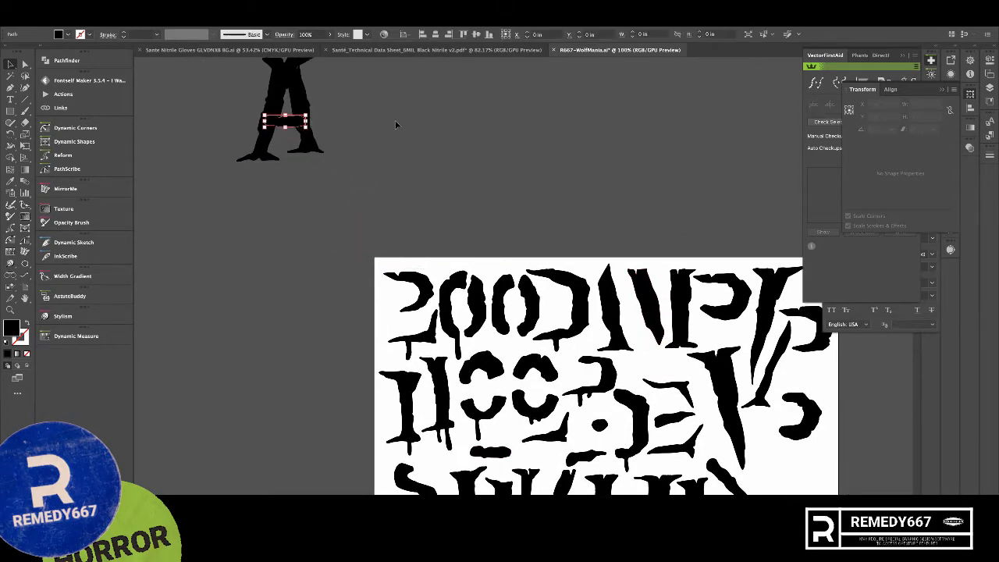
left_click(397, 125)
left_click_drag(466, 196, 462, 337)
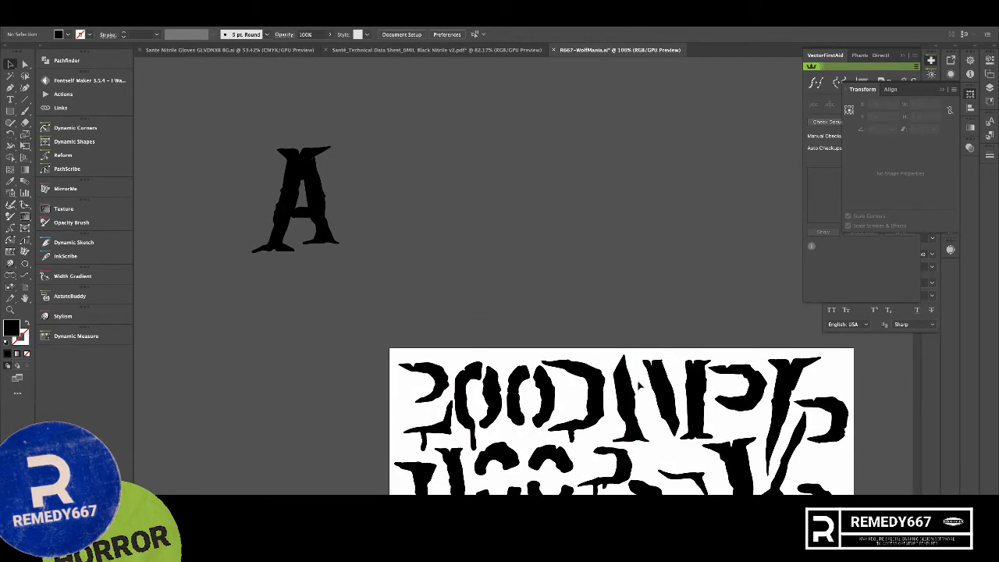
- Copy an upright stem beside the A and add a copied bowl from the artboard to build a P shape
left_click(686, 408, "alt+super")
left_click_drag(671, 412, 666, 371)
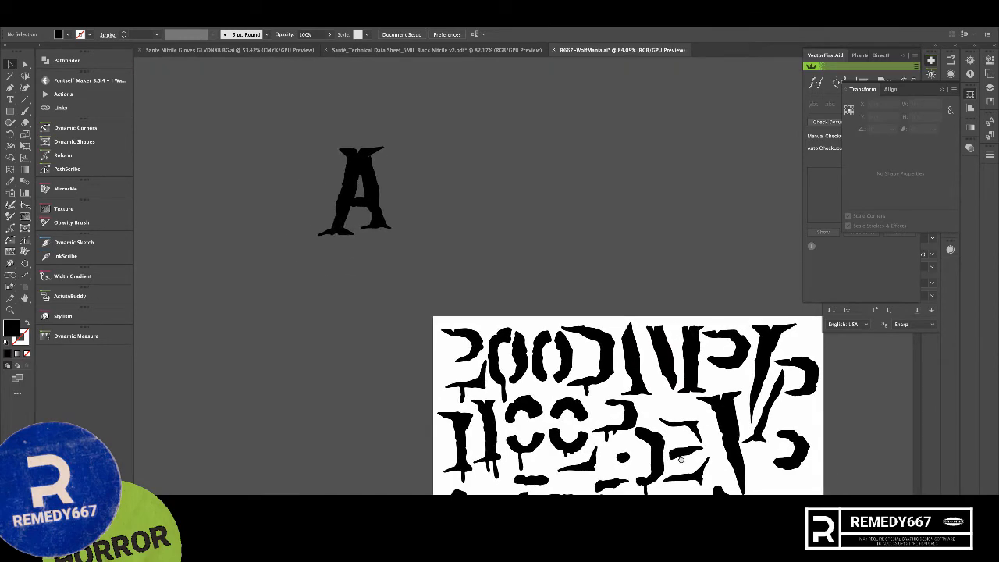
left_click_drag(681, 460, 686, 436)
left_click_drag(682, 491, 392, 184)
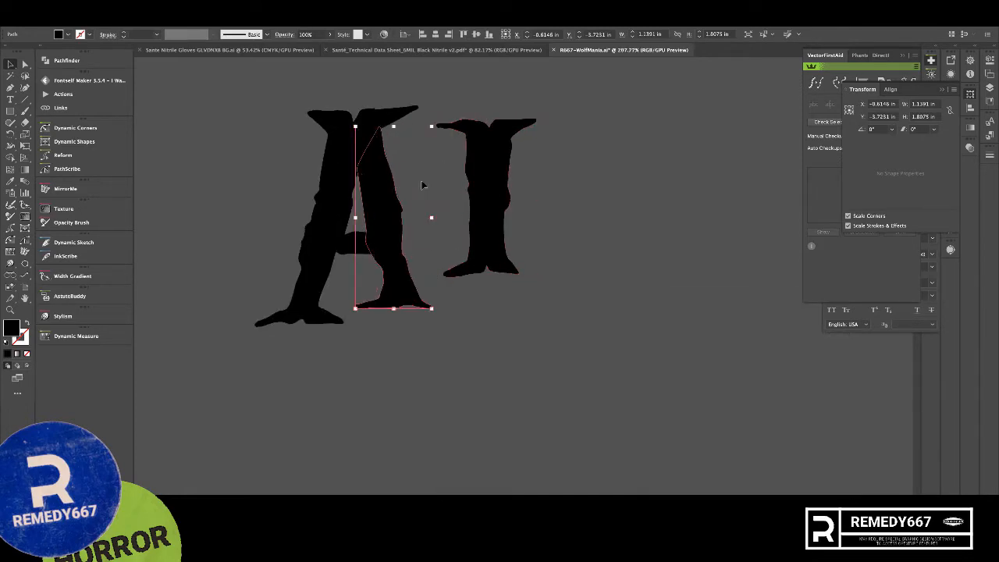
left_click(520, 279)
left_click_drag(542, 309, 462, 251)
left_click_drag(508, 295, 428, 282)
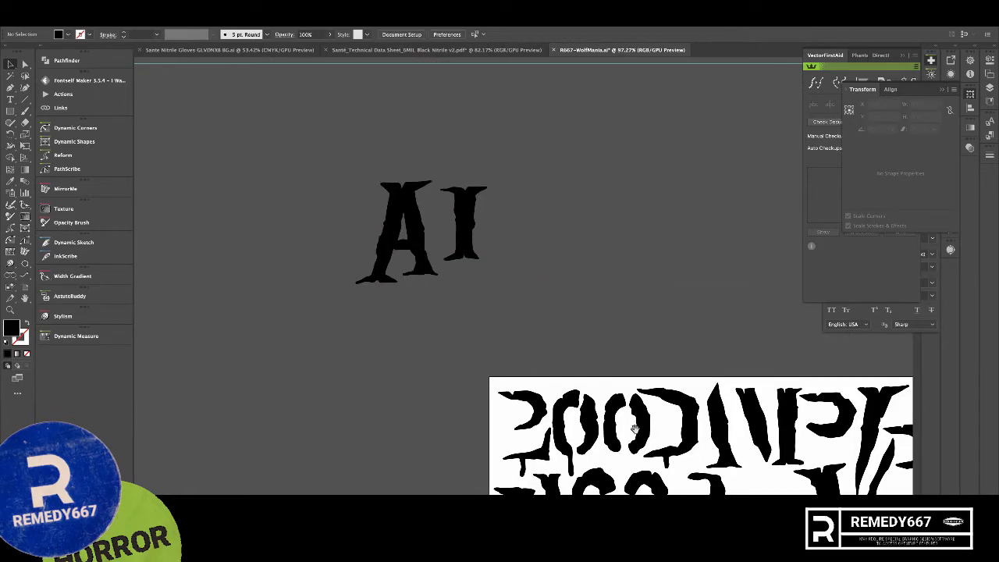
left_click_drag(633, 428, 486, 285)
left_click_drag(393, 275, 366, 122)
- Build a C beside the P from copies of the split O's two arcs and the left curve of a zero
left_click_drag(536, 399, 445, 166)
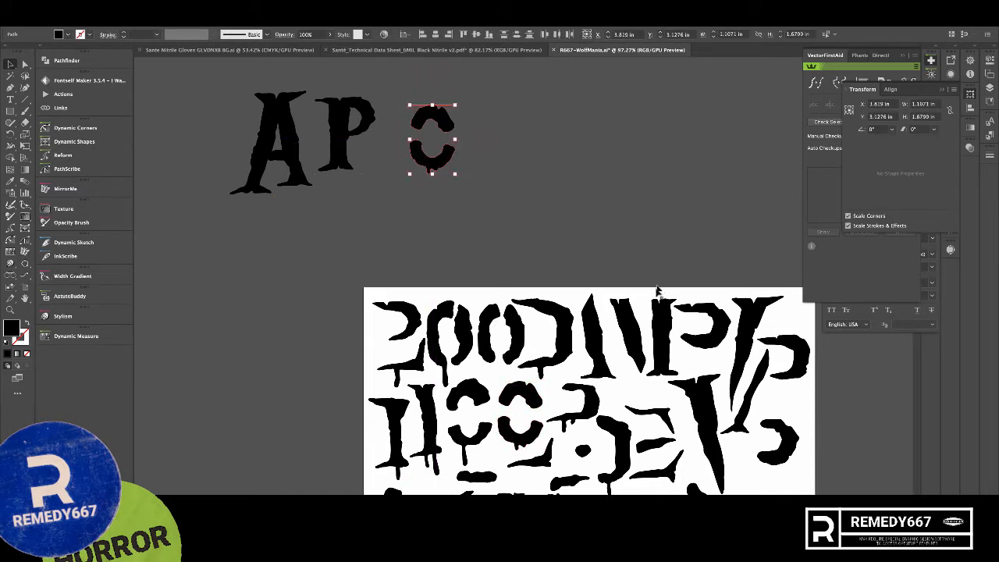
left_click_drag(503, 350, 416, 158)
left_click(536, 155)
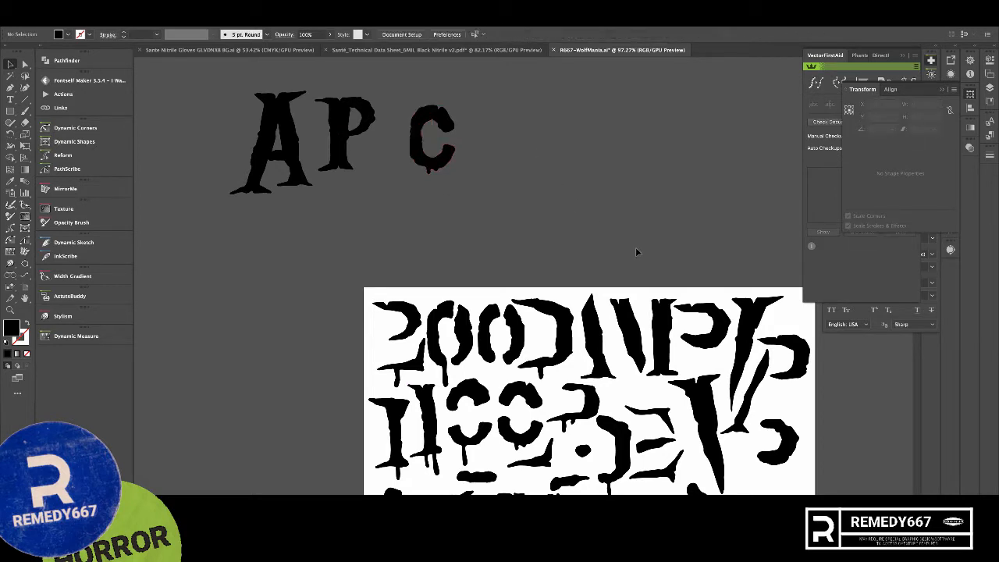
- Copy the D bowl and an upright stem from the artboard and place them together after the C
left_click_drag(579, 354, 531, 159)
scroll(621, 468, "down", 3)
scroll(621, 468, "right", 1)
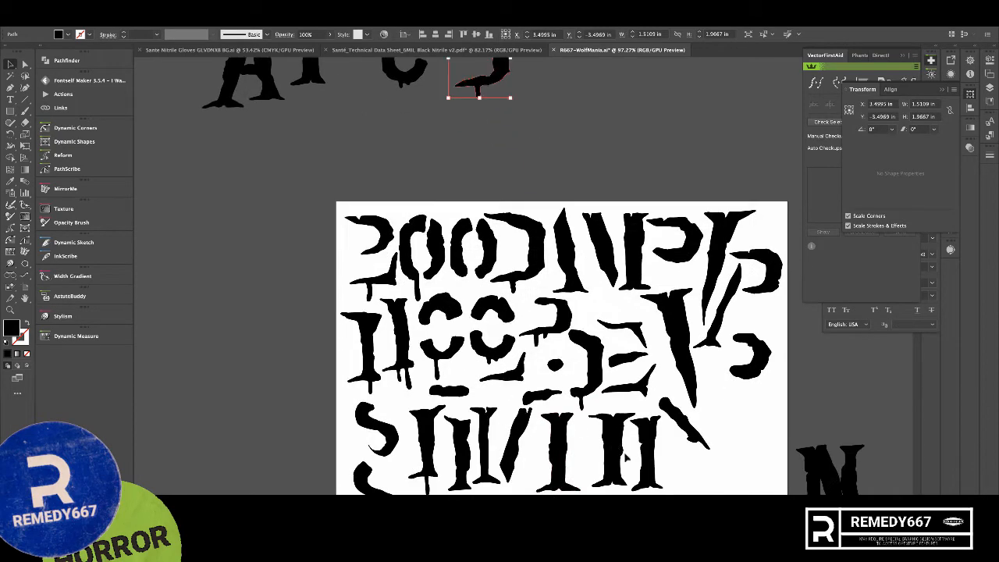
left_click_drag(511, 135, 466, 86)
left_click(551, 139)
scroll(616, 312, "down", 3)
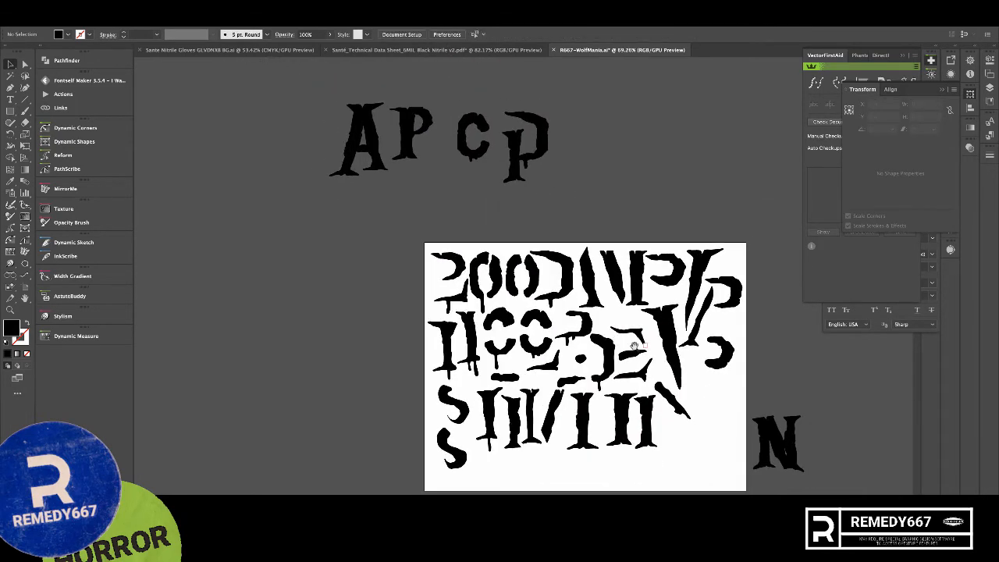
- Copy the dripping base of the 2 and the top and middle arms of the E beside the D
mouse_move(477, 331)
left_mouse_down()
mouse_move(663, 210)
mouse_move(635, 207)
left_mouse_up()
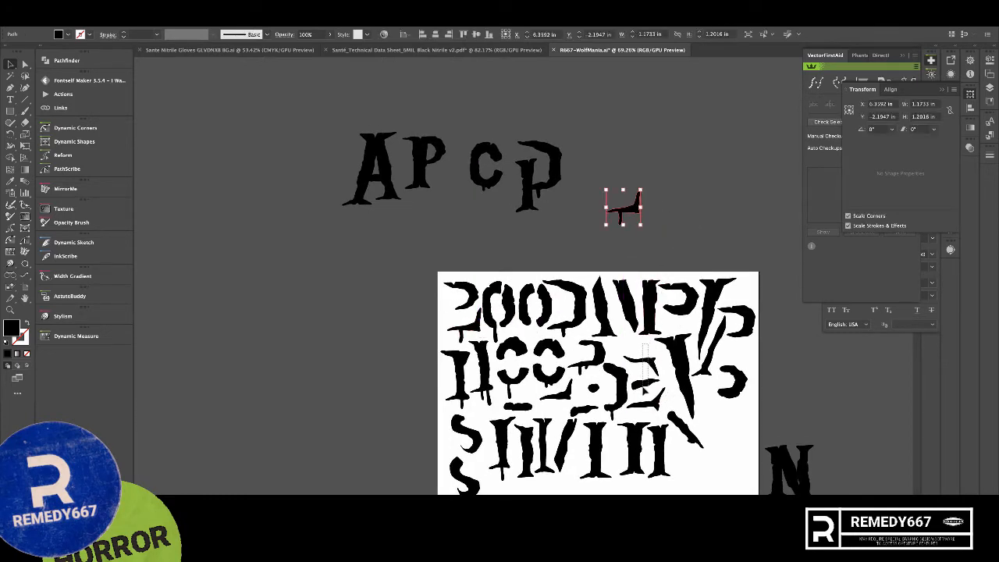
left_click_drag(644, 379, 628, 184)
left_click(680, 195)
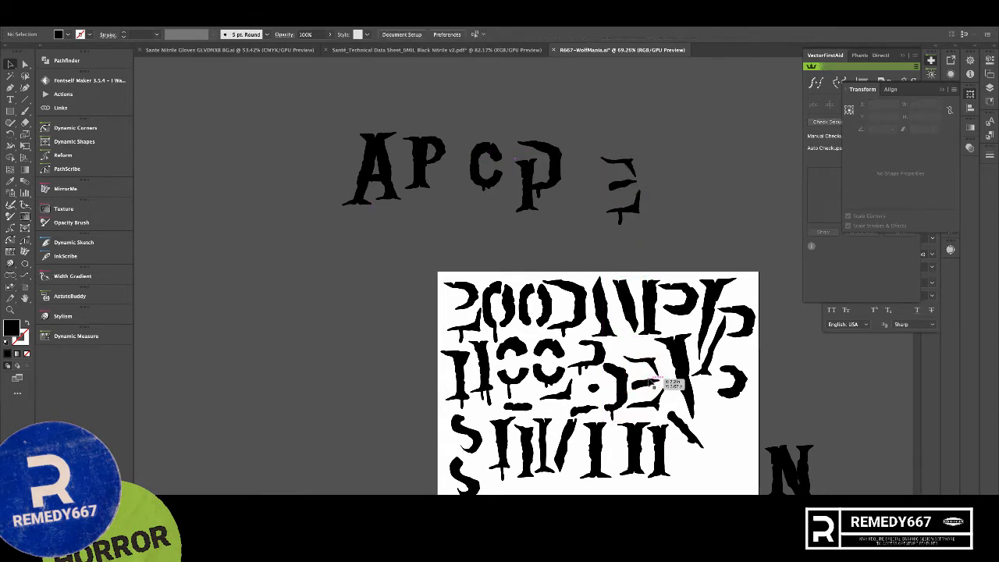
- Copy a middle and a bottom arm for the F and reflect the bottom arm upside down as its top arm
mouse_move(654, 383)
left_mouse_down()
mouse_move(601, 207)
mouse_move(671, 186)
mouse_move(685, 148)
left_mouse_up()
right_click(685, 149)
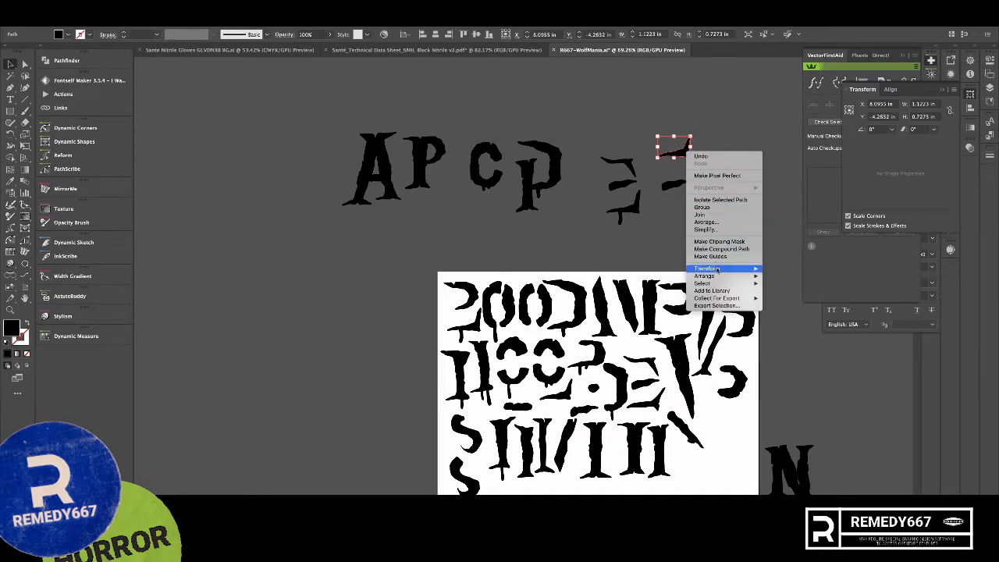
mouse_move(715, 268)
left_click(807, 297)
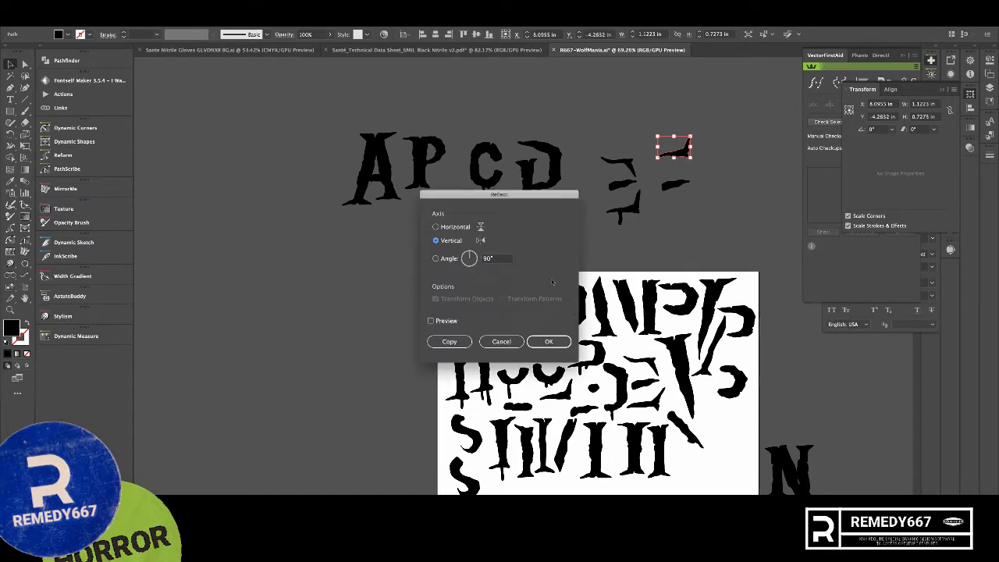
left_click(561, 342)
left_click(707, 153)
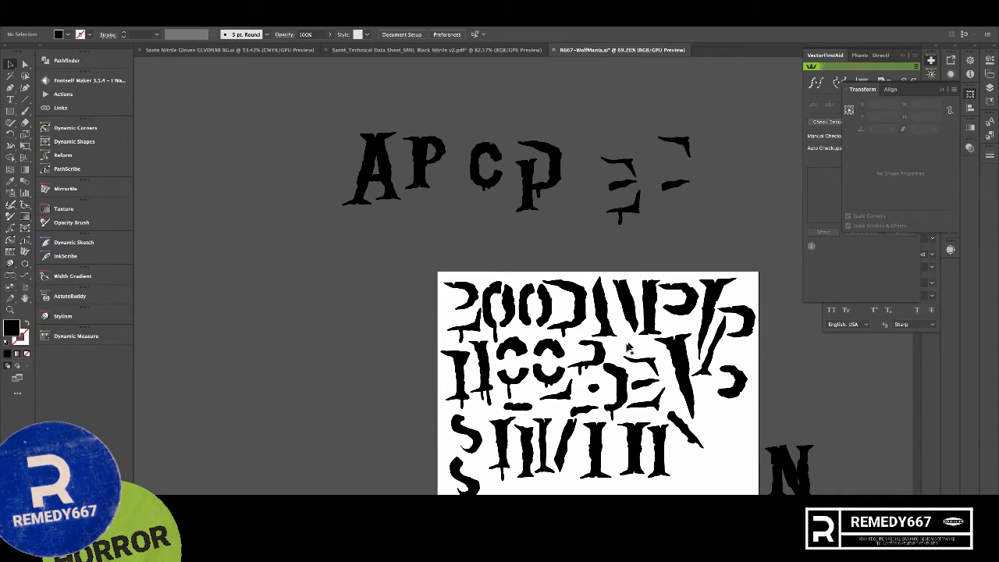
- Copy an upright stem against the two arms to form the F, positioning the middle arm on it
left_click_drag(646, 321, 687, 170, "alt")
left_click(689, 205)
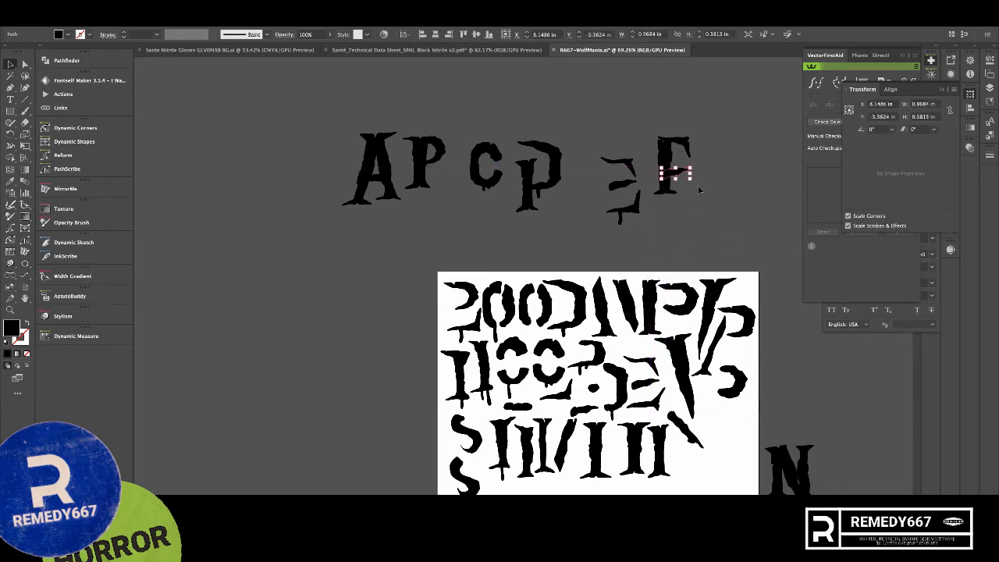
left_click(699, 192)
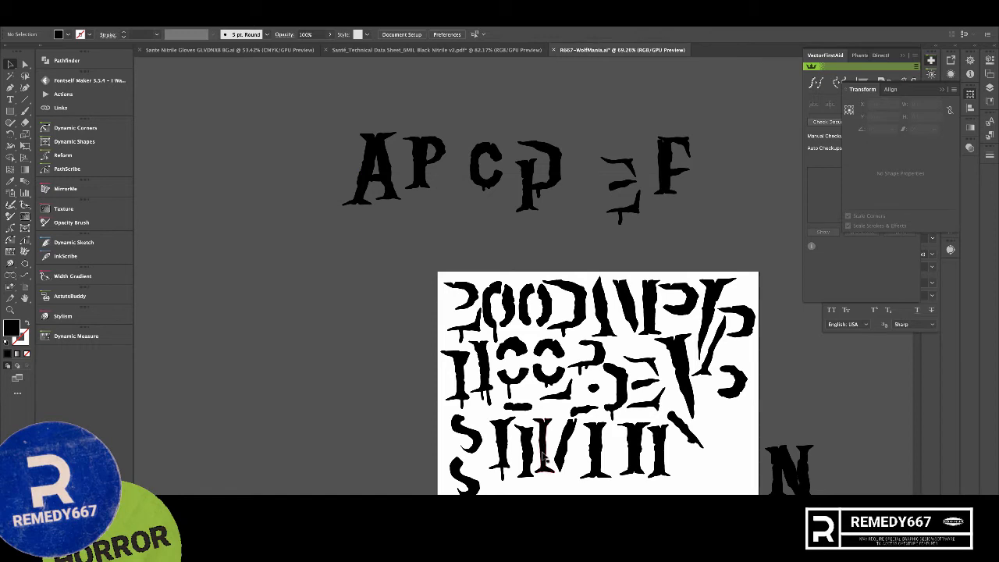
- Copy a narrow stem behind the E's arms, lower the top arm onto it and erase the arm's protruding end
left_click_drag(544, 461, 693, 180, "alt")
left_click(669, 223)
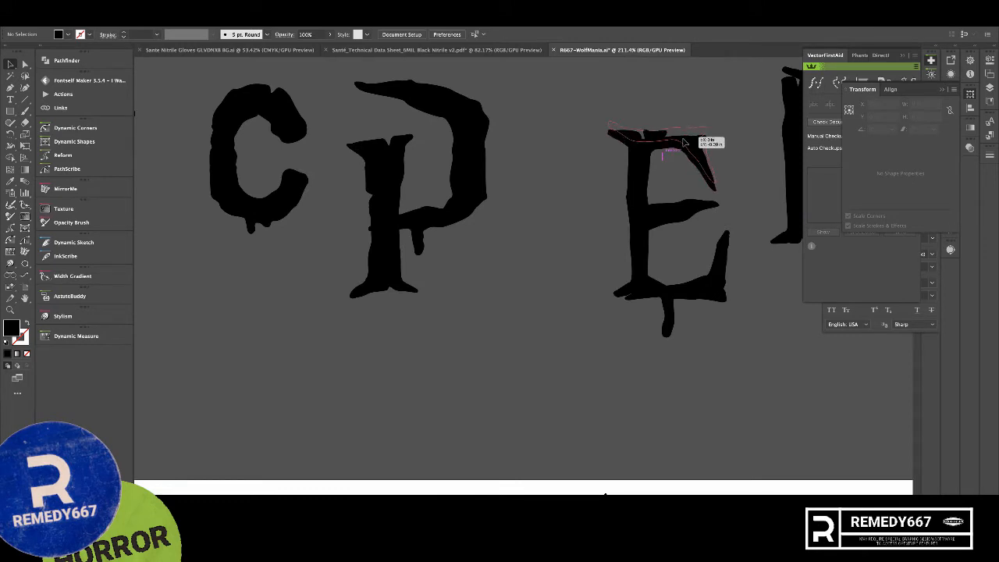
left_click(683, 142)
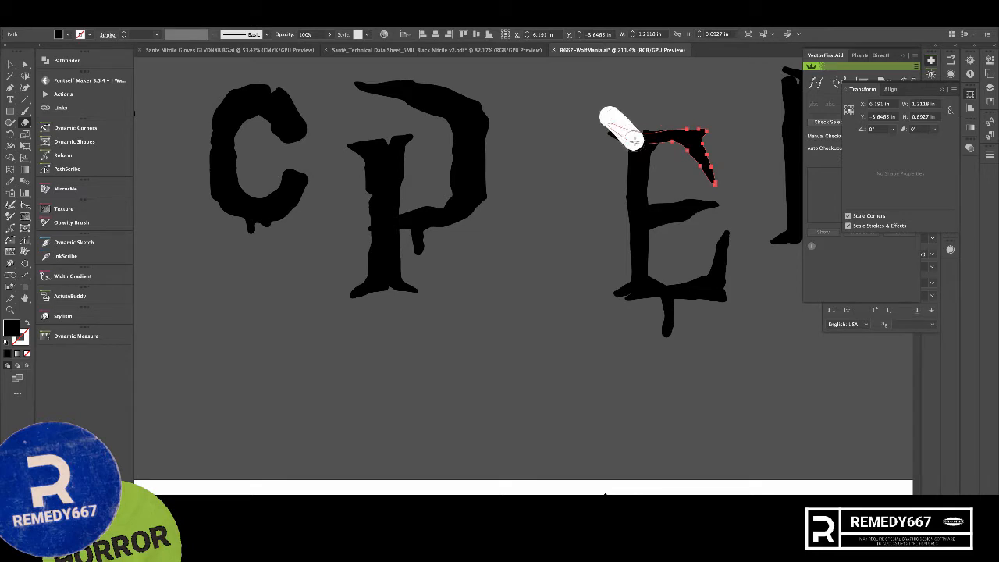
left_click(709, 296)
left_click(712, 288)
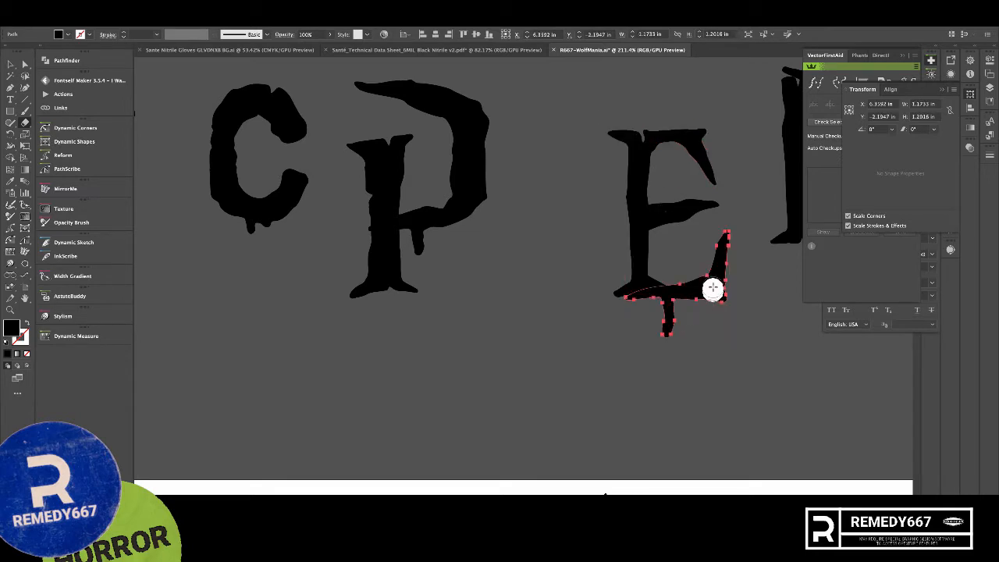
key("super+z")
- Shift the E's bottom arm slightly toward the stem and erase the end that protrudes past the foot
key("v")
left_click(752, 332)
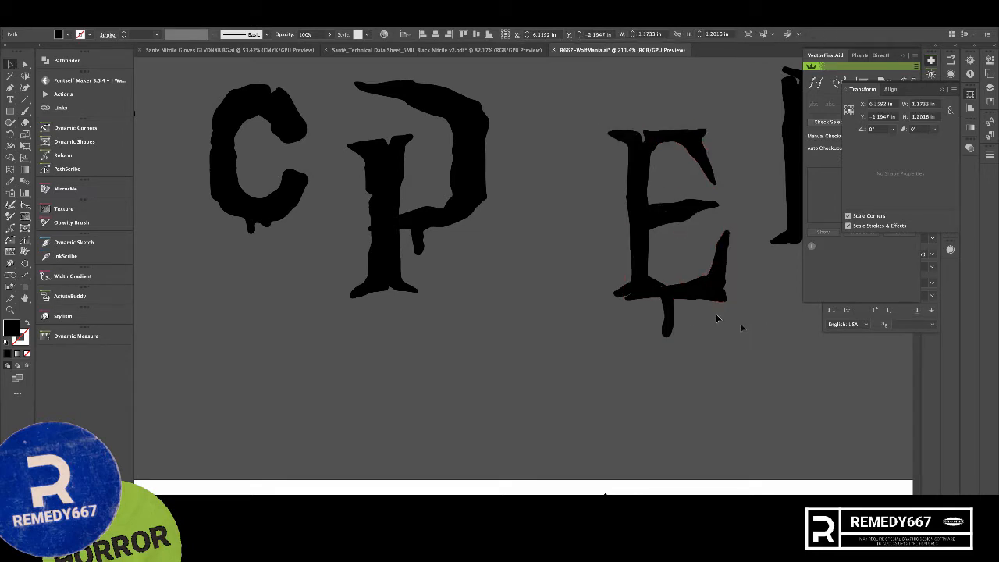
left_click_drag(698, 288, 688, 285)
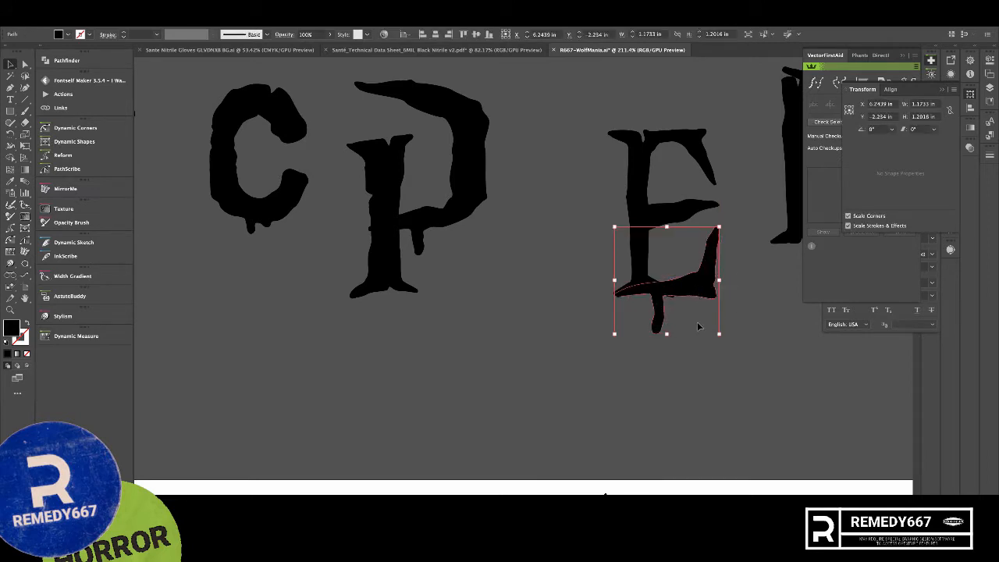
key("a")
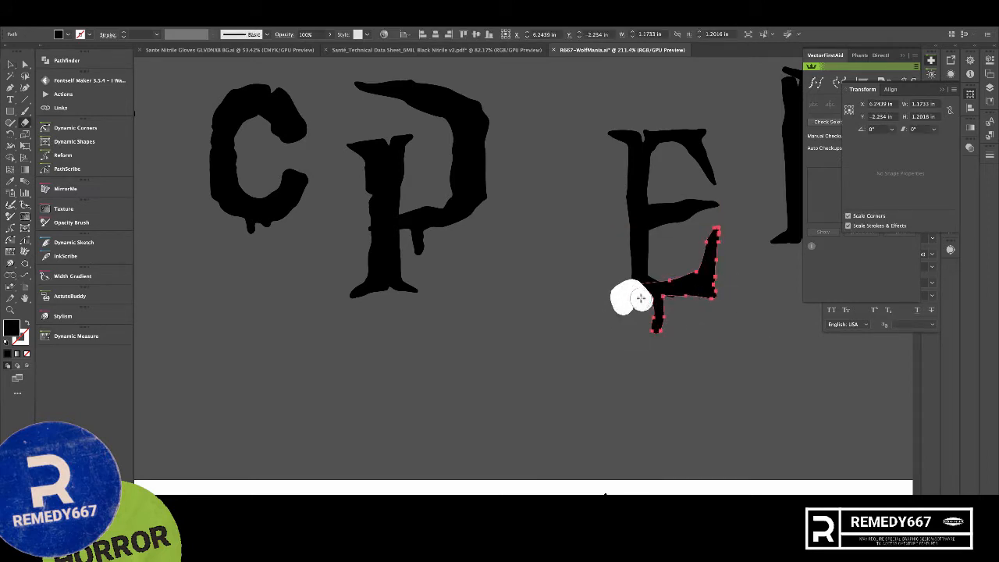
left_click_drag(641, 298, 643, 284)
left_click(709, 352, "super")
left_click(719, 349, "alt+super")
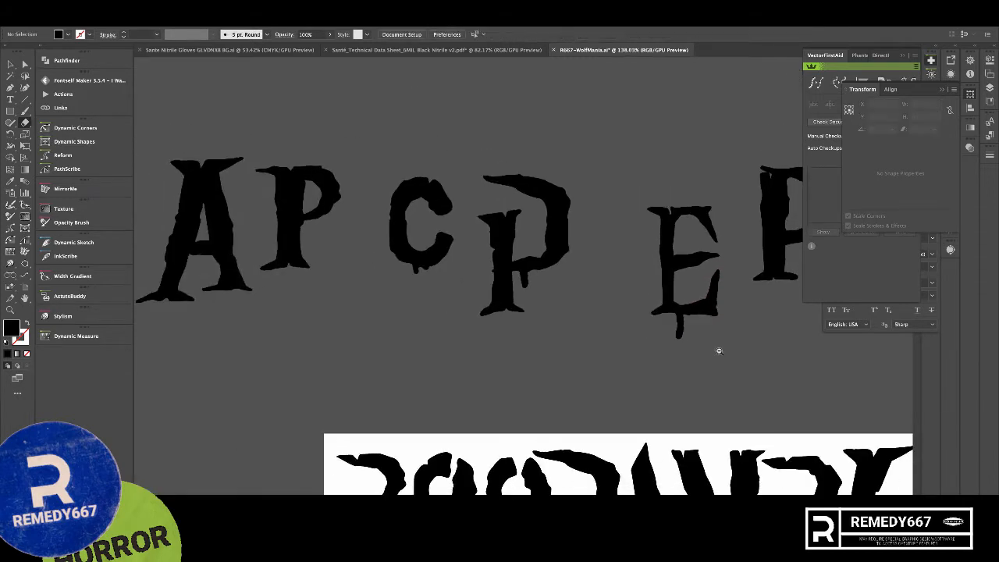
- Select all the pieces of the E and group them
left_click_drag(614, 153, 615, 155)
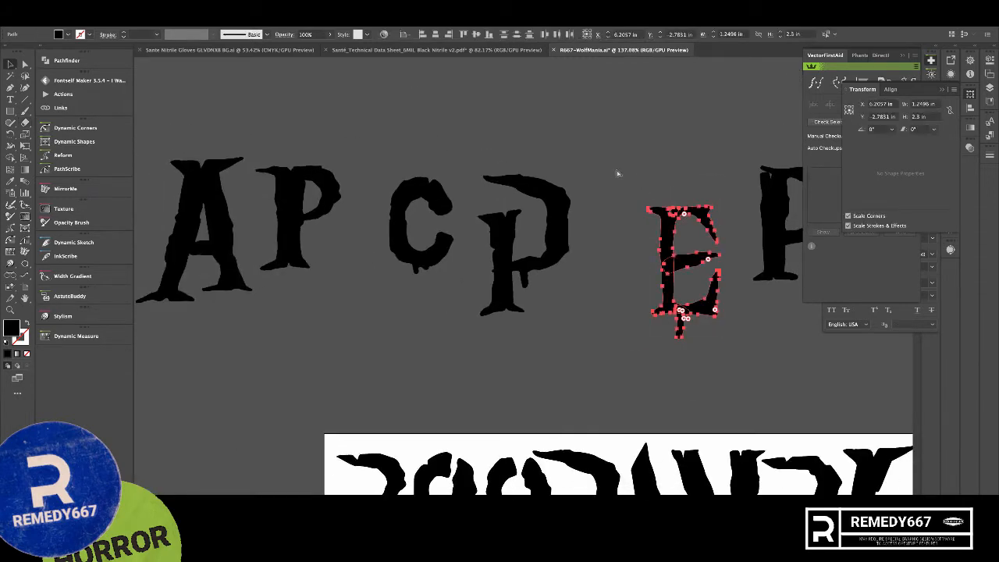
left_click_drag(727, 171, 584, 170)
key("super+g")
- Shift the F's top arm slightly left and erase its end where it overlaps the stem
left_click_drag(679, 180, 668, 181)
key("shift+e")
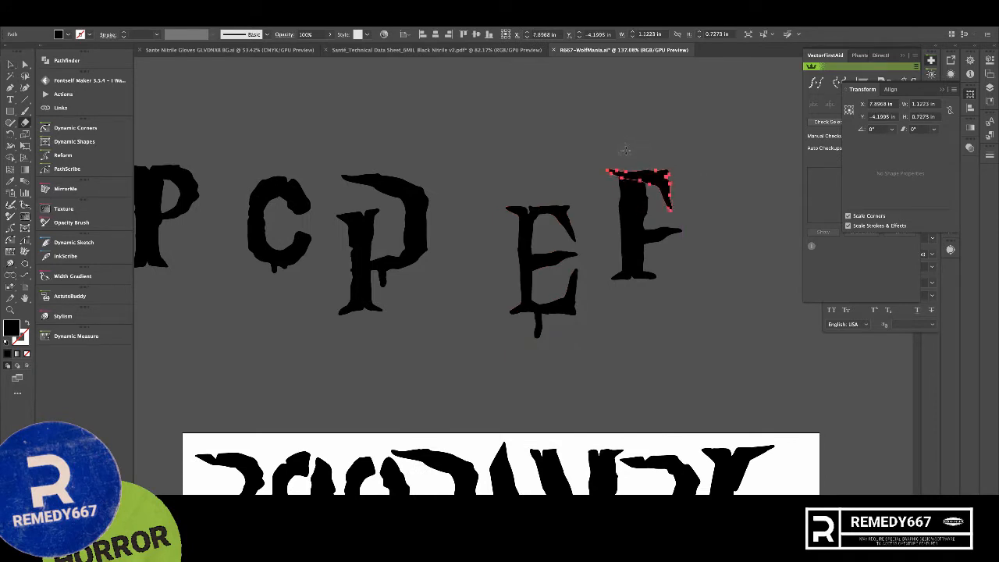
left_click_drag(628, 152, 637, 187)
left_click(698, 202, "super")
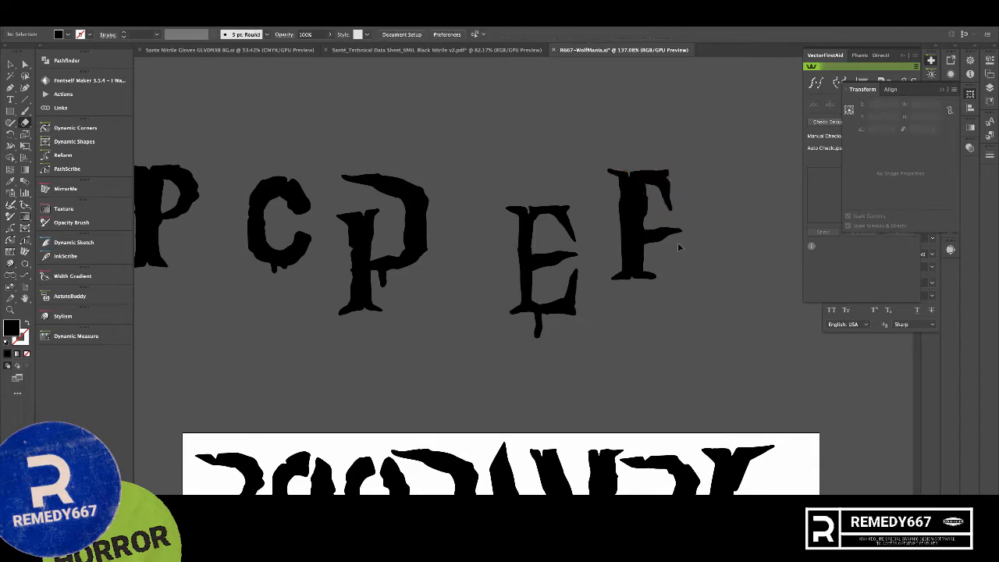
- Nudge the F's middle arm closer to the stem and select all of the F's pieces
left_click_drag(663, 236, 605, 139)
left_click(705, 273)
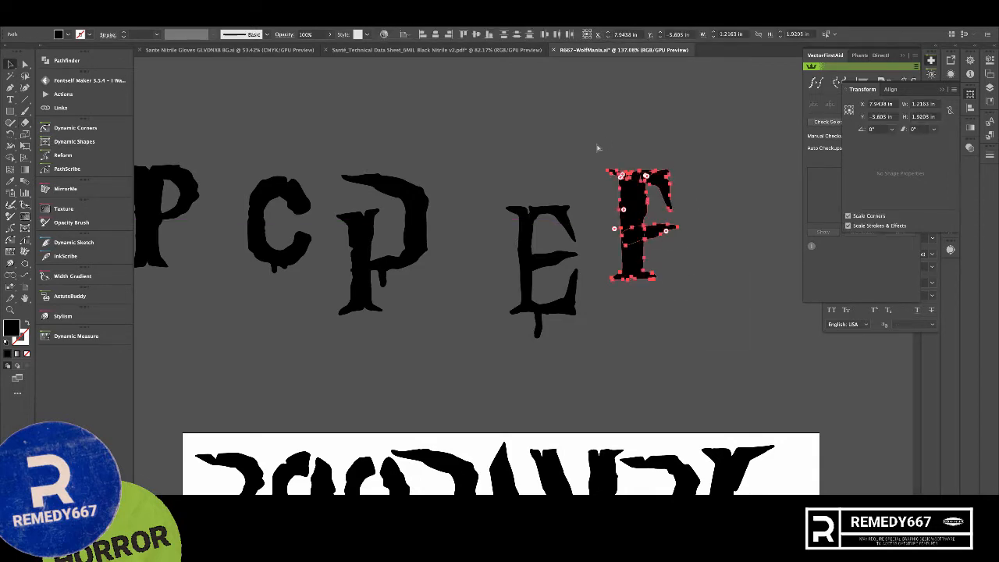
left_click(597, 148)
- Move the D's bowl down to line up with its stem and trim its overlapping ends with the Eraser
left_click_drag(419, 239, 413, 281)
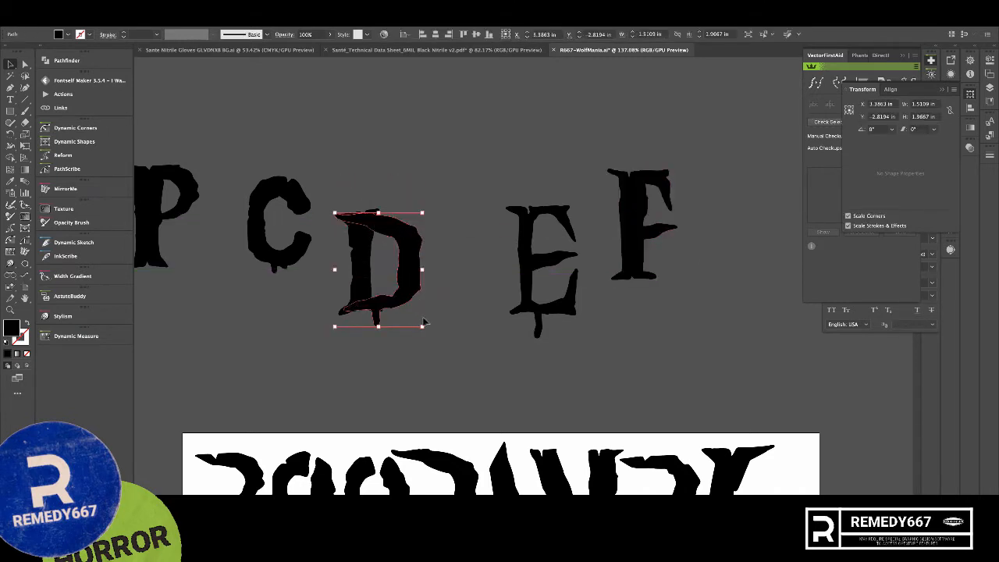
key("shift+e")
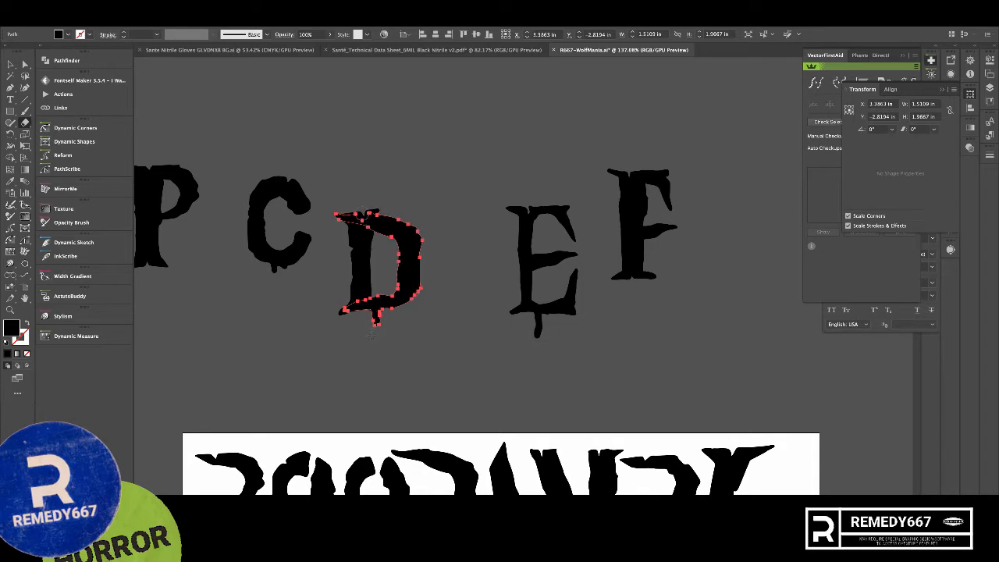
left_click(435, 351, "ctrl")
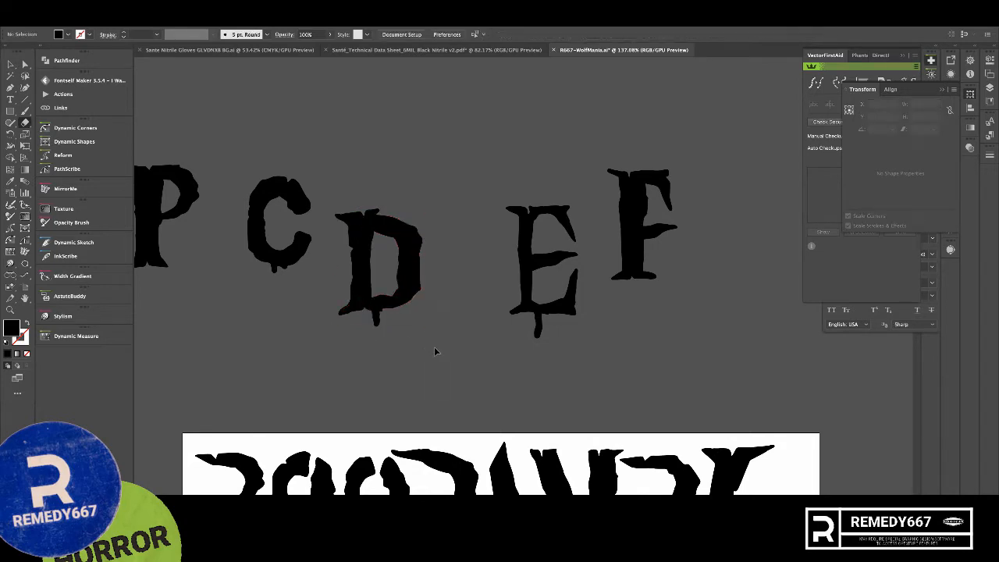
- Select the D's stem piece and erase the serif that sticks up above the joint with the bowl
scroll(358, 300, "up", 3)
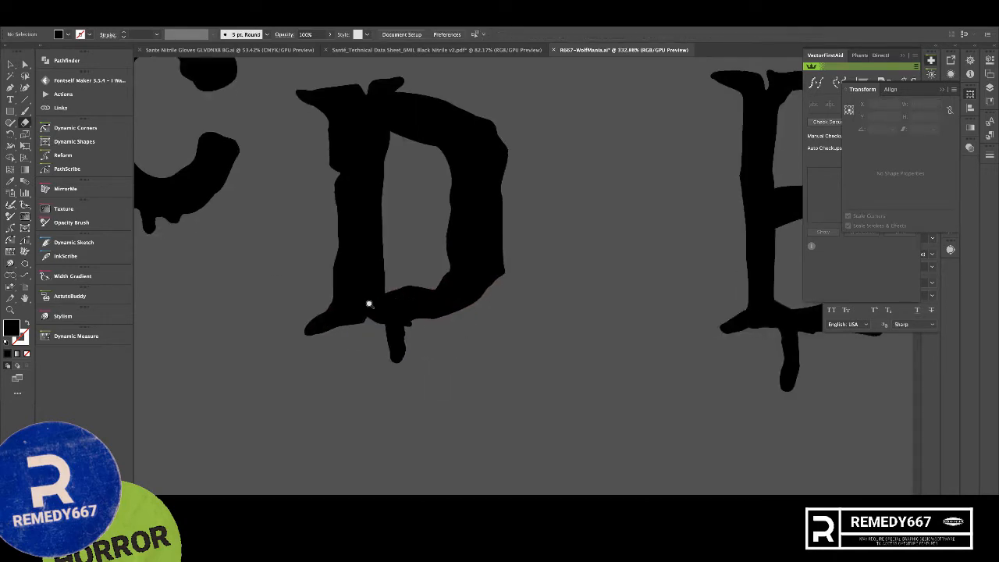
left_click(368, 301, "ctrl")
left_click(511, 411, "ctrl")
left_click(376, 90)
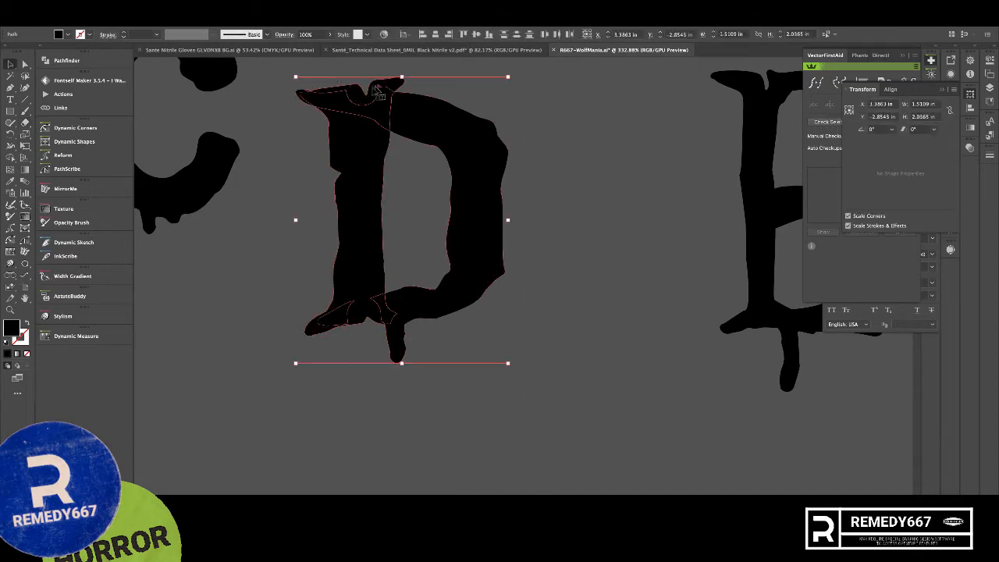
left_click(405, 92, "ctrl")
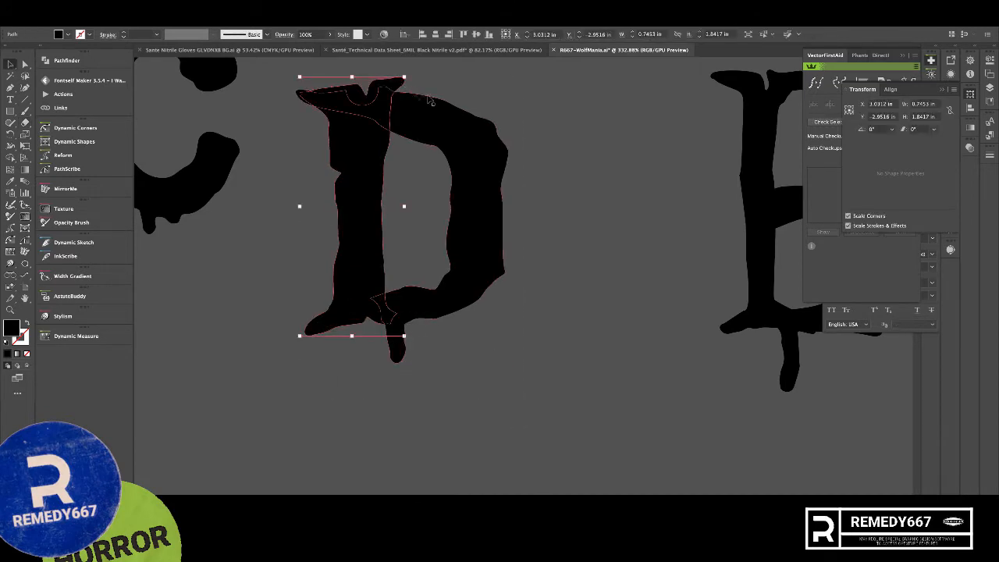
key("shift+e")
left_click_drag(418, 73, 406, 75)
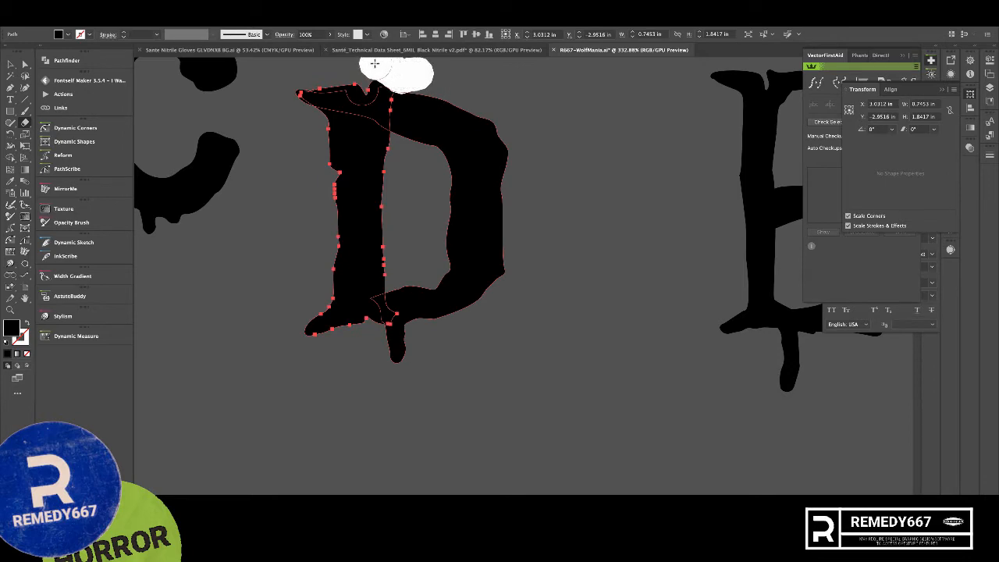
left_click_drag(362, 64, 361, 66)
key("ctrl+shift+a")
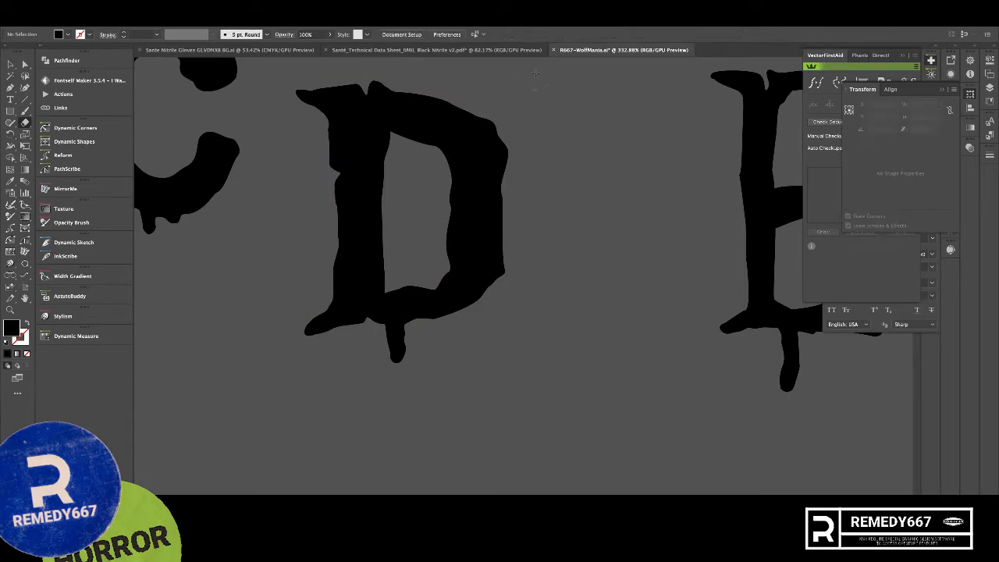
- Select all the pieces of the D and group them, and do the same for the C
left_click_drag(323, 344, 332, 364)
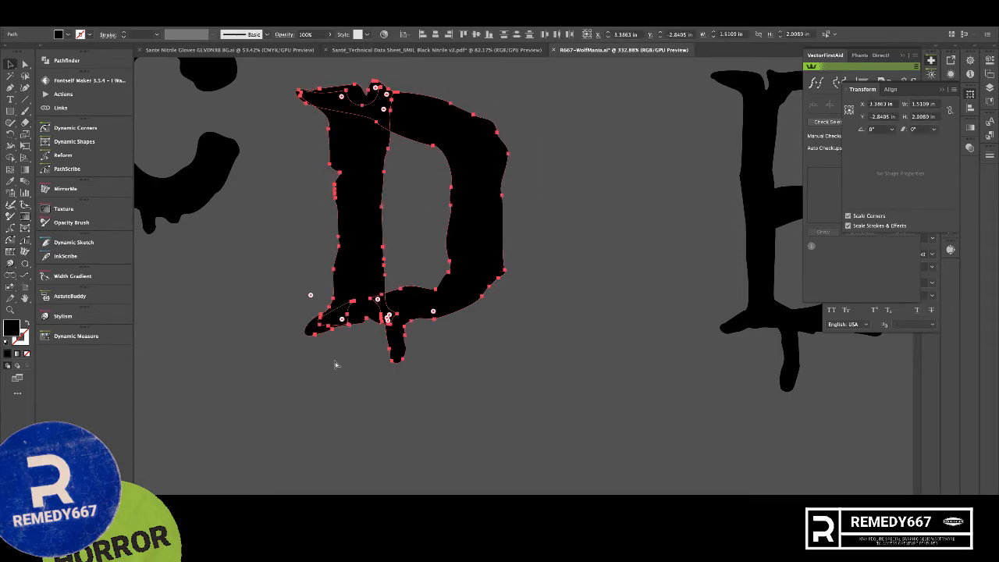
key("super+g")
left_click(538, 360)
left_click_drag(541, 359, 674, 357)
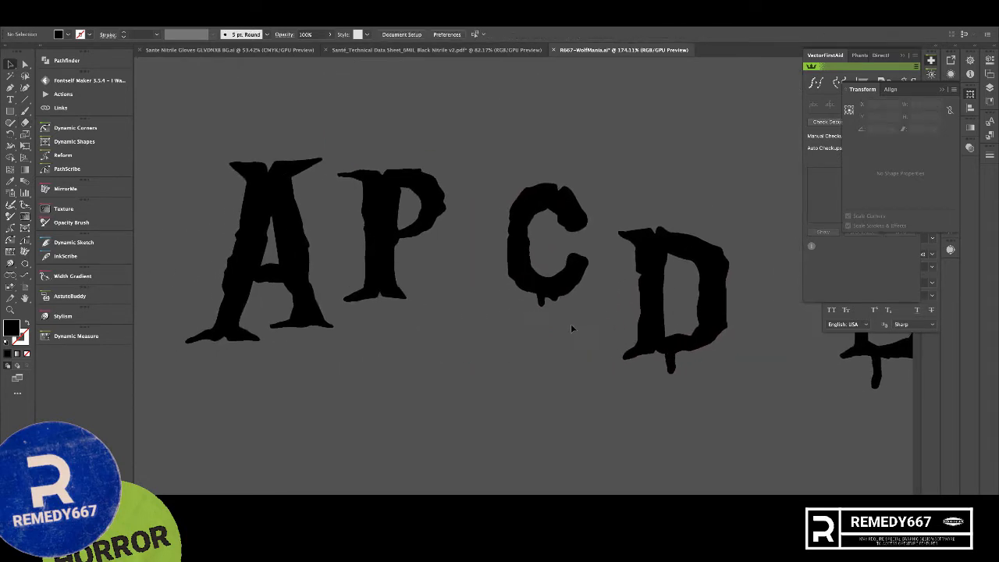
left_click_drag(485, 190, 484, 204)
left_click(555, 127)
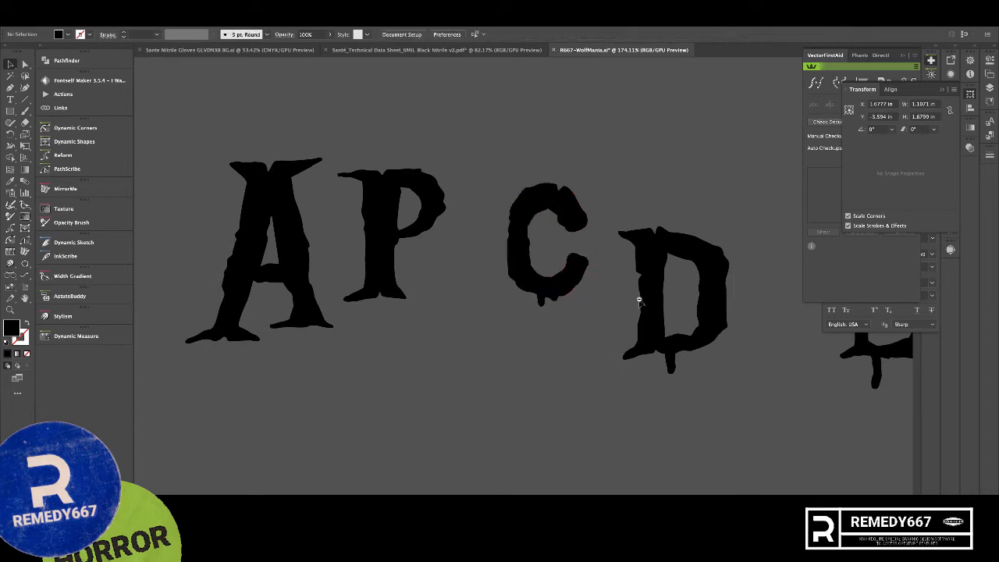
- Move the upper-right bowl piece from the glyph sheet to just below the P's bowl and reflect it
left_click_drag(649, 299, 598, 325)
left_click_drag(665, 375, 519, 254)
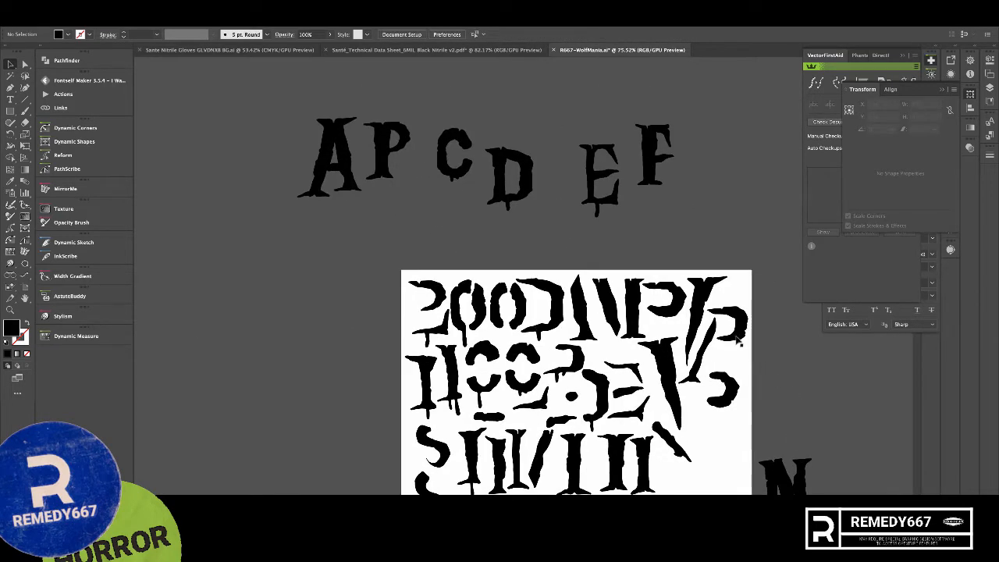
left_click_drag(687, 334, 399, 178)
right_click(411, 186)
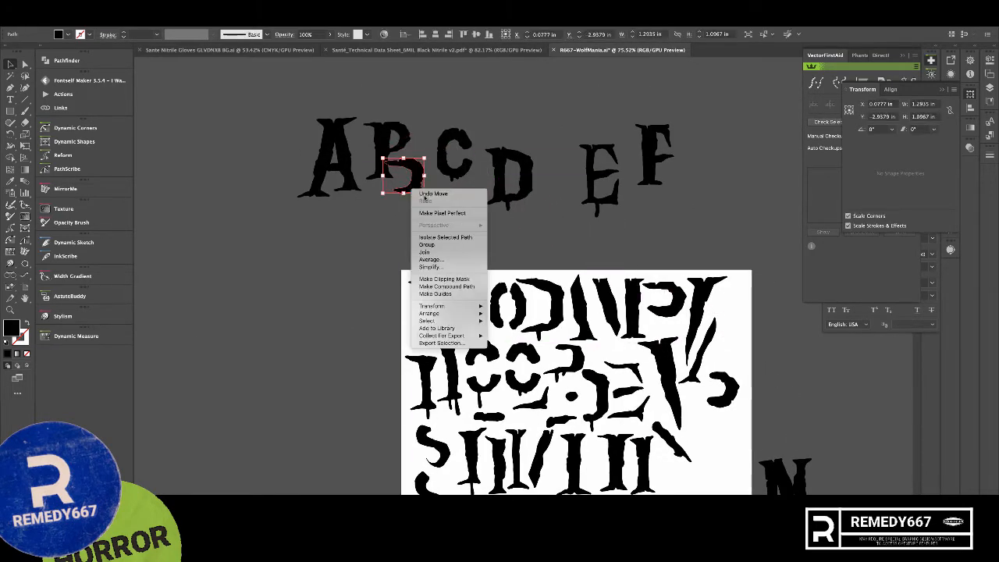
mouse_move(465, 312)
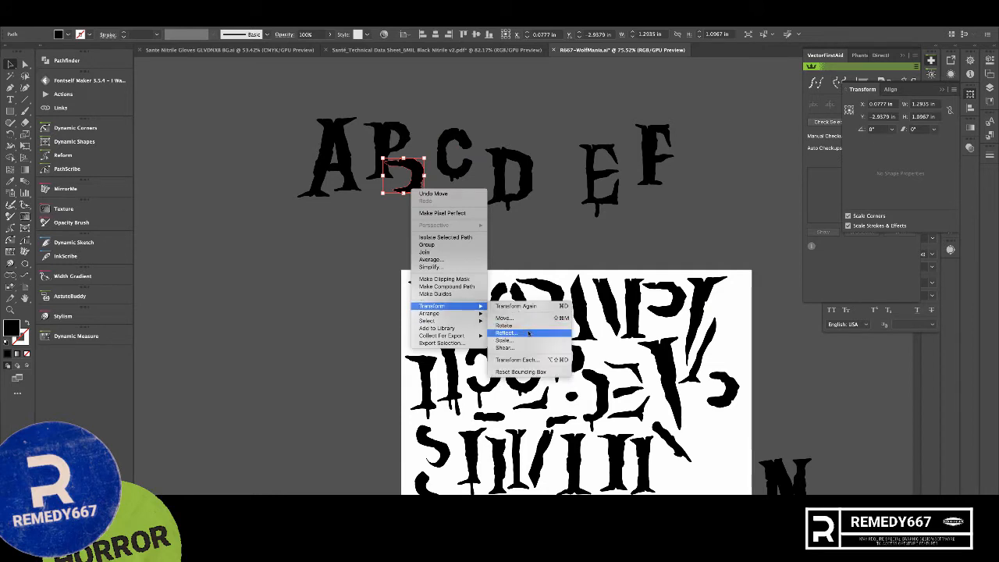
left_click(528, 332)
left_click(548, 341)
left_click(533, 246)
- Fit the reflected bowl against the P's stem to form a B and reduce its height to about 1.03 in
left_click_drag(346, 144, 482, 191)
left_click_drag(589, 281, 558, 242)
left_click_drag(514, 280, 515, 273)
left_click(636, 331)
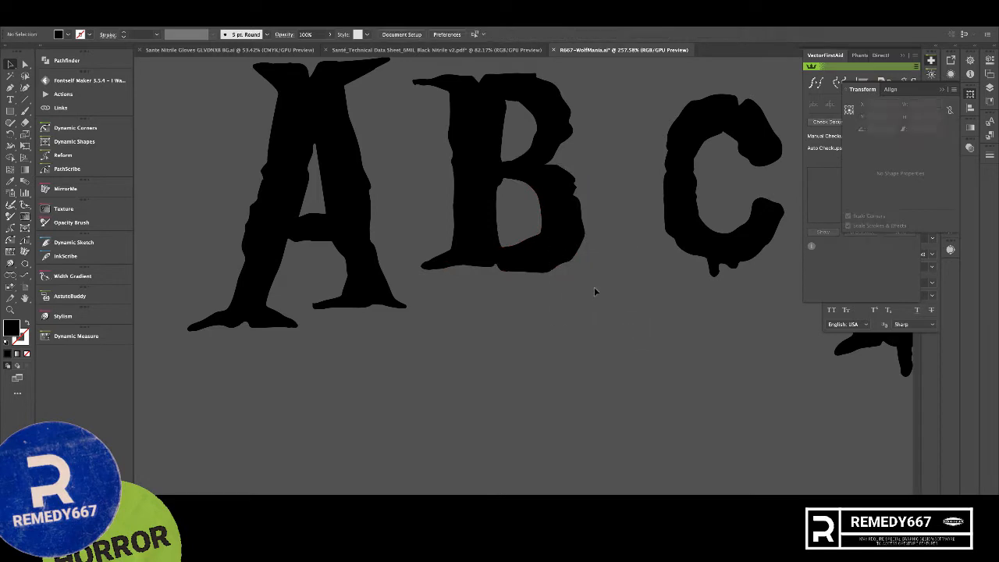
left_click(571, 228)
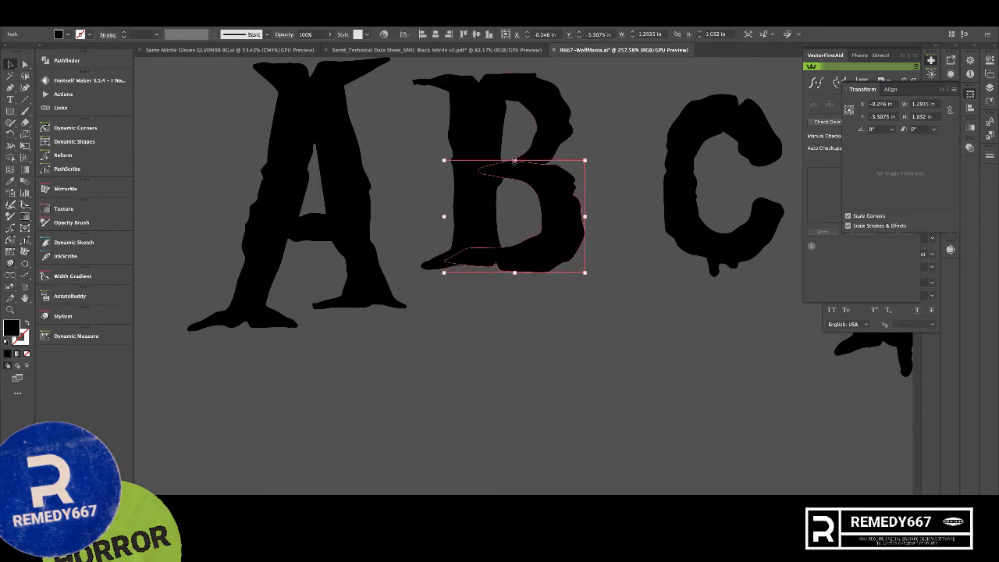
left_click_drag(514, 161, 515, 162)
left_click(595, 178)
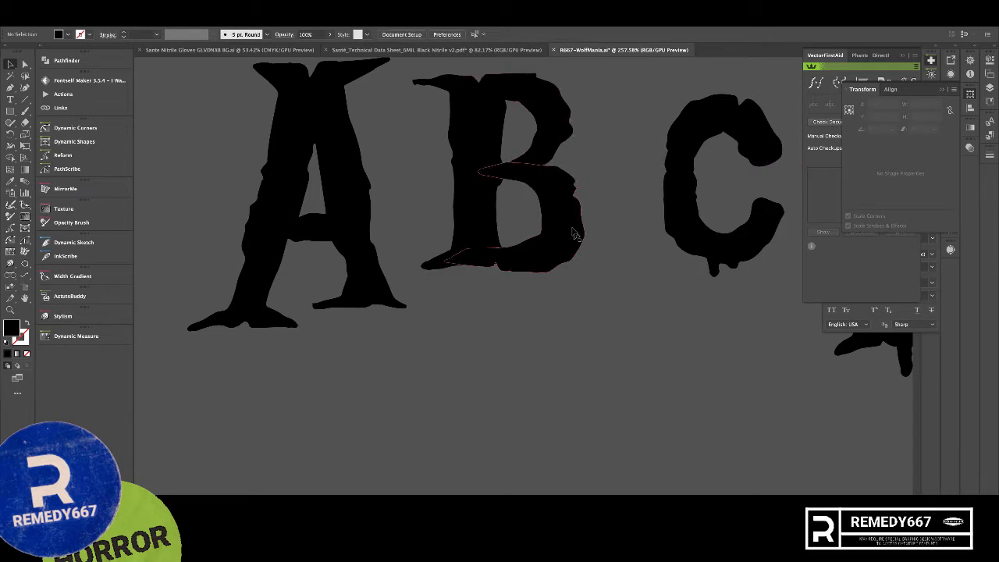
- Select all the pieces of the B and group them
left_click_drag(465, 103, 464, 97)
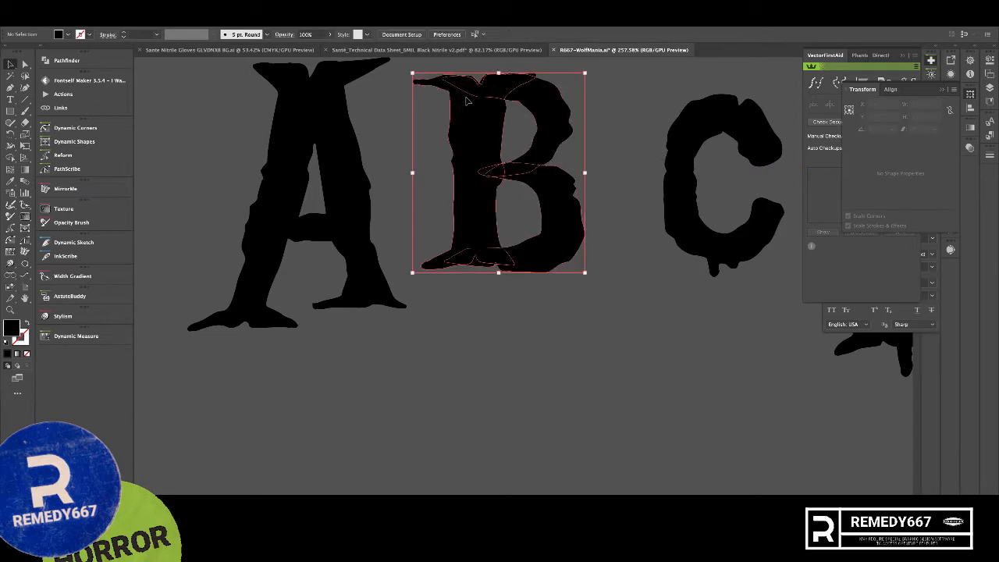
key("super+g")
left_click(679, 303)
- Move the D close to the C and shift both letters over beside the B
left_click_drag(688, 314, 582, 287)
left_click_drag(770, 336, 614, 252)
left_click(551, 251, "shift")
left_click_drag(551, 250, 521, 245)
left_click(633, 291)
- Bring the E and the F alongside the D to close up the letter row
left_click_drag(757, 279, 677, 298)
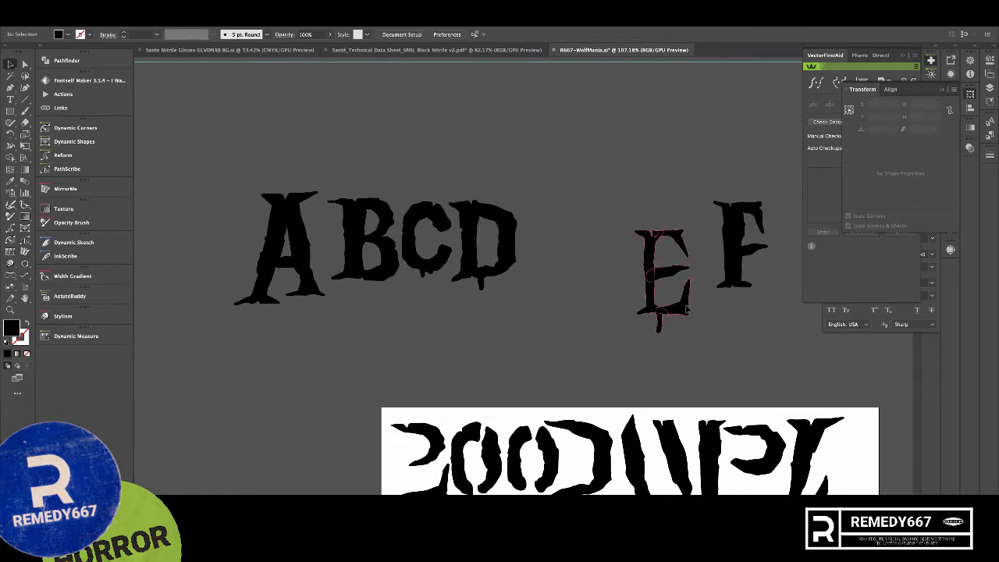
left_click_drag(736, 278, 595, 262)
left_click(647, 244)
- Examine the lower row of the finished sample alphabet, checking how the T and U are assembled from pieces
left_click(721, 367)
left_click_drag(722, 368, 517, 219)
left_click_drag(661, 390, 608, 356)
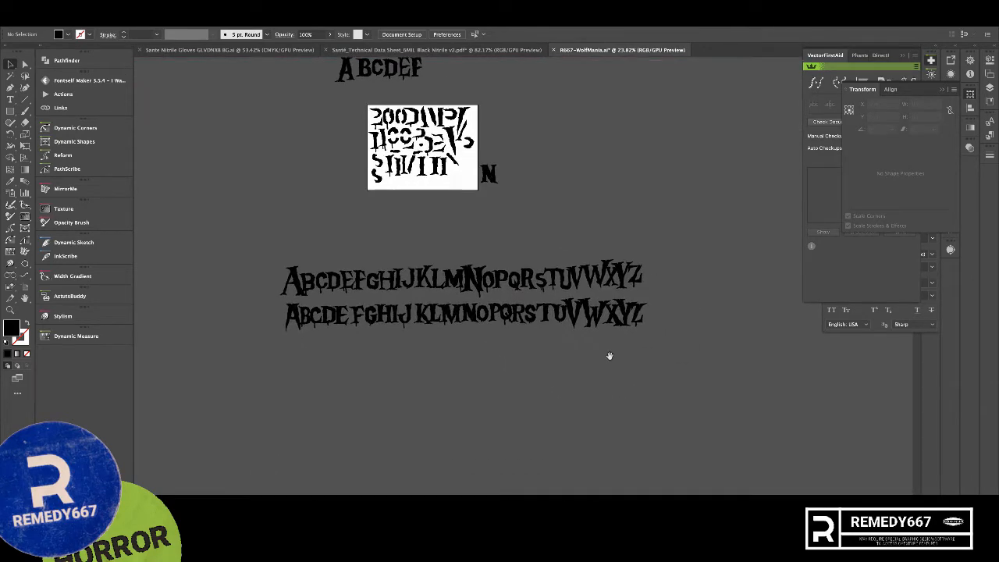
left_click_drag(483, 272, 577, 313)
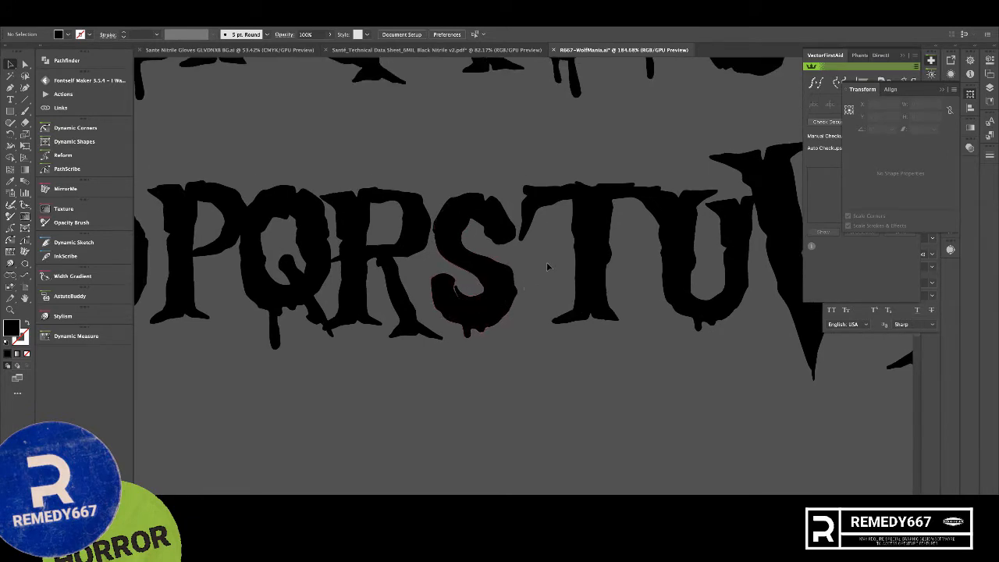
left_click(535, 211)
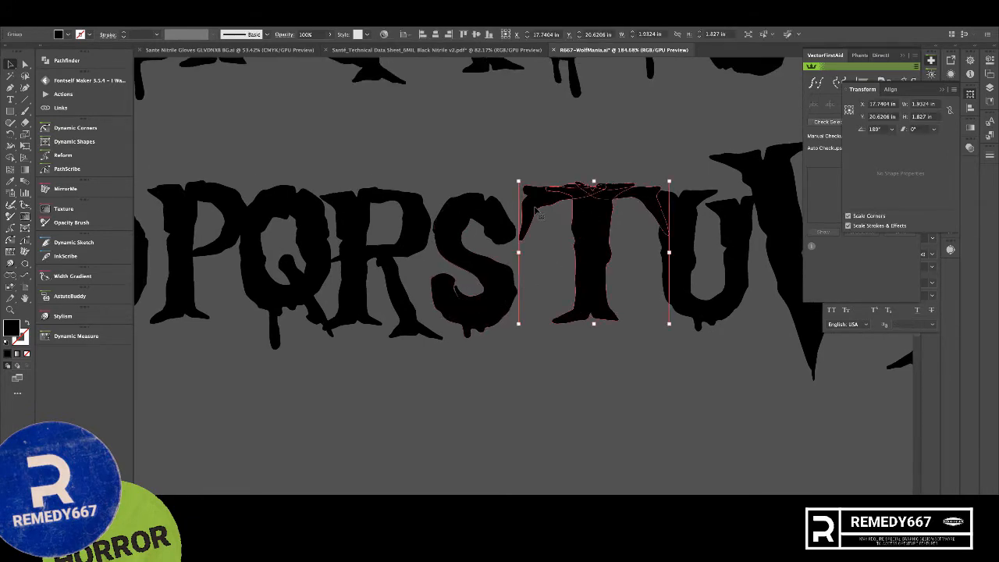
left_click(718, 311)
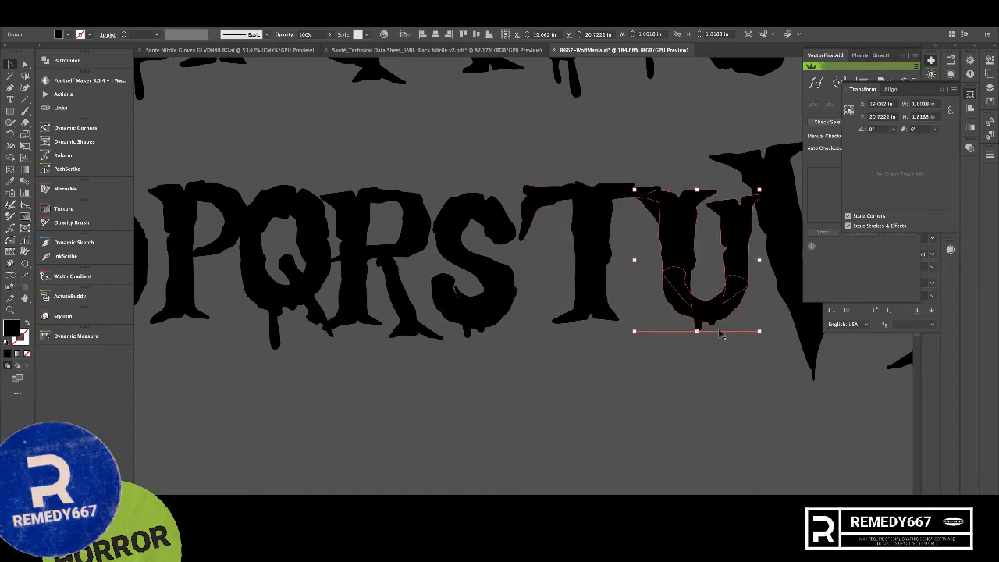
left_click_drag(736, 353, 398, 375)
left_click_drag(602, 384, 635, 375)
left_click_drag(347, 368, 560, 370)
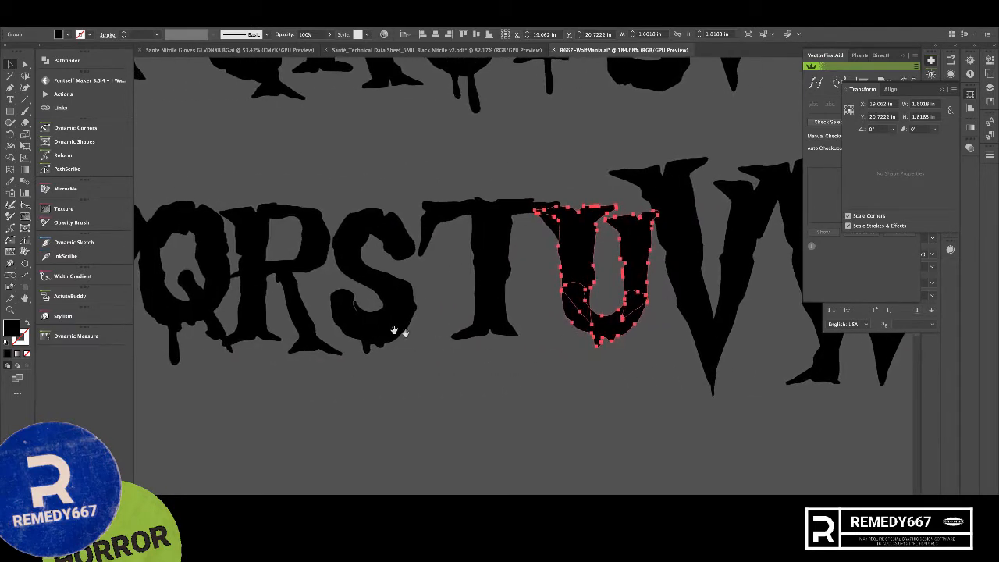
left_click_drag(284, 303, 594, 344)
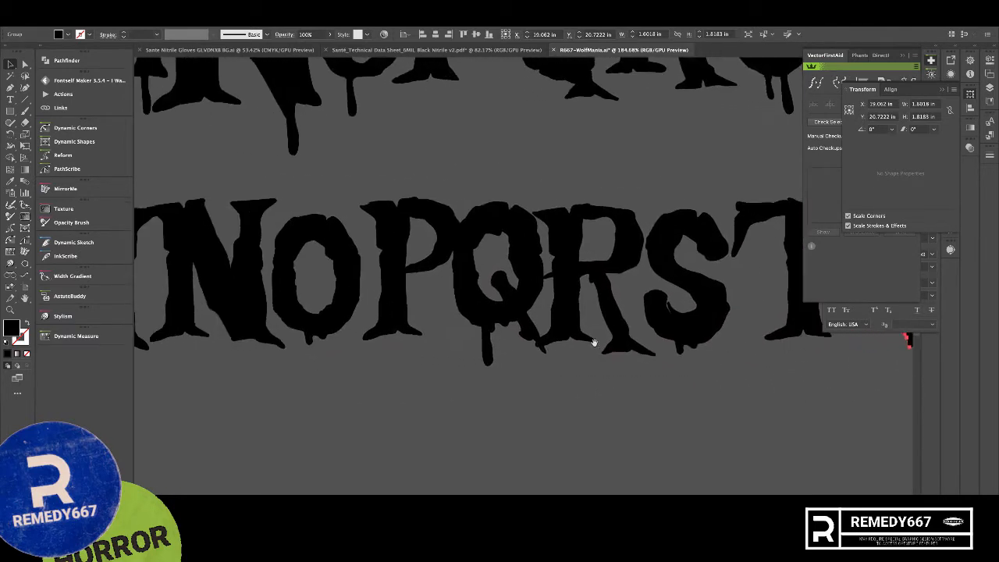
left_click_drag(328, 349, 527, 351)
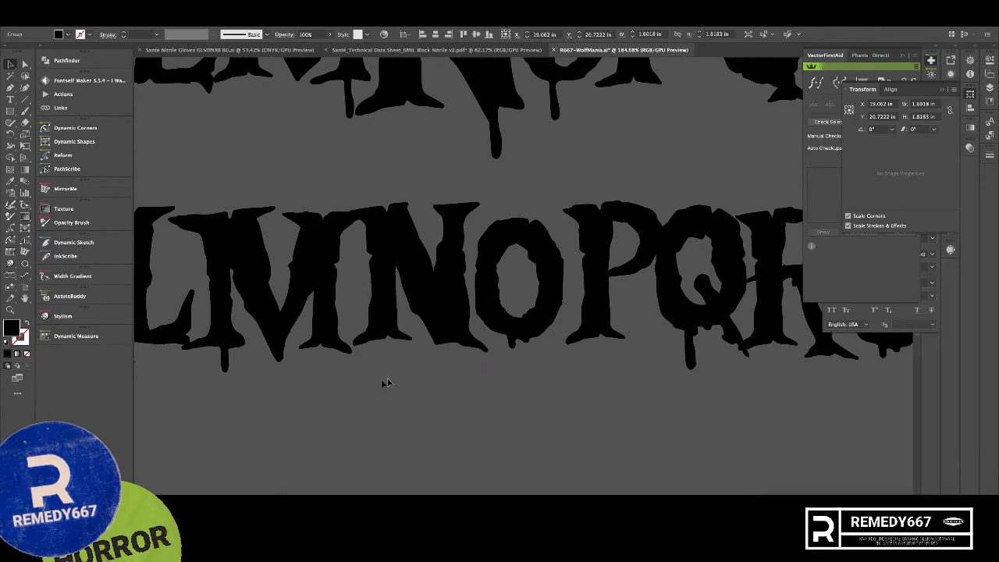
left_click_drag(386, 382, 604, 388)
left_click_drag(310, 381, 700, 393)
left_click_drag(429, 395, 670, 395)
left_click_drag(397, 387, 601, 382)
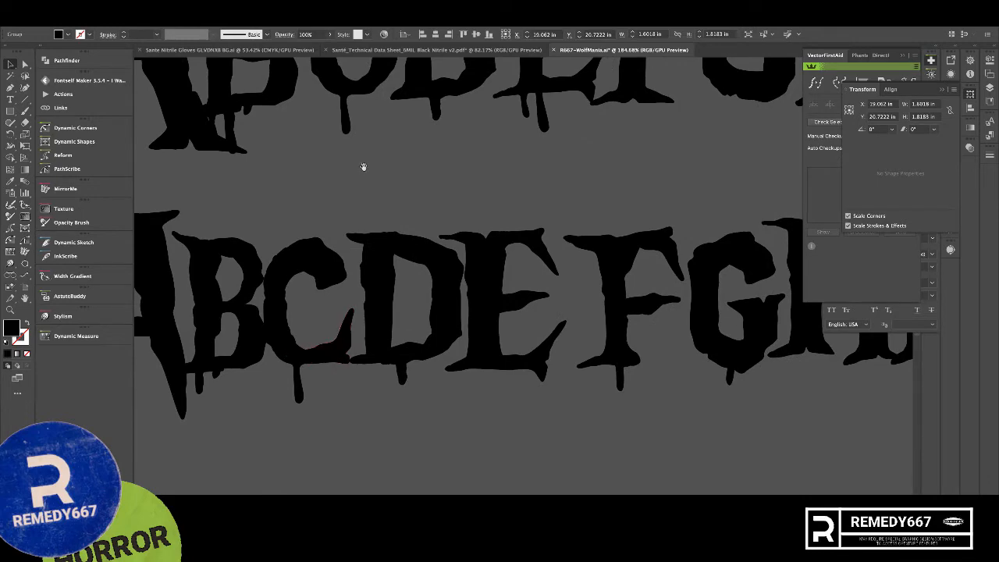
- Inspect the letter shapes and drips along the upper row of the finished sample alphabet
left_click_drag(363, 166, 368, 328)
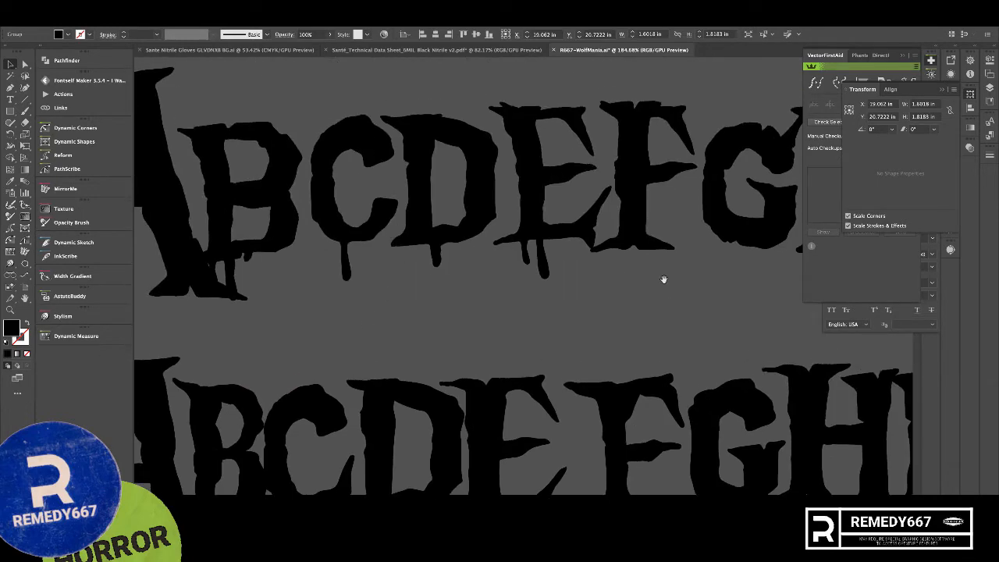
left_click_drag(664, 280, 388, 298)
left_click_drag(621, 301, 348, 306)
left_click_drag(785, 308, 480, 317)
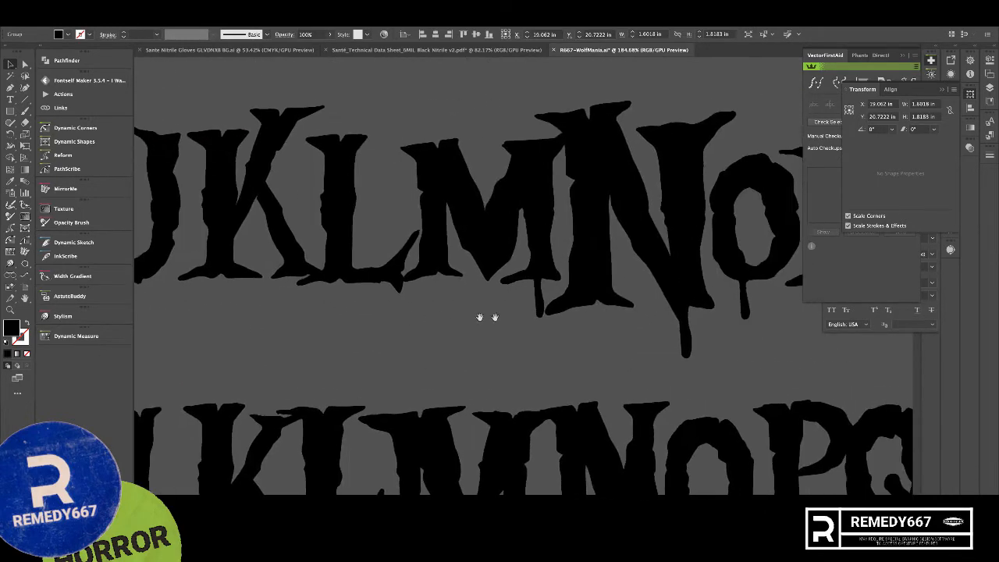
left_click_drag(620, 309, 312, 321)
left_click_drag(562, 318, 262, 323)
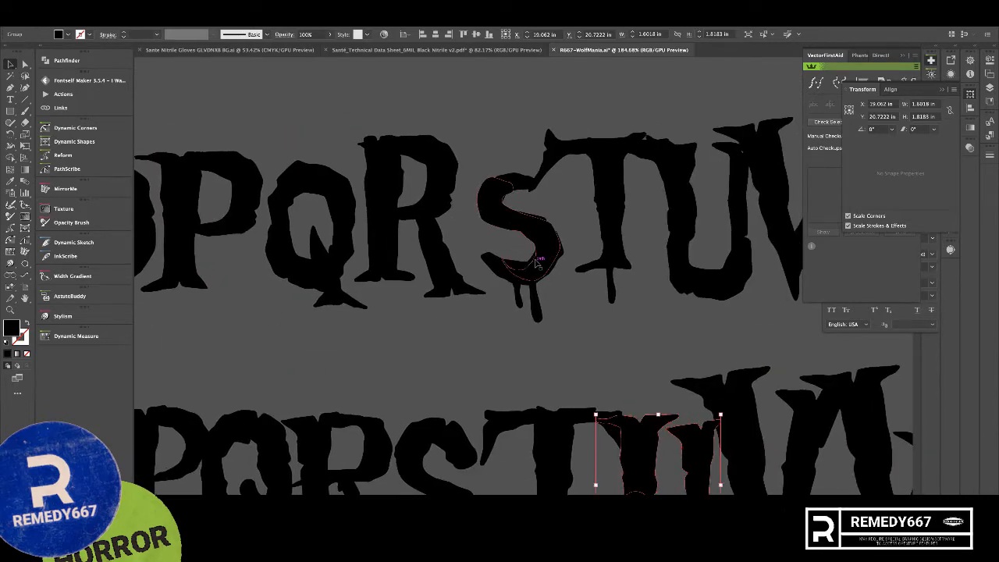
left_click_drag(662, 289, 503, 325)
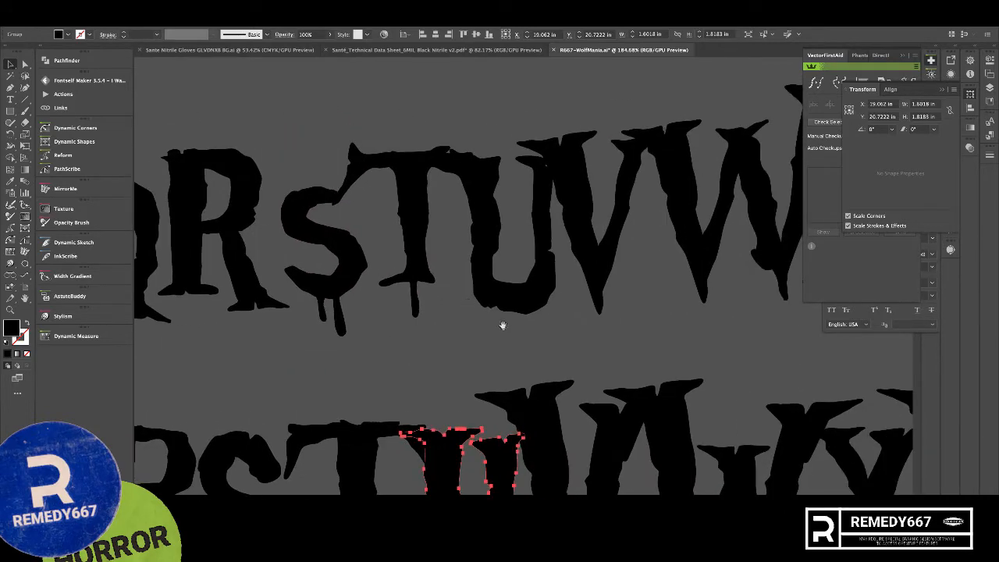
left_click_drag(625, 322, 455, 341)
key("ctrl+0")
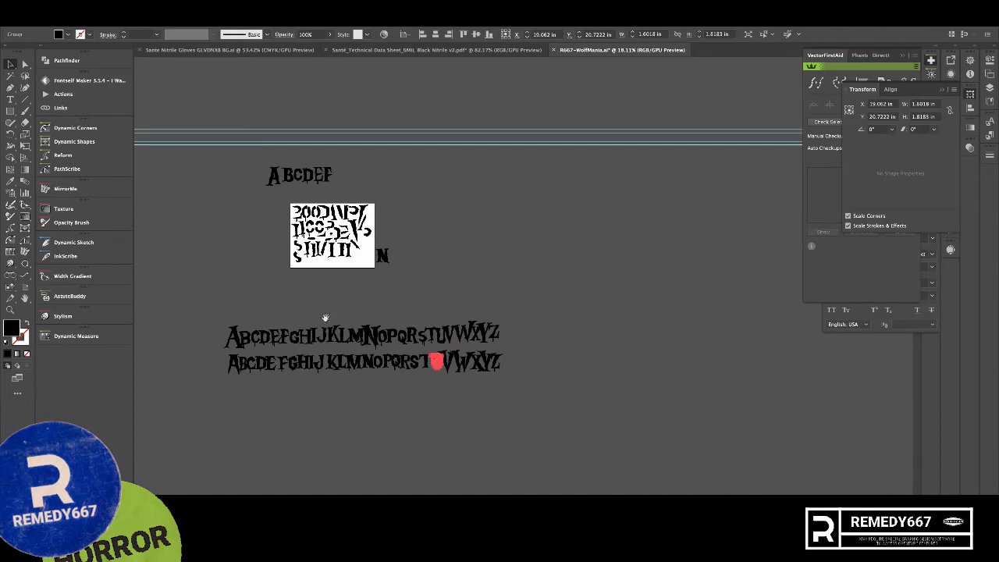
- Copy the D's bowl from the glyph sheet to the space after the F and reflect it across the vertical axis
left_click_drag(338, 210, 441, 258)
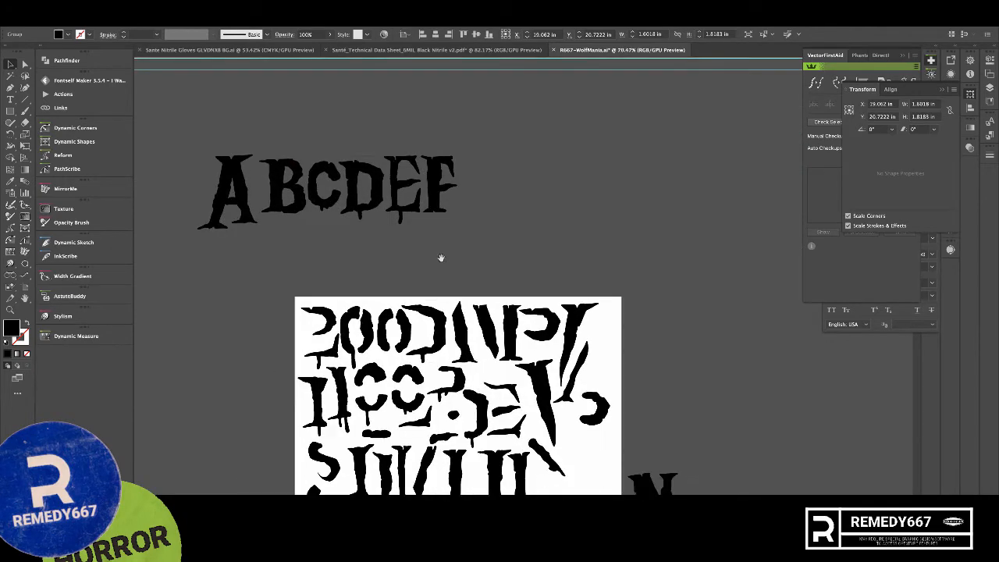
left_click_drag(441, 350, 546, 186)
right_click(547, 186)
mouse_move(597, 305)
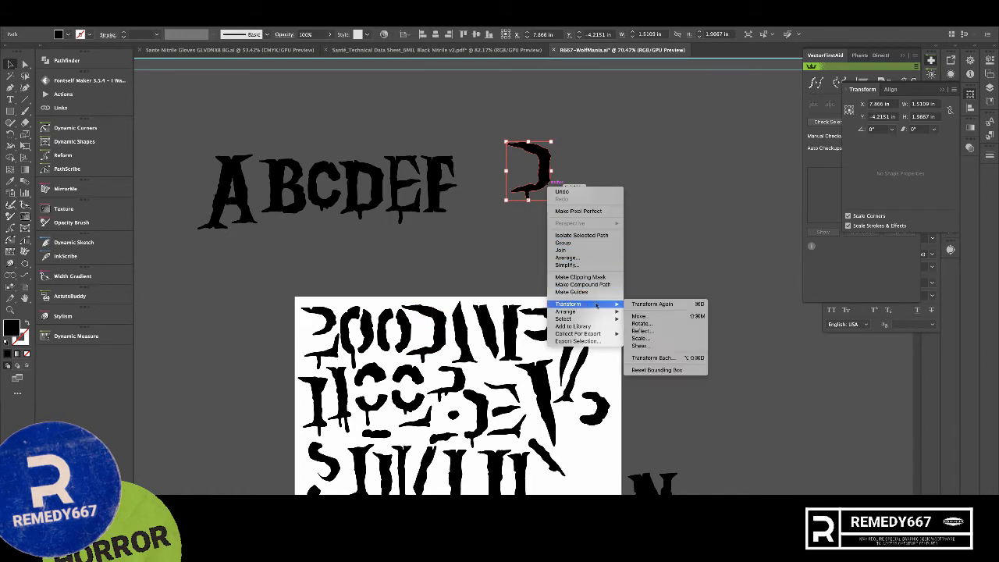
left_click(642, 331)
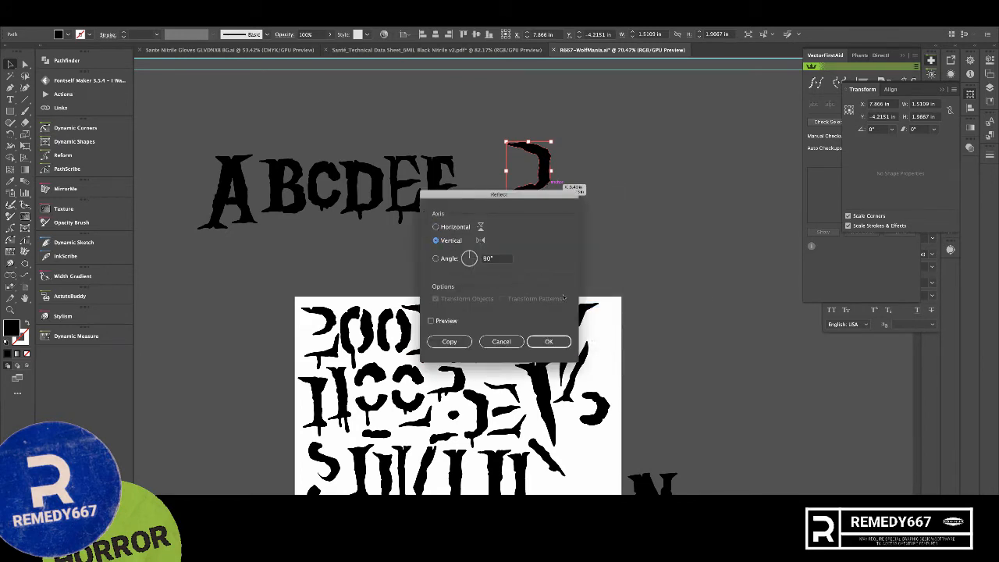
key("Return")
left_click(666, 264)
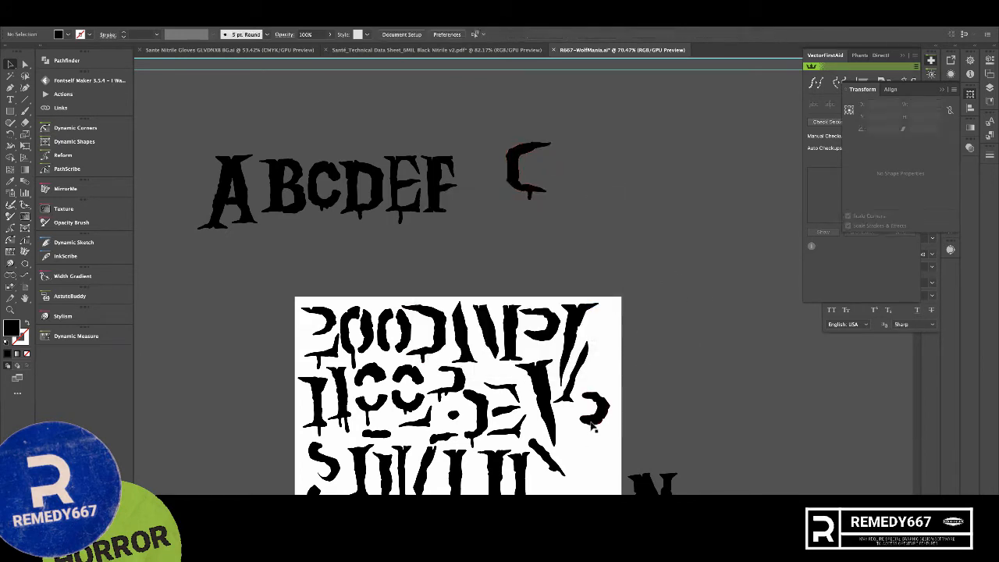
- Complete the G with the small hooked bowl copied from the glyph sheet and a serif copied and reflected across the horizontal axis onto its upper tip
left_click_drag(594, 415, 538, 178)
left_click(591, 253)
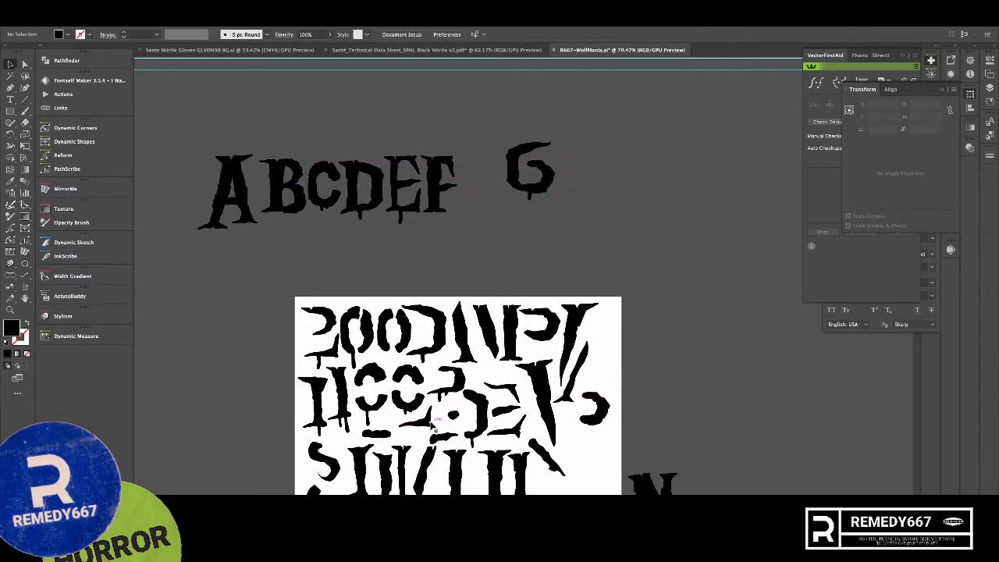
left_click_drag(435, 426, 595, 209)
right_click(597, 216)
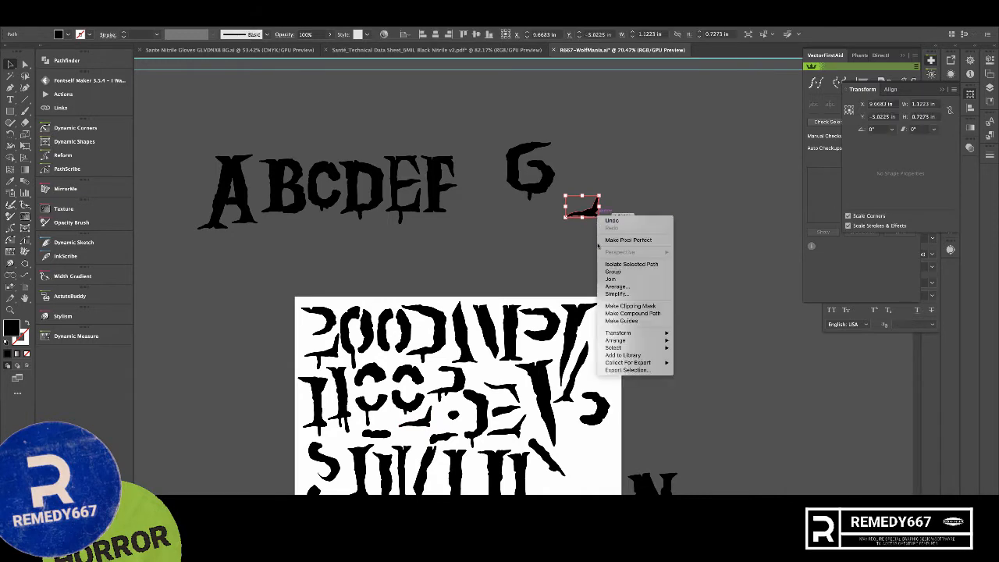
mouse_move(624, 333)
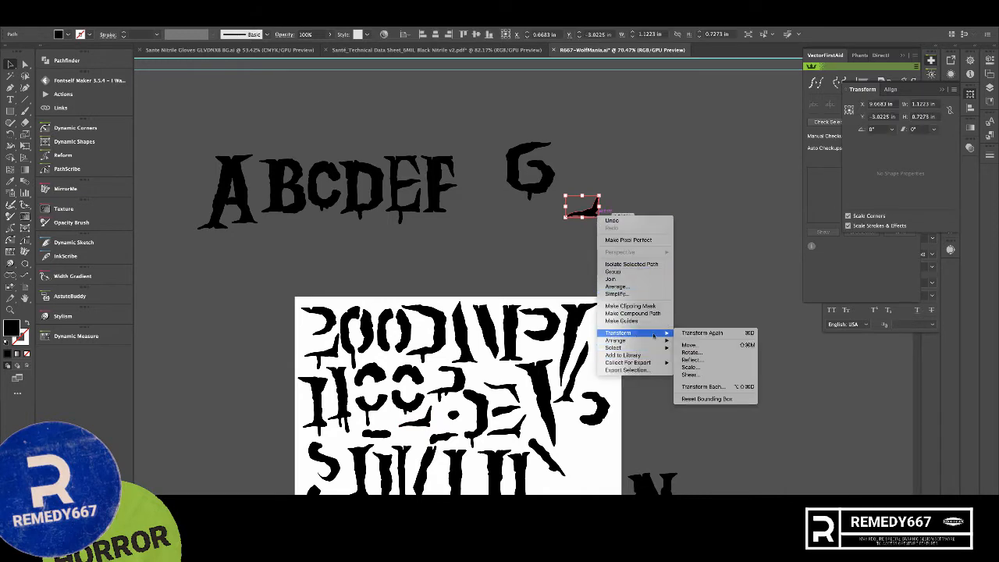
left_click(692, 360)
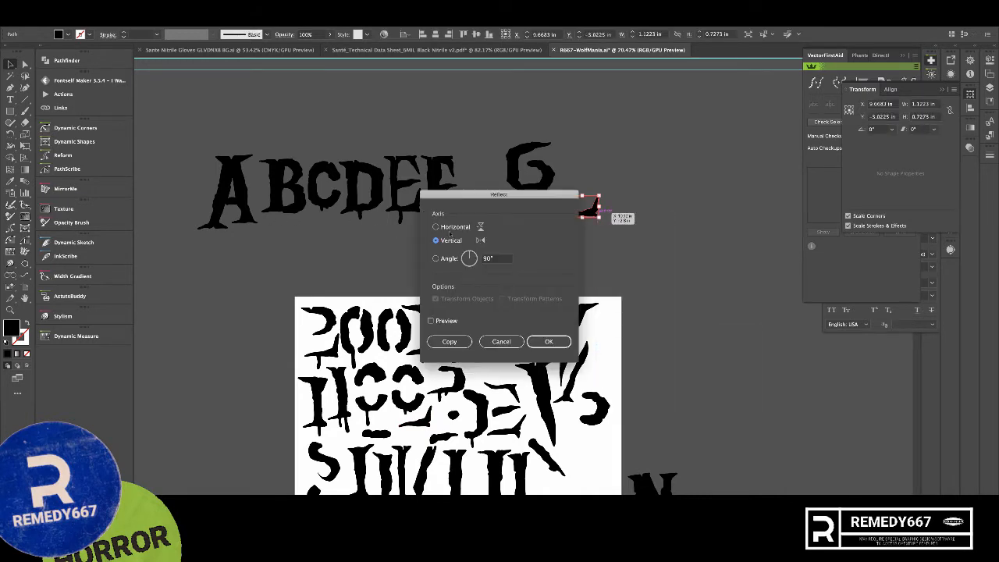
left_click(549, 342)
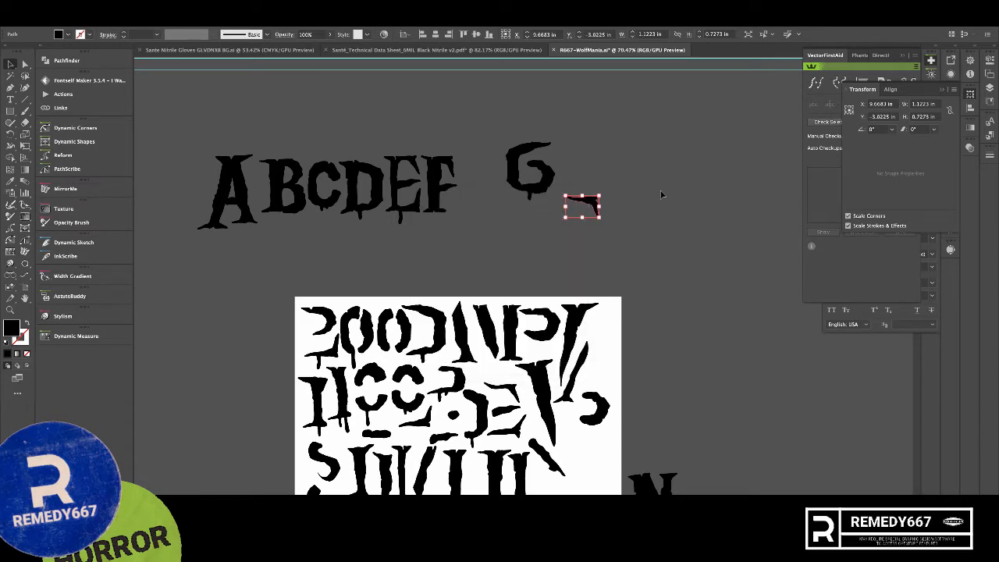
left_click(629, 201)
left_click_drag(585, 200, 549, 149)
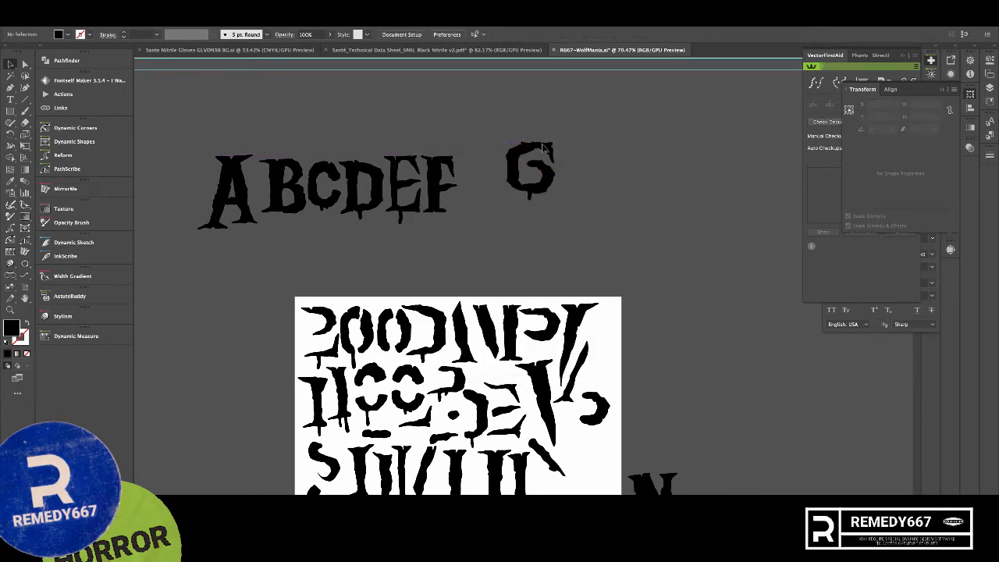
- Adjust the serif on the G's upper tip and erase the excess bits sticking out where it overlaps the bowl
scroll(601, 157, "up", 5)
left_click_drag(602, 173, 591, 173)
left_click(668, 190)
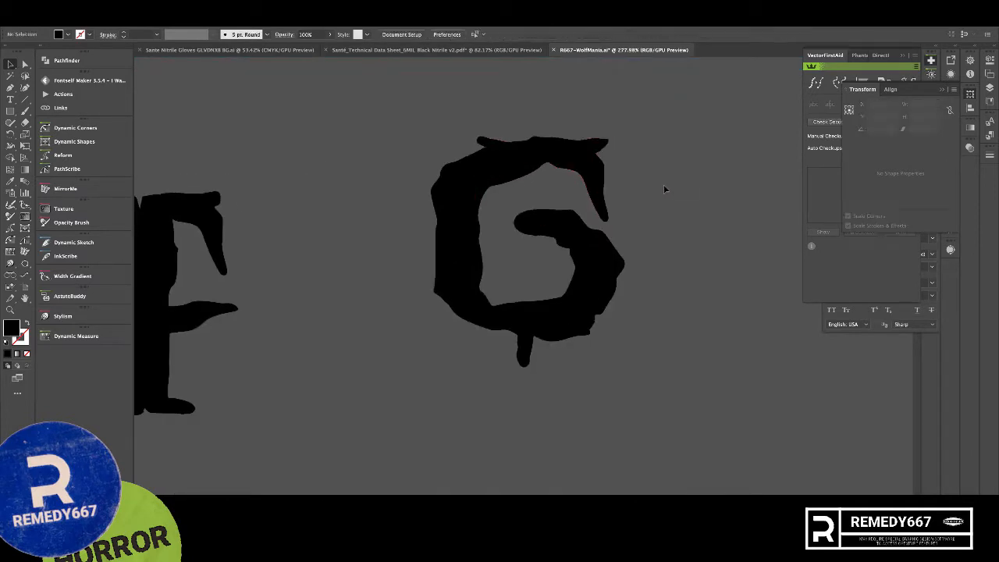
left_click(577, 174)
key("shift+e")
mouse_move(462, 148)
left_mouse_down()
mouse_move(514, 144)
mouse_move(554, 138)
left_mouse_up()
left_click_drag(512, 314, 512, 314)
left_click(669, 188)
left_click(608, 142)
key("shift+e")
mouse_move(625, 162)
left_mouse_down()
mouse_move(601, 142)
mouse_move(590, 147)
left_mouse_up()
key("ctrl+shift+a")
- Group all the pieces of the G and move the letter close beside the F
left_click_drag(463, 360, 458, 365)
key("ctrl+g")
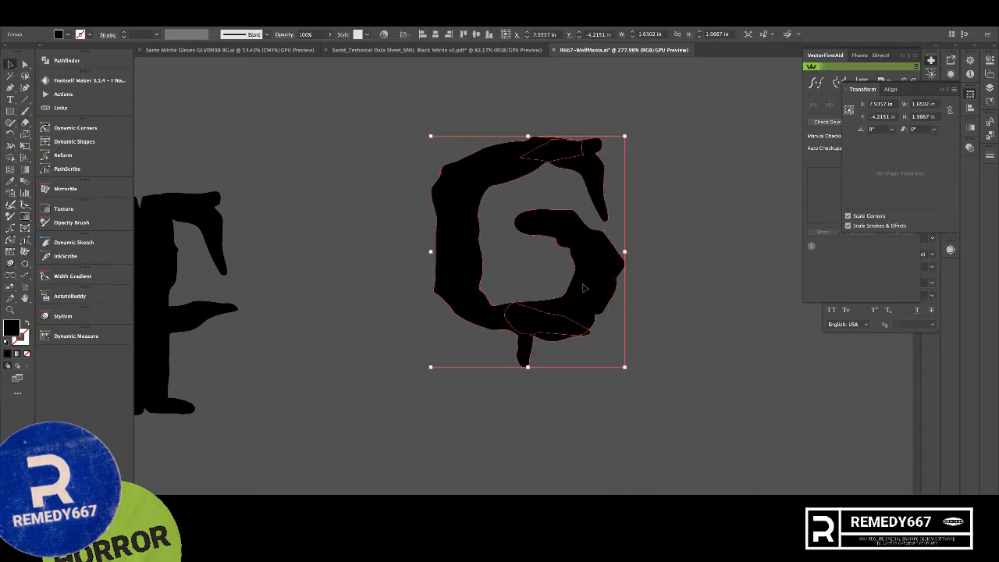
left_click_drag(585, 287, 392, 351)
left_click(554, 401)
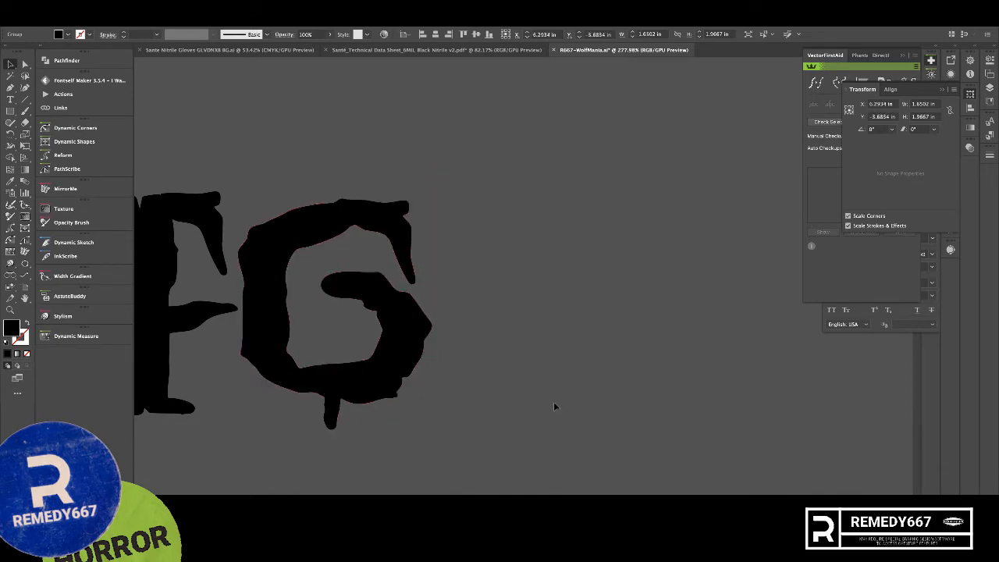
- Build the H after the G from two copied stems of the glyph sheet and a copy of the short bar as its crossbar
scroll(553, 401, "down", 5)
left_click_drag(544, 401, 433, 307)
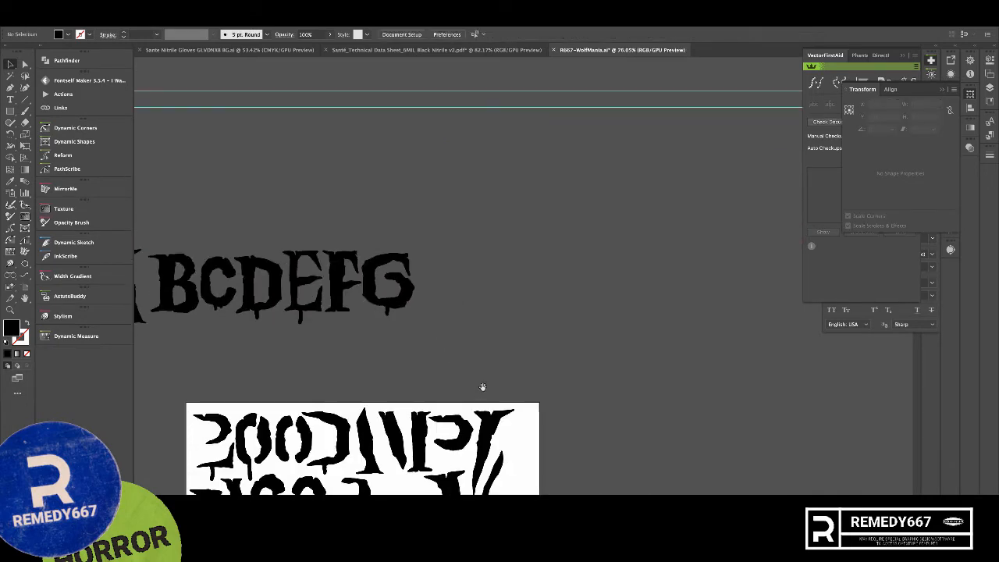
left_click_drag(482, 387, 525, 345)
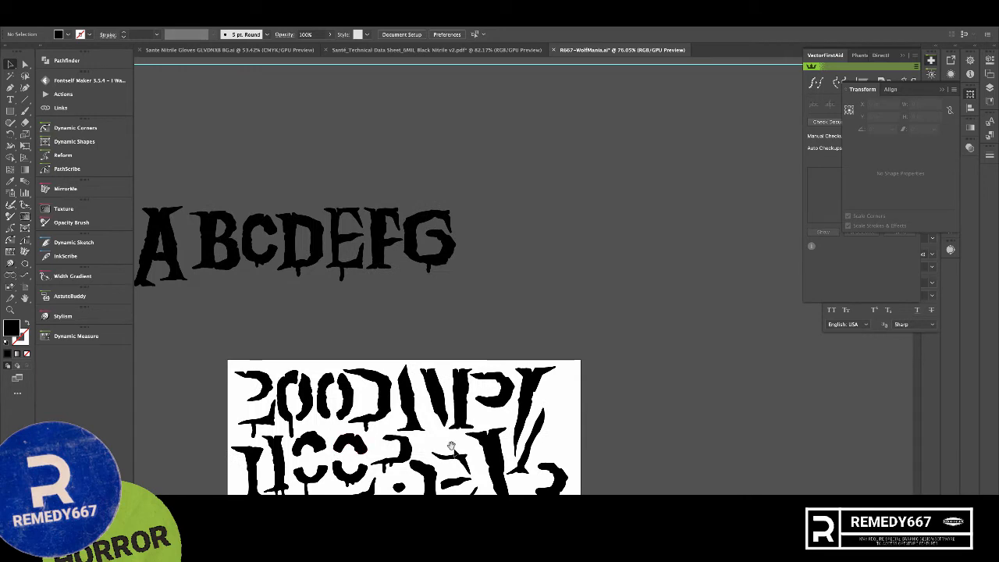
left_click_drag(451, 447, 456, 315)
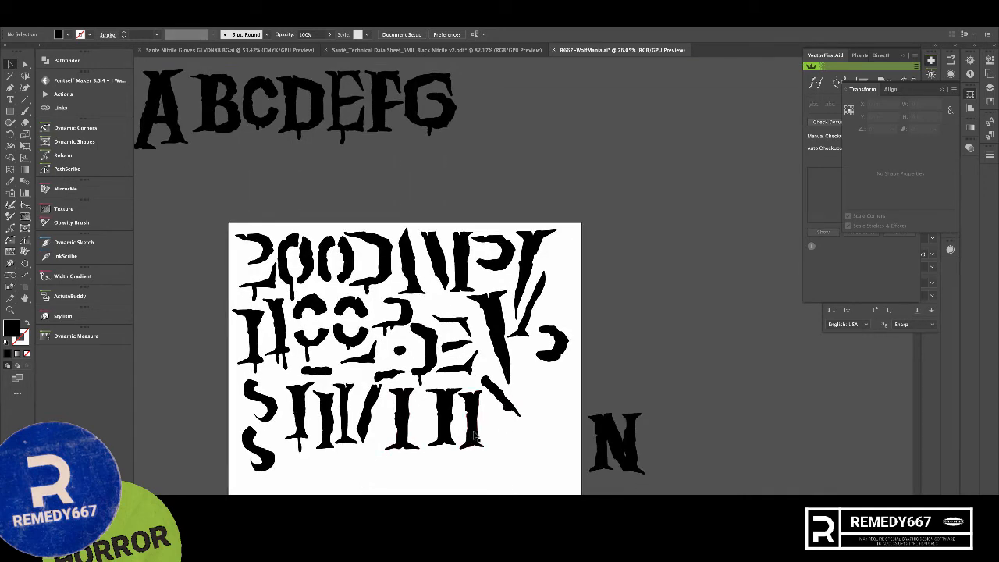
left_click_drag(452, 434, 524, 150)
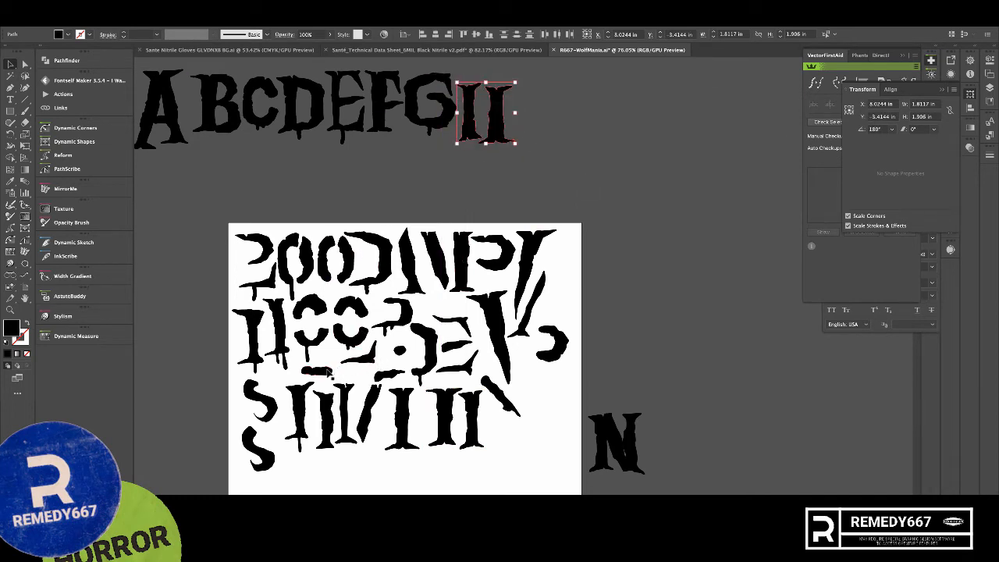
left_click_drag(328, 373, 468, 147, "alt")
left_click(595, 132)
left_click(667, 162)
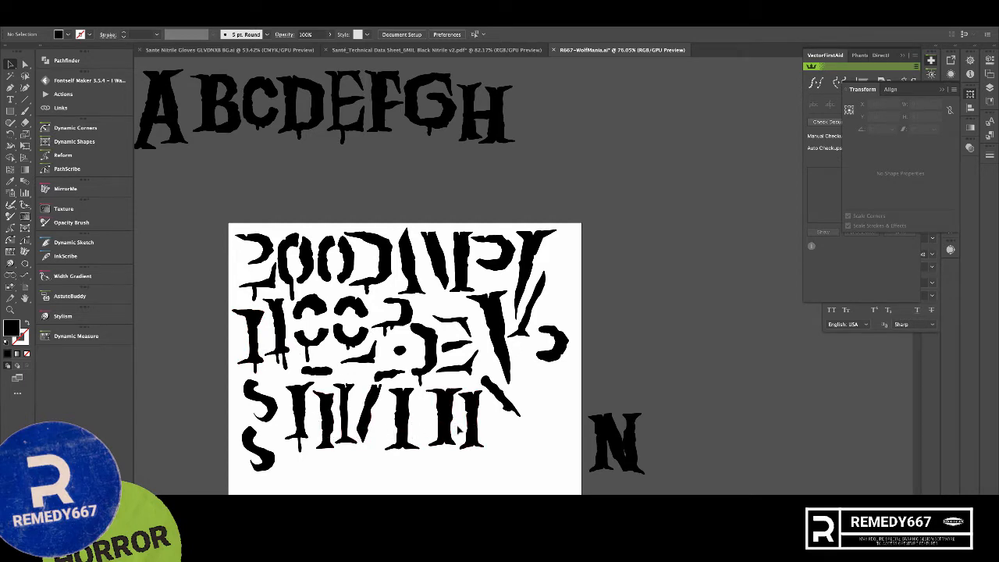
- Copy a straight serifed stem from the glyph sheet to the space after the H to serve as the I
left_click_drag(471, 428, 523, 117)
scroll(567, 151, "up", 3)
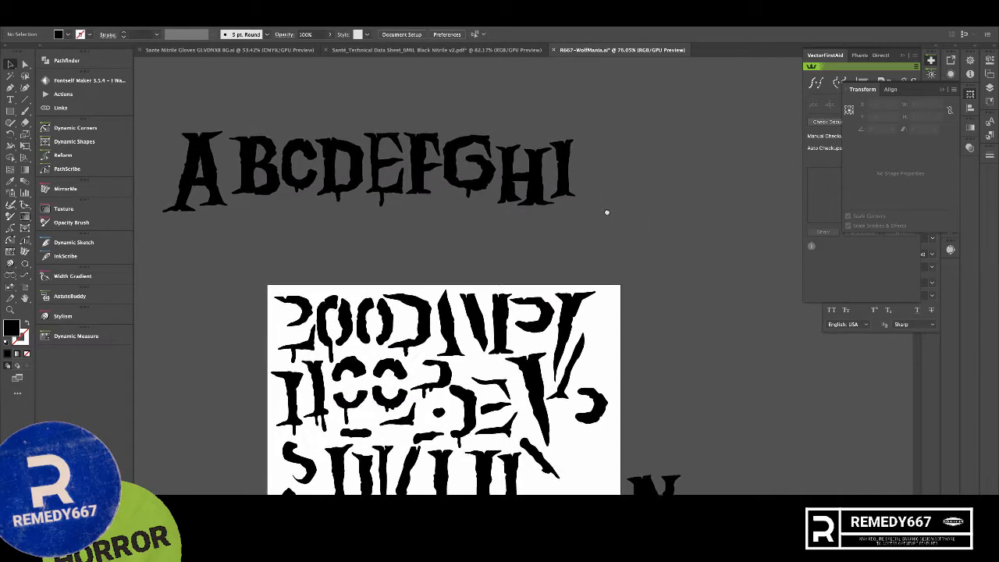
left_click_drag(538, 242, 519, 237)
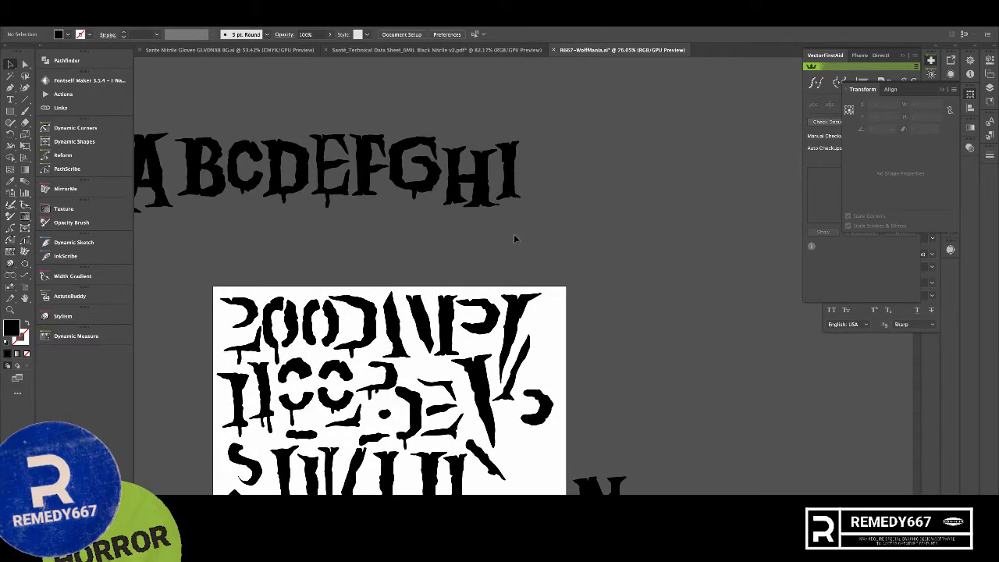
left_click_drag(512, 245, 483, 264)
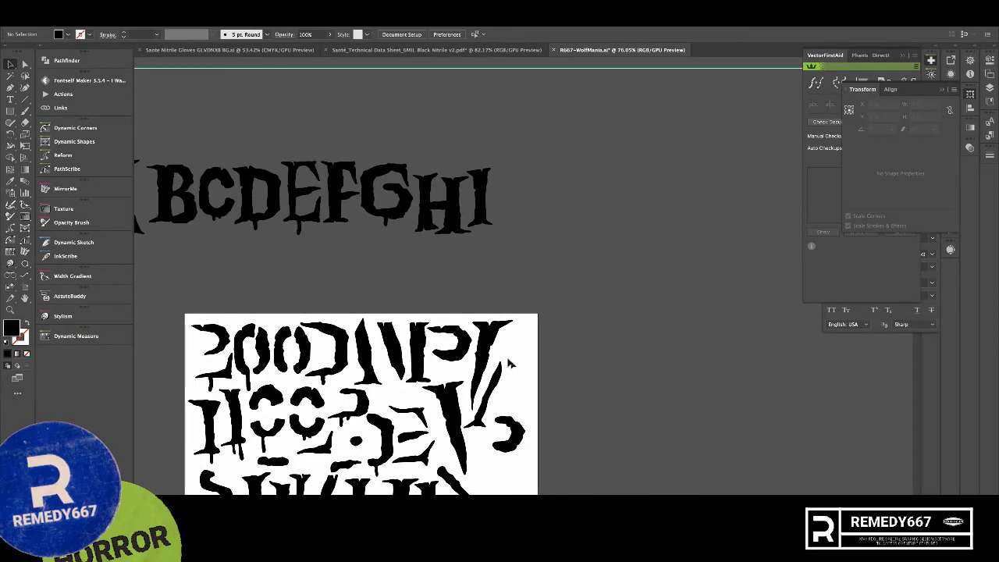
left_click_drag(469, 398, 510, 353)
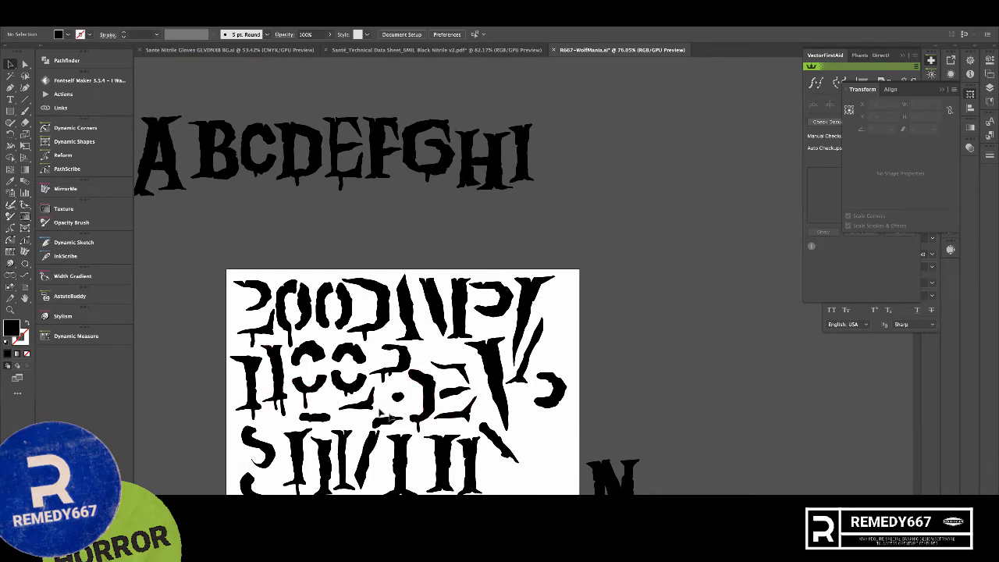
- Assemble the J beyond the I from a copied stem and a copy of the P's bowl rotated so it opens upward as the hook
left_click_drag(476, 486, 598, 151)
left_click_drag(508, 314, 572, 186)
left_click_drag(562, 270, 562, 271)
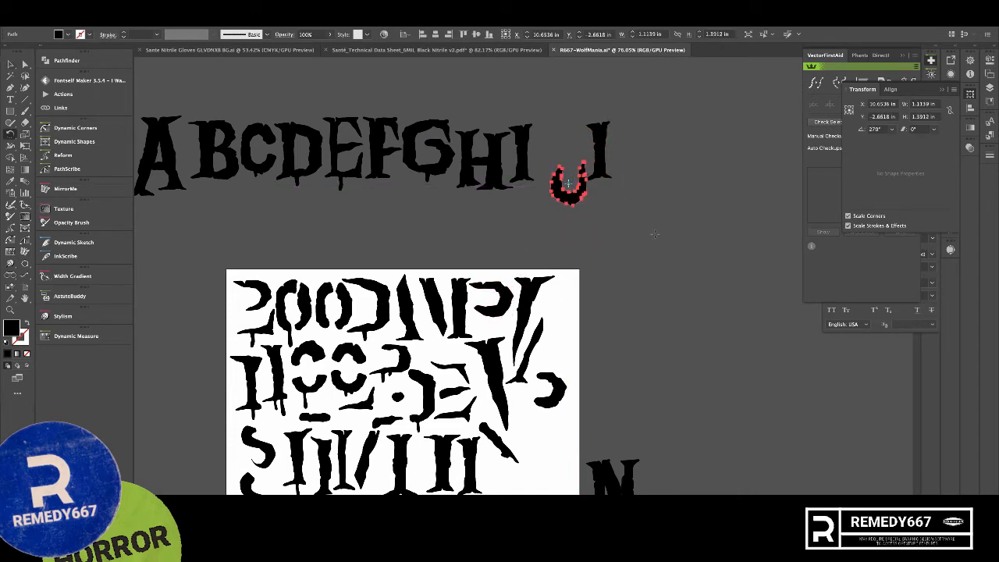
key("v")
left_click(630, 211)
left_click_drag(577, 199, 594, 173)
- Fit the J's stem to its hook, erase the protruding foot serif, and move the whole letter beside the I
scroll(625, 163, "up", 5)
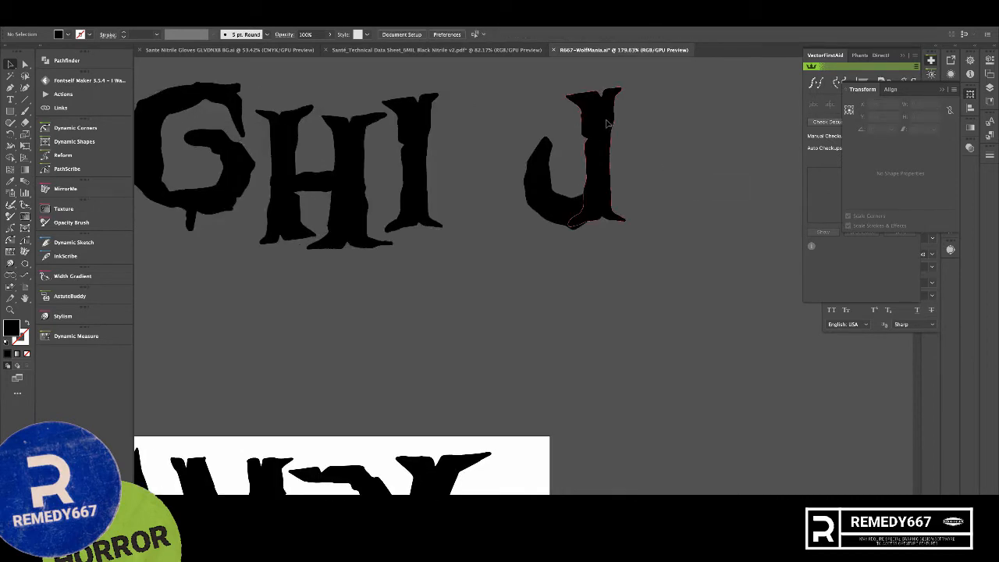
left_click(604, 123)
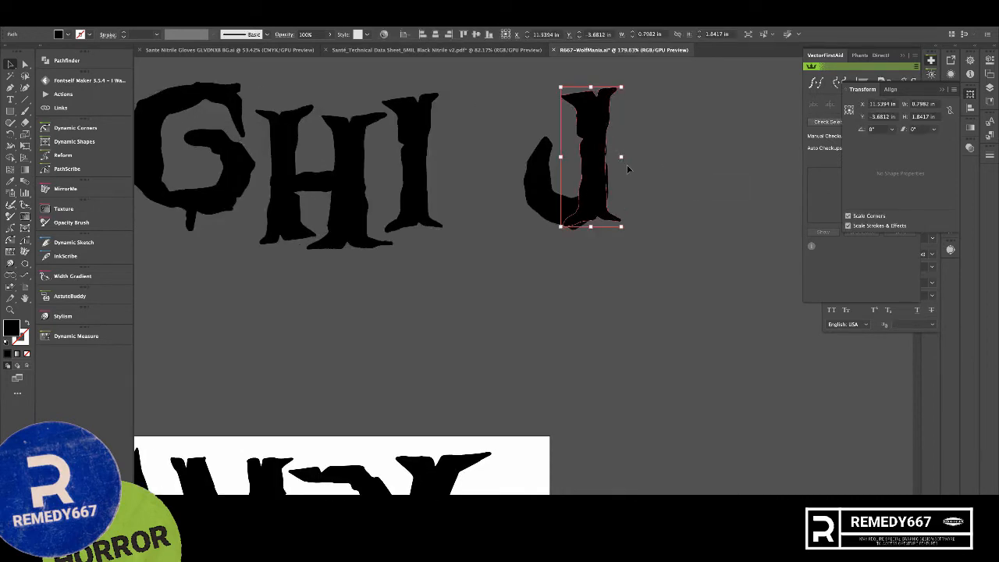
key("shift+r")
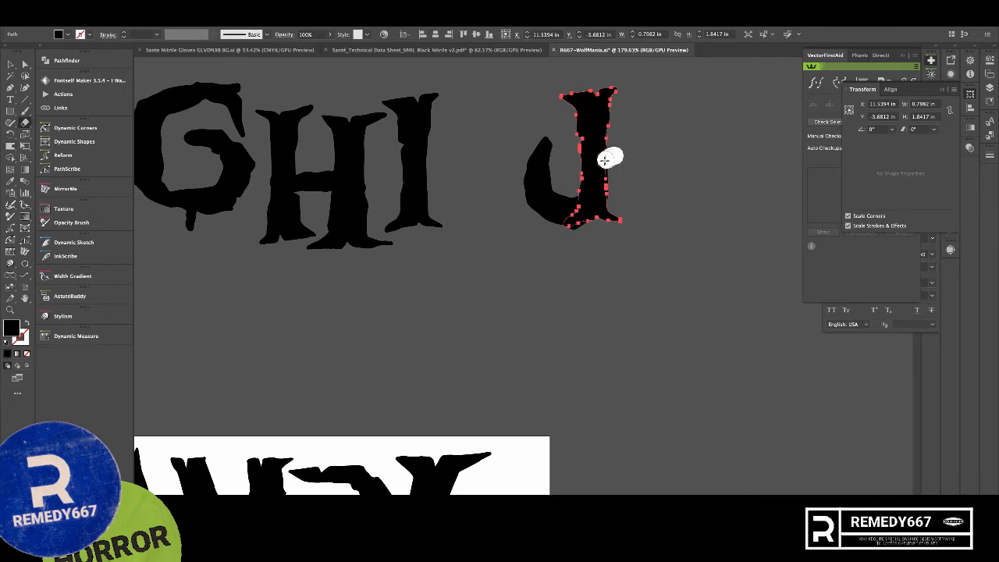
mouse_move(605, 160)
left_mouse_down()
mouse_move(609, 204)
mouse_move(571, 221)
mouse_move(605, 234)
mouse_move(649, 208)
mouse_move(613, 214)
mouse_move(640, 232)
mouse_move(530, 104)
left_mouse_up()
key("ctrl+shift+a")
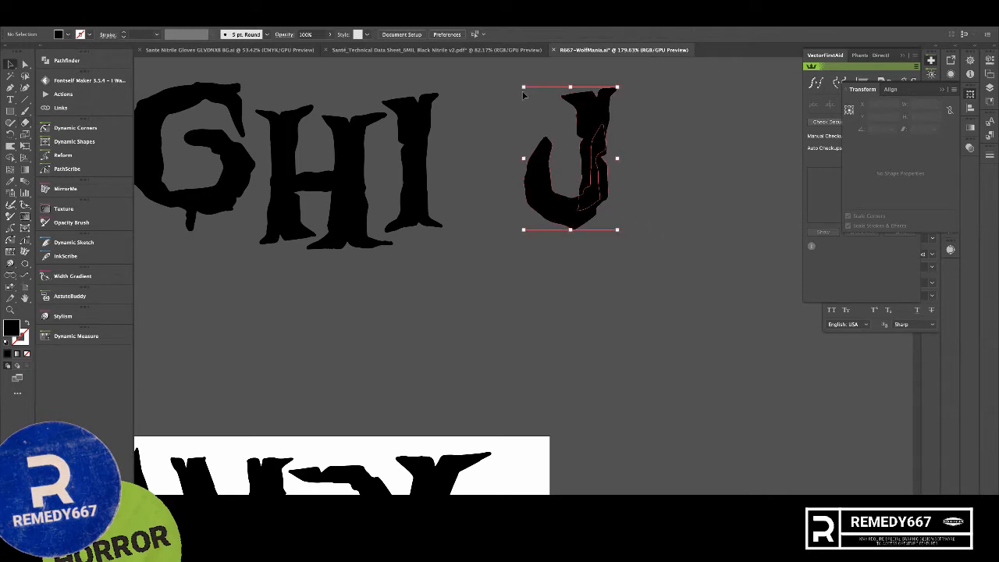
left_click_drag(602, 181, 516, 185)
key("ctrl+shift+a")
- Copy the long tapered diagonal beyond the J, move the thin leg out of the glyph sheet below it, and reflect the leg across the vertical axis
left_click_drag(607, 288, 477, 268)
left_click_drag(562, 381, 632, 227)
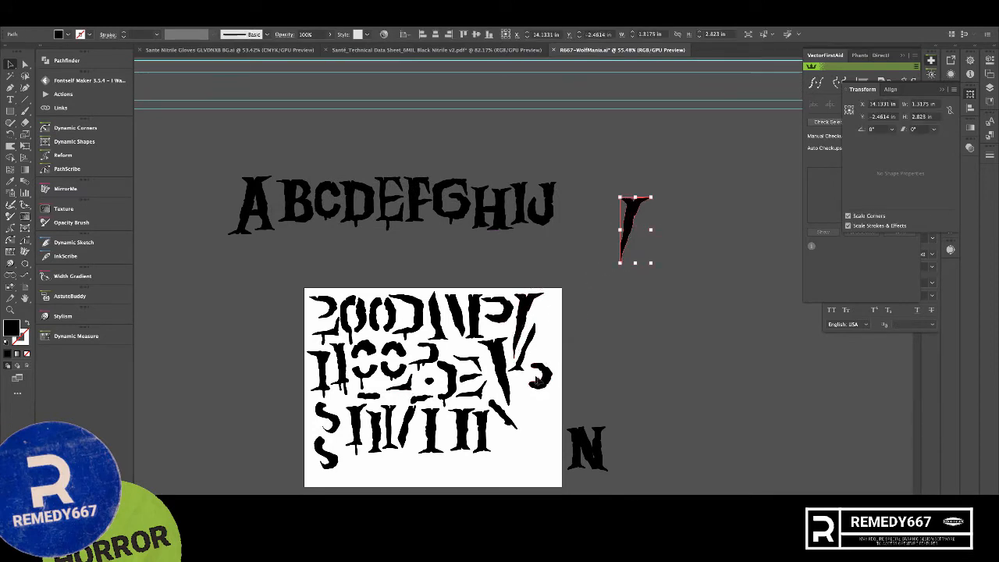
left_click_drag(544, 373, 634, 336)
right_click(634, 335)
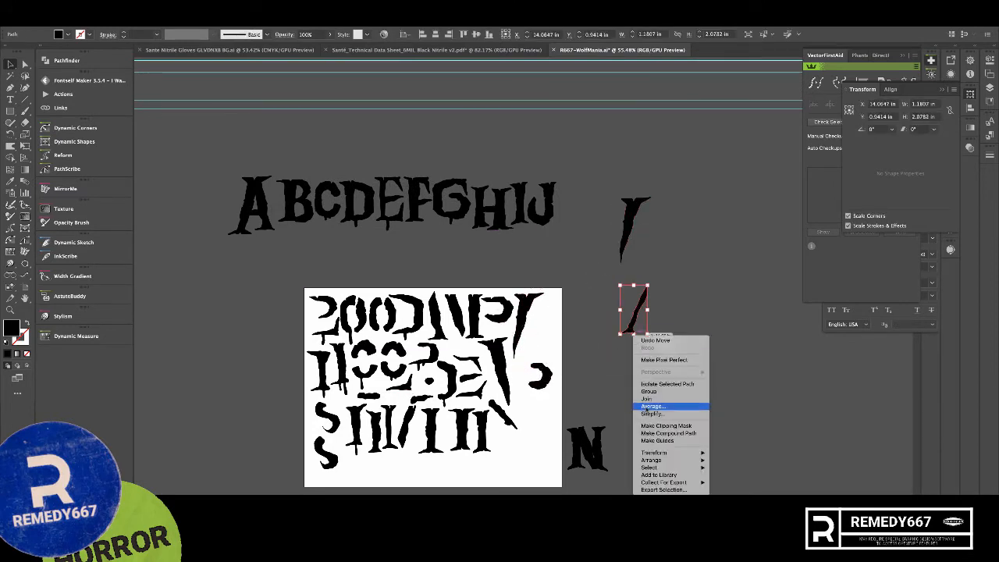
mouse_move(667, 453)
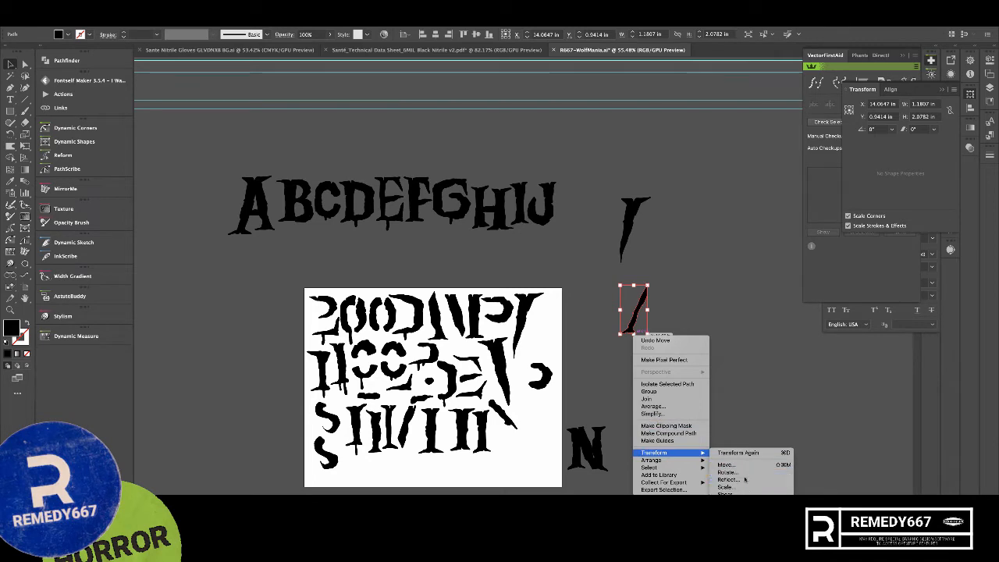
left_click(728, 479)
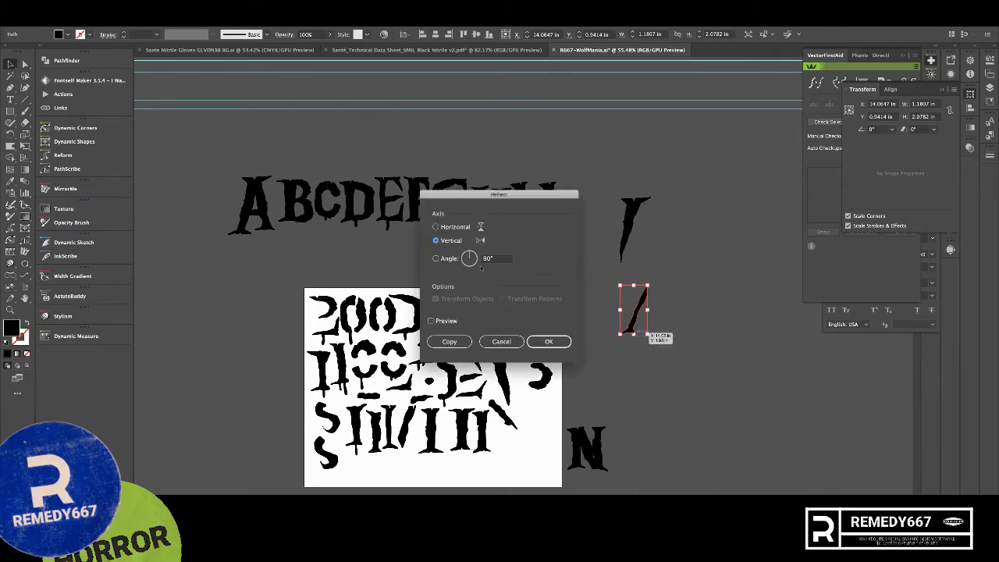
left_click(548, 341)
left_click(679, 317)
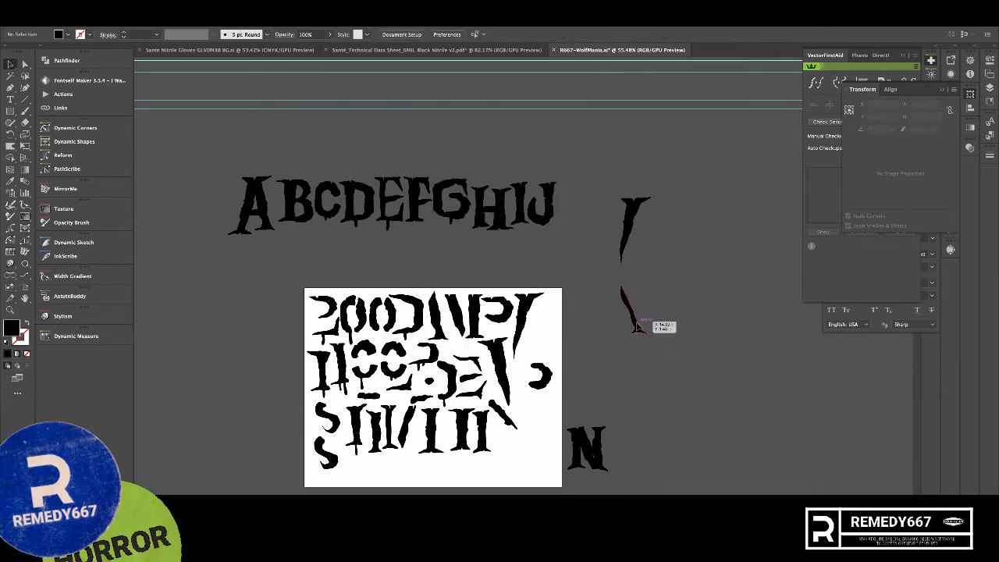
- Move the reflected leg up across the tapered diagonal and rotate it slightly to form the arms of the K
left_click_drag(636, 326, 640, 250)
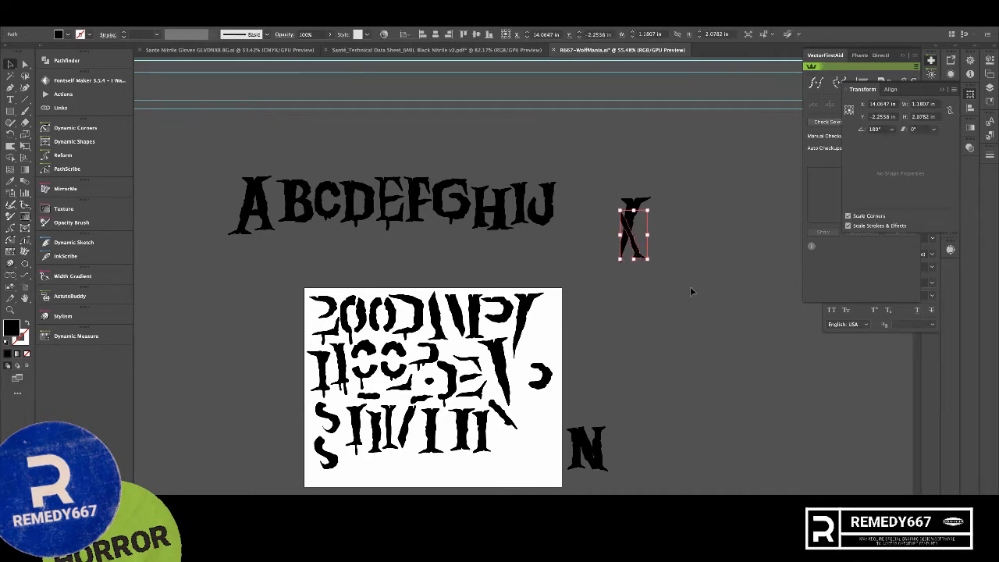
key("r")
left_click_drag(695, 301, 701, 292)
left_click(701, 292, "super")
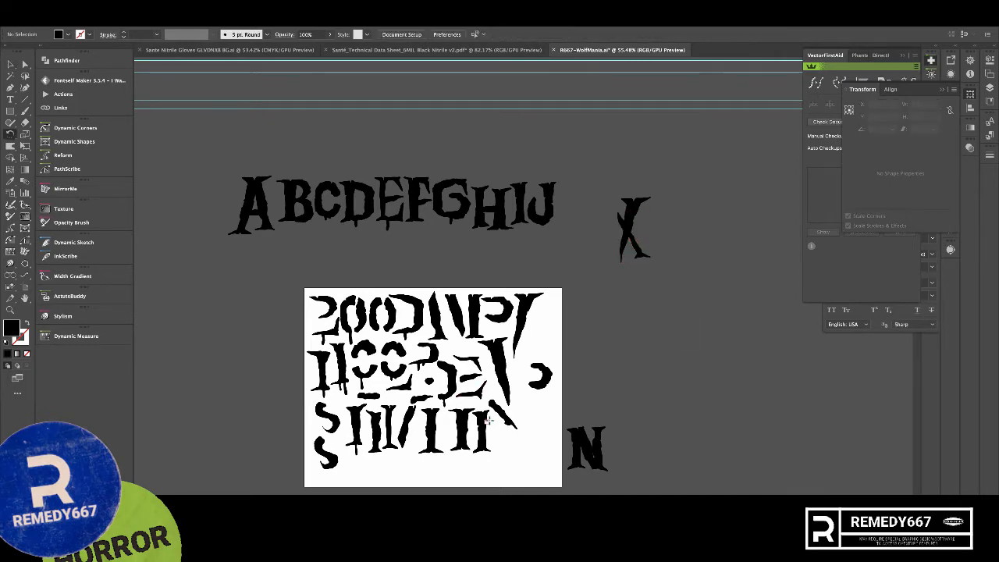
- Copy a straight stem from the glyph sheet into the gap between the J and the crossed diagonals
left_click_drag(458, 442, 575, 231)
mouse_move(654, 260)
left_mouse_down()
mouse_move(643, 256)
mouse_move(638, 318)
left_mouse_up()
key("super+z")
- Copy the stem and crossed pieces of the K, and undo the edits until the thin leg is back on the glyph sheet
left_click_drag(681, 279, 579, 195)
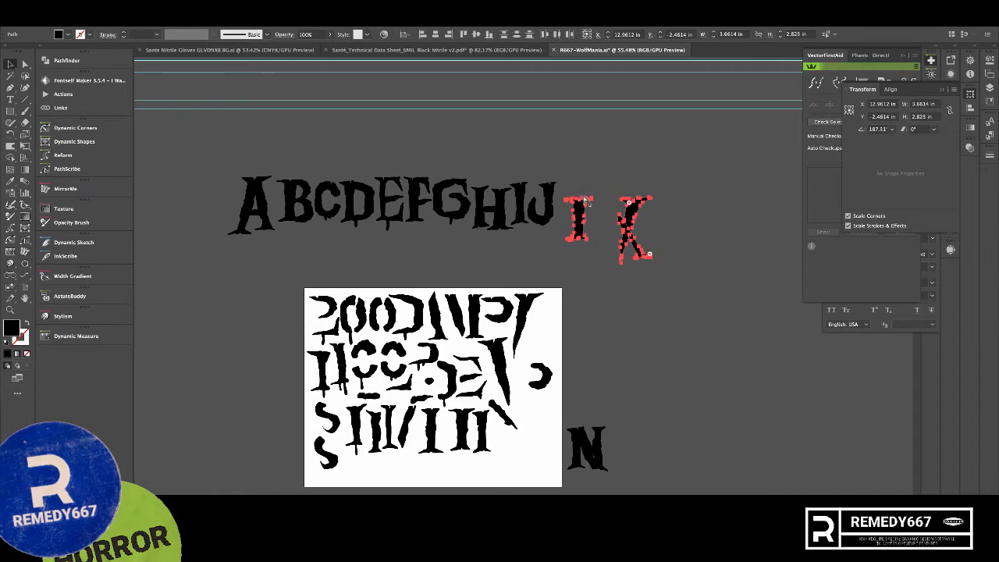
key("super+z")
key("super+z")
key("super+z")
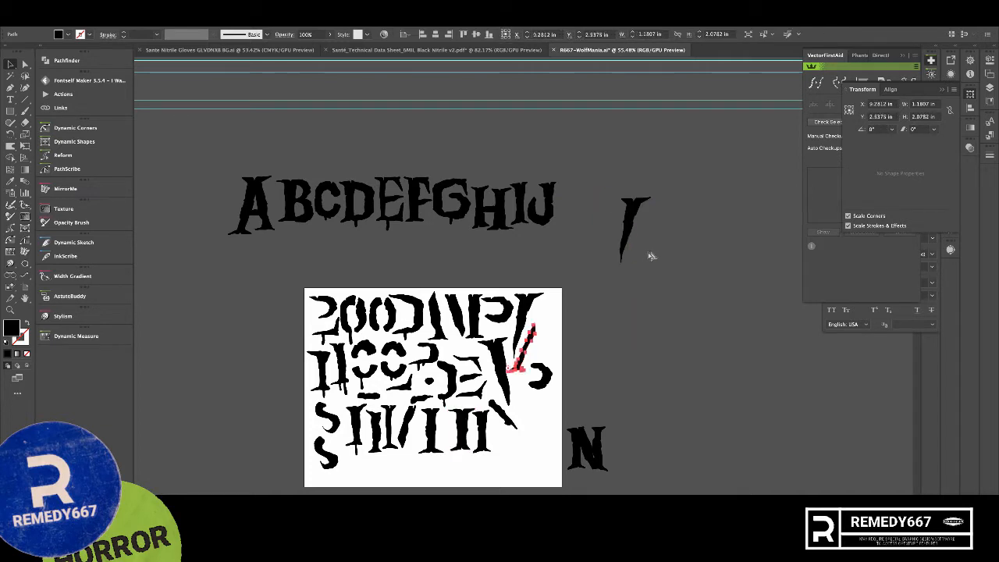
- Delete the leftover tapered diagonal beyond the J and paste the copied K pieces in front at their original position
left_click(660, 278)
left_click_drag(660, 279, 585, 184)
key("Delete")
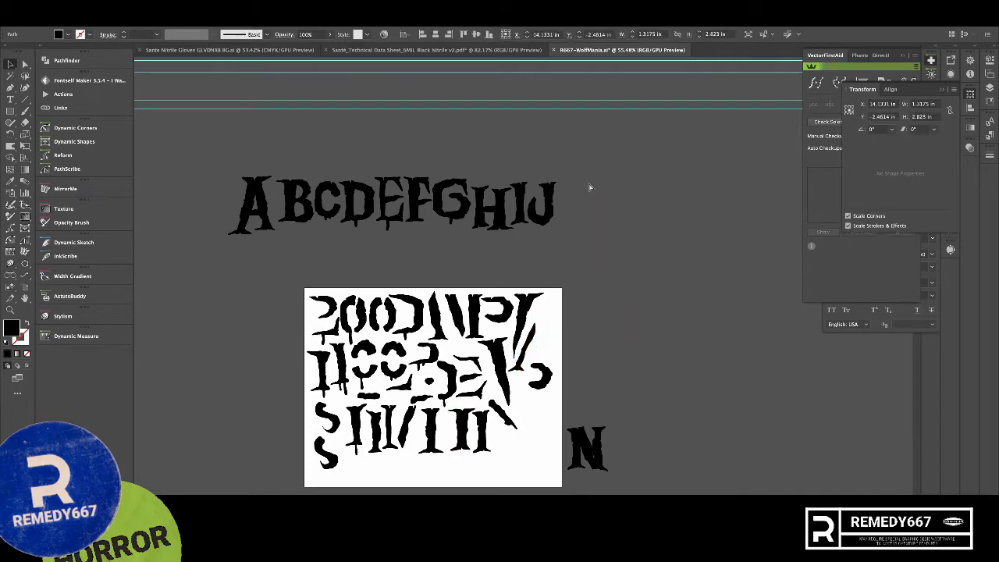
key("super+f")
left_click(733, 294)
- Move the thin serifed leg off the crossed diagonal and set it against the straight stem as the lower leg of the K
left_click_drag(642, 225, 725, 303)
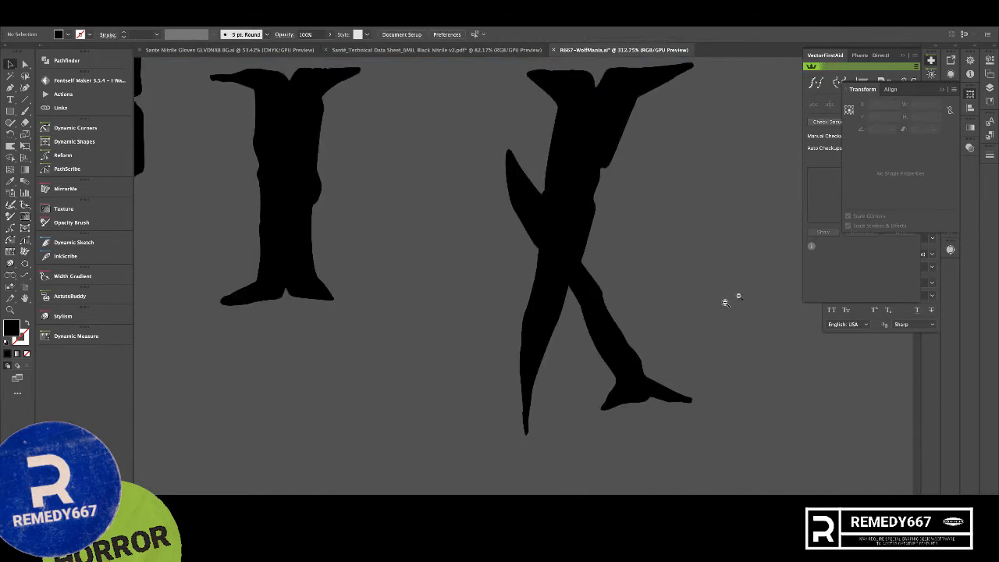
key("v")
mouse_move(629, 352)
left_mouse_down()
mouse_move(451, 318)
mouse_move(419, 327)
left_mouse_up()
mouse_move(484, 379)
left_mouse_down()
mouse_move(427, 307)
mouse_move(405, 307)
left_mouse_up()
- Move the tapered diagonal to the K's stem, rotate it about 2.5 degrees, and scale it down to about 1.22 in tall as the upper arm
left_click_drag(562, 269, 387, 240)
key("r")
mouse_move(490, 262)
left_mouse_down()
mouse_move(473, 279)
mouse_move(468, 238)
mouse_move(593, 350)
left_mouse_up()
key("v")
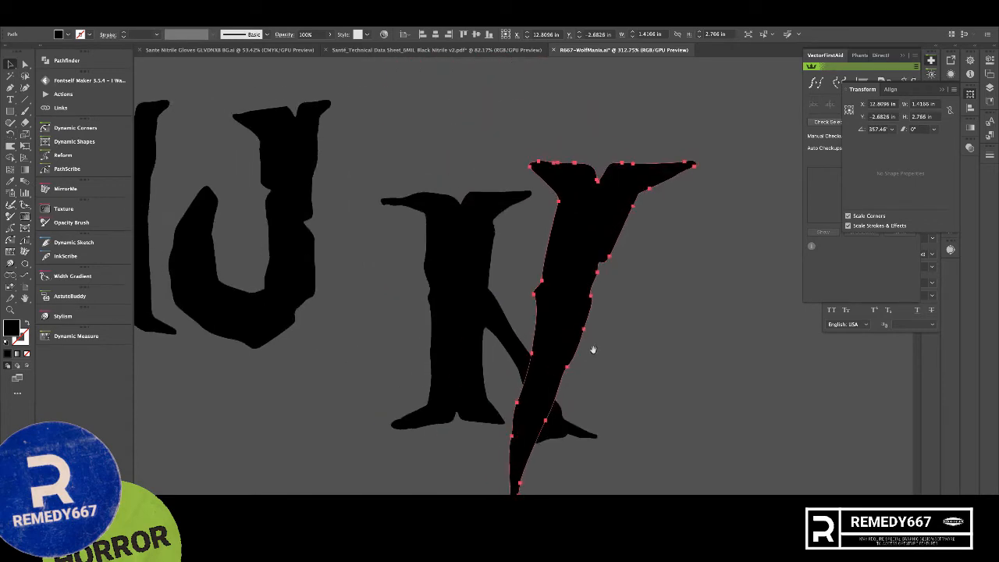
left_click_drag(552, 297, 517, 339)
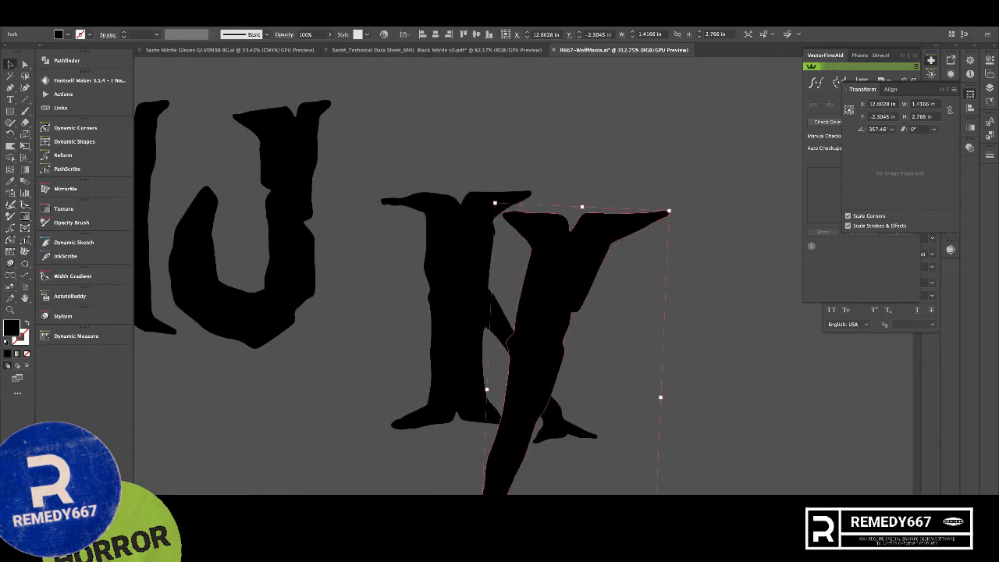
scroll(682, 461, "down", 2)
left_click_drag(682, 460, 681, 444)
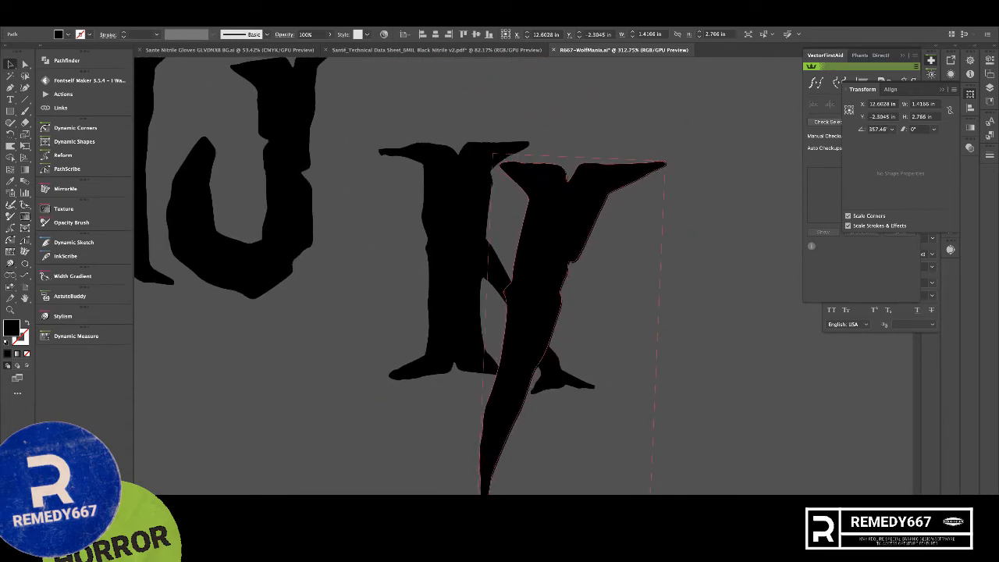
left_click_drag(649, 534, 559, 398)
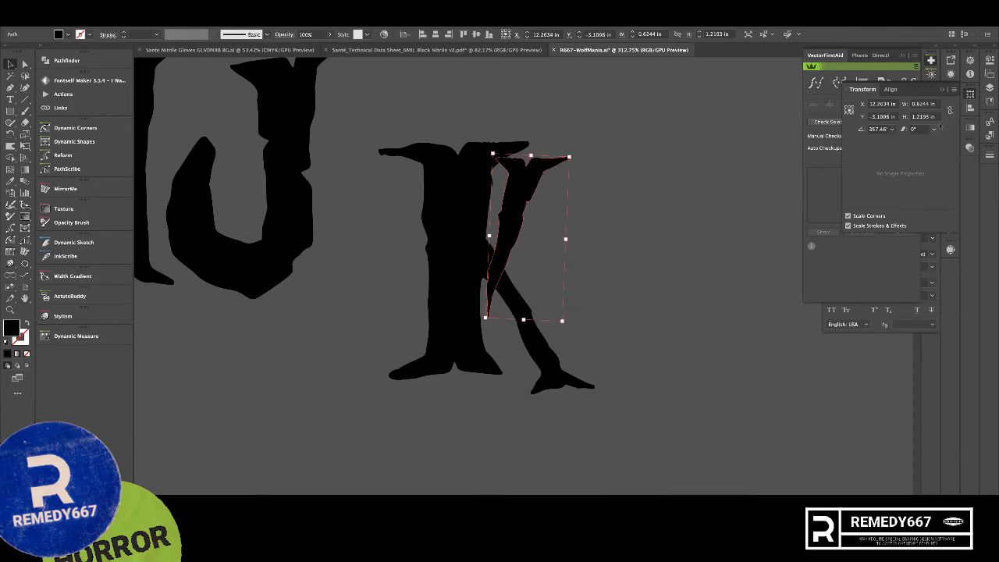
- Shear the K's upper arm in small increments so that it leans further away from the stem
key("Up")
key("Up")
key("Up")
key("Up")
key("Up")
key("Up")
key("Up")
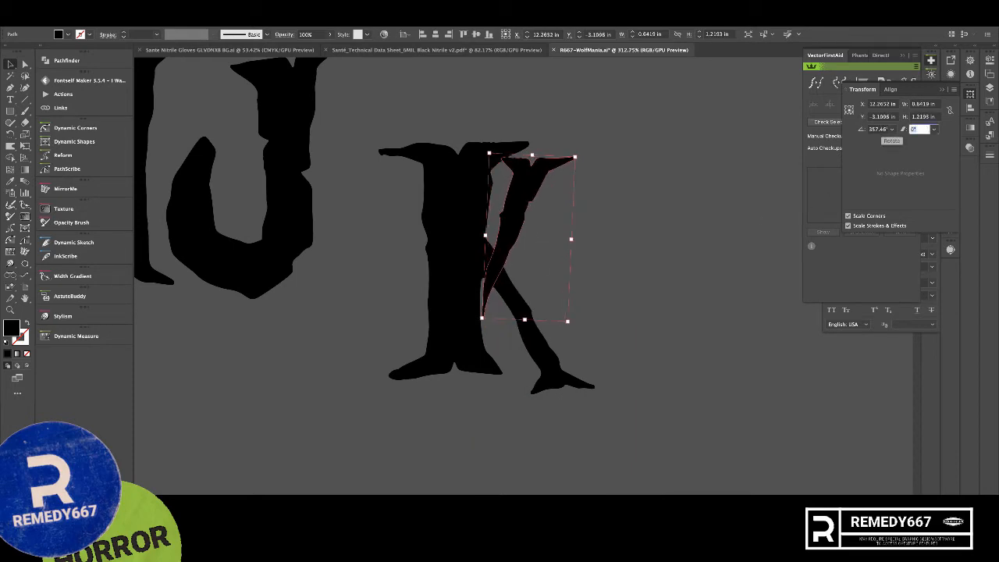
key("Up")
left_click(560, 201)
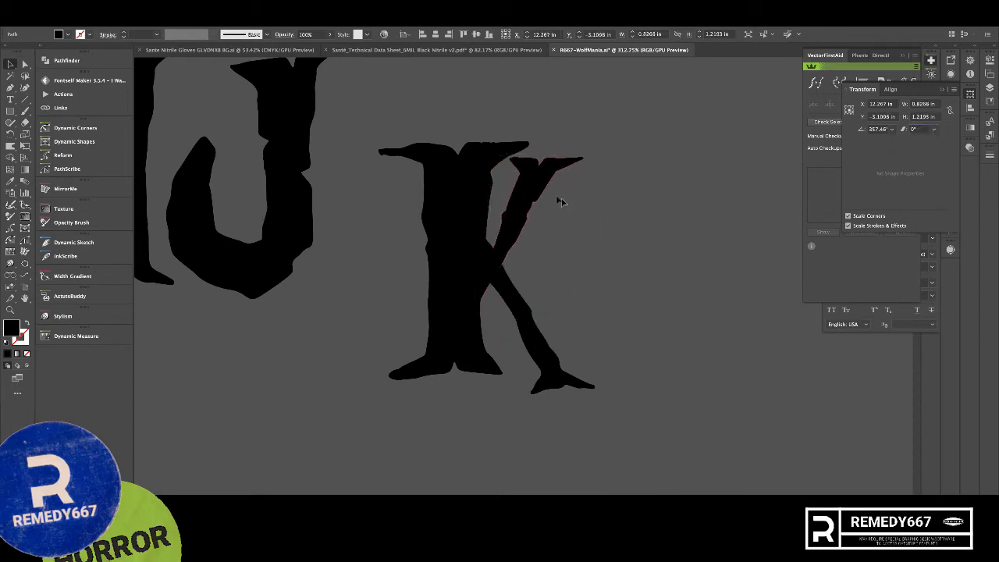
- Enlarge the K's upper arm, shift it onto the lower leg, and erase the tip that extends past the joint
left_click(537, 191)
left_click_drag(578, 332, 615, 397)
left_click_drag(538, 220, 538, 225)
key("shift+e")
mouse_move(505, 317)
left_mouse_down()
mouse_move(500, 311)
mouse_move(474, 365)
mouse_move(487, 320)
left_mouse_up()
left_click(651, 363, "super")
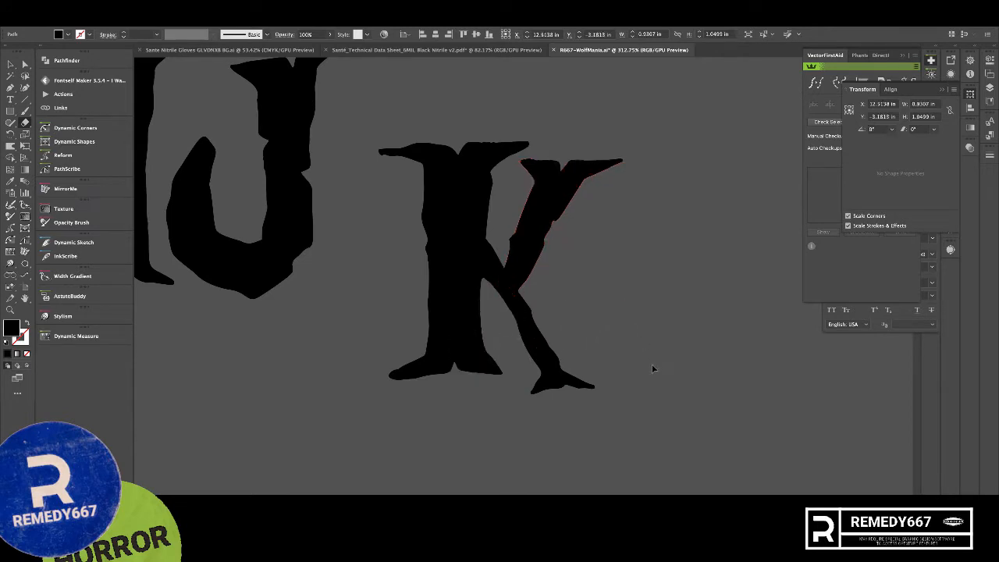
- Group the stem, arm and leg of the K and move the letter up close beside the J
left_click(443, 137)
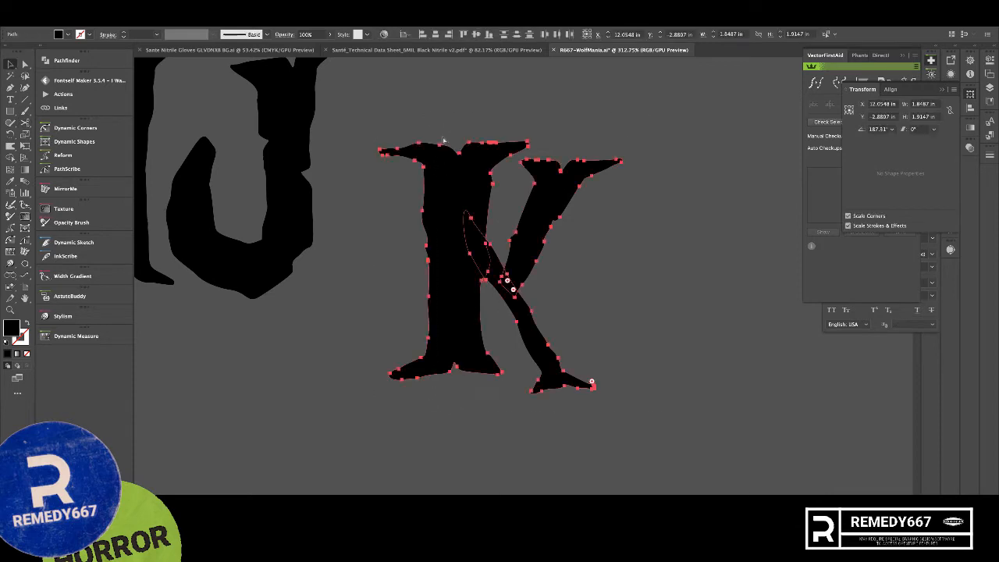
key("super+g")
left_click_drag(544, 305, 480, 257)
left_click(620, 301)
left_click_drag(619, 312, 535, 292)
left_click_drag(586, 396, 518, 266)
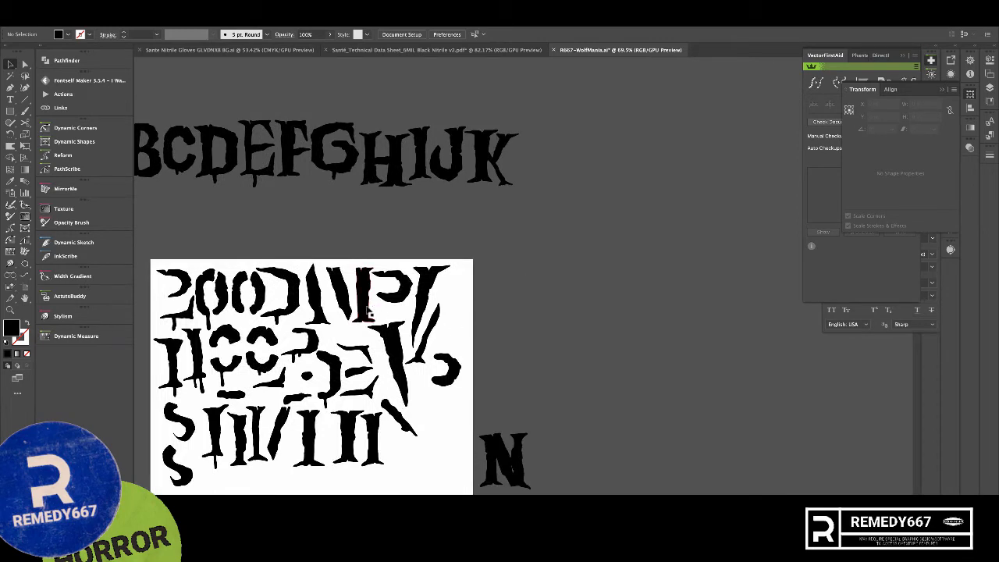
- Copy a straight stem from the glyph sheet, combine it with a dripping foot piece as a grouped L, and place it beside the K
left_click_drag(367, 312, 551, 190)
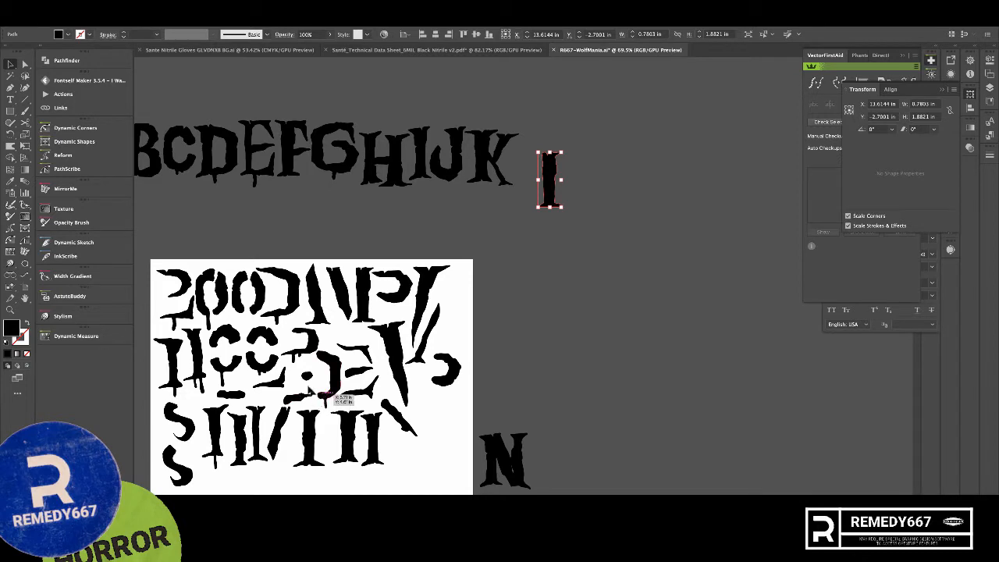
left_click_drag(552, 191, 531, 161)
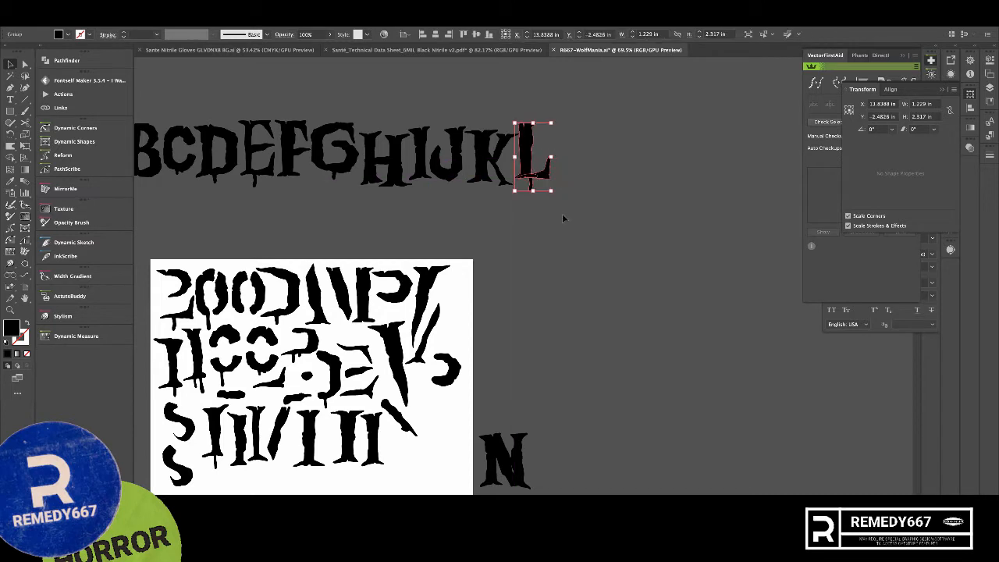
left_click(562, 213)
- Copy the tapered diagonals from the glyph sheet to the empty area beside it and join them into a V
left_click(507, 462)
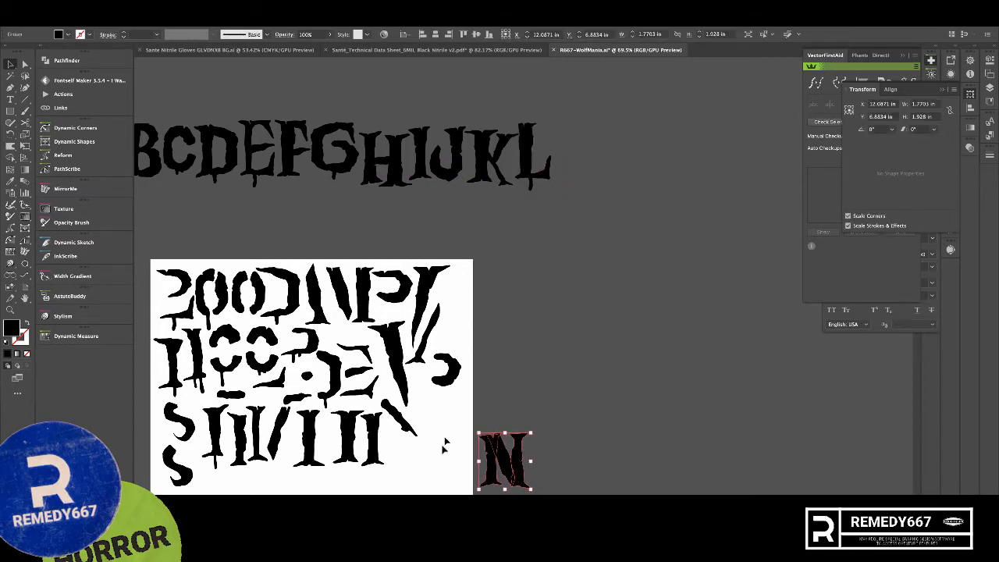
left_click(443, 403)
mouse_move(390, 367)
left_mouse_down()
mouse_move(660, 265)
mouse_move(632, 270)
left_mouse_up()
left_click(279, 404)
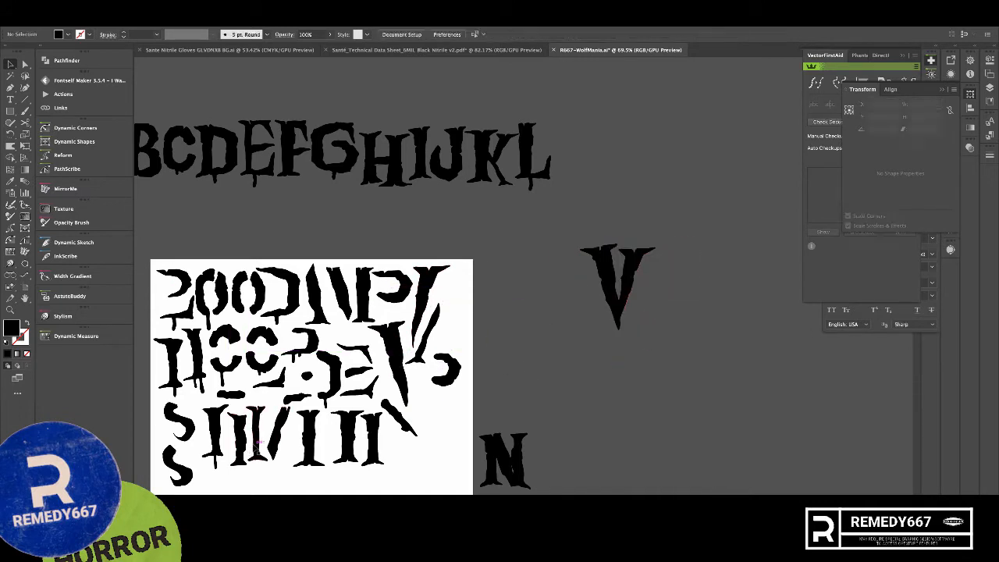
- Copy a straight stem from the glyph sheet to the V's left side, enlarge it to about 2.62 in tall, and erase its overlapping top serif
mouse_move(259, 447)
left_mouse_down()
mouse_move(546, 324)
mouse_move(600, 289)
mouse_move(597, 311)
left_mouse_up()
left_click(459, 392)
left_click(592, 276)
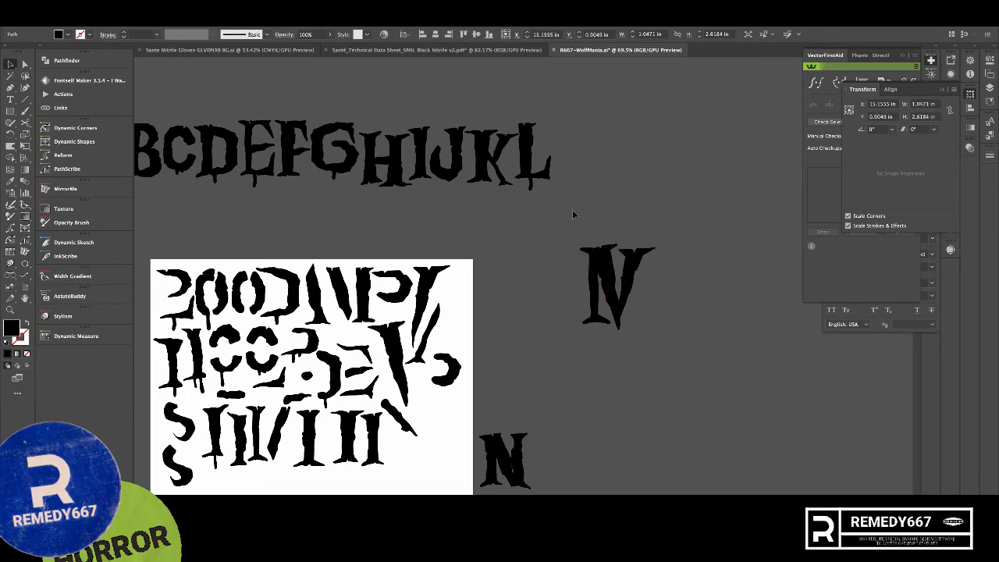
left_click(598, 234)
left_click(595, 267)
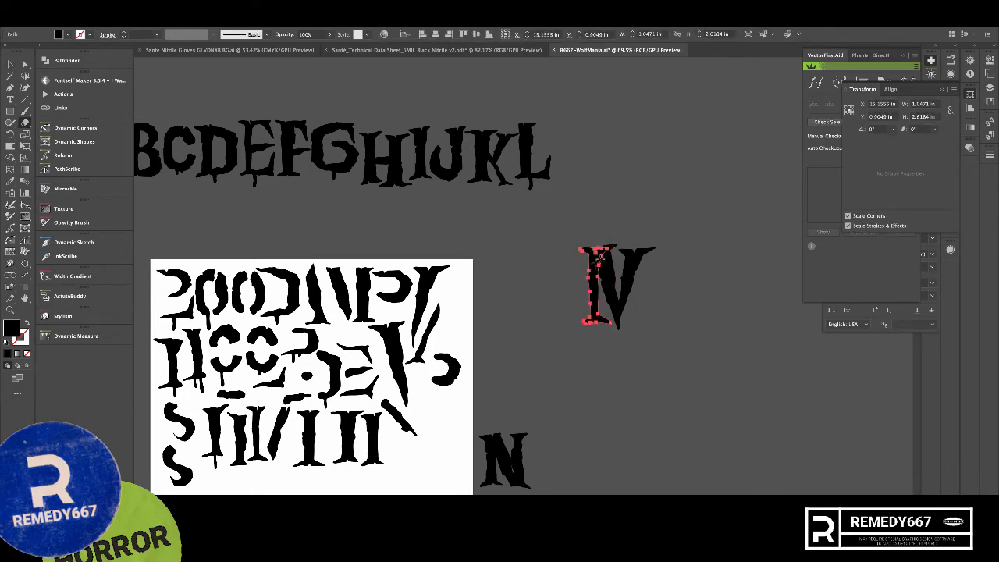
left_click(593, 196)
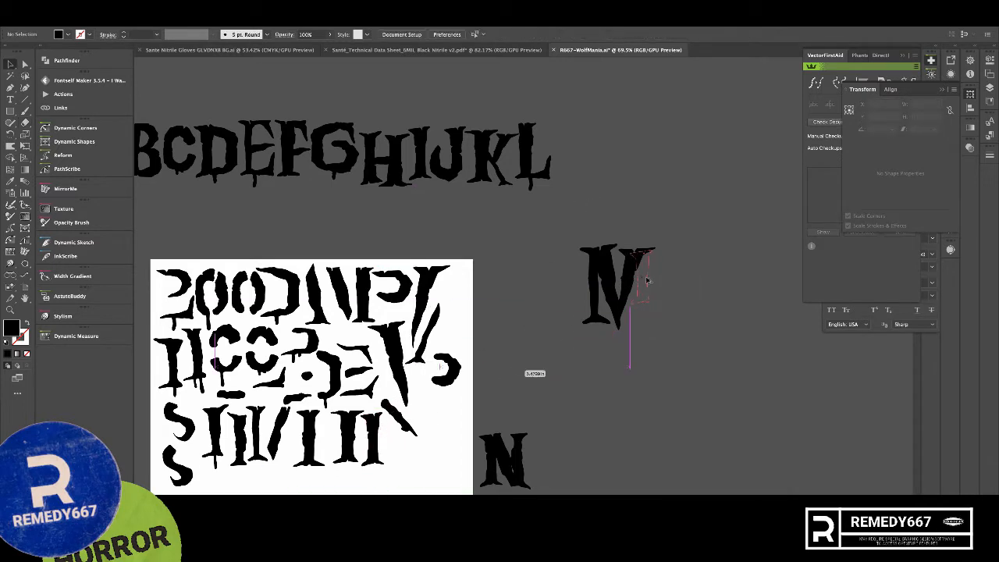
- Set a second straight stem on the V's right side, enlarge it to about 2.69 in tall, and erase its overlapping upper serif
left_click(647, 283)
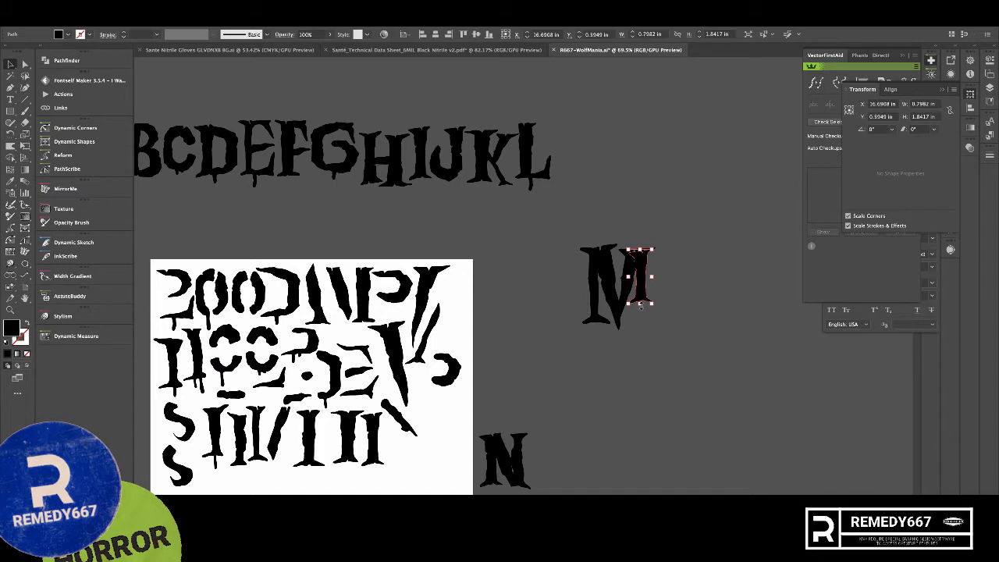
mouse_move(641, 305)
left_mouse_down()
mouse_move(643, 328)
mouse_move(644, 305)
left_mouse_up()
key("shift+e")
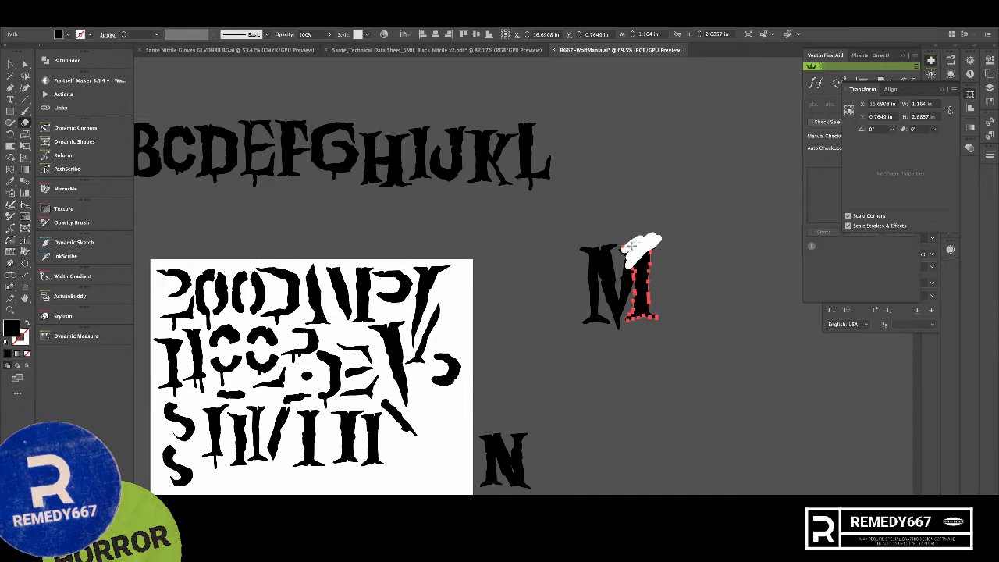
left_click_drag(631, 250, 634, 254)
left_click(694, 251, "super")
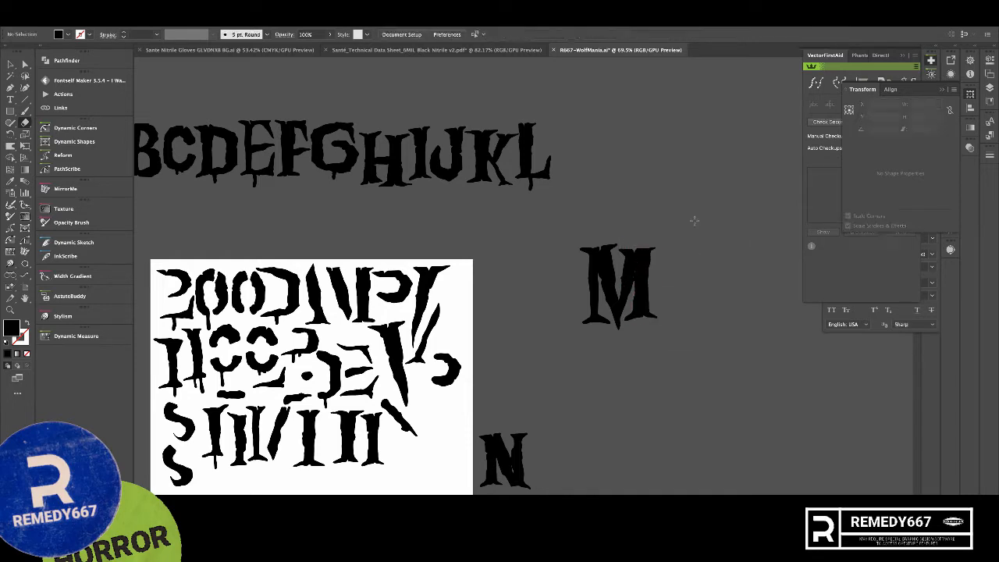
- Clean up the small gap between the M's second diagonal and right stem by adjusting the anchors on their facing edges
scroll(635, 272, "up", 8)
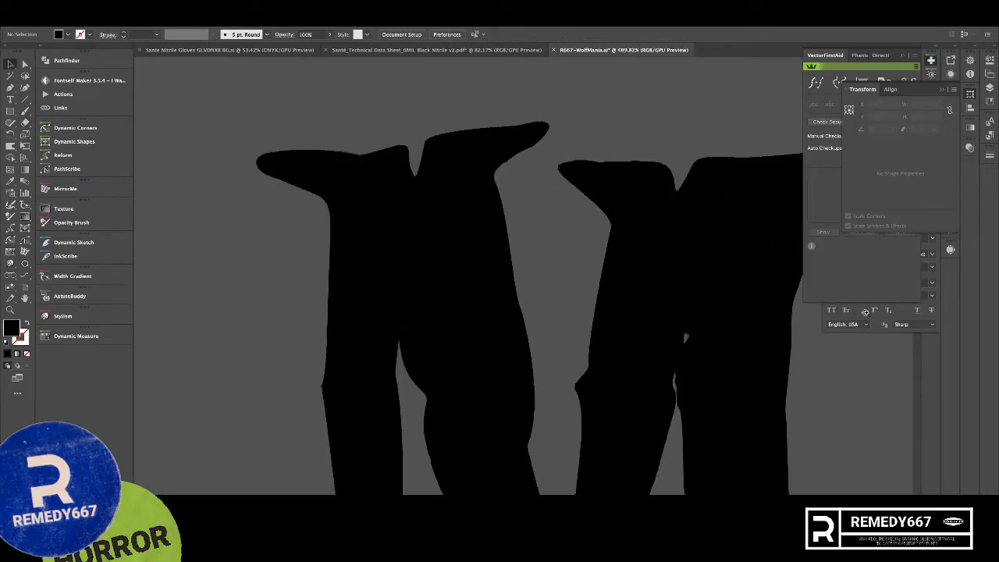
left_click(702, 378, "super")
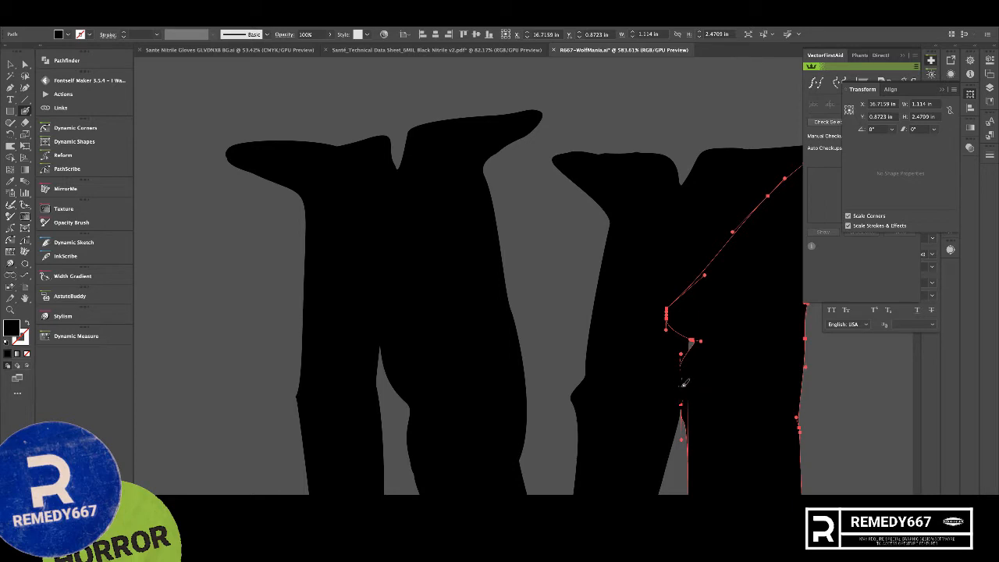
key("super+shift+a")
key("a")
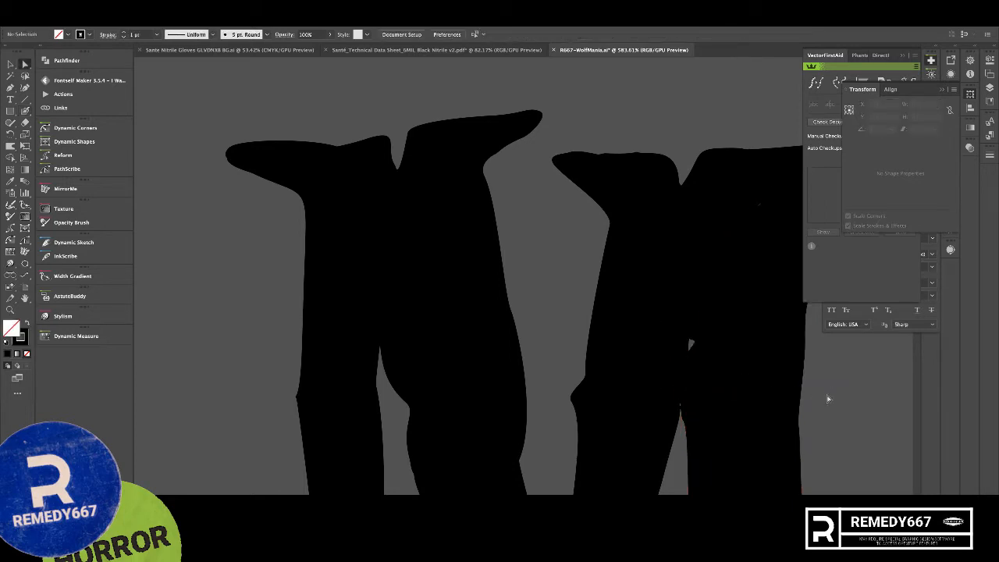
left_click_drag(692, 340, 673, 342)
scroll(685, 420, "up", 5)
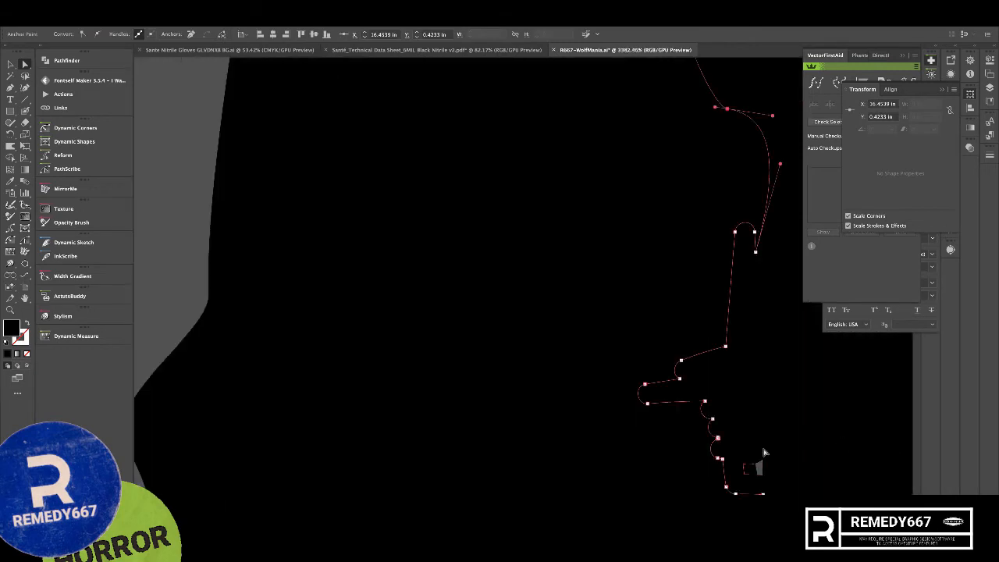
left_click(755, 472)
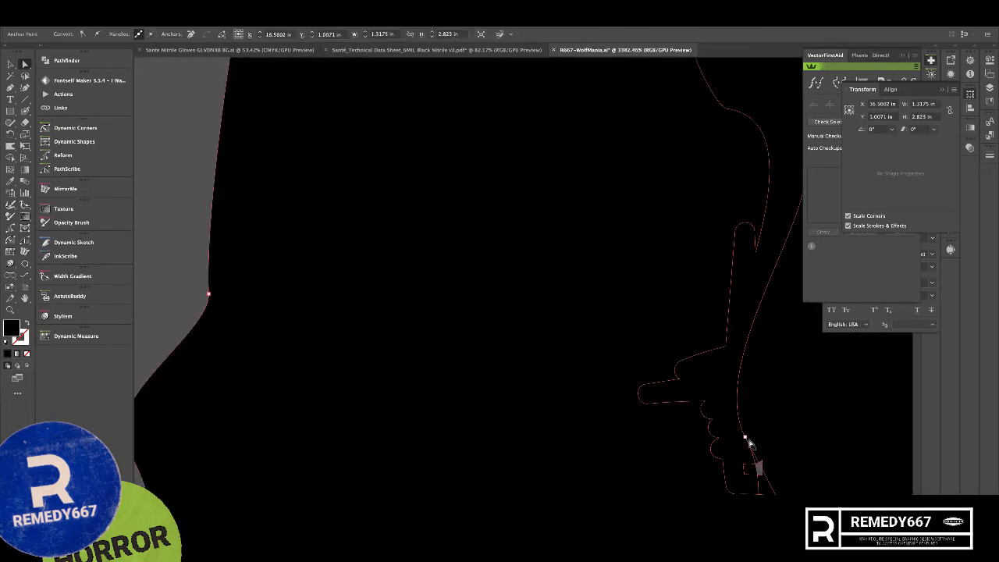
left_click(746, 437)
scroll(745, 461, "down", 8)
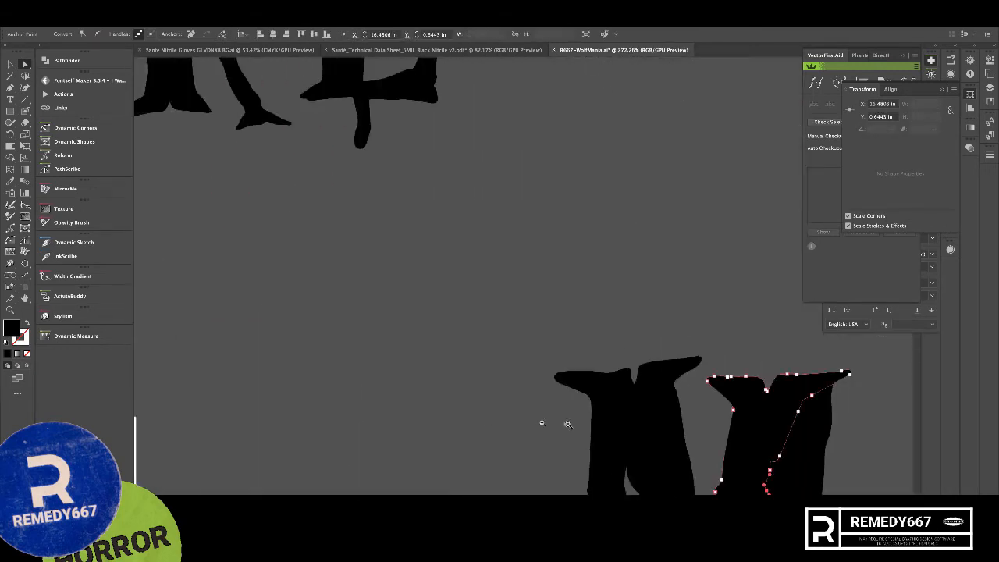
left_click(766, 312)
scroll(656, 460, "down", 4)
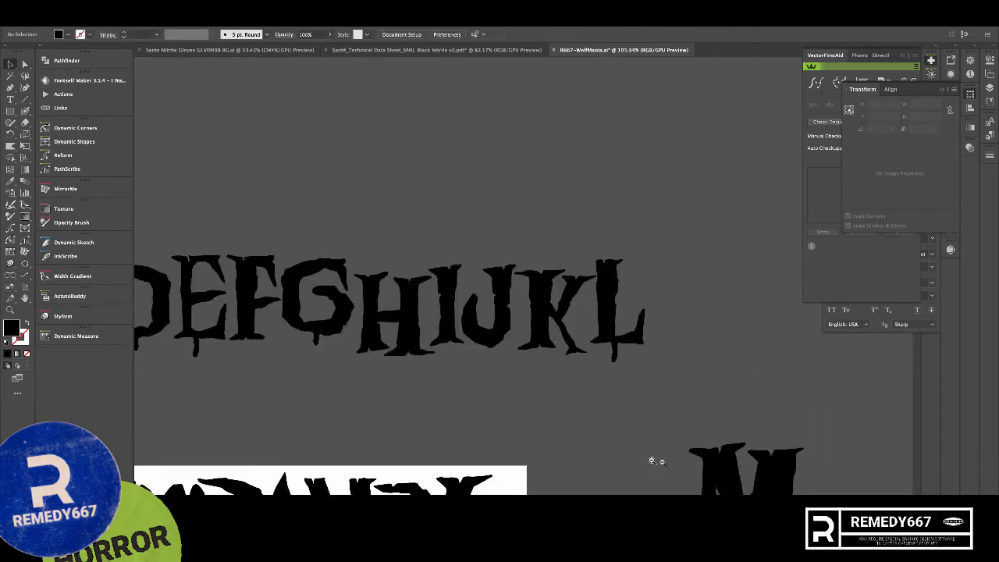
- Group the pieces of the M and move the letter into the alphabet row beside the L
left_click_drag(772, 405, 761, 386)
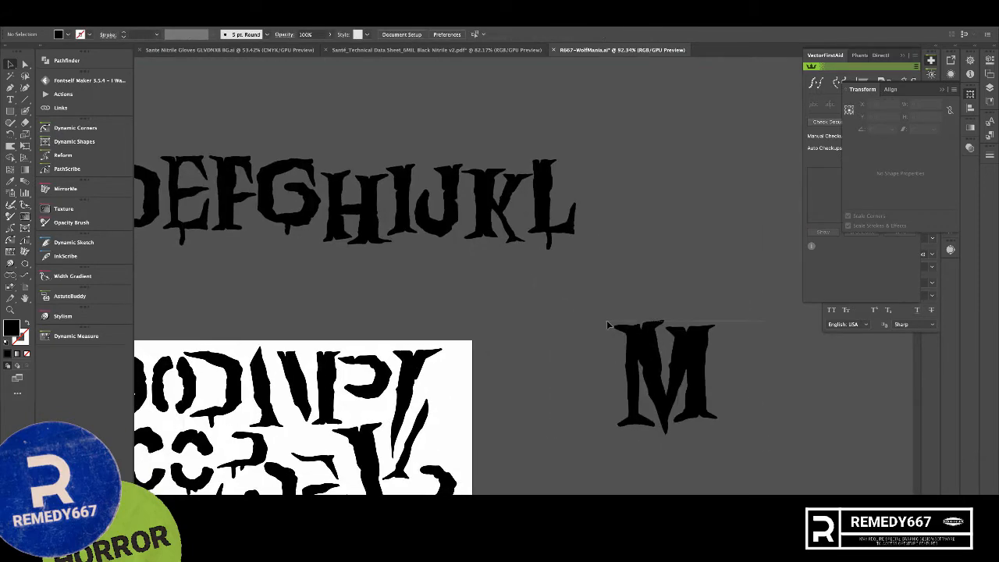
left_click_drag(607, 322, 606, 325)
key("v")
left_click_drag(695, 380, 652, 203)
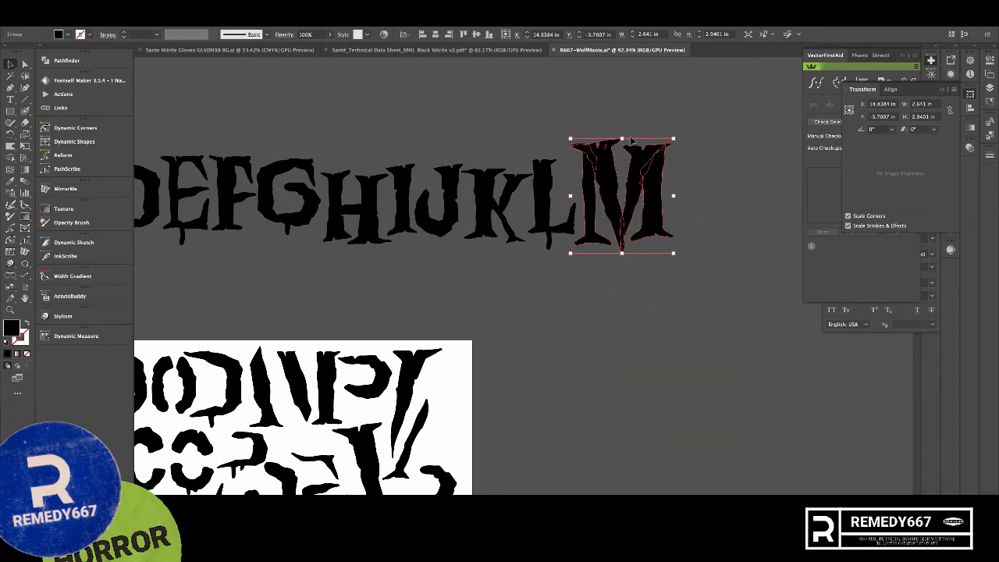
left_click_drag(624, 160, 624, 161)
left_click(624, 139)
- Examine the complete alphabet rows below the glyph sheet and along the guide lines, checking the letter shapes from A to Z
left_click_drag(567, 242, 697, 261)
left_click_drag(545, 324, 426, 312)
left_click_drag(168, 283, 626, 390)
left_click_drag(753, 458, 559, 387)
left_click_drag(748, 458, 575, 247)
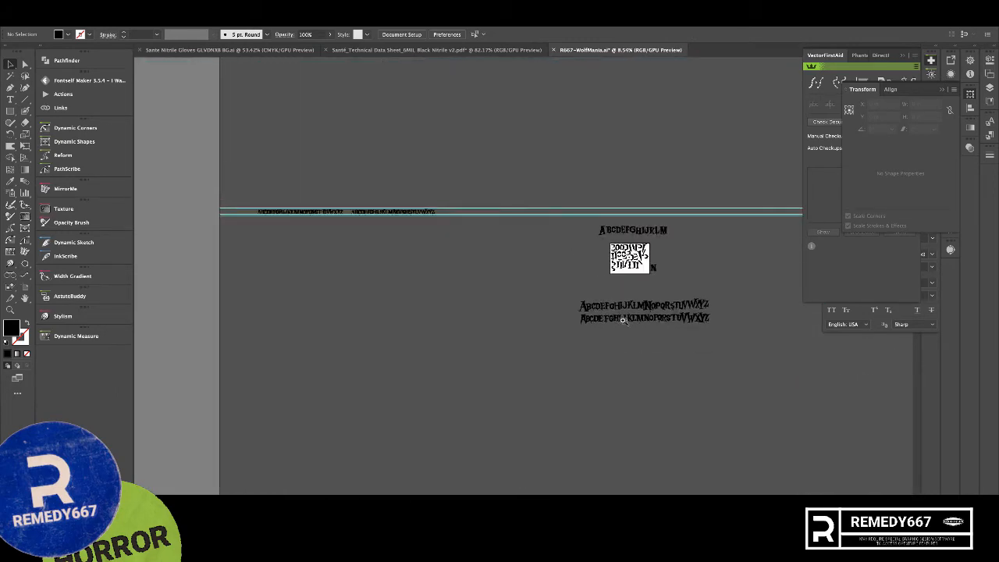
left_click_drag(624, 321, 836, 365)
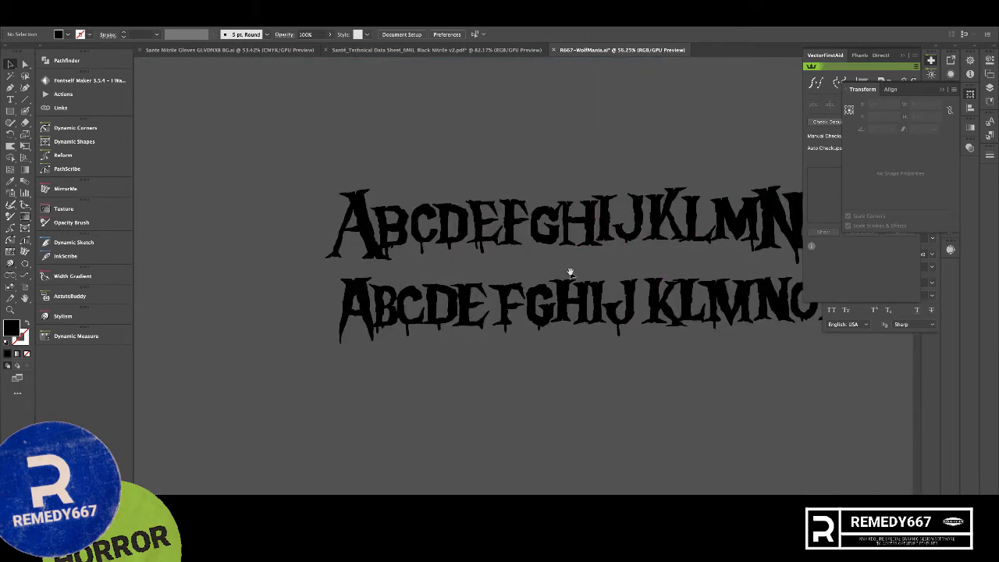
left_click_drag(604, 325, 458, 297)
left_click_drag(369, 255, 559, 326)
left_click_drag(328, 189, 627, 364)
left_click_drag(493, 358, 322, 297)
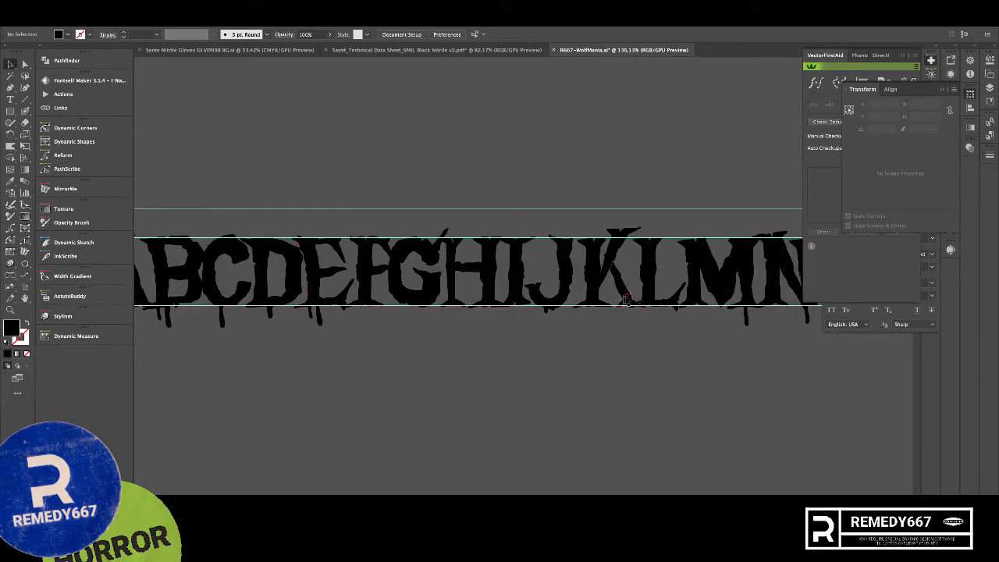
left_click_drag(721, 305, 273, 307)
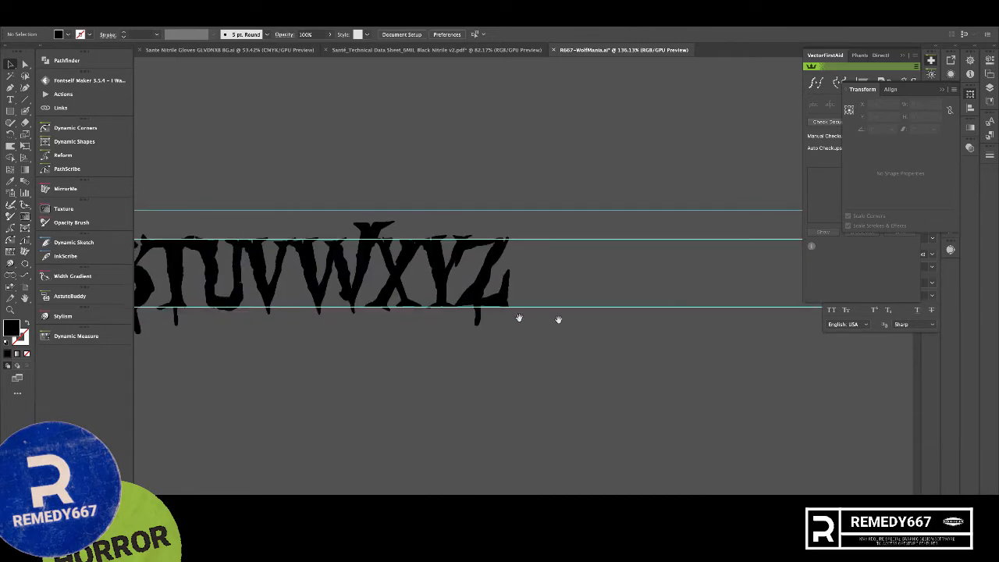
left_click_drag(519, 318, 380, 328)
left_click_drag(261, 313, 527, 324)
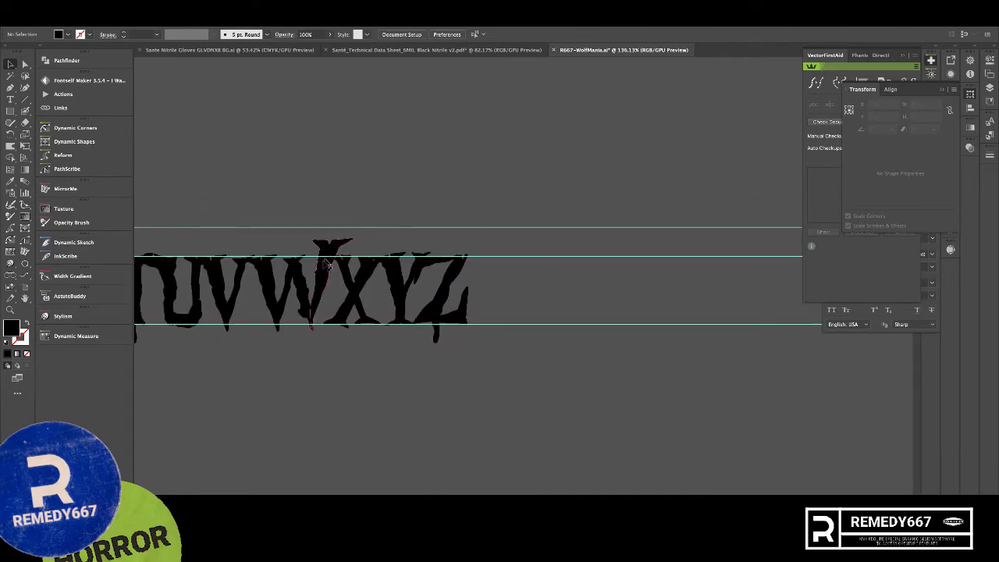
scroll(643, 368, "down", 6)
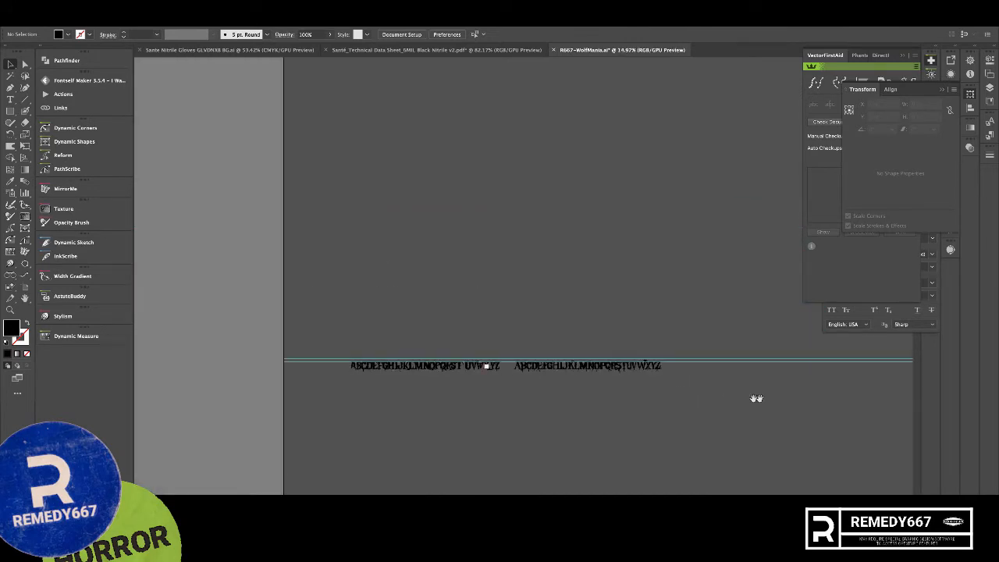
- Select all the letters A to M and shift the row to the left, making room above the glyph sheet
left_click_drag(756, 397, 327, 386)
scroll(627, 398, "up", 3)
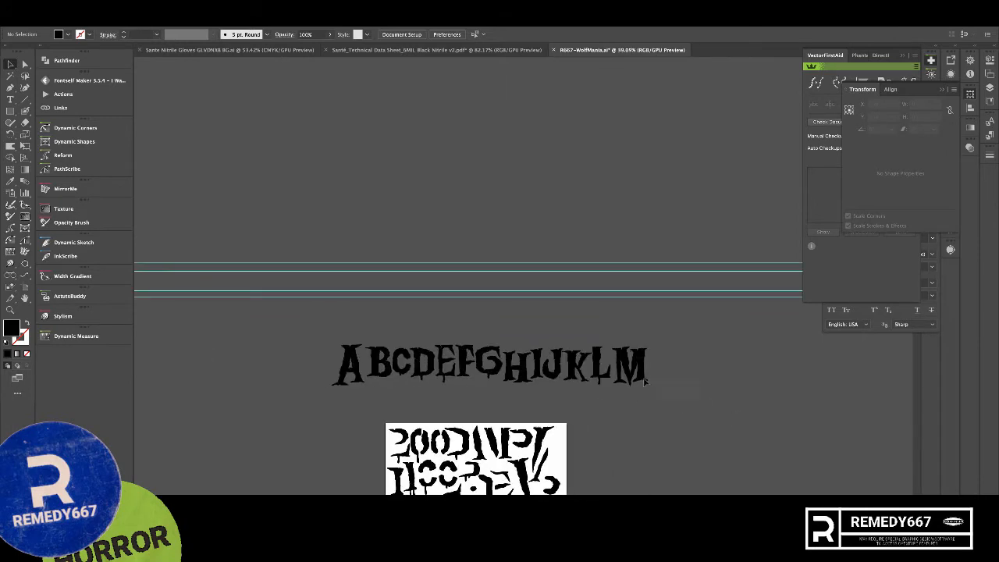
left_click(396, 365)
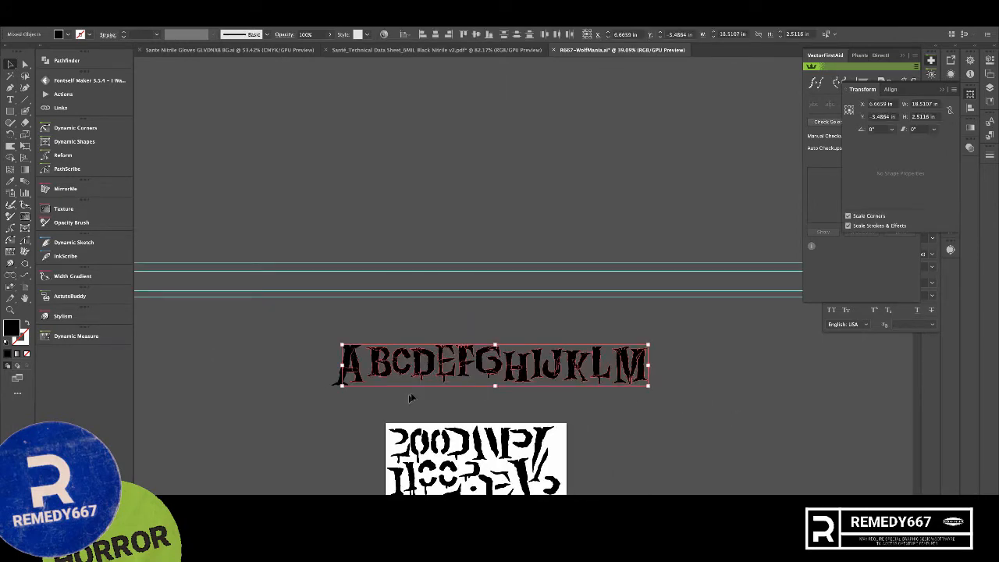
left_click_drag(356, 397, 316, 350)
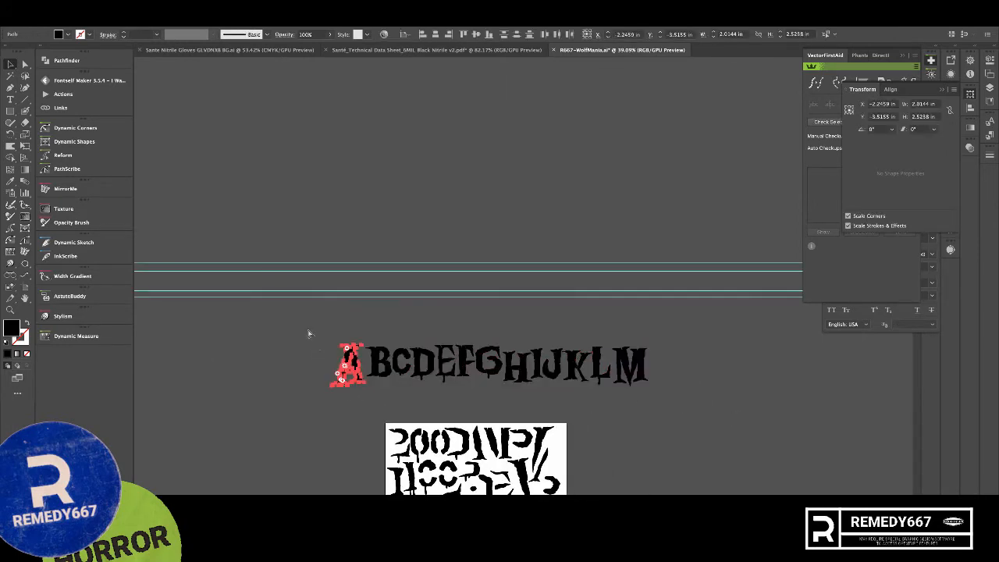
left_click_drag(684, 398, 607, 363, "shift")
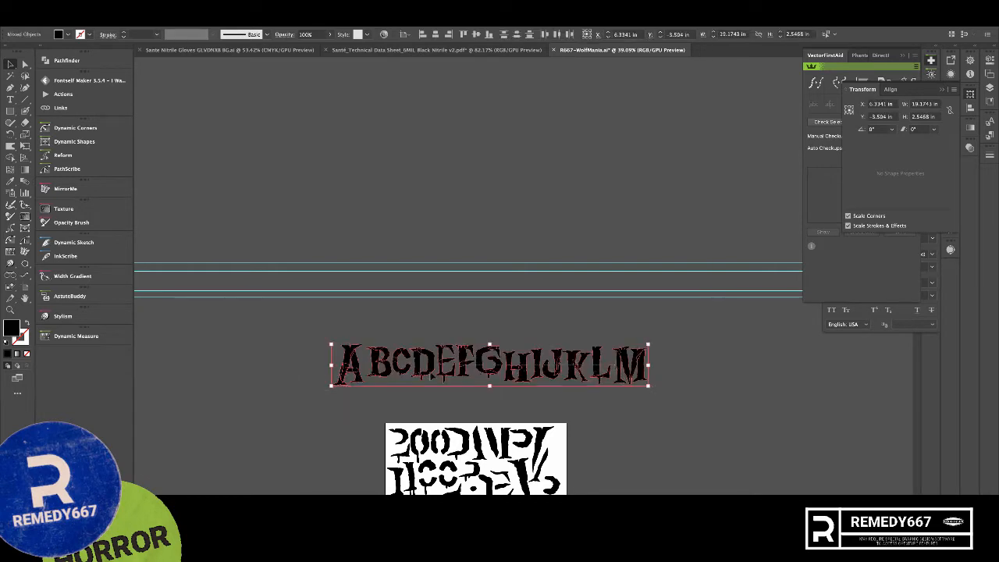
key("ctrl+g")
key("ctrl+shift+g")
left_click_drag(424, 374, 195, 376)
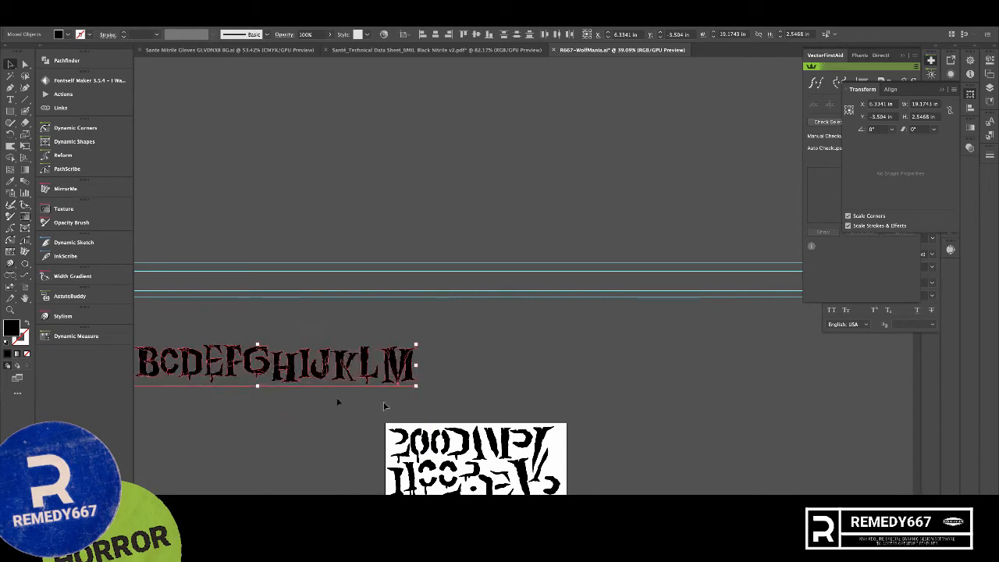
left_click(498, 410)
- Assemble an N above the glyph sheet from copies of the sheet's diagonal stroke and two serifed stems
left_click_drag(498, 411, 702, 385)
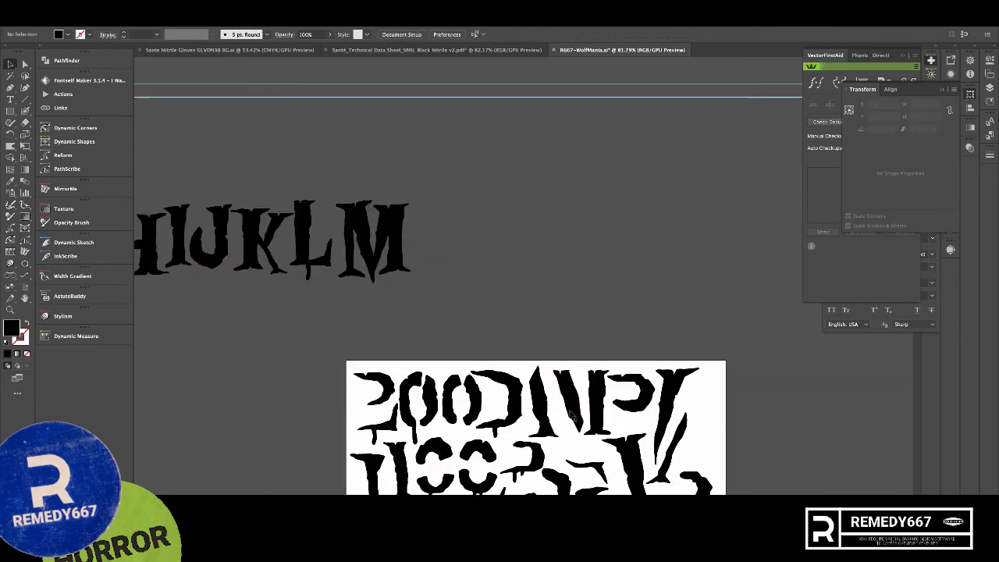
left_click_drag(570, 409, 542, 280)
left_click_drag(597, 394, 561, 259)
left_click(637, 285)
left_click_drag(659, 317, 677, 268)
left_click_drag(531, 475, 549, 222)
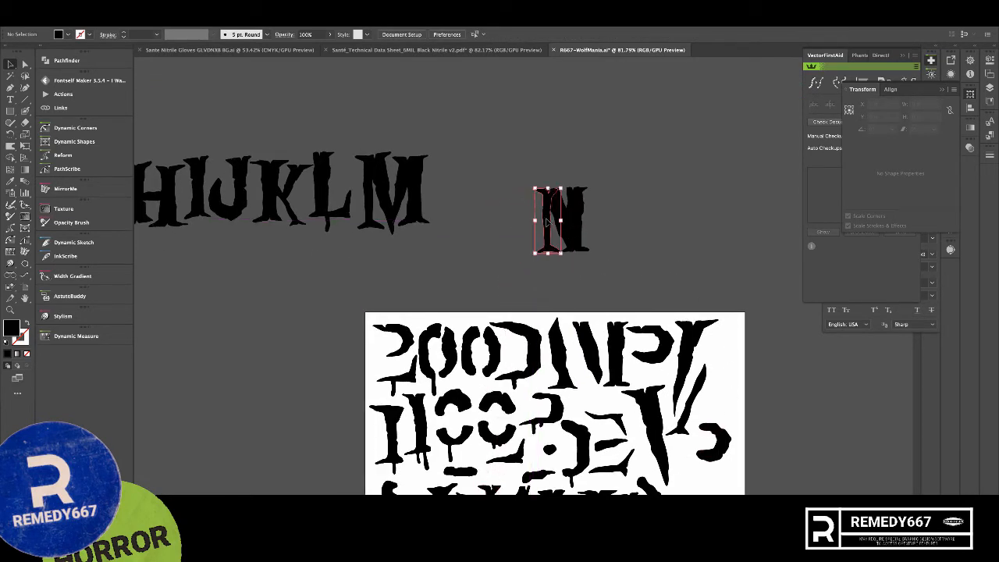
left_click(616, 283)
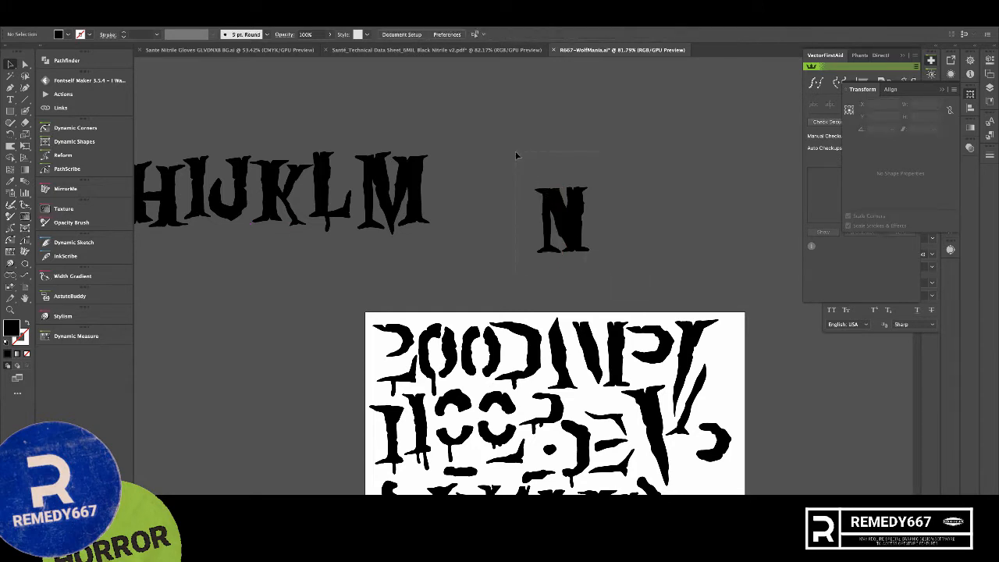
- Select the pieces of the N and move the letter into the alphabet row beside the M
left_click_drag(516, 154, 515, 159)
left_click_drag(550, 224, 443, 192)
left_click(596, 212)
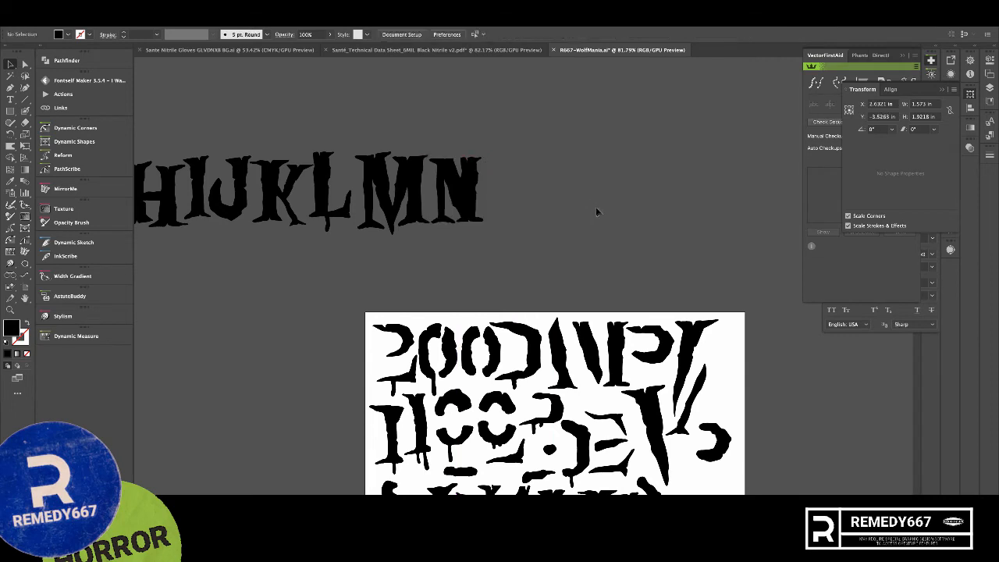
- Build an O after the N from copies of two curved sides, a dripping bottom arc and a top arc
left_click_drag(620, 250, 615, 240)
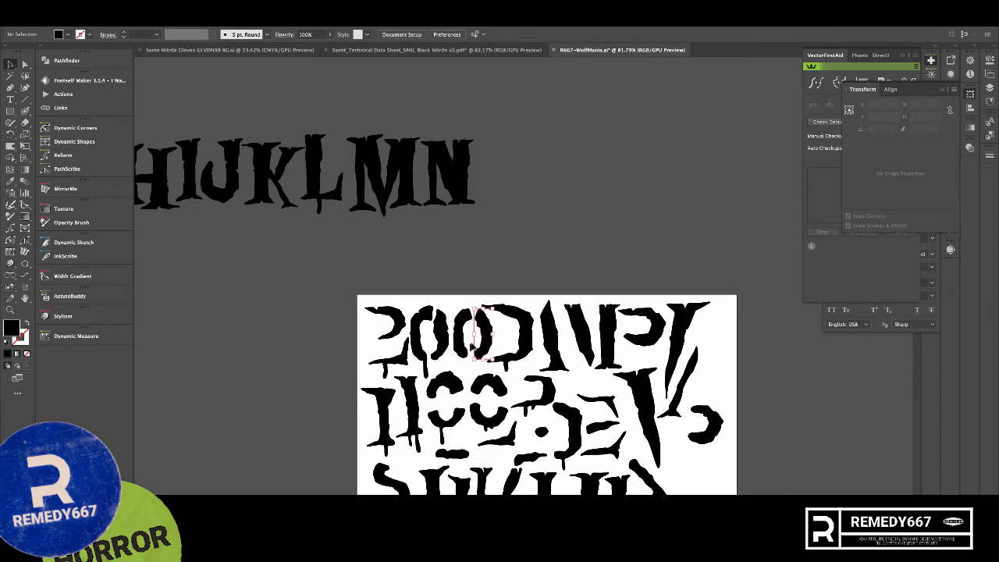
left_click_drag(471, 344, 526, 196)
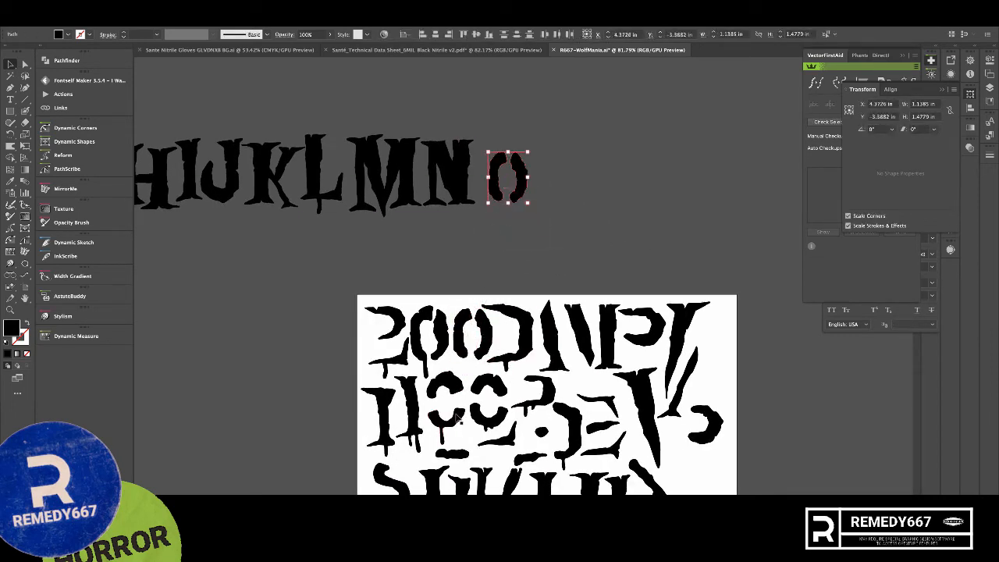
left_click_drag(456, 413, 518, 189)
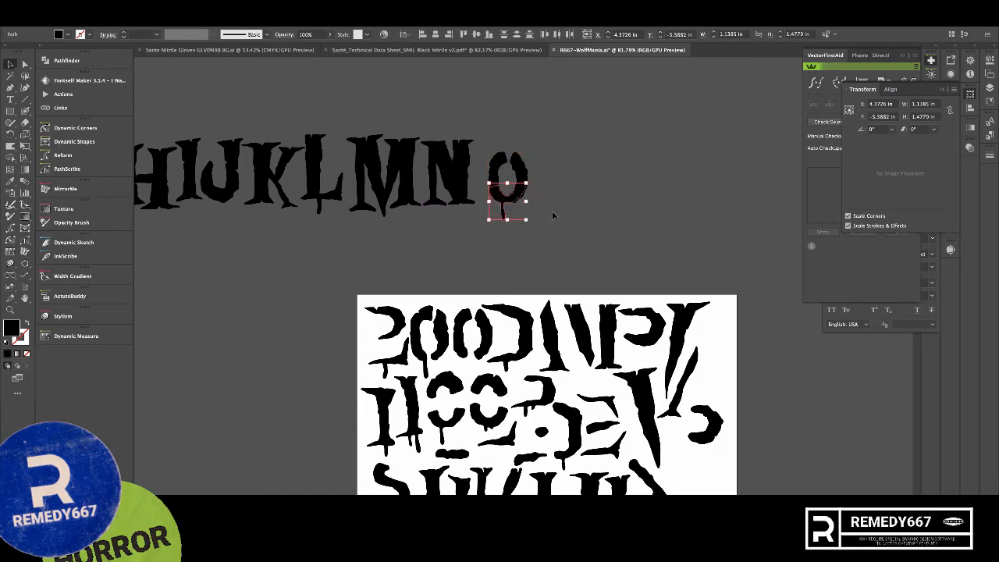
left_click(552, 212)
left_click_drag(508, 389, 525, 164)
left_click_drag(591, 138, 491, 215)
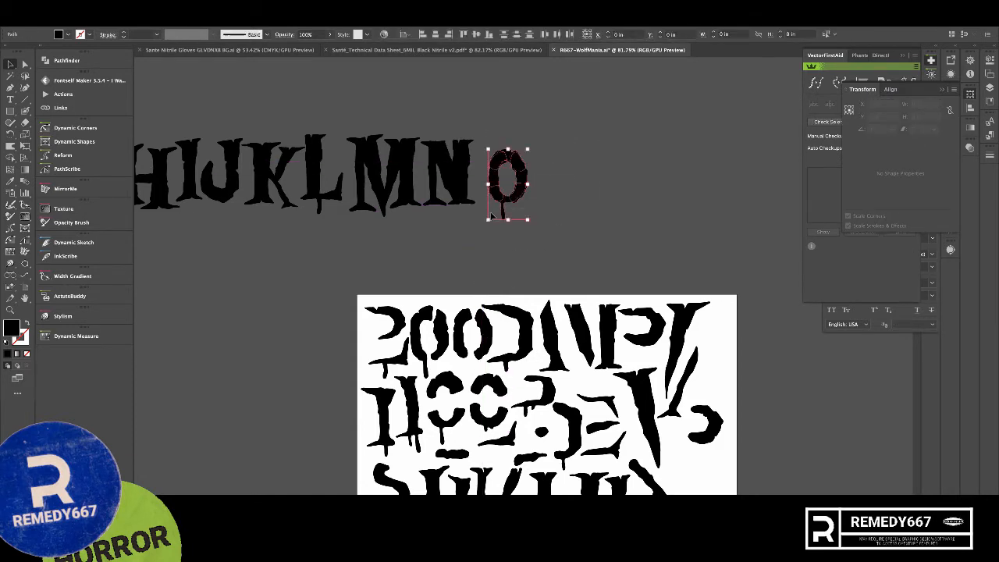
left_click(681, 194)
- Combine copies of the sheet's bowl and dripping stem into a P, group it and place it beside the O
left_click_drag(658, 323, 645, 172)
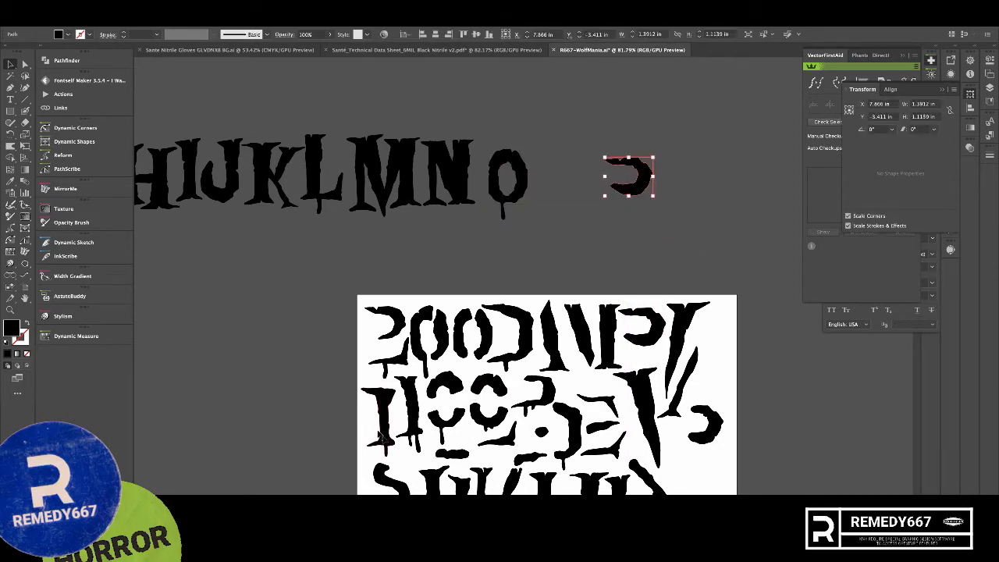
left_click_drag(393, 428, 530, 146)
key("ctrl+g")
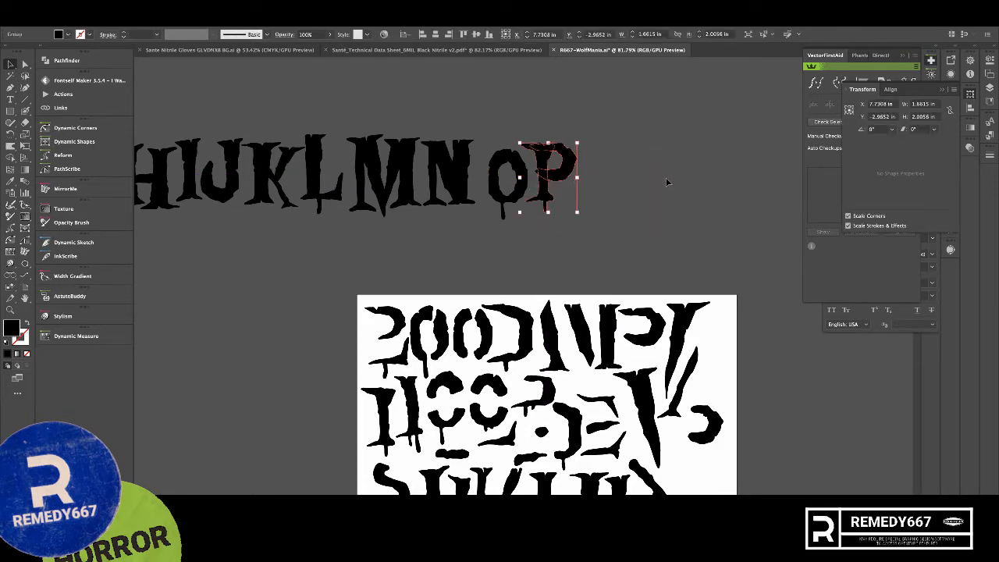
left_click(666, 182)
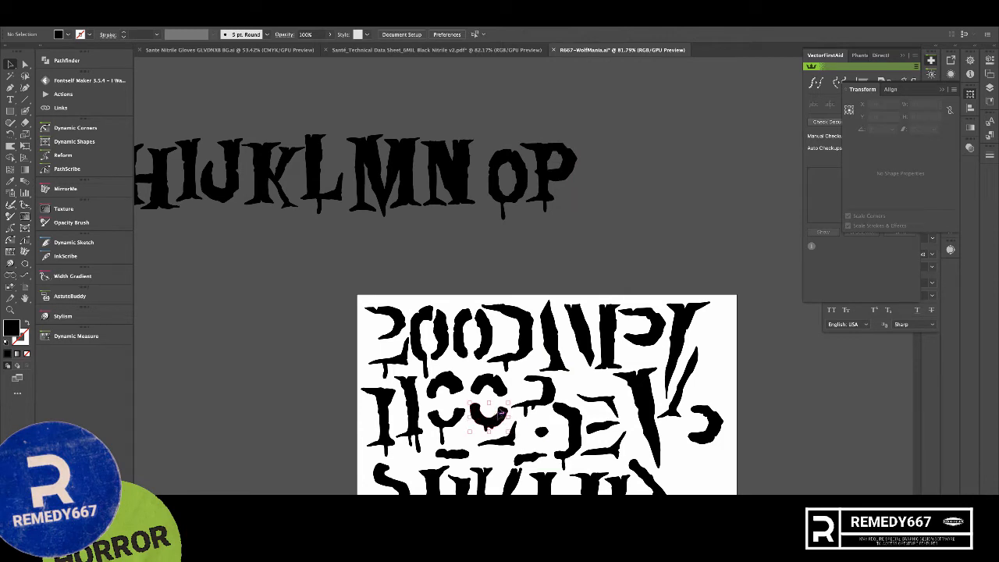
- Form the Q's ring in the empty area beyond the P from copies of top, bottom, right and left arcs
left_click_drag(487, 414, 666, 150)
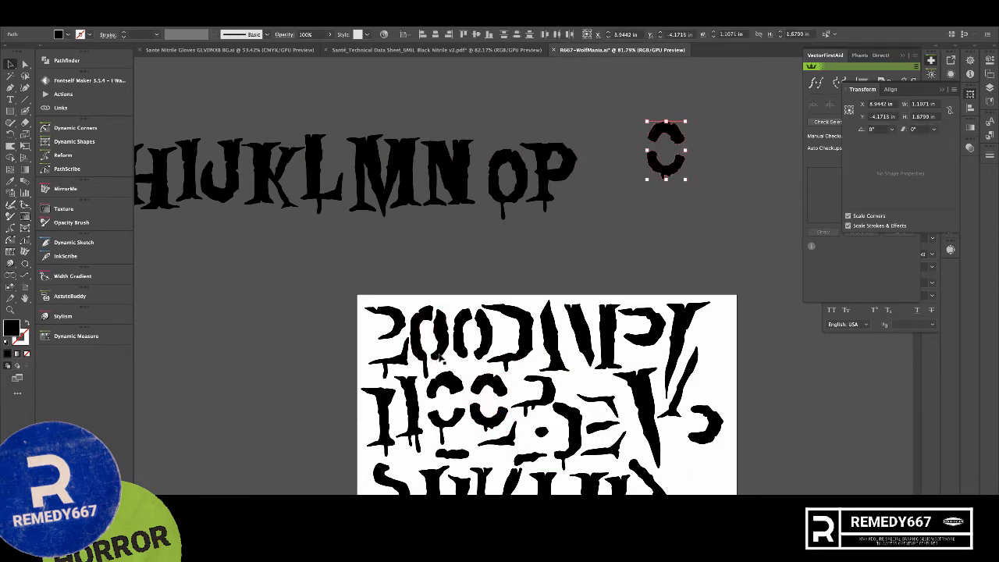
left_click_drag(441, 357, 678, 173)
left_click(705, 179)
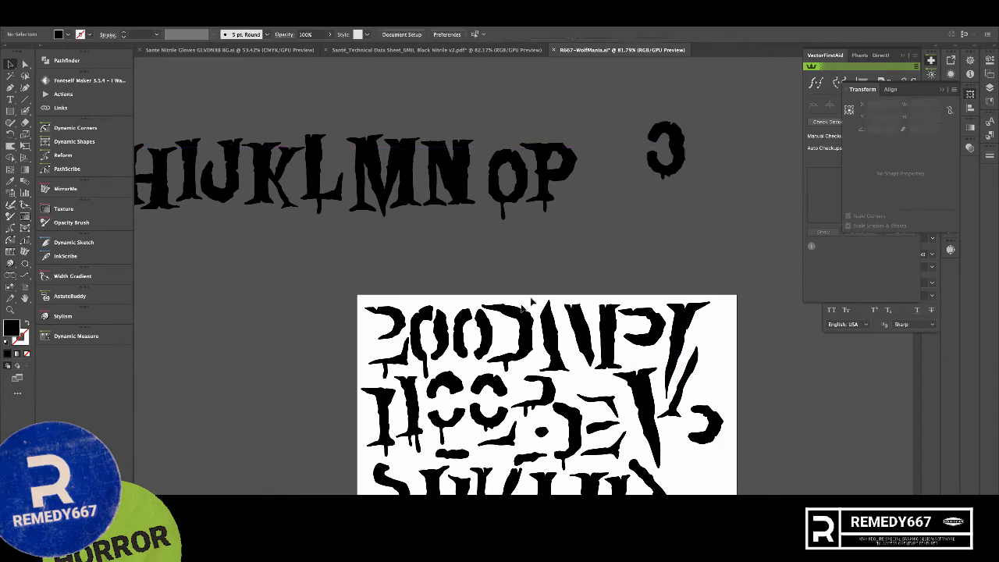
left_click_drag(465, 356, 660, 172)
- Add a copy of a short pointed stroke, rotated, as the tail at the Q's lower right
left_click_drag(617, 462, 657, 262)
key("v")
left_click(698, 234)
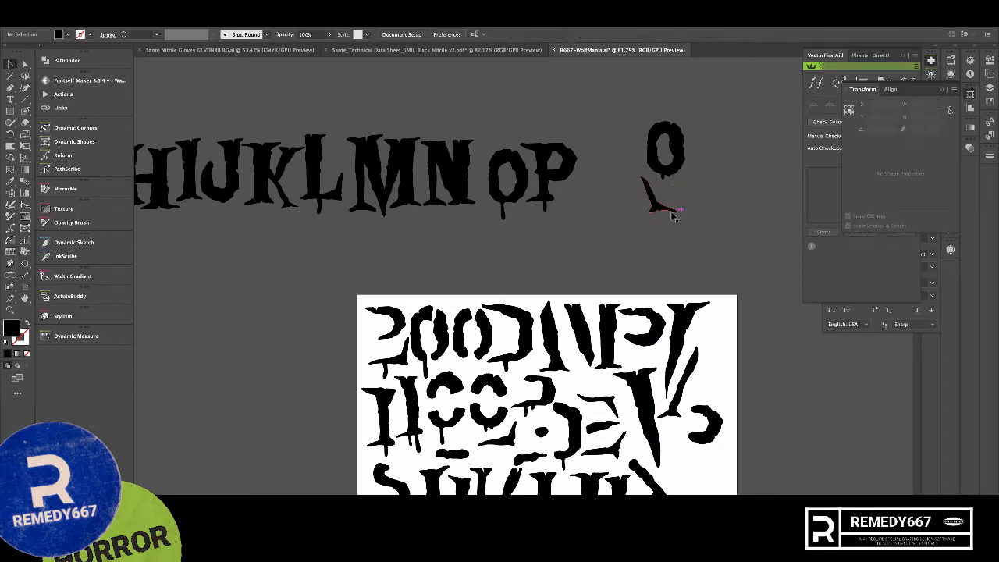
left_click_drag(676, 219, 700, 196)
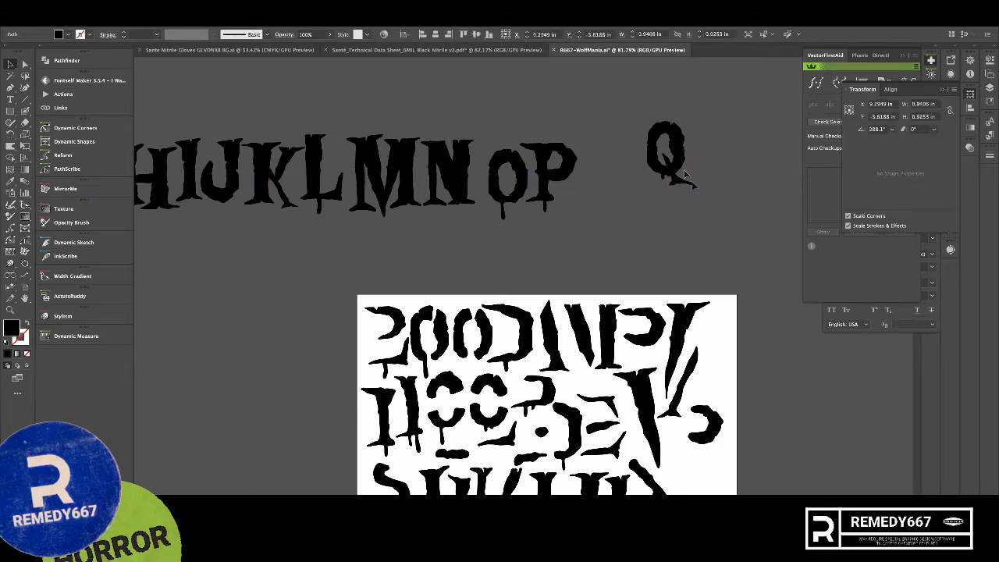
left_click(684, 173)
- Select all the pieces of the Q and move the letter into the row beside the P
scroll(670, 153, "up", 1)
left_click_drag(617, 115, 613, 116)
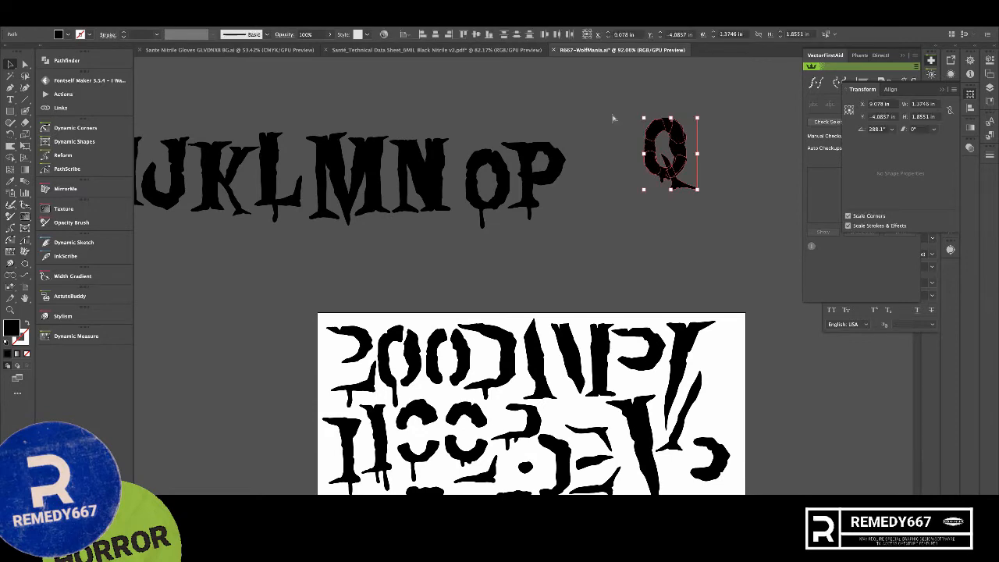
left_click_drag(642, 160, 579, 178)
left_click(655, 196)
left_click_drag(668, 237, 597, 200)
- Place a copy of the small dripping bowl from the glyph sheet after the Q as the R's bowl
scroll(573, 310, "down", 2)
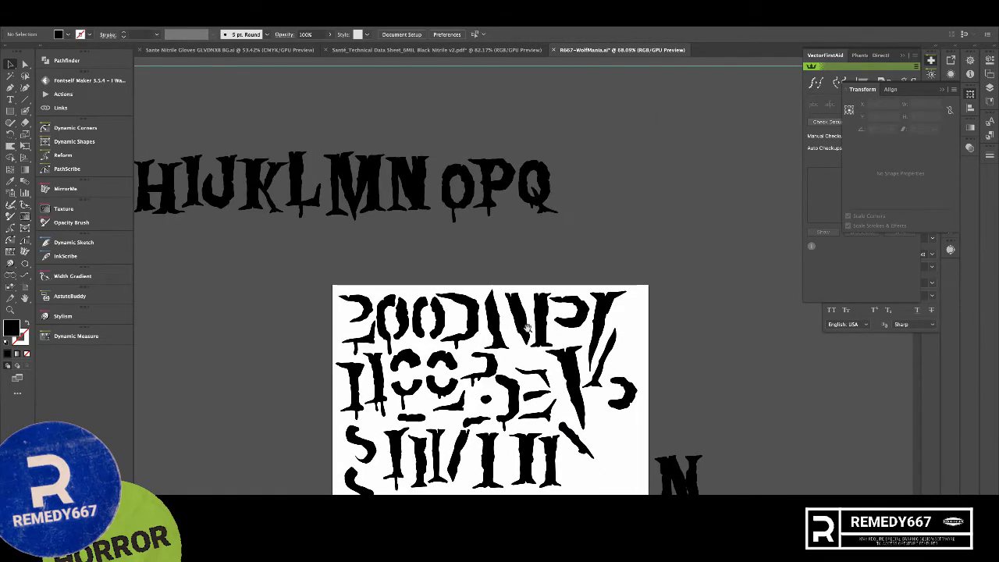
left_click_drag(562, 303, 597, 159)
key("super+z")
left_click_drag(472, 350, 592, 161)
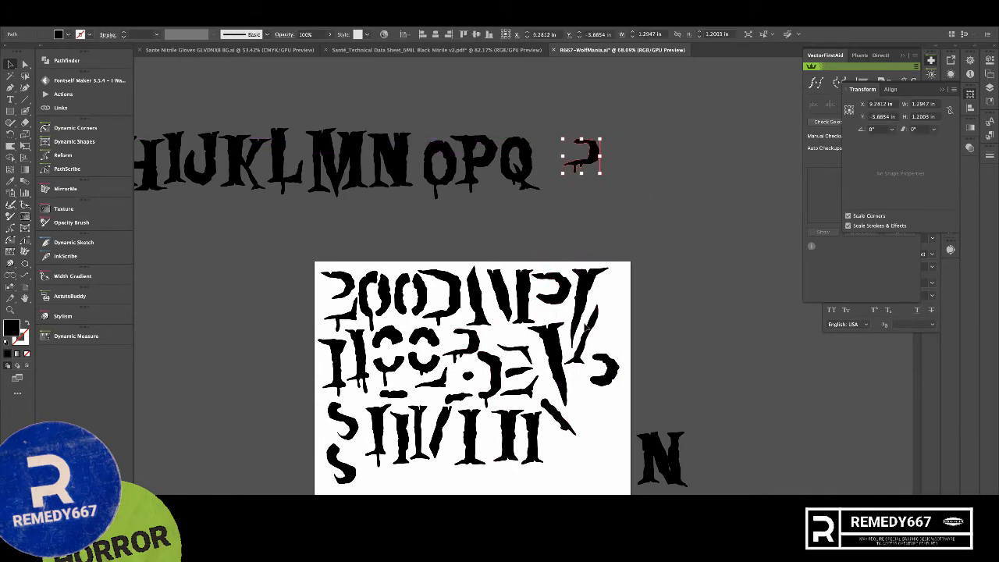
- Copy the tapered serifed stroke from the sheet for the R's leg, reflect it over the horizontal axis and shear it slightly
left_click_drag(592, 299, 671, 197)
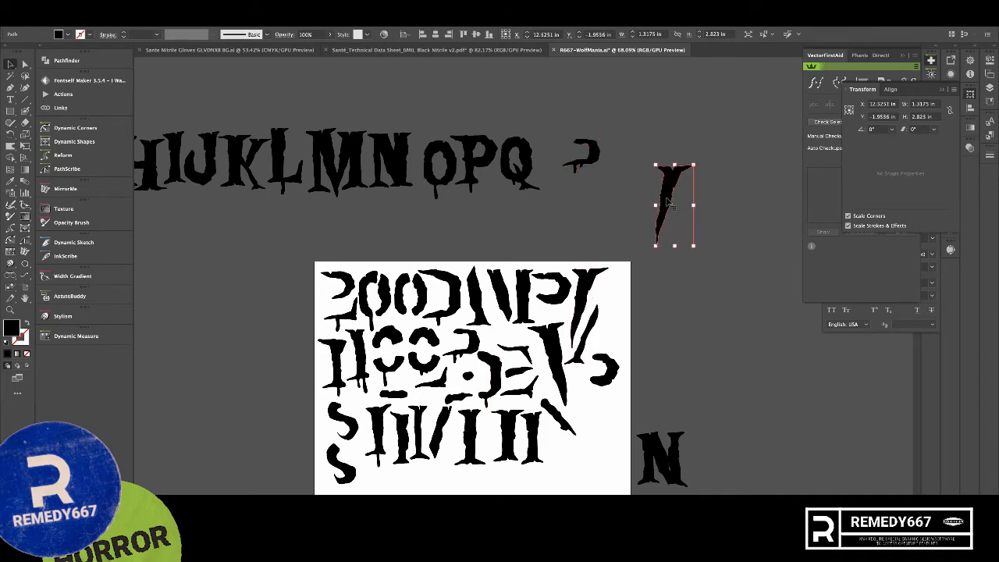
right_click(668, 201)
mouse_move(704, 320)
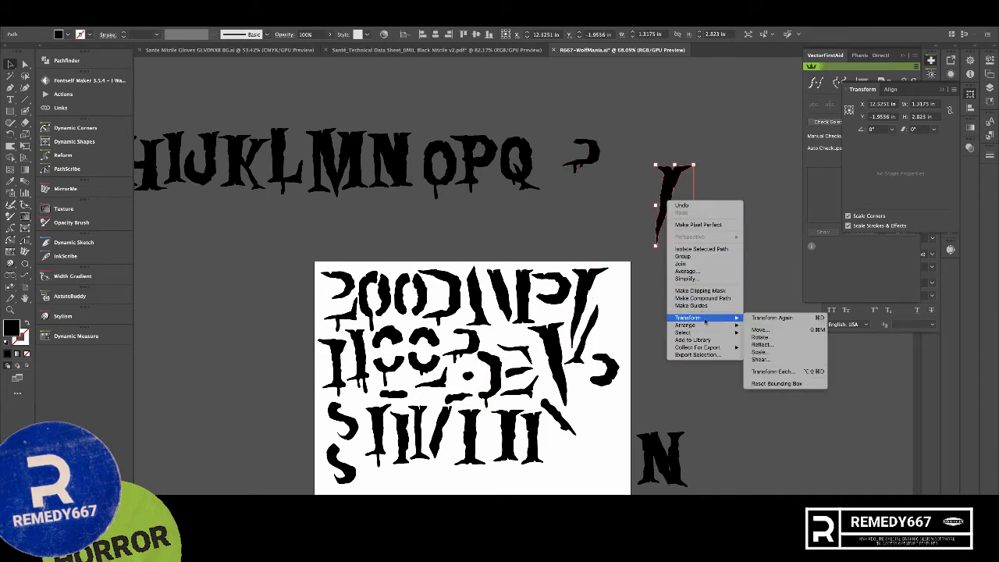
left_click(769, 344)
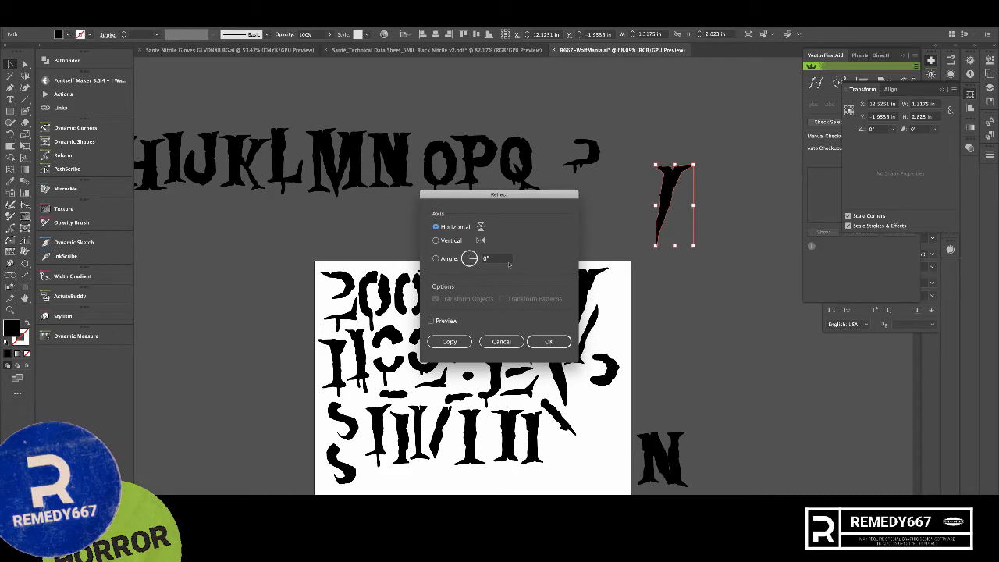
left_click(549, 341)
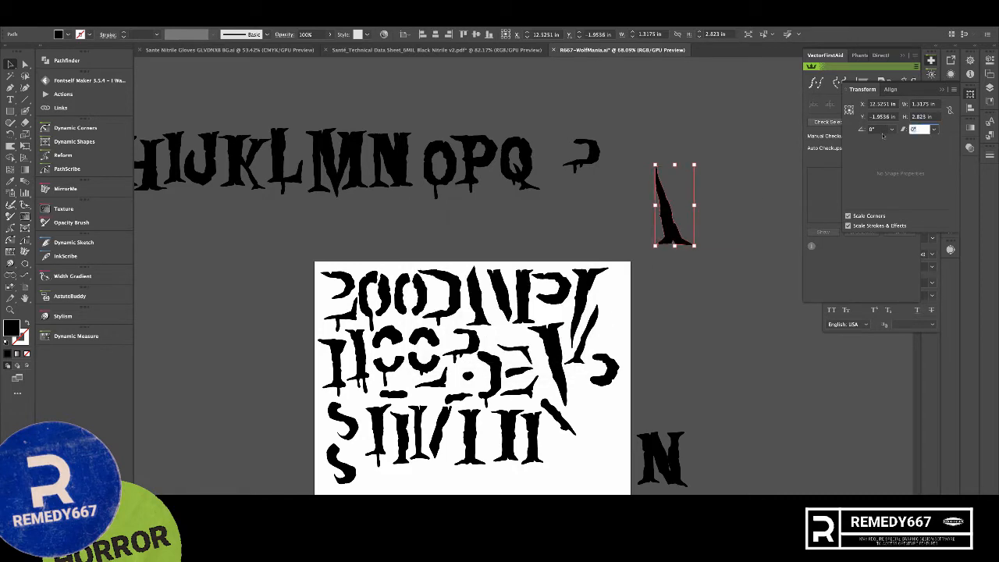
key("Down")
key("Down")
key("Down")
left_click(720, 245)
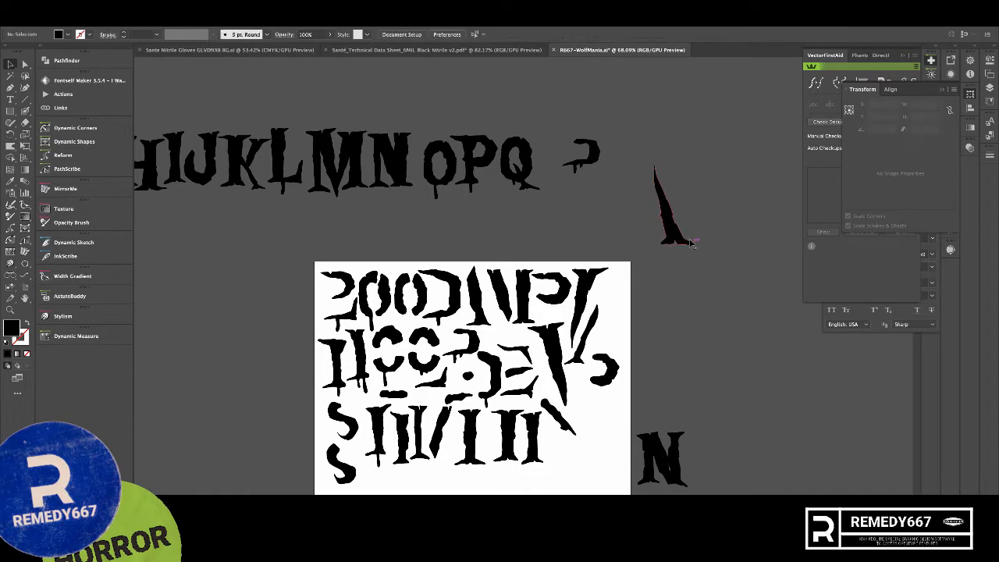
- Fit the leg under the R's bowl and erase its pointed upper part where it overlaps the bowl
left_click_drag(598, 211, 593, 197)
key("shift+e")
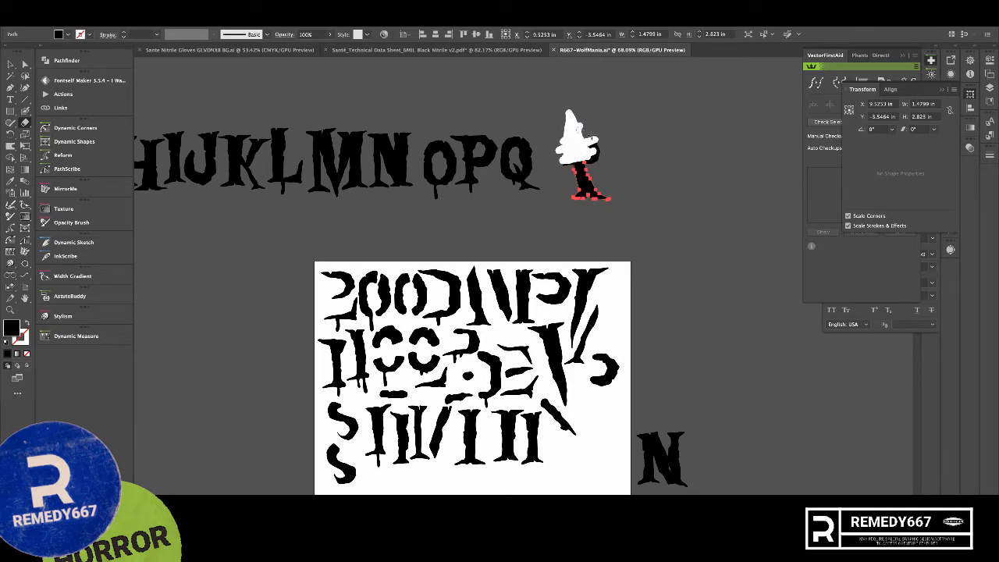
left_click_drag(584, 136, 587, 149)
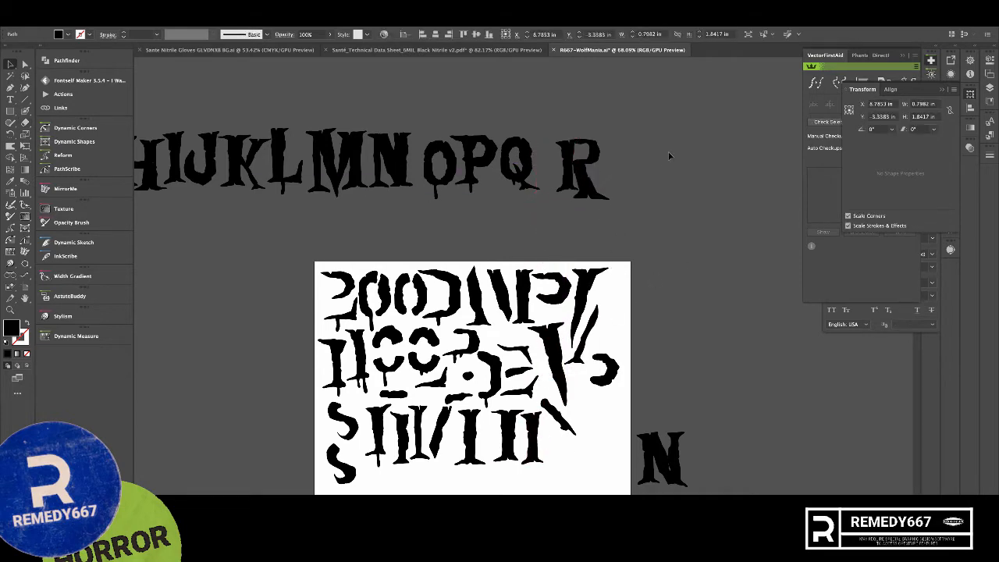
- Rotate the R's straight stem slightly clockwise and shift it up level with the top of the bowl
left_click(588, 154)
left_click_drag(553, 145, 636, 253)
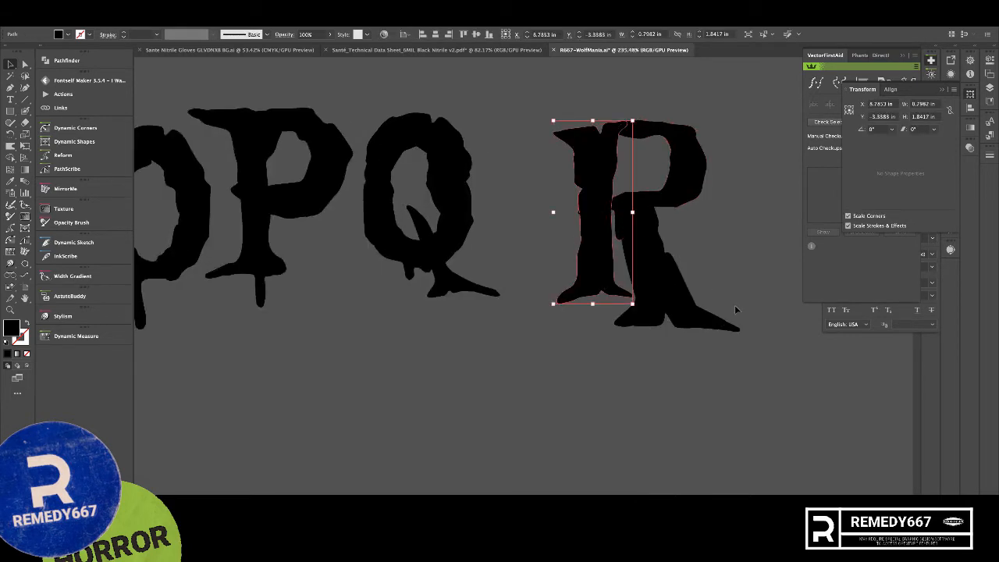
key("r")
left_click_drag(735, 310, 719, 326)
left_click(733, 366, "super")
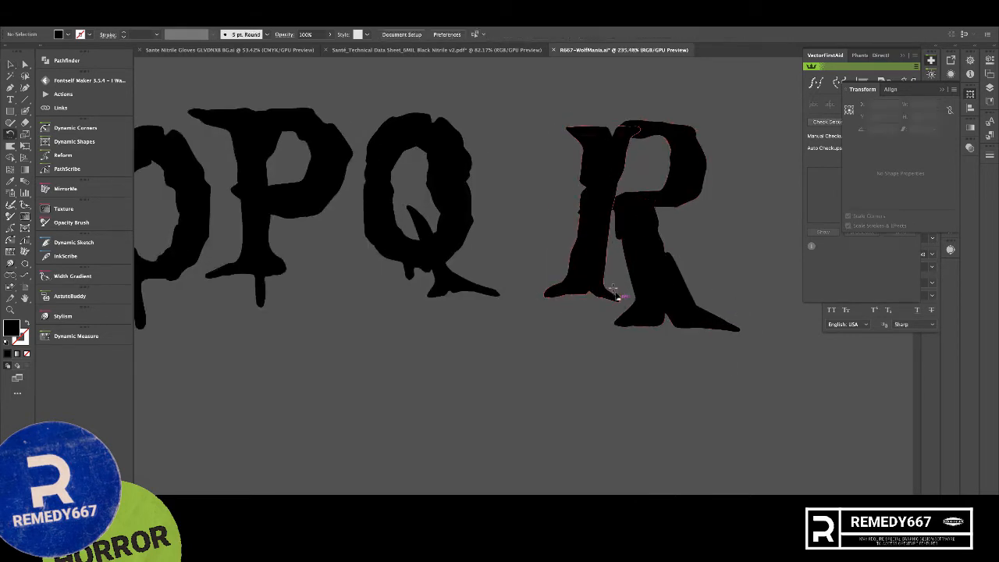
key("v")
left_click_drag(588, 269, 589, 262)
left_click(707, 122)
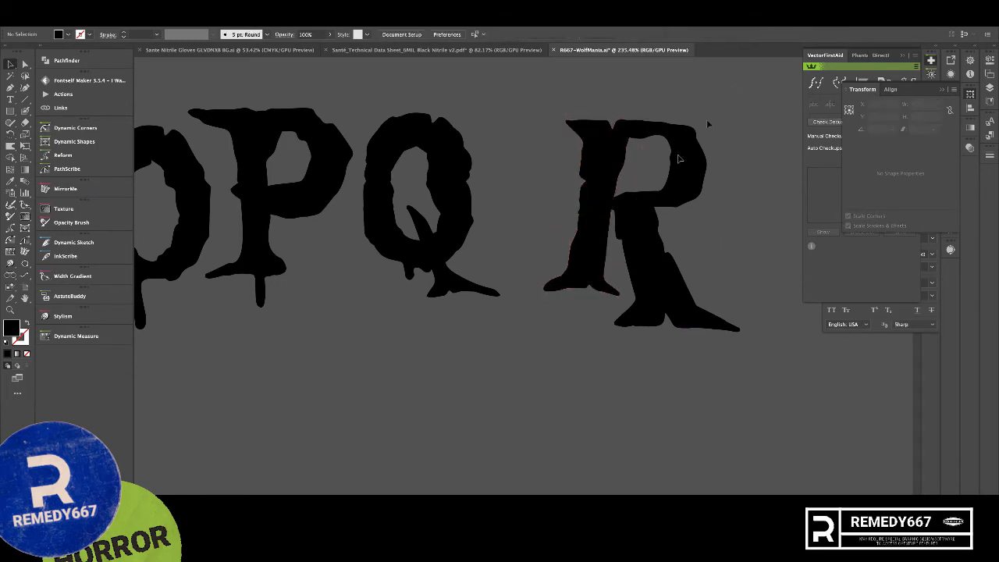
- Rotate the whole R slightly, group its pieces and place the letter in the row beside the Q
left_click_drag(564, 358, 564, 358)
key("r")
left_click_drag(697, 425, 633, 364)
left_click(715, 366, "super")
left_click_drag(684, 382, 602, 274)
key("v")
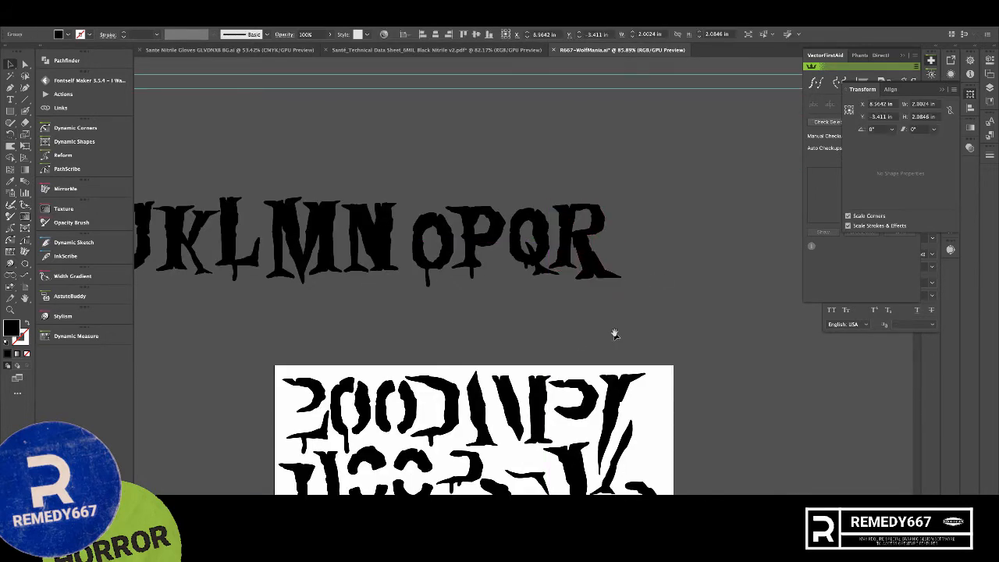
left_click(615, 334)
left_click_drag(615, 334, 466, 264)
left_click_drag(502, 320, 575, 258)
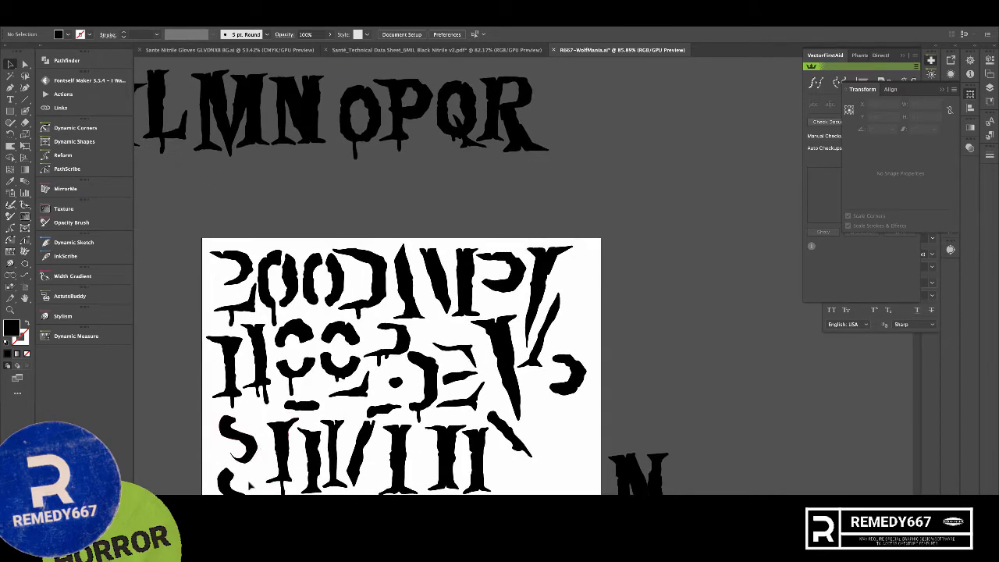
- Copy the short S-shaped curve and the thick hook from the sheet beside the R, and rotate the hook 90° counter-clockwise
left_click_drag(234, 484, 624, 156, "alt")
left_click_drag(579, 379, 663, 199, "alt")
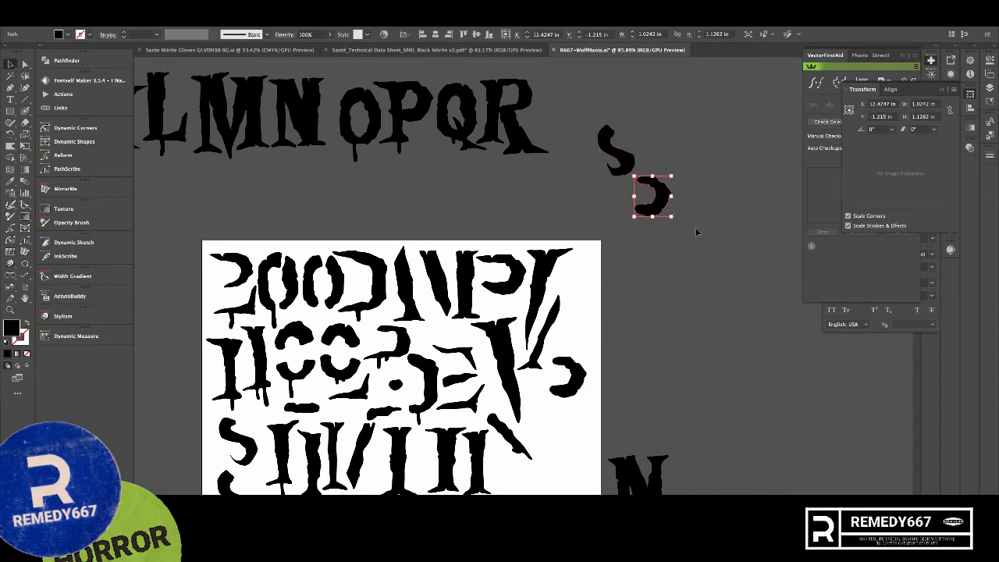
key("r")
left_click_drag(693, 240, 660, 305)
key("ctrl+shift+a")
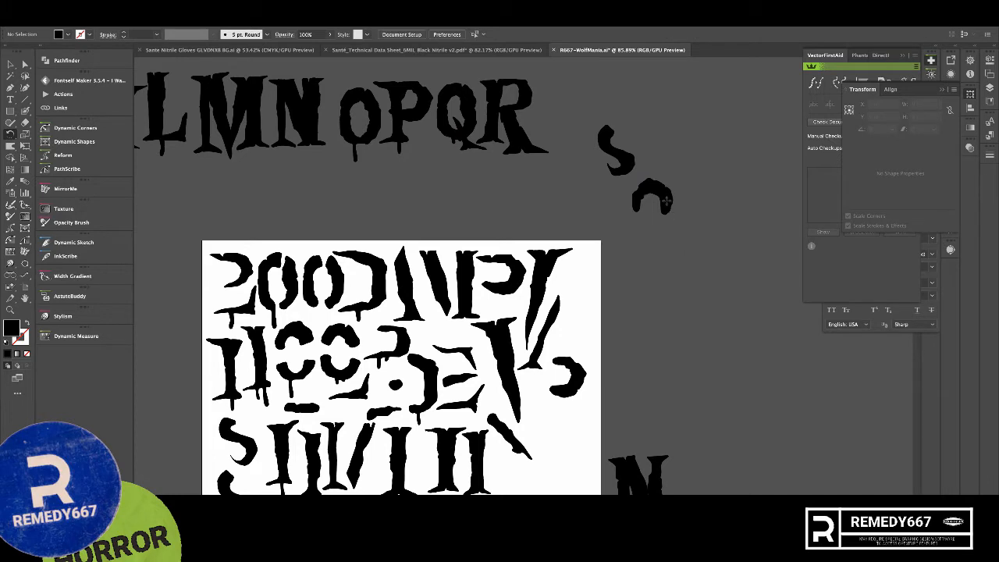
- Reflect the rotated hook over the vertical axis and fit it on the S-shaped curve as the letter's upper part
key("v")
left_click(665, 201)
right_click(666, 202)
mouse_move(736, 321)
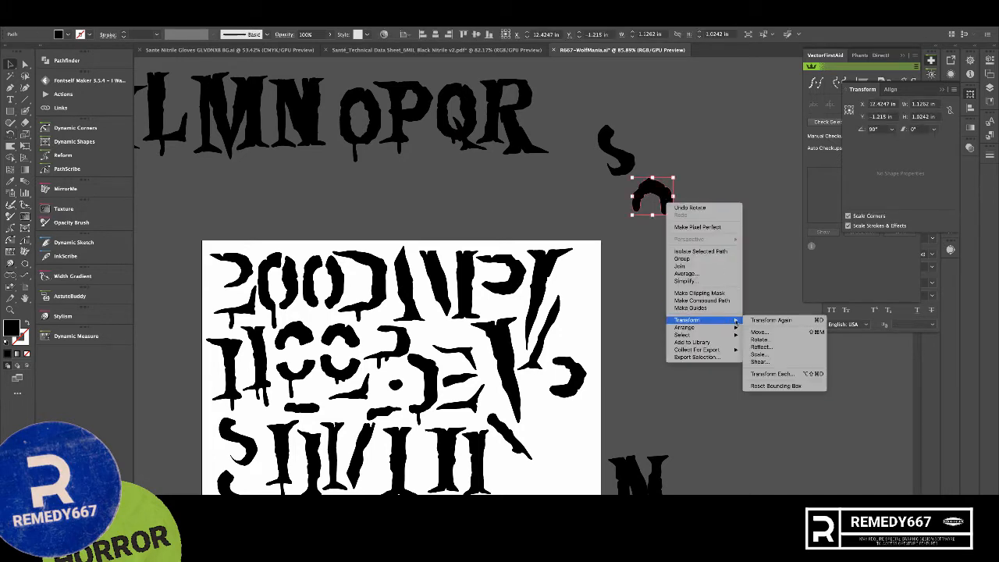
left_click(760, 347)
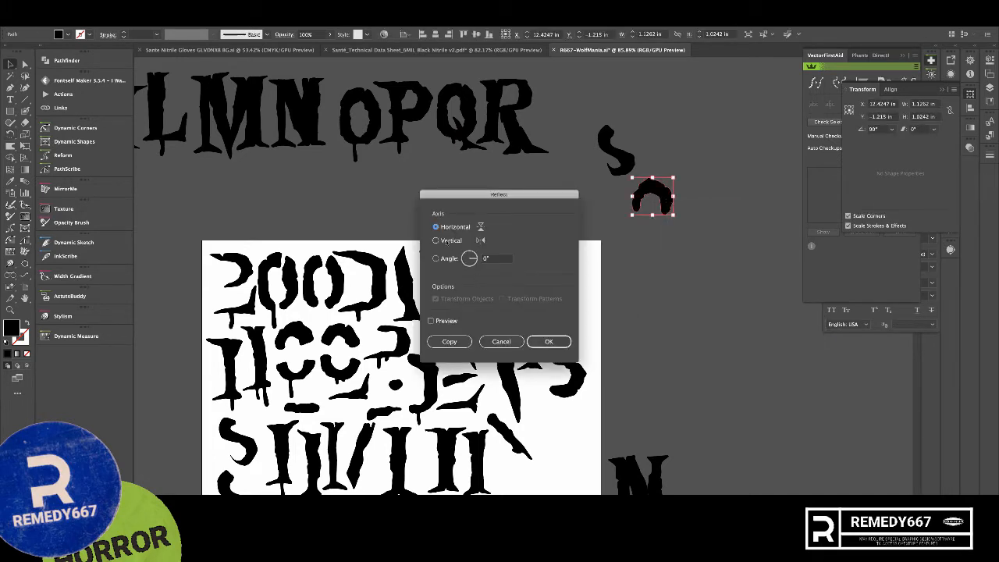
left_click(435, 240)
left_click(548, 341)
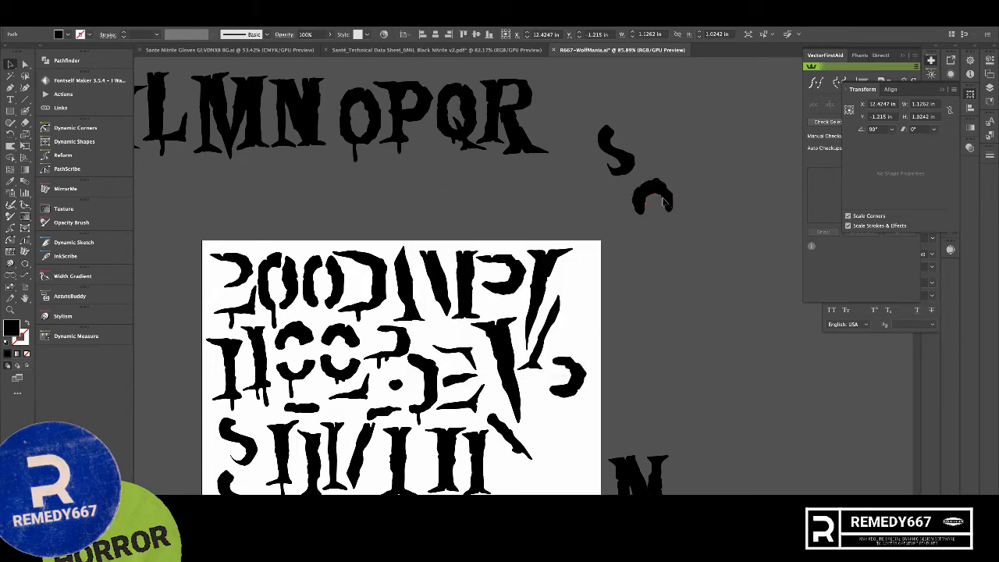
left_click_drag(662, 198, 625, 133)
left_click_drag(578, 392, 578, 394)
left_click_drag(350, 377, 624, 174)
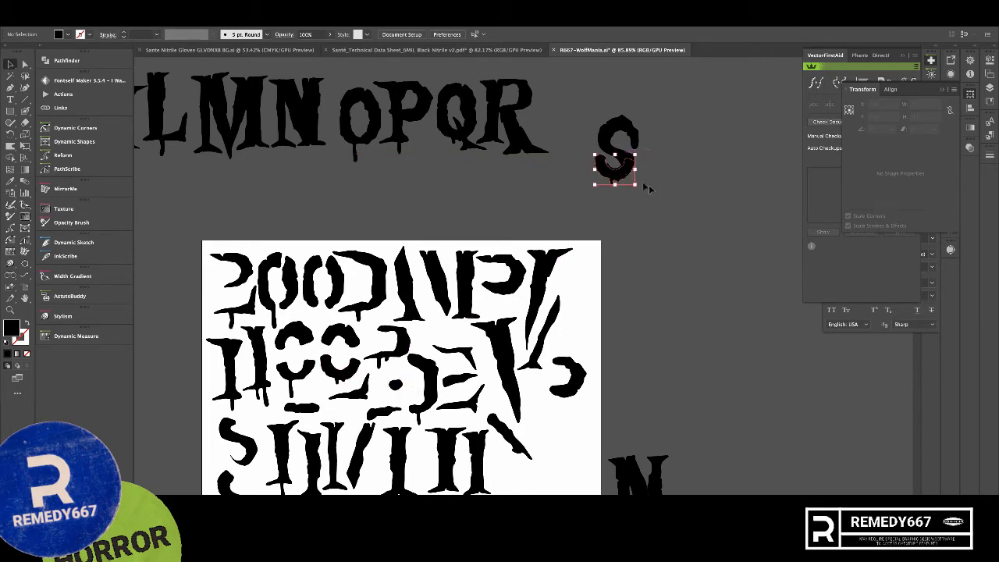
left_click(670, 194)
key("Delete")
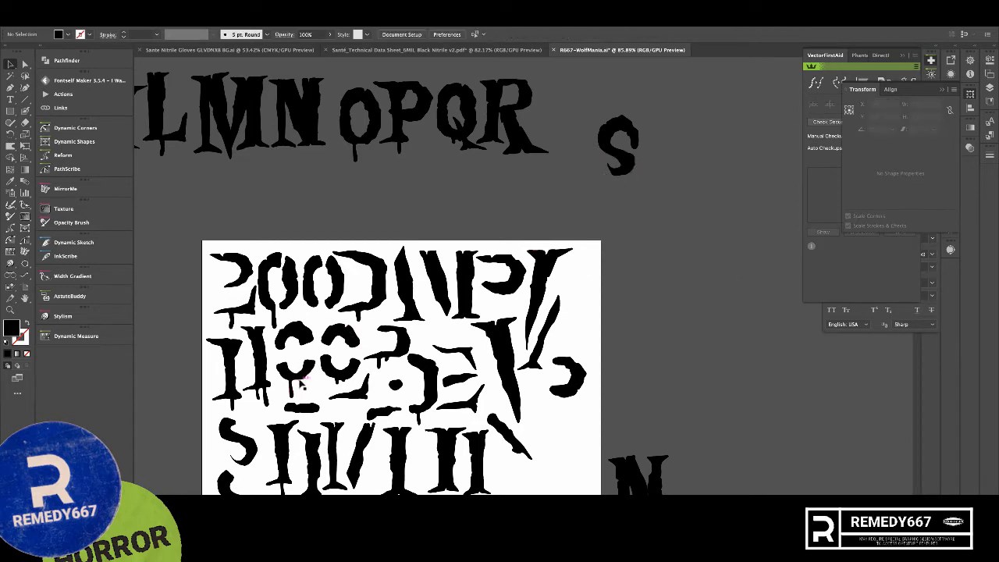
- Copy the dripping curve from the sheet under the S, and rotate the S's other two pieces slightly counter-clockwise to fit it
left_click_drag(301, 377, 624, 178)
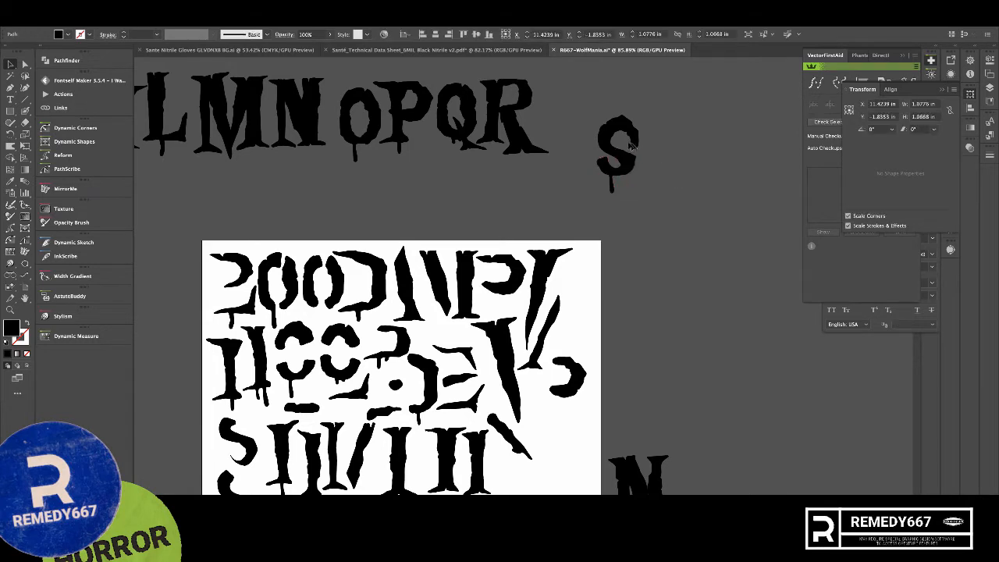
left_click_drag(593, 112, 647, 154)
key("r")
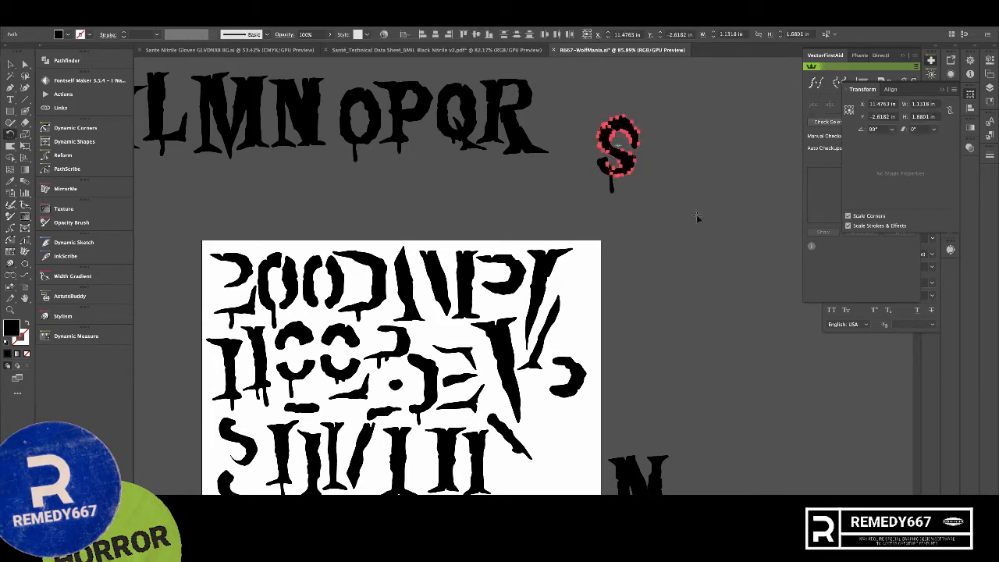
left_click_drag(697, 216, 702, 203)
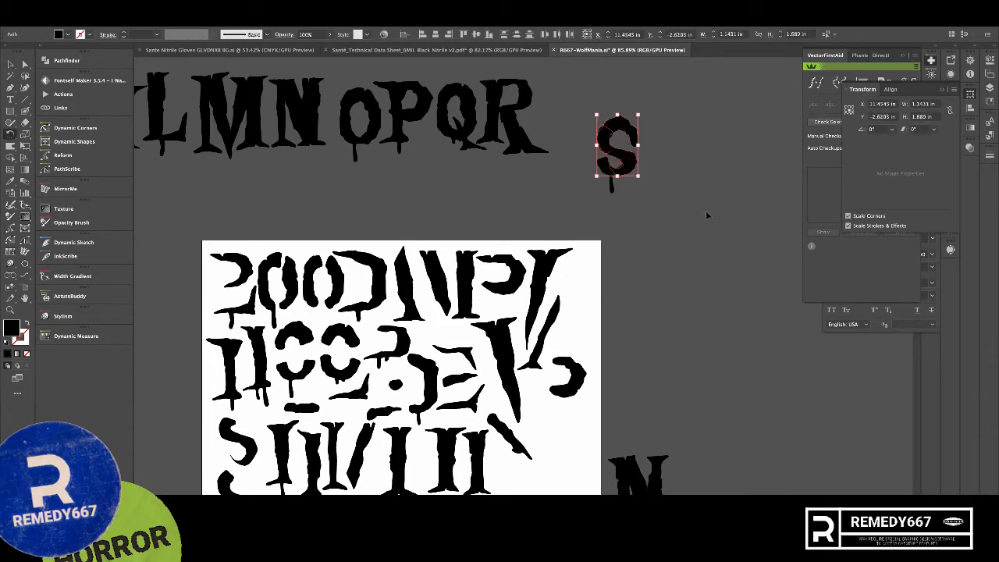
left_click_drag(599, 155, 664, 146)
key("v")
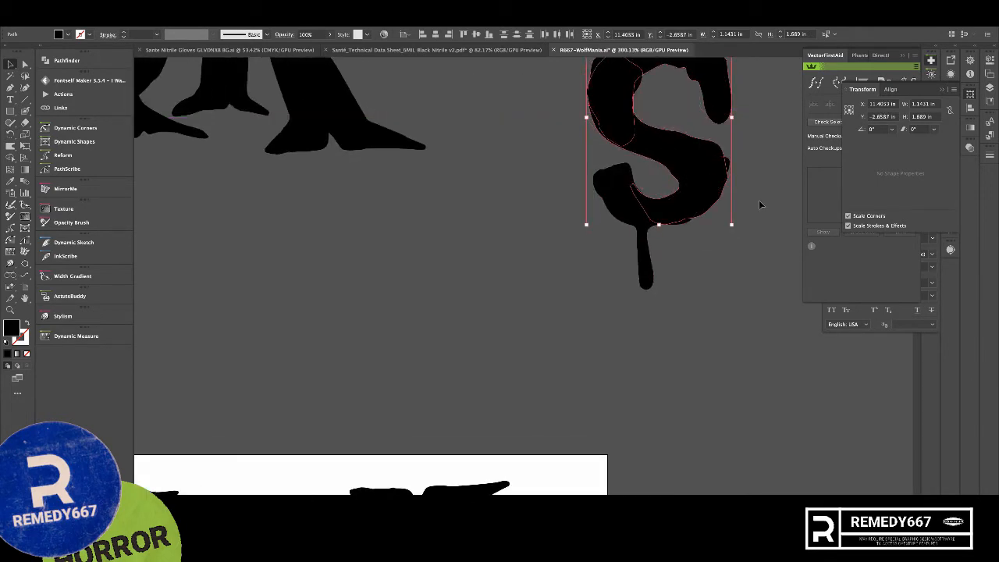
left_click(759, 204)
scroll(759, 204, "down", 4)
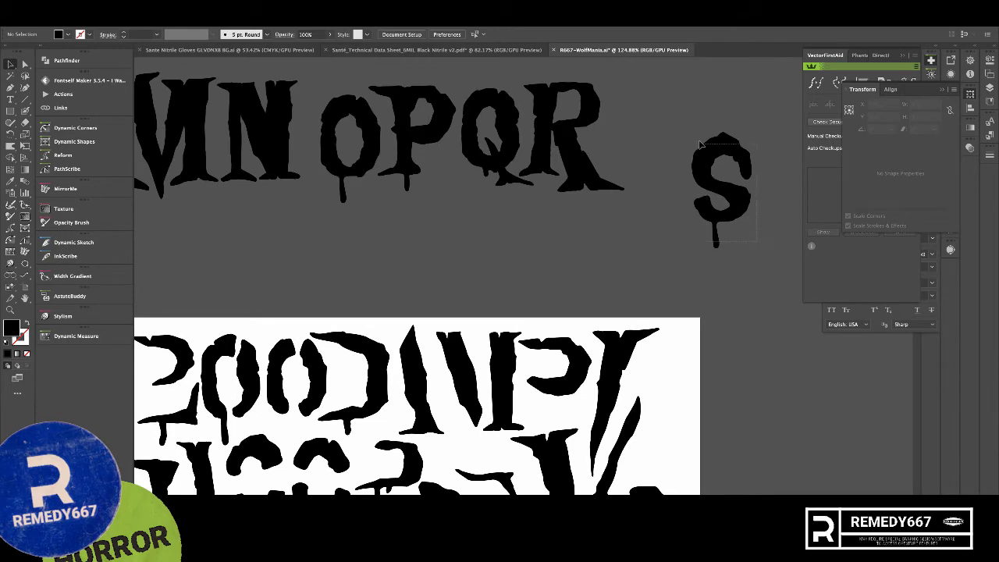
- Place the complete S in the alphabet row directly beside the R
left_click_drag(701, 145, 639, 113)
left_click(631, 205)
scroll(631, 205, "down", 1)
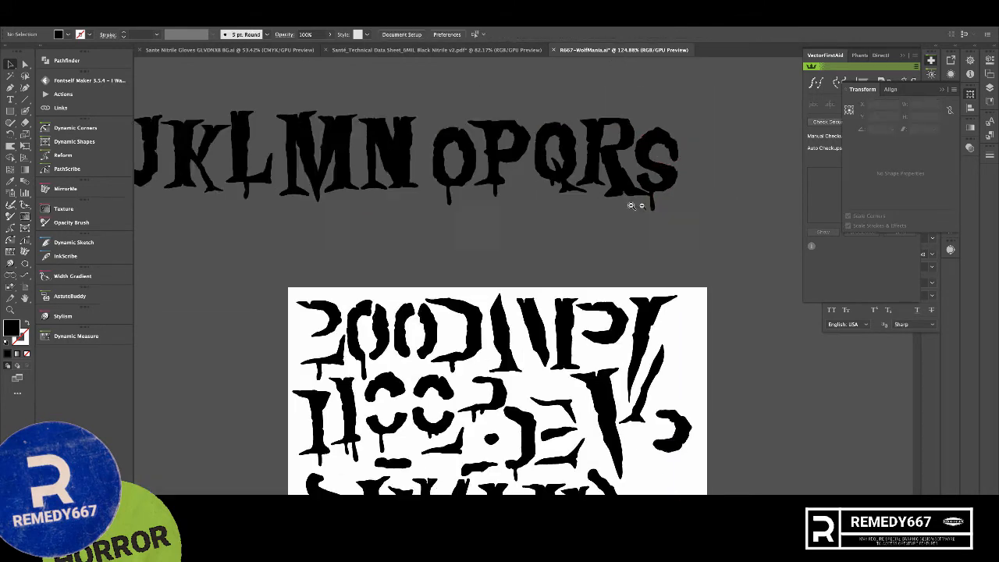
- Copy the wide serifed stem from the sheet beside the S, and a tapered arm below it, for the T
scroll(632, 206, "down", 4)
left_click_drag(601, 212, 579, 214)
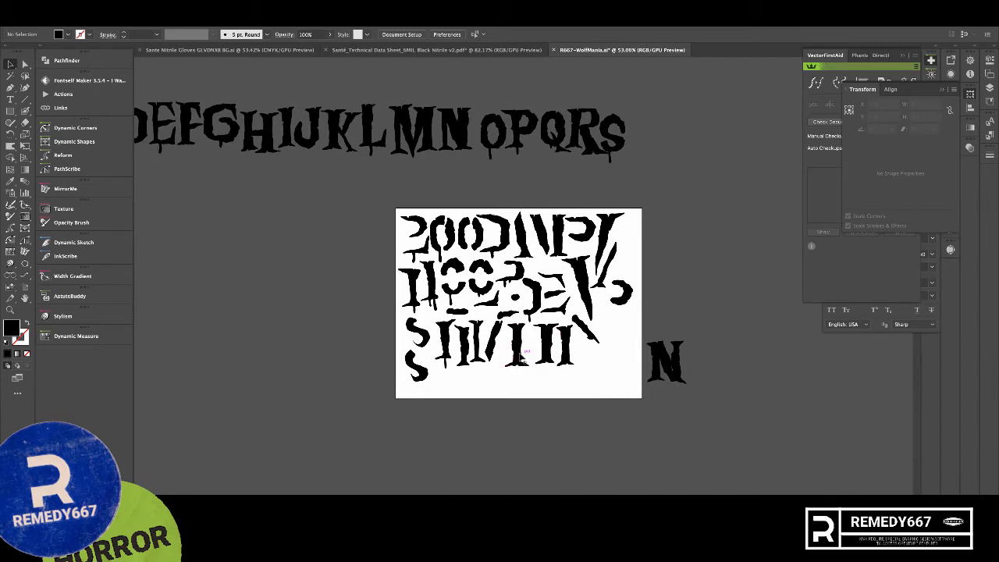
left_click_drag(520, 355, 665, 145)
left_click(669, 223)
left_click_drag(492, 303, 700, 200)
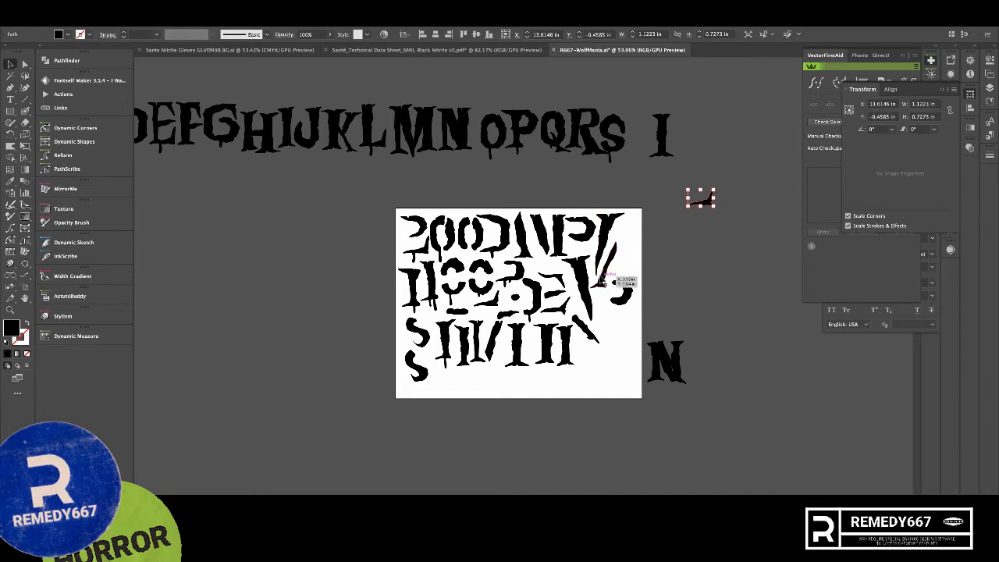
left_click(681, 271)
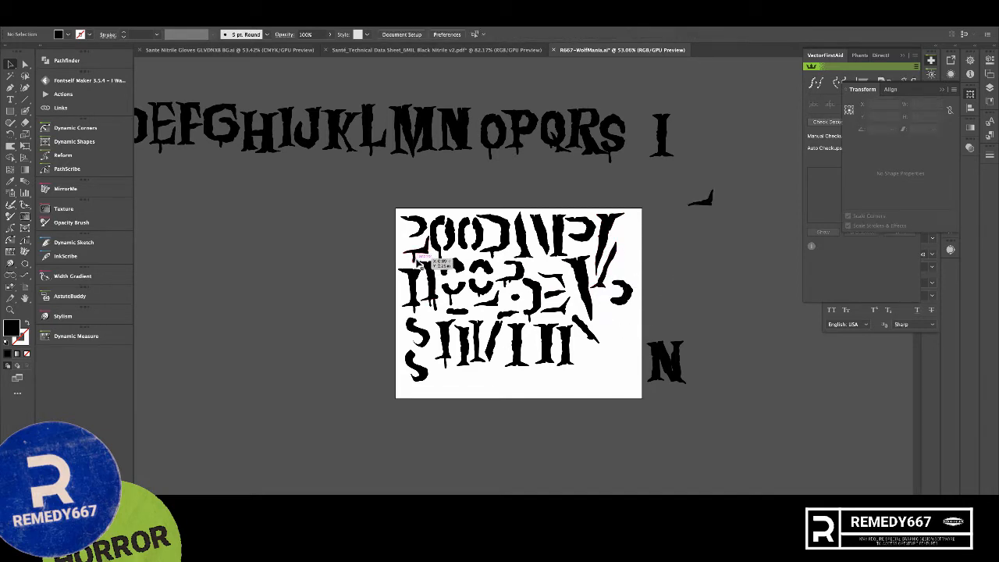
- Rotate the tapered arm 180° and fit it on top of the stem as the T's left arm
left_click(708, 202)
key("r")
left_click_drag(720, 208, 609, 153)
key("v")
left_click(738, 210)
left_click_drag(698, 199, 653, 124)
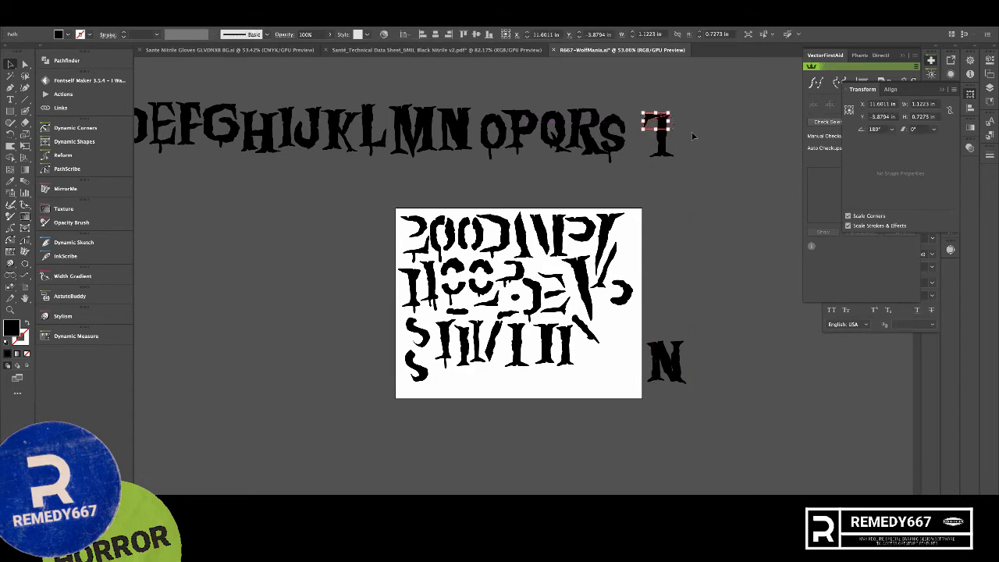
left_click(693, 137)
- Add a second arm copied from the sheet to the T's right side and place the letter in the row beside the S
scroll(692, 137, "up", 2)
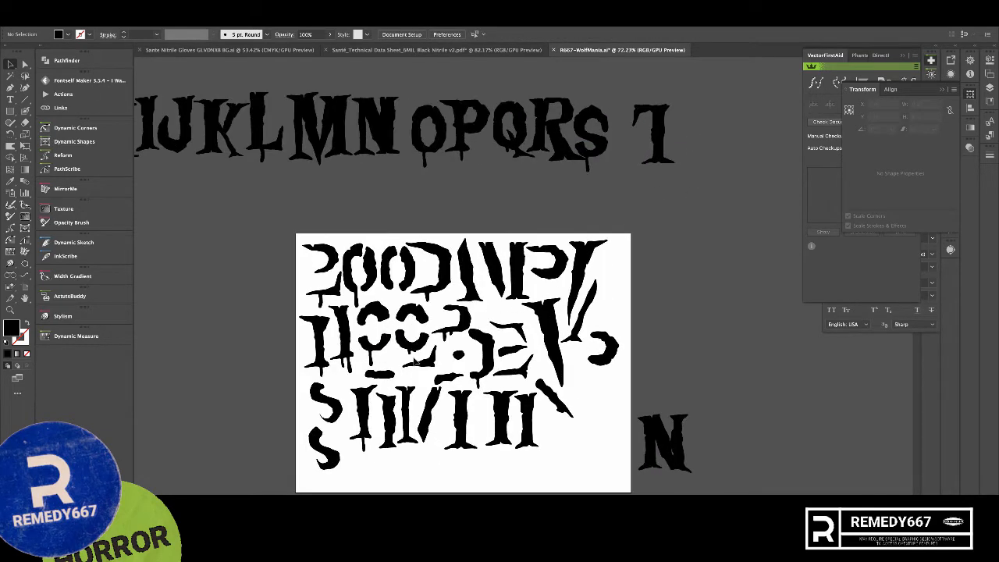
mouse_move(525, 329)
left_mouse_down()
mouse_move(734, 123)
mouse_move(687, 111)
left_mouse_up()
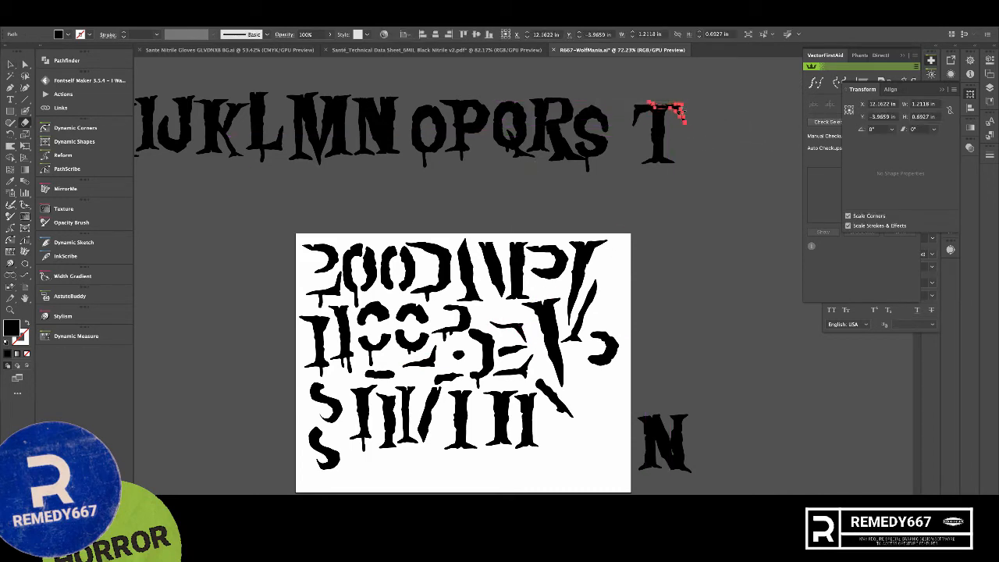
left_click(671, 75)
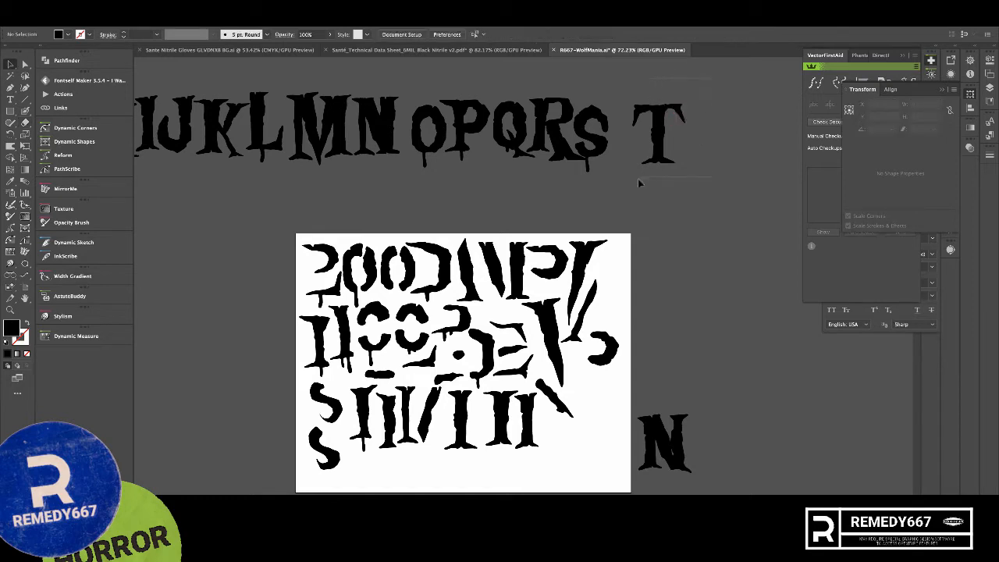
left_click_drag(645, 153, 635, 146)
left_click(689, 184)
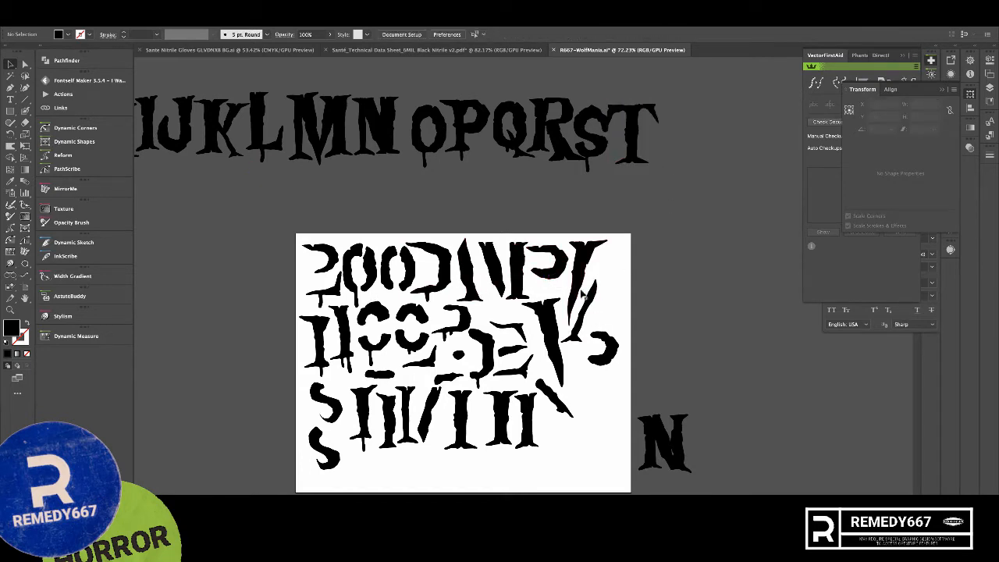
- Copy a curved piece from the sheet below the row and rotate it to open upward as the U's base
left_click_drag(560, 273, 643, 272)
key("r")
key("v")
left_click(714, 287)
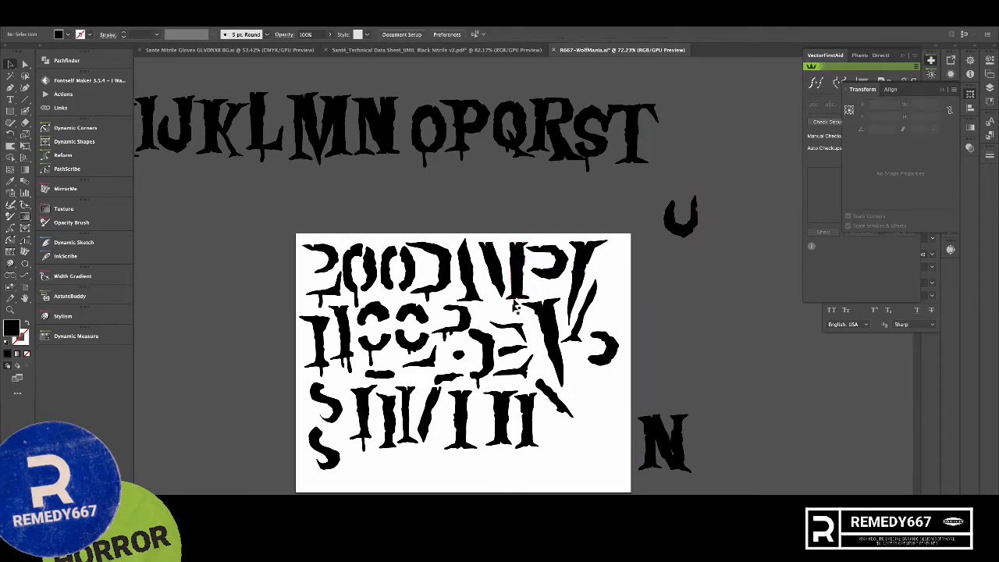
- Set serifed stems copied from the sheet on both ends of the U's base and erase their protruding lower serifs
left_click(392, 424)
mouse_move(402, 434)
left_mouse_down()
mouse_move(684, 245)
mouse_move(695, 203)
left_mouse_up()
left_click(723, 212)
key("shift+e")
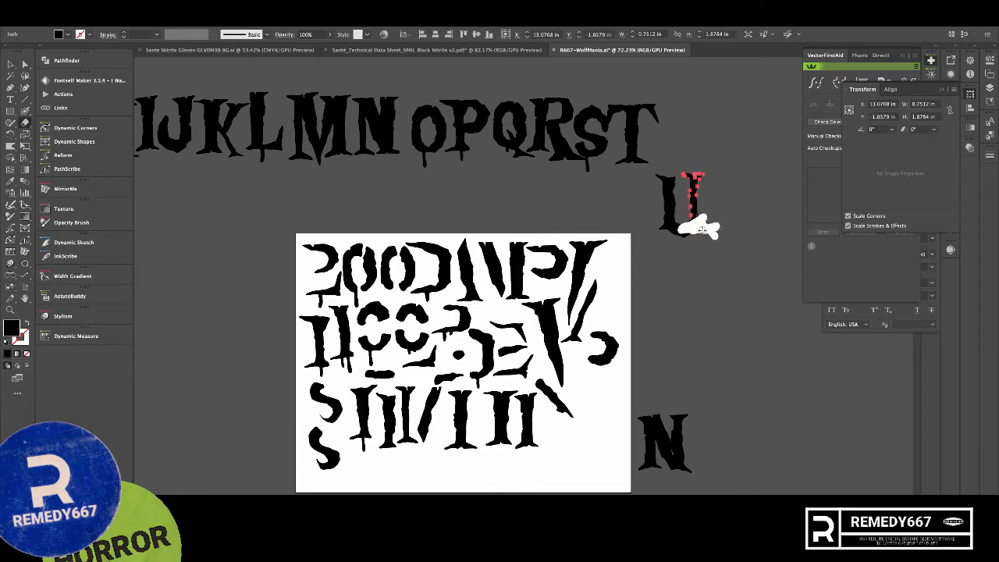
left_click_drag(702, 230, 701, 231)
left_click(666, 253, "super")
left_click(668, 219, "super")
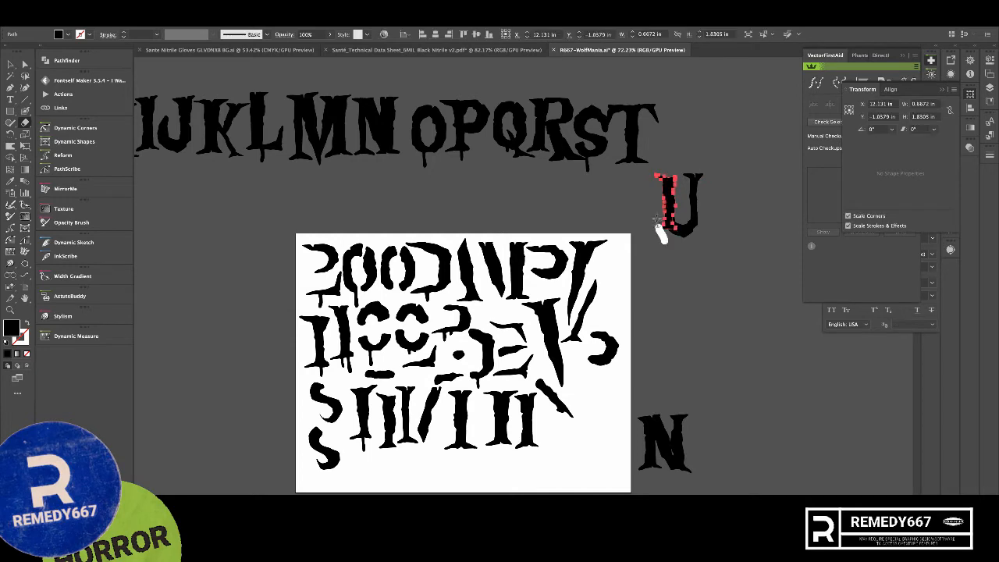
left_click_drag(665, 234, 676, 231)
- Select all pieces of the U and place the letter in the row beside the T
left_click(675, 259, "super")
left_click(653, 192, "super")
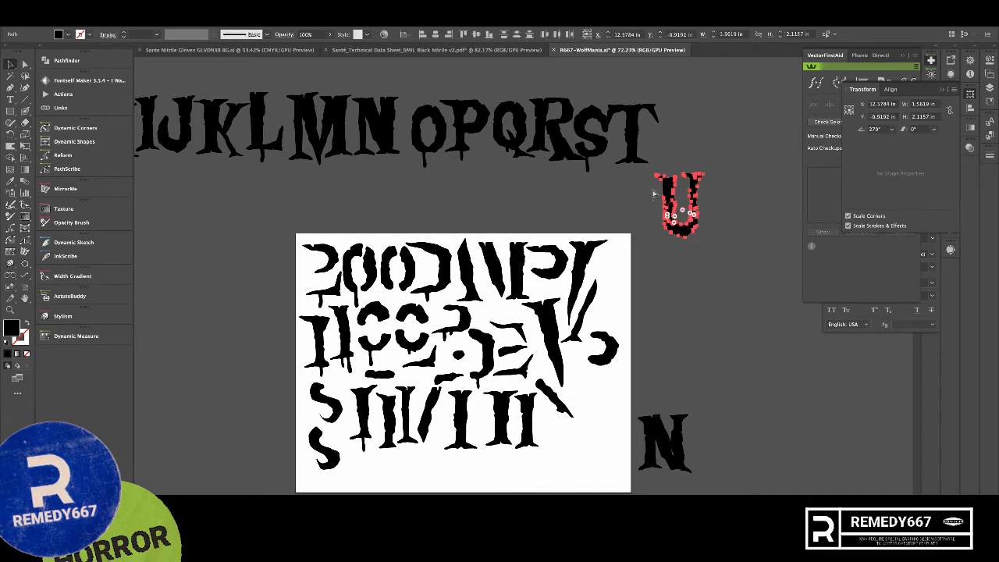
left_click_drag(685, 201, 695, 129)
left_click(689, 217)
- Assemble a large V from copied slanted strokes beside the sheet, and a second, smaller V below it
mouse_move(554, 340)
left_mouse_down()
mouse_move(637, 291)
mouse_move(731, 281)
mouse_move(703, 274)
left_mouse_up()
left_click(767, 310)
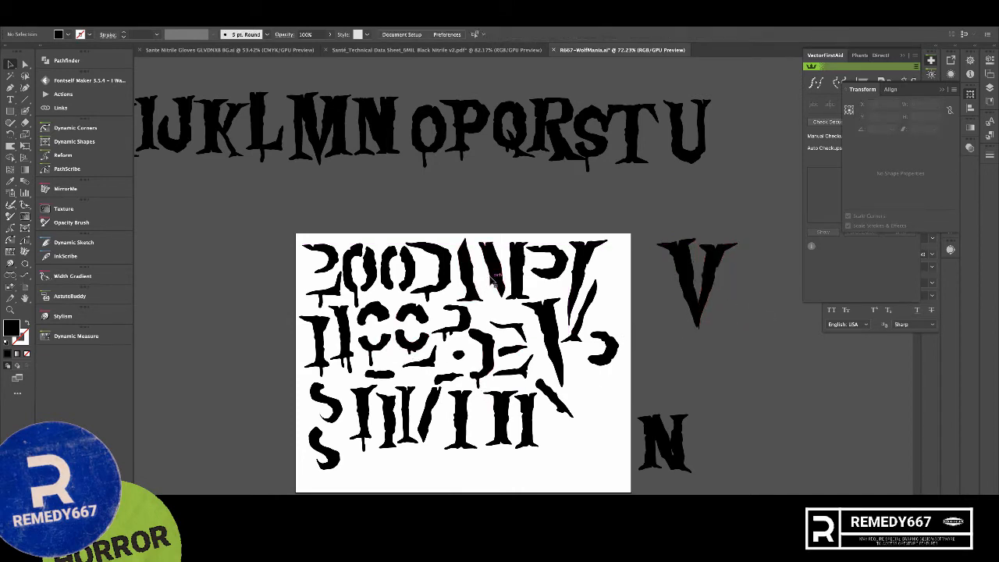
left_click_drag(490, 278, 741, 381)
mouse_move(582, 268)
left_mouse_down()
mouse_move(773, 338)
mouse_move(773, 328)
mouse_move(769, 357)
left_mouse_up()
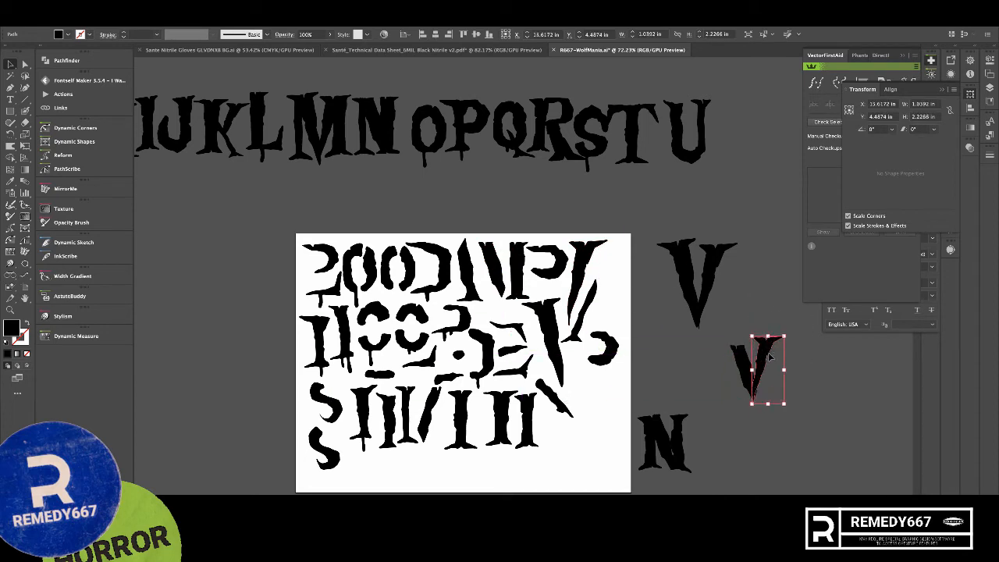
left_click(819, 379)
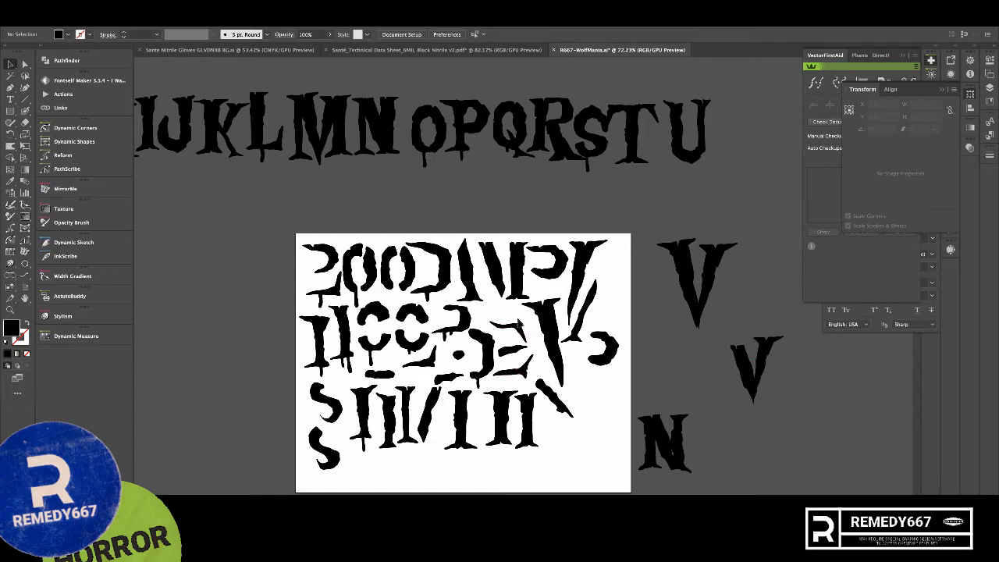
- Replace the large V's broad left stroke with a copied pointed stroke rotated to 189.78°
mouse_move(473, 285)
left_mouse_down()
mouse_move(658, 367)
mouse_move(701, 371)
mouse_move(655, 379)
mouse_move(670, 306)
left_mouse_up()
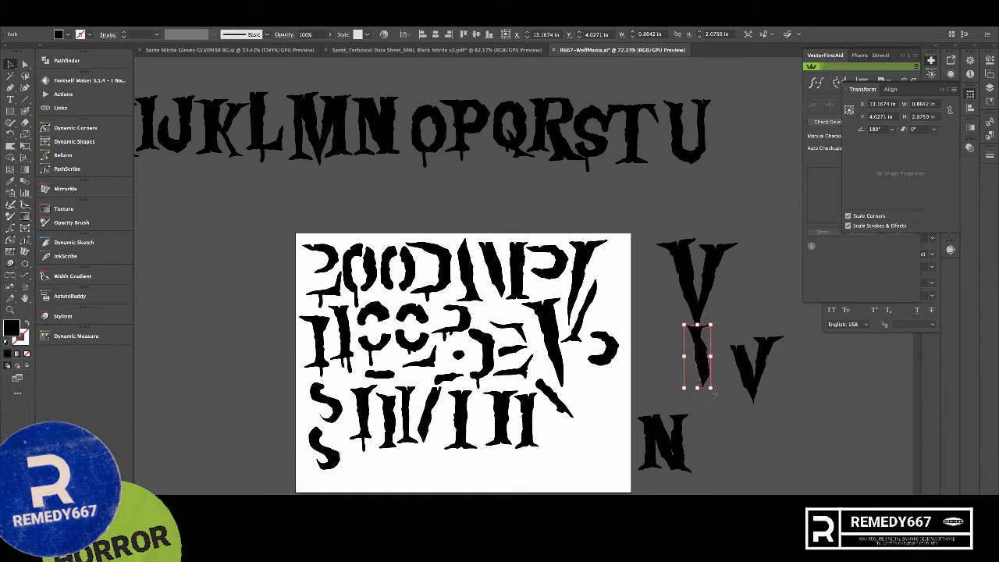
mouse_move(715, 394)
left_mouse_down()
mouse_move(724, 391)
mouse_move(695, 260)
mouse_move(700, 295)
mouse_move(685, 291)
left_mouse_up()
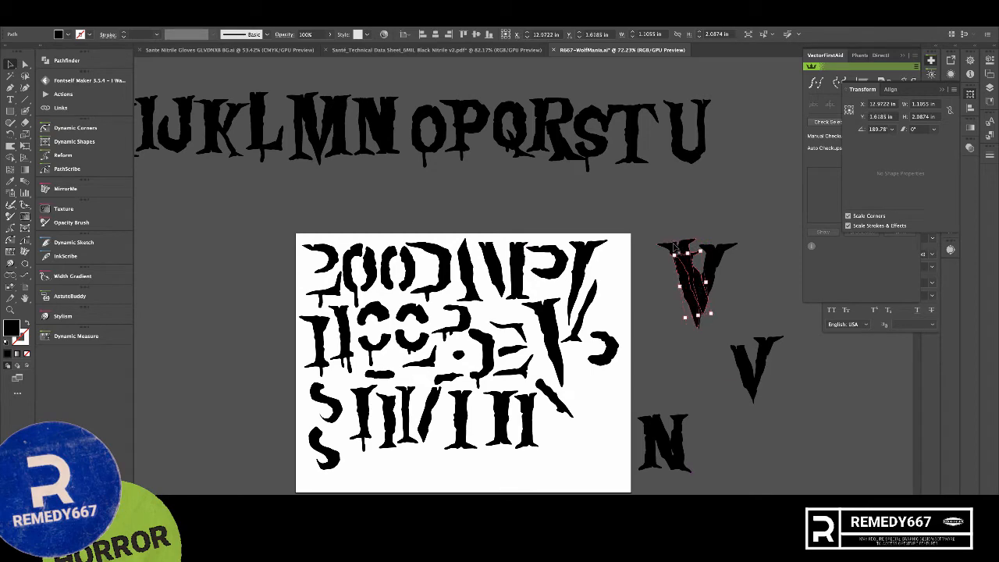
left_click(715, 264)
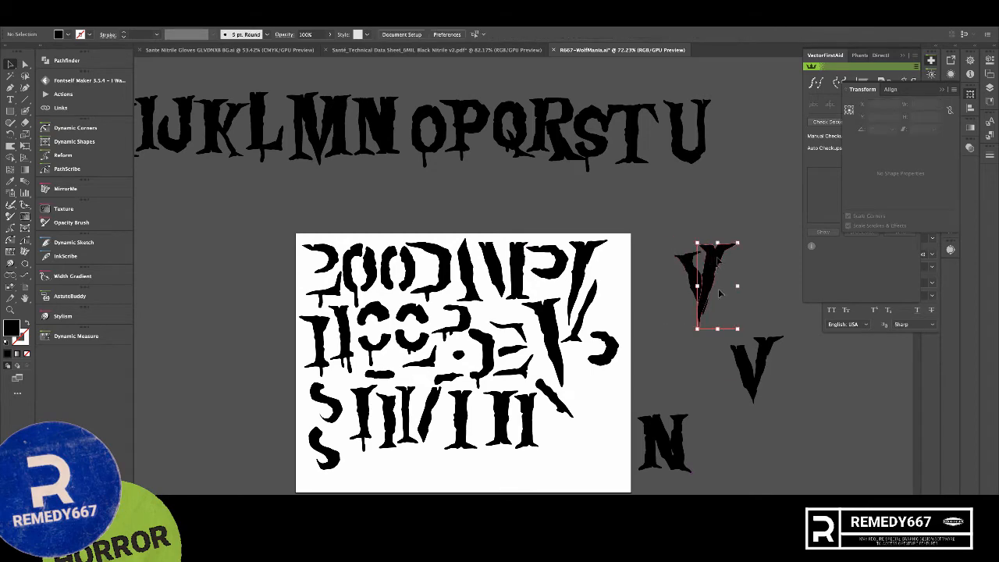
- Erase the right stroke's tip that projects below the large V's point and nudge the stroke into place
key("a")
scroll(695, 318, "up", 4)
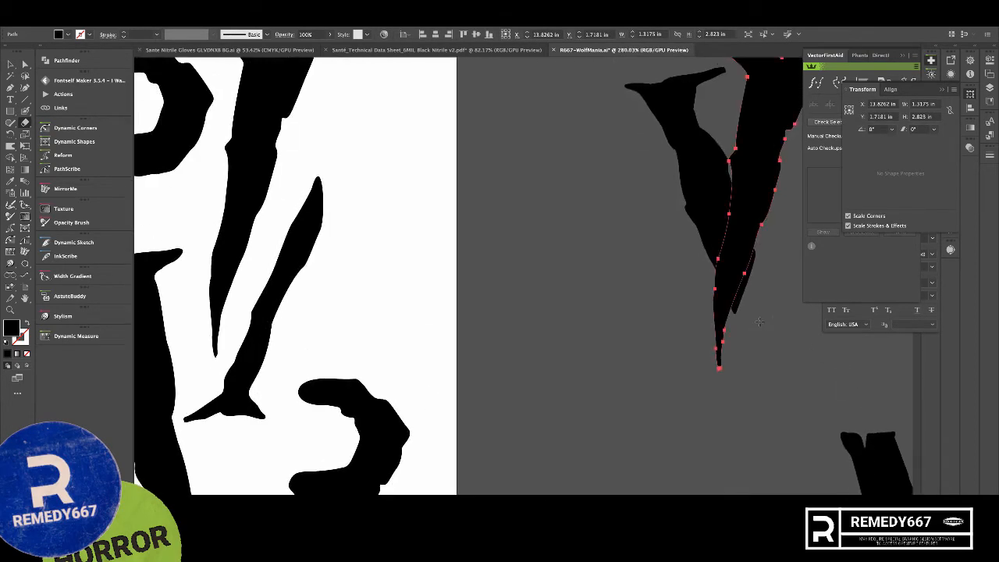
mouse_move(724, 318)
left_mouse_down()
mouse_move(710, 258)
mouse_move(715, 394)
left_mouse_up()
key("ctrl+shift+a")
key("v")
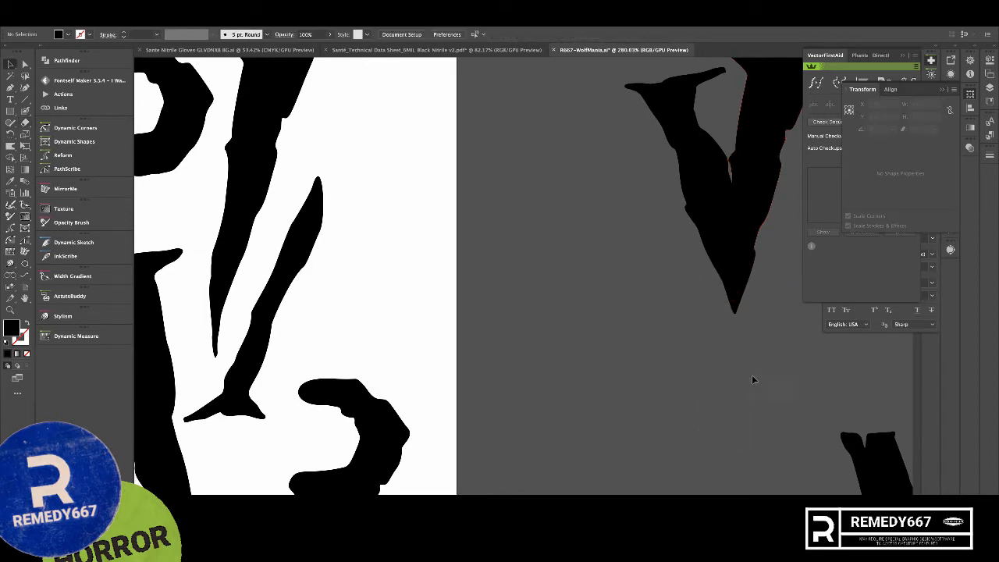
left_click_drag(755, 224, 758, 224)
left_click(784, 352)
- Select both strokes of the large V and place the letter in the row beside the U
left_click_drag(784, 352, 650, 194)
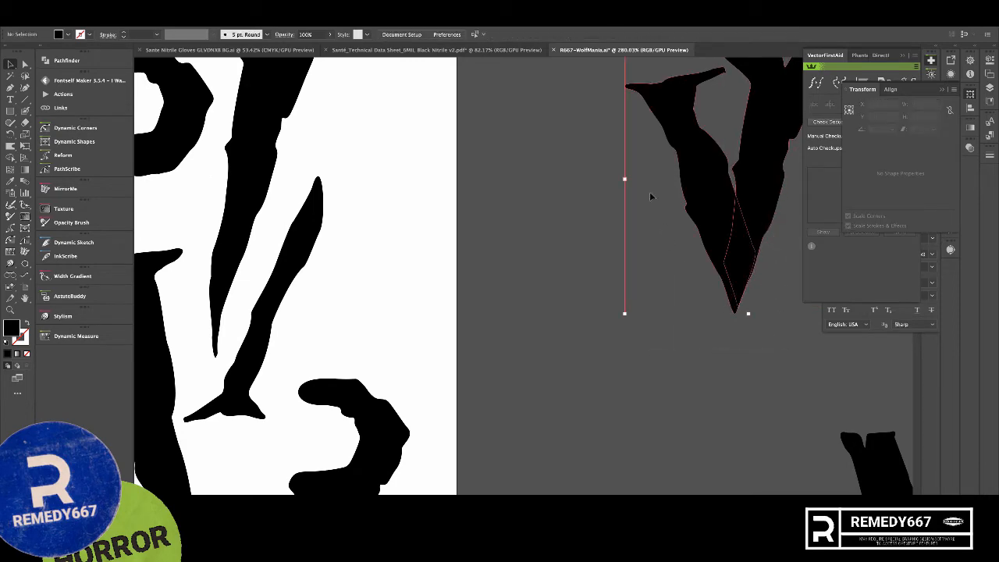
left_click(635, 265)
left_click_drag(706, 333, 515, 351)
left_click_drag(579, 332, 606, 197)
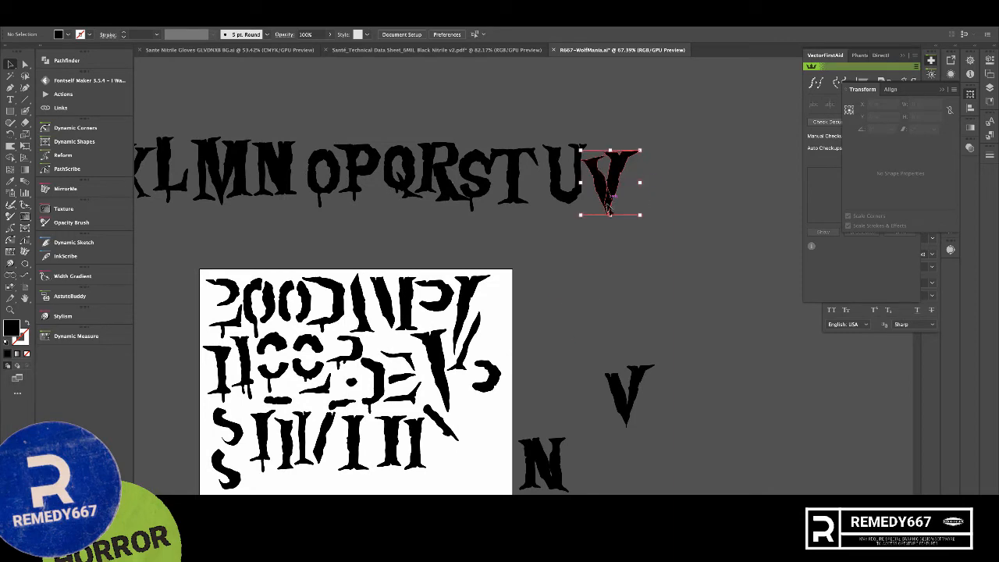
left_click(654, 387)
- Copy a serifed stem with a dripping foot from the sheet to the left side of the smaller V
left_click_drag(347, 393, 375, 353)
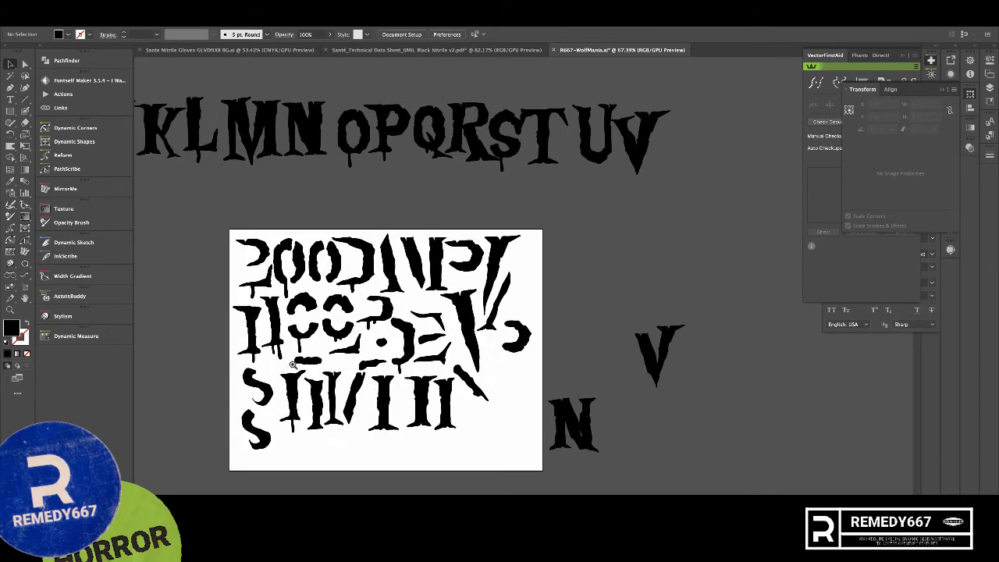
mouse_move(284, 359)
left_mouse_down()
mouse_move(281, 336)
mouse_move(640, 377)
mouse_move(703, 368)
left_mouse_up()
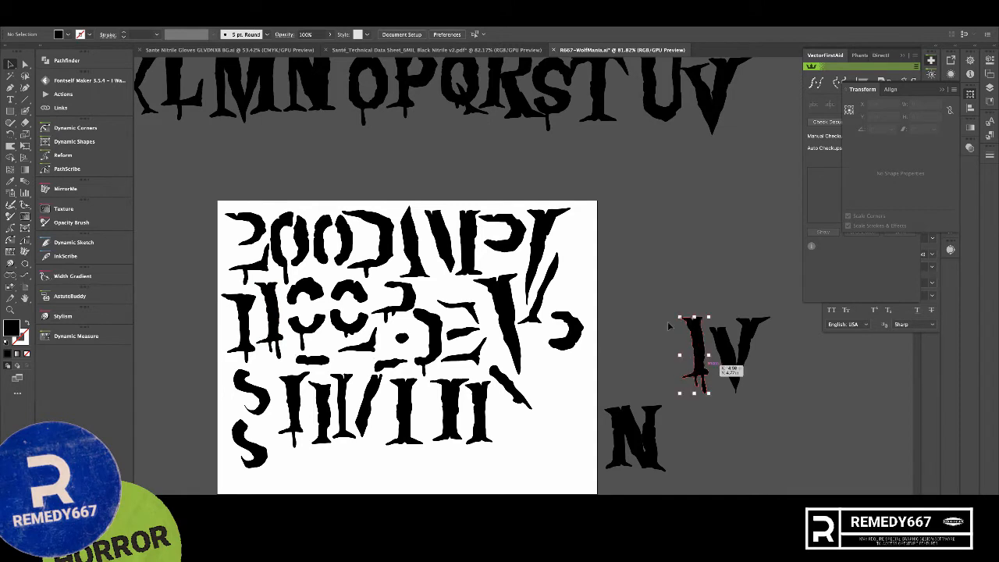
- Fill the W's middle with a copy of the pointed stem, reflected vertically, turned 180° and scaled down to about 0.87 × 1.35 in
left_click(668, 321)
left_click_drag(417, 254, 671, 272)
right_click(668, 269)
mouse_move(731, 398)
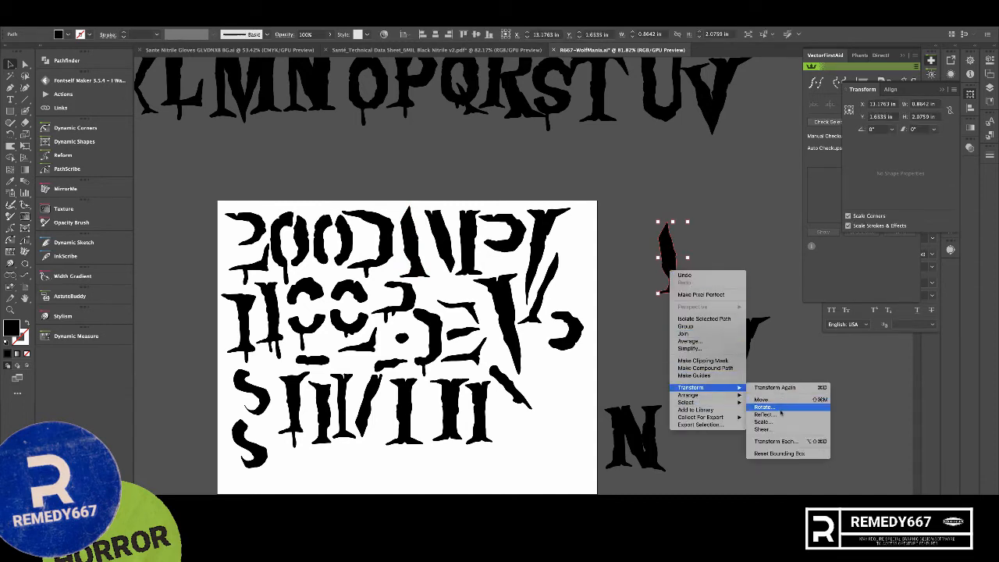
left_click(780, 418)
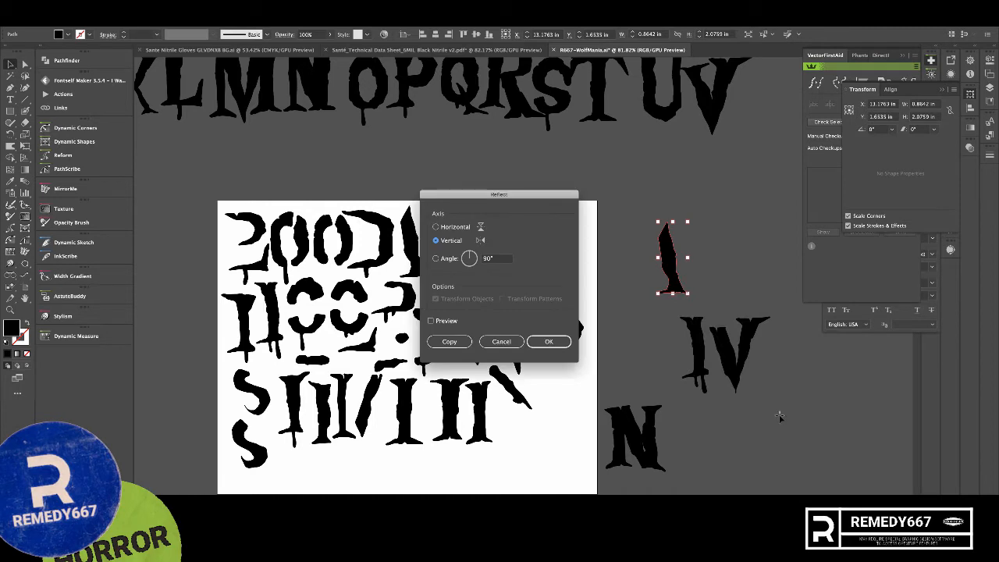
key("Return")
left_click_drag(679, 279, 718, 329)
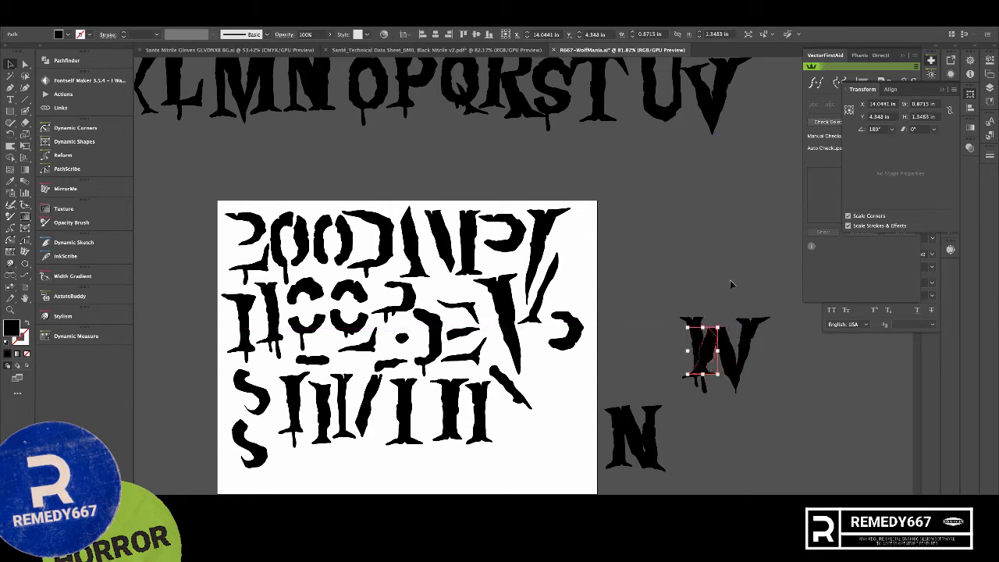
left_click(729, 278)
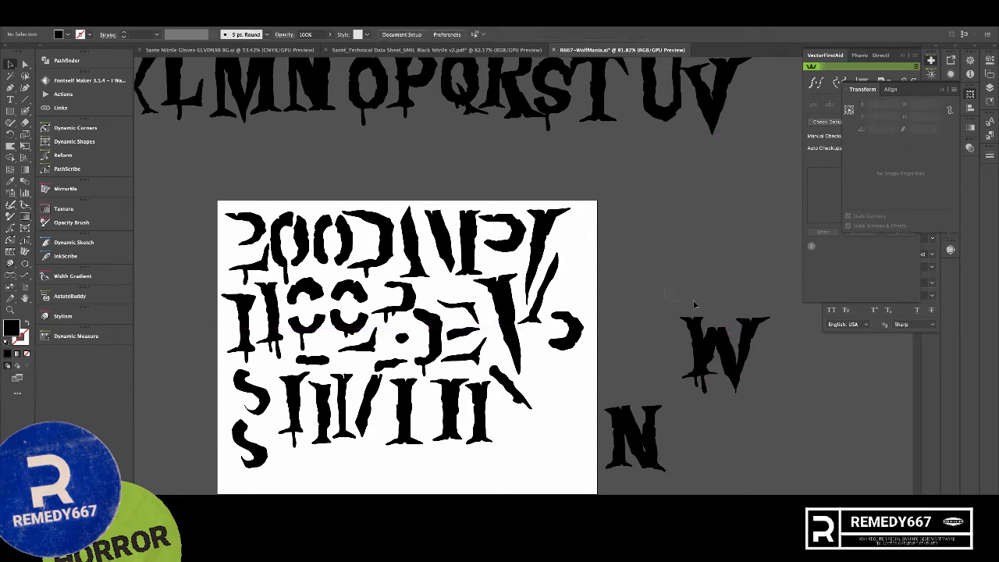
- Narrow the W's tapered right-hand stroke slightly and place the grouped letter after the V in the alphabet row
left_click(734, 385)
left_click(712, 379)
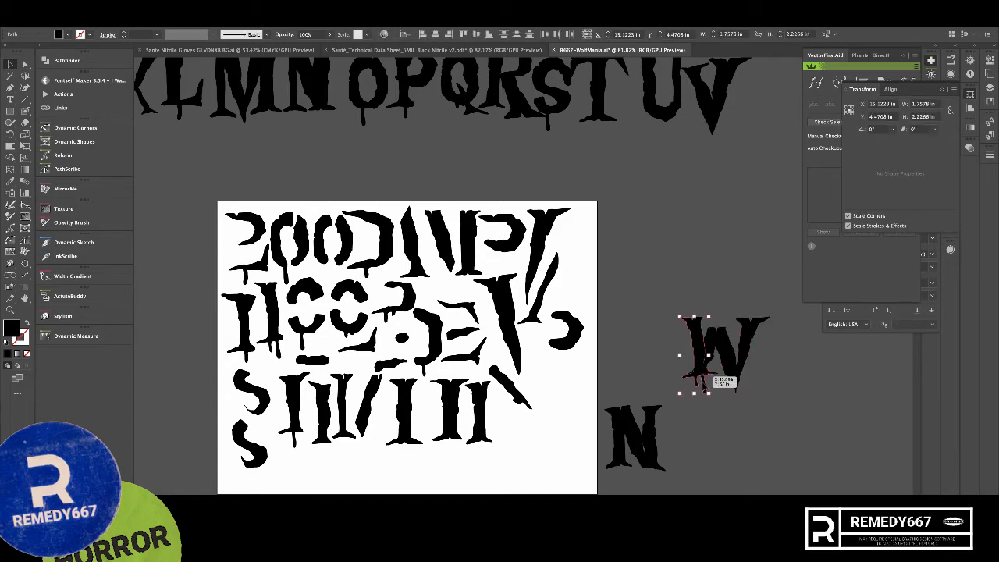
left_click(738, 388)
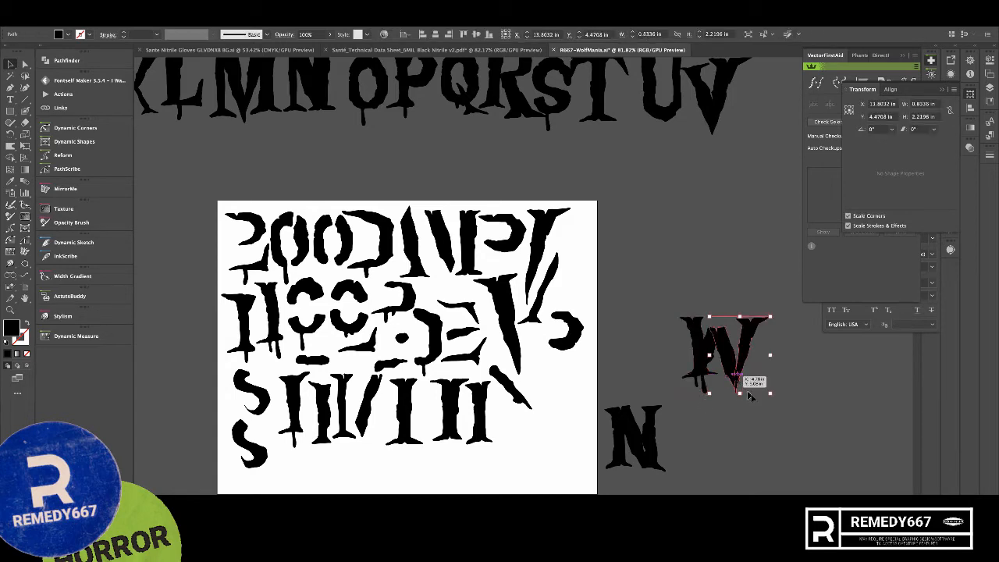
left_click_drag(765, 387, 762, 385)
left_click(798, 384)
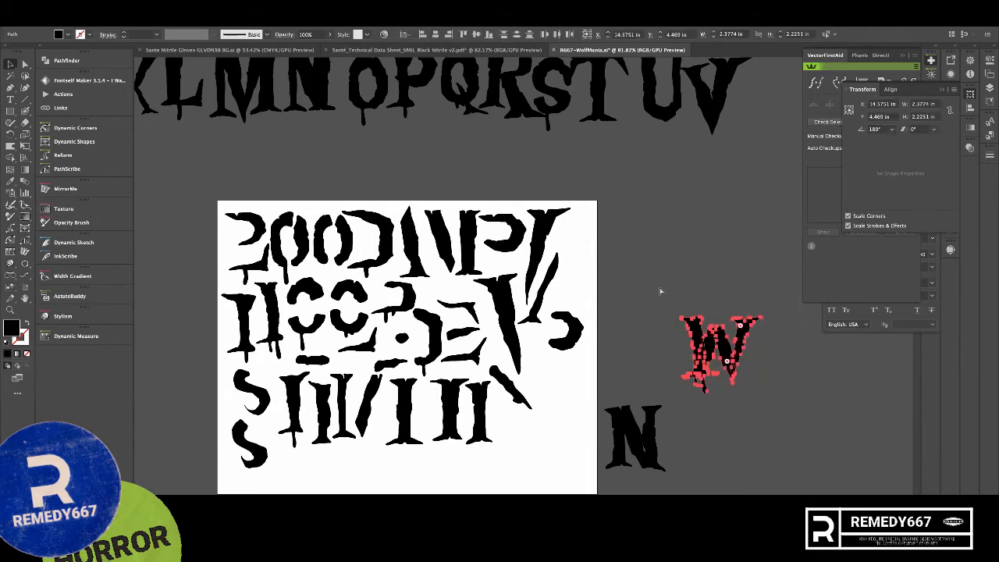
left_click_drag(747, 338, 714, 178)
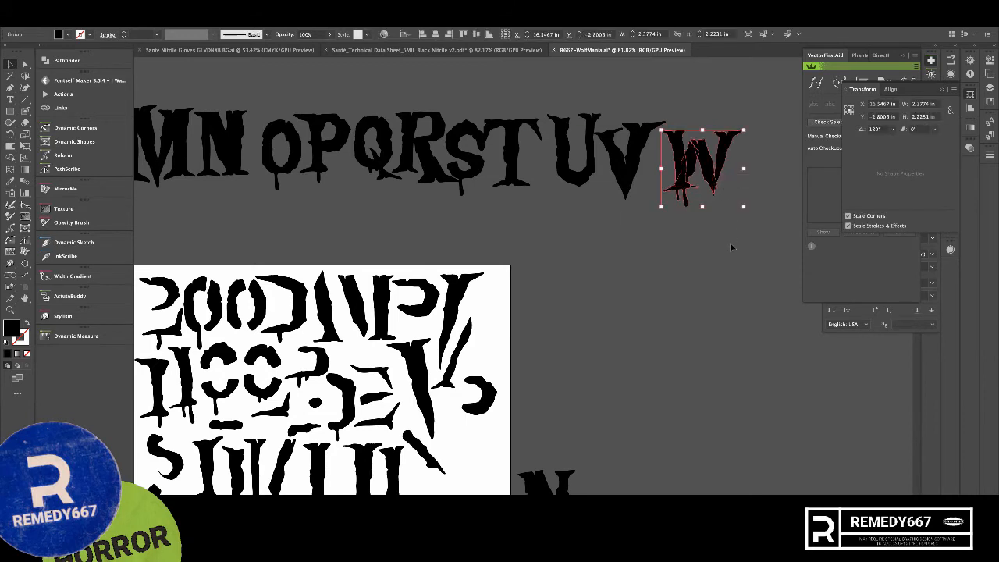
- Shear the W's dripping first stem slightly so its top leans outward toward the V
left_click(730, 242)
left_click(680, 149)
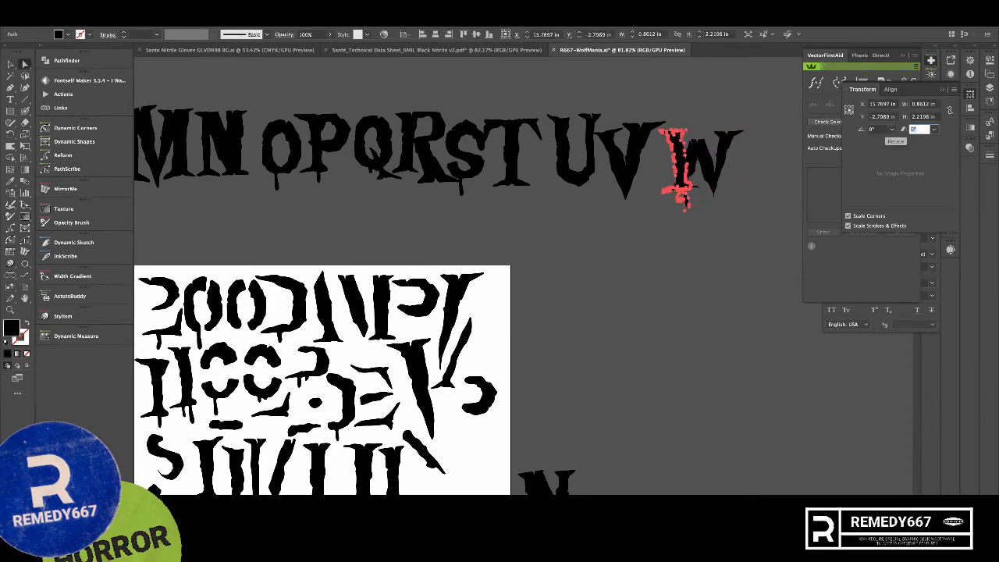
key("Down")
key("Down")
key("Down")
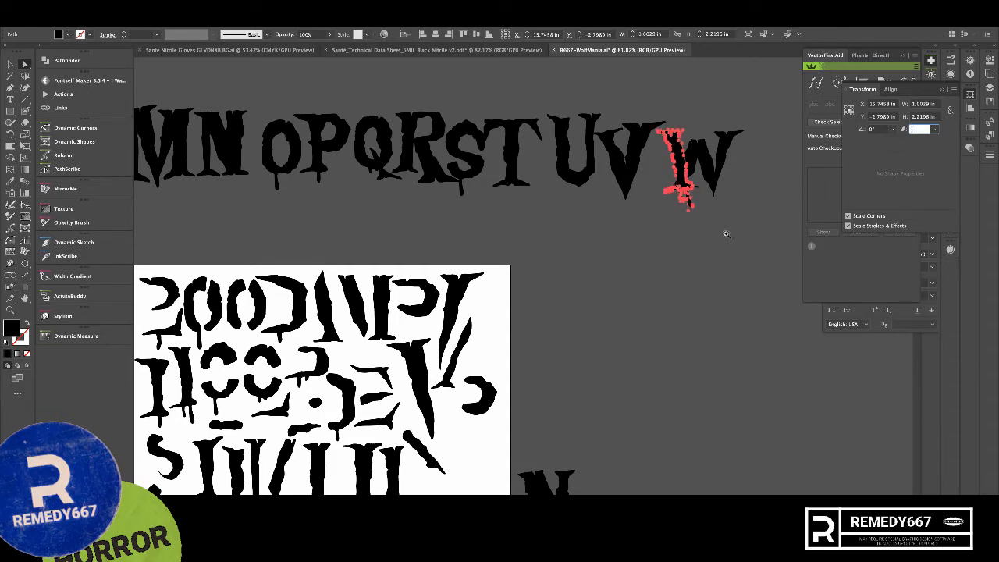
- Shift the W's slanted first stem so its foot overlaps the thin serif of the middle stroke cleanly
scroll(726, 233, "up", 3)
left_click_drag(713, 206, 721, 367)
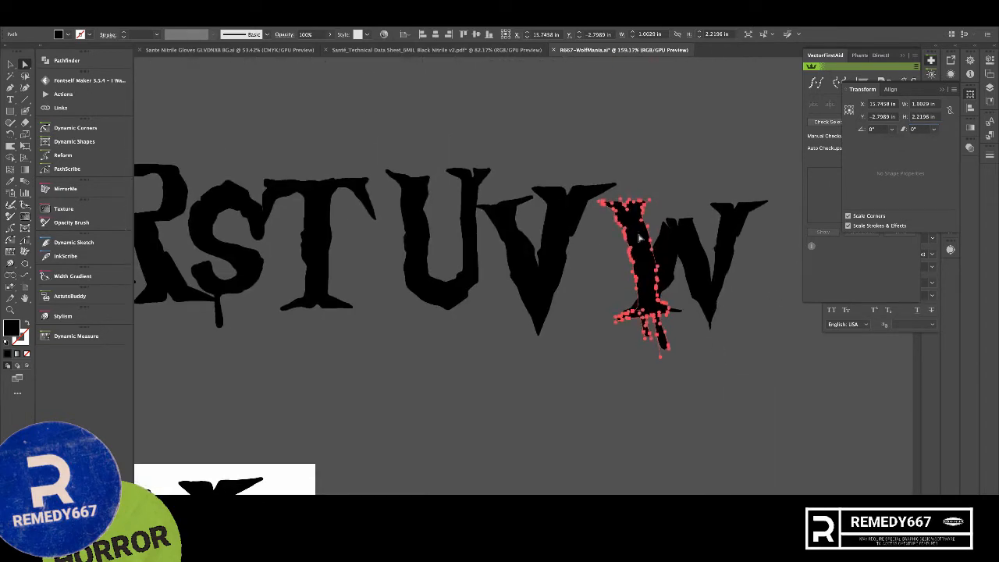
mouse_move(638, 238)
left_mouse_down()
mouse_move(646, 228)
mouse_move(634, 234)
left_mouse_up()
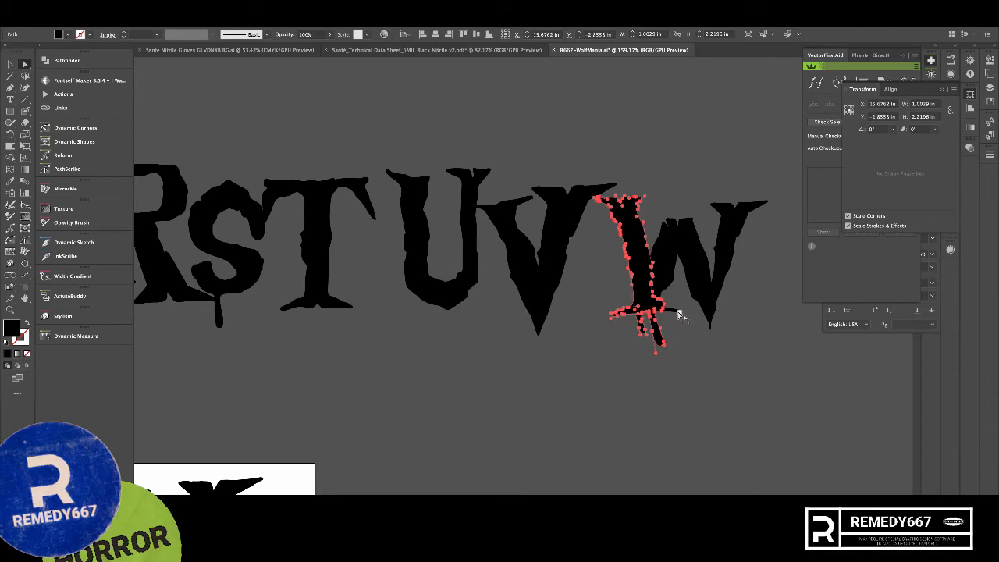
scroll(652, 302, "up", 4)
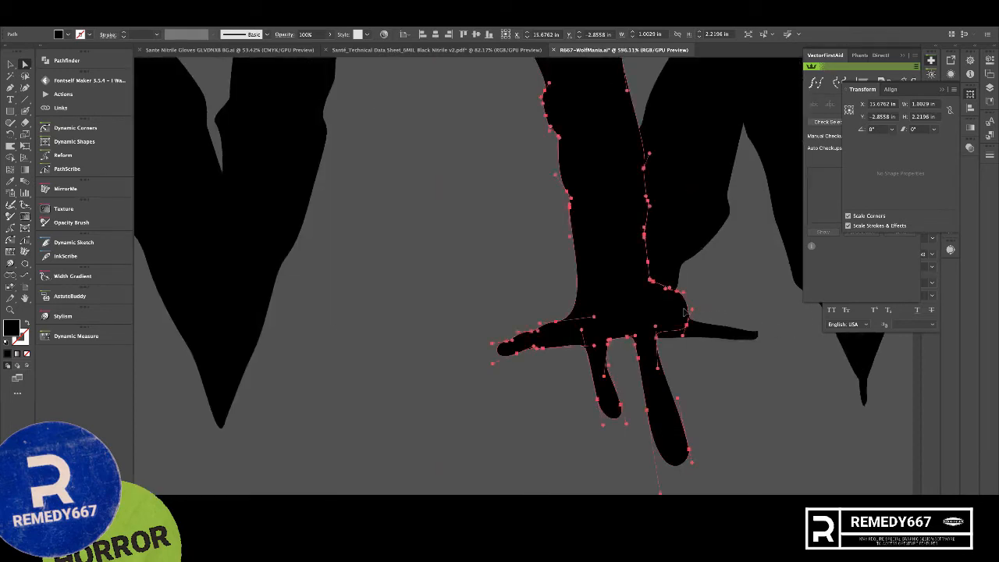
left_click_drag(683, 312, 685, 318)
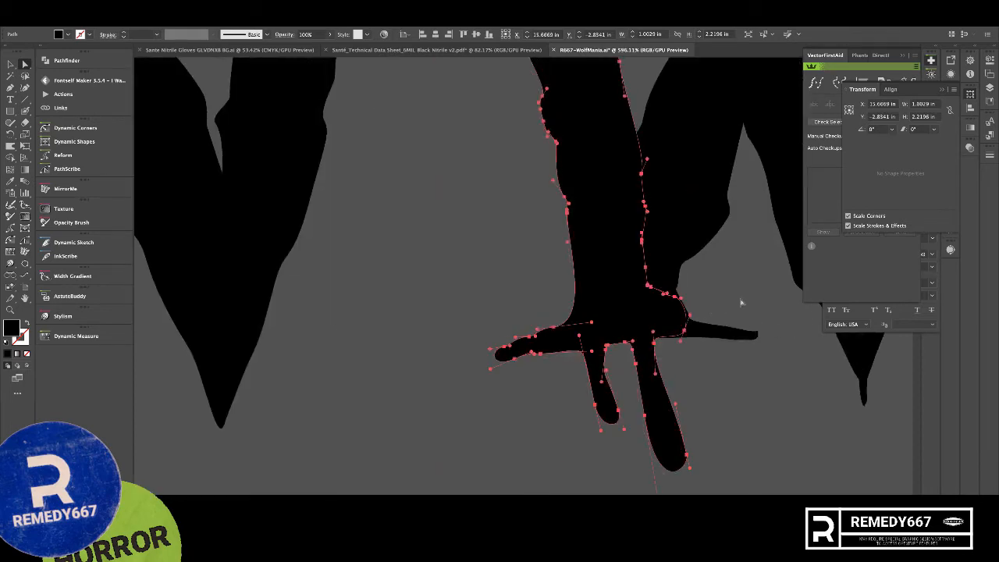
left_click(742, 303)
- Place a copy of a plain stem beside the artboard and shear it into the X's backward-leaning diagonal, about 1.26 in wide
left_click_drag(825, 424, 514, 251)
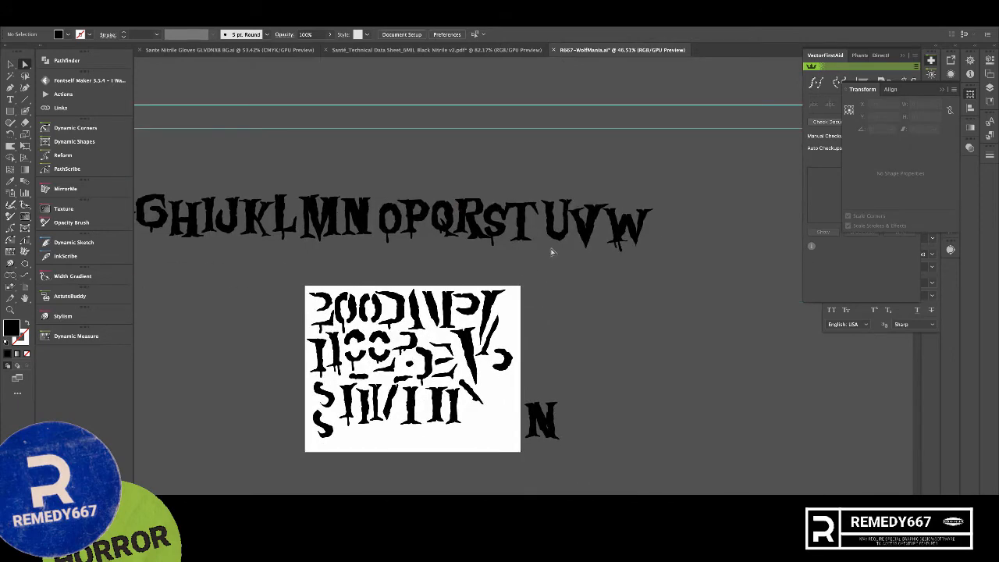
scroll(462, 346, "up", 2)
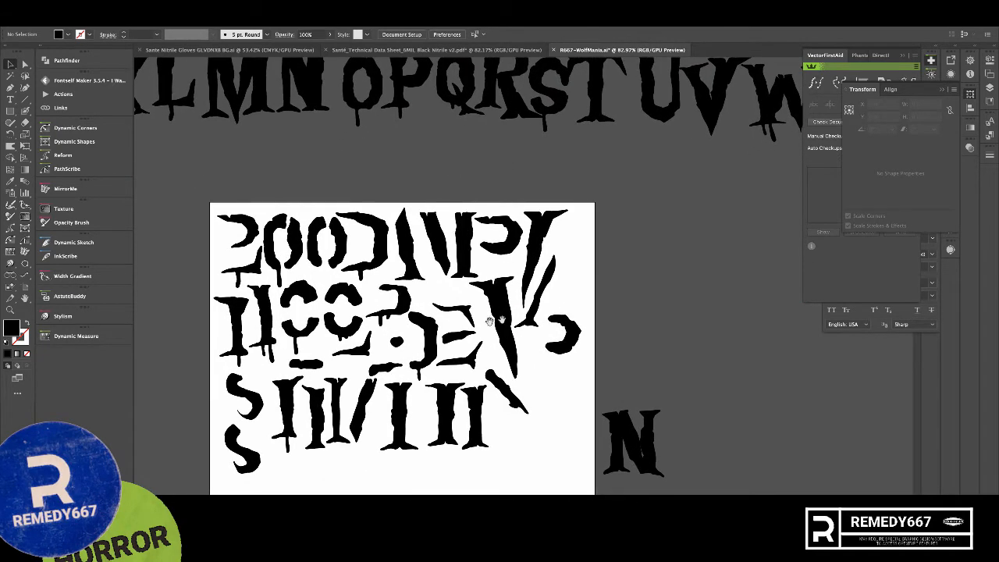
left_click_drag(350, 412, 697, 316)
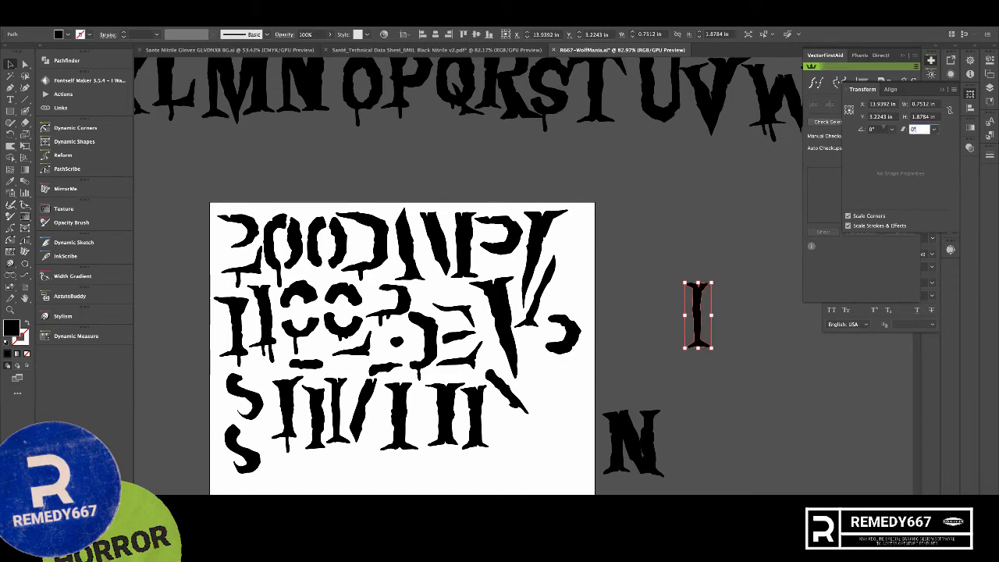
key("Down")
key("Down")
key("Down")
key("Down")
key("Down")
key("Down")
key("Down")
key("Down")
key("Down")
key("Down")
key("Down")
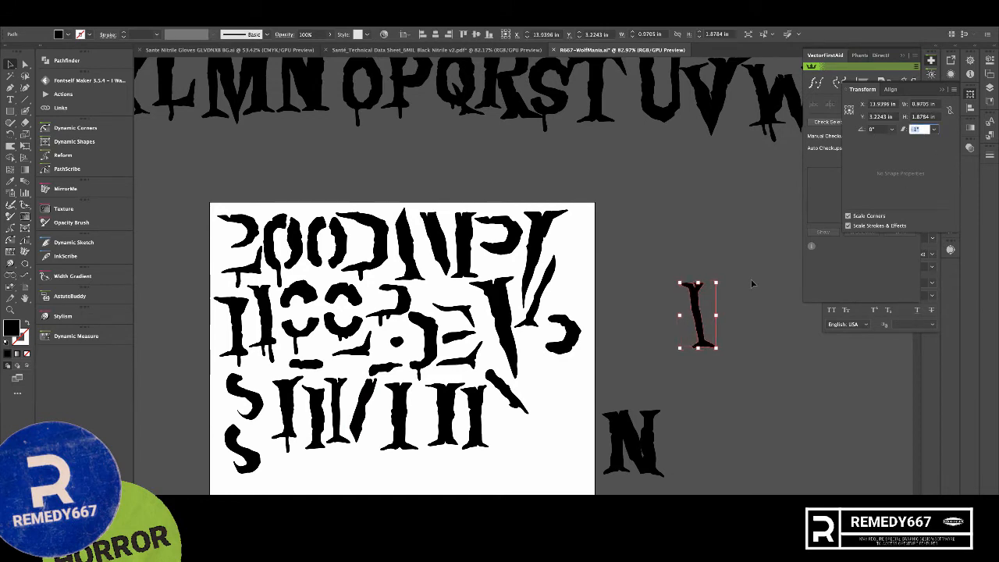
key("Down")
key("Down")
key("Down")
key("Down")
key("Down")
key("Down")
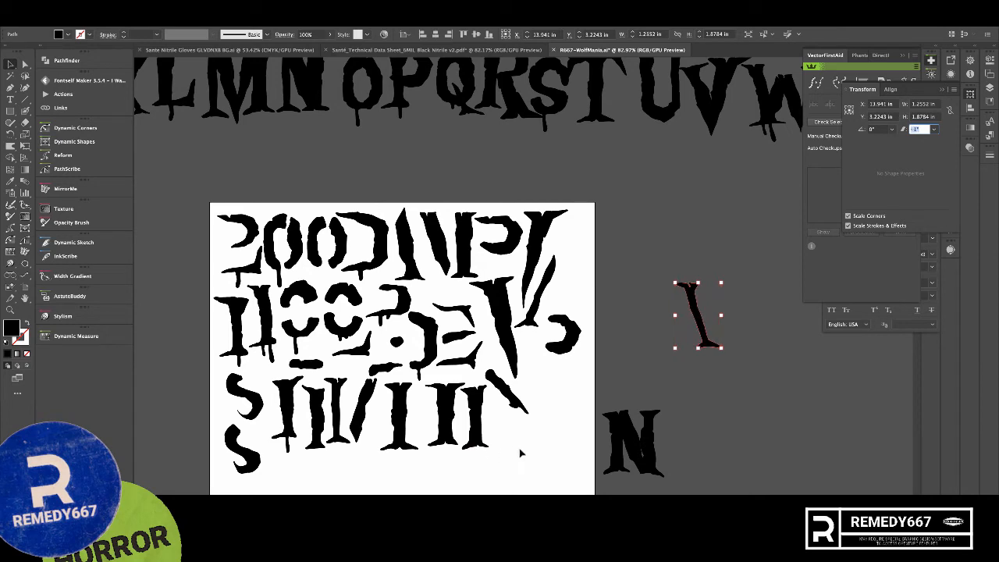
left_click(522, 452)
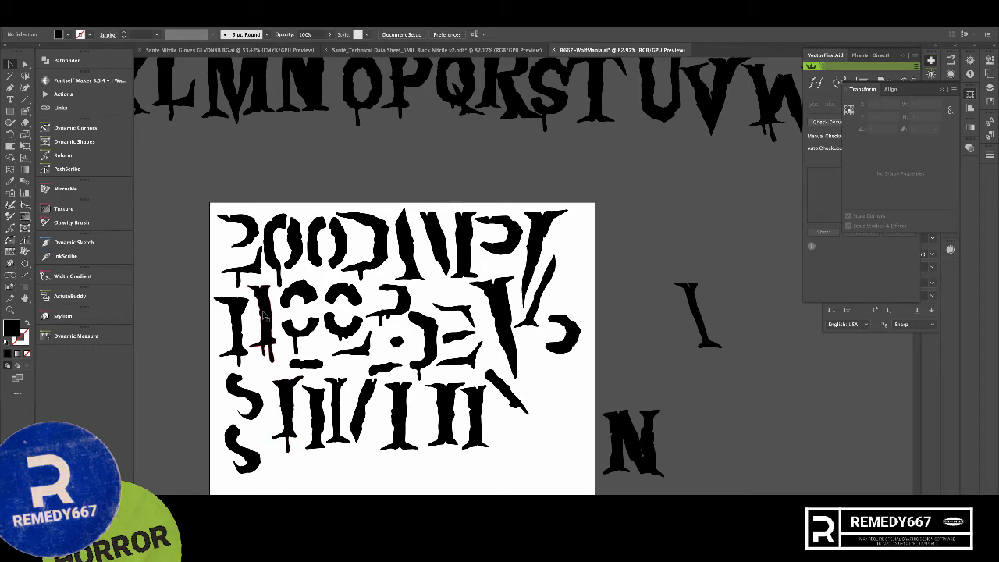
- Try a copy of the dripping stem, sheared the opposite way to about 1.65 in wide, as the X's second diagonal
left_click(264, 320)
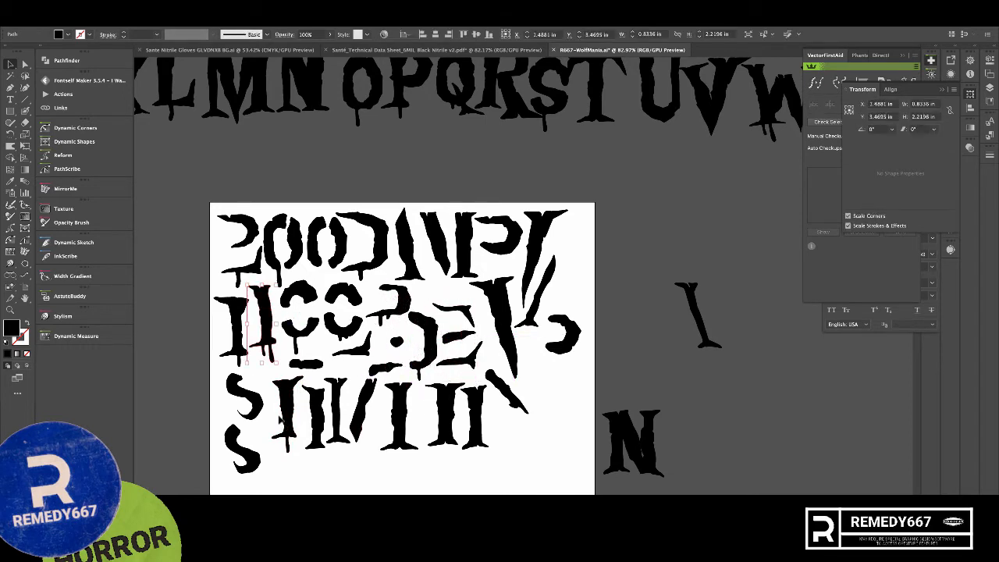
mouse_move(285, 413)
left_mouse_down()
mouse_move(700, 314)
mouse_move(691, 320)
left_mouse_up()
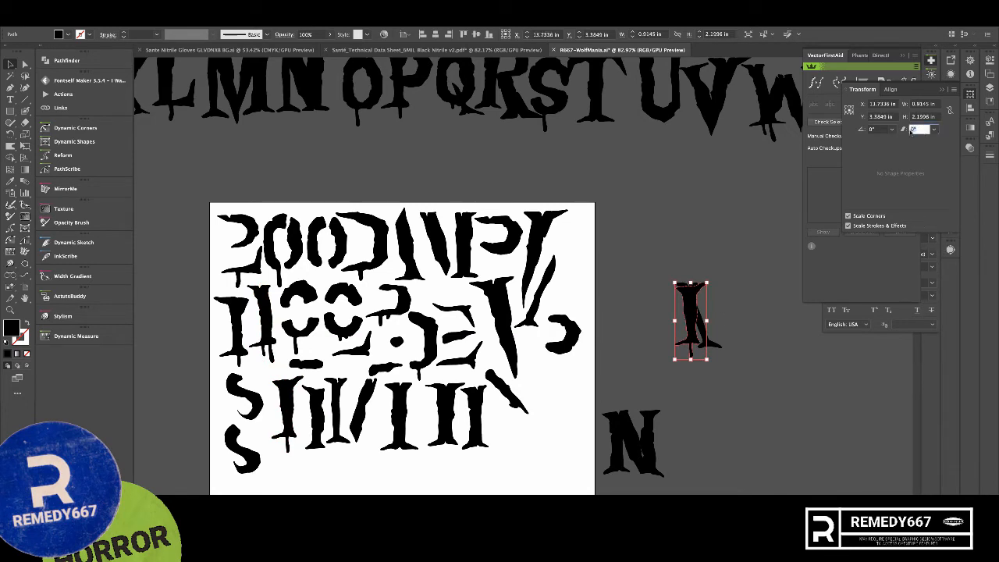
key("Up")
key("Up")
key("Up")
key("Up")
key("Up")
key("Up")
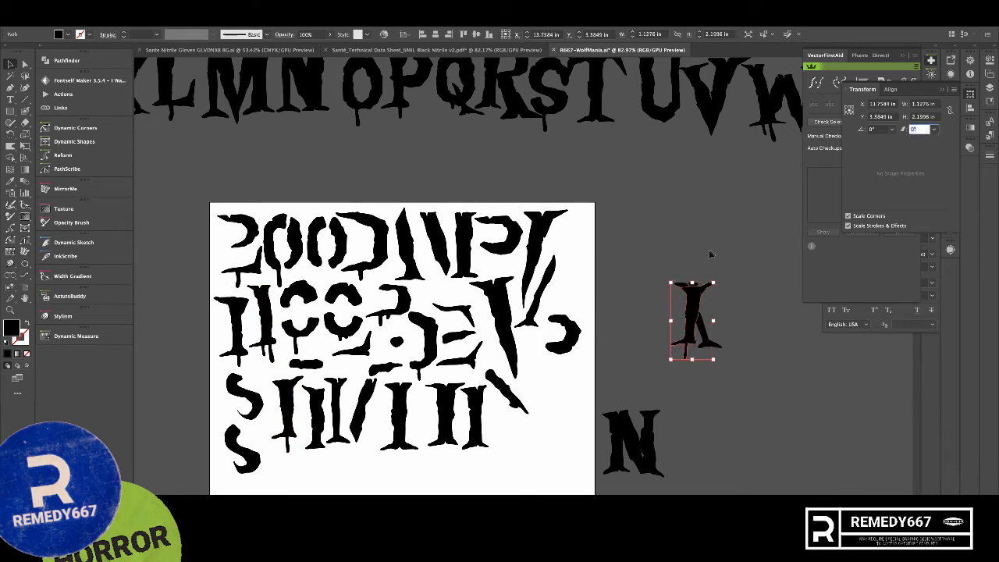
key("Up")
key("Up")
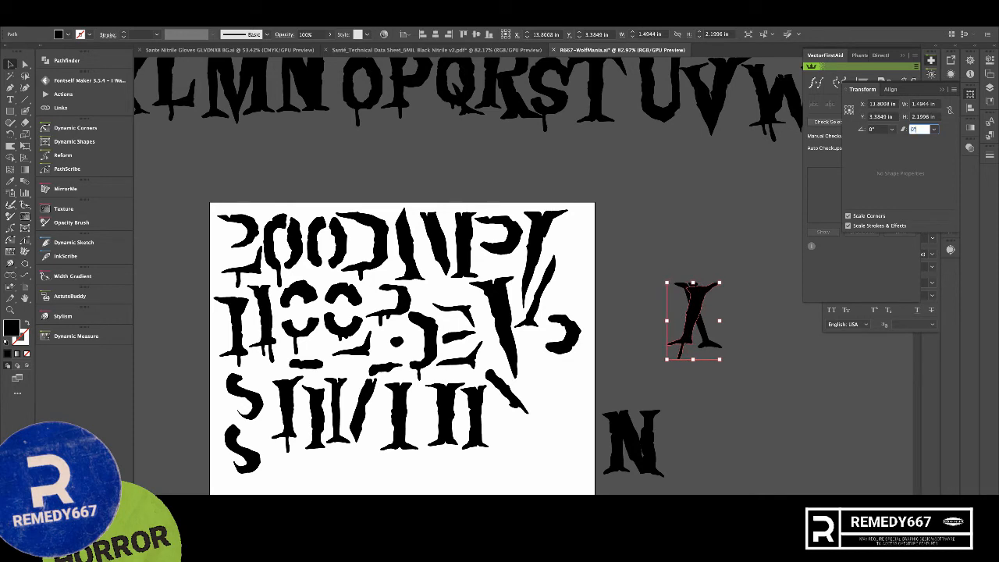
key("Up")
key("Up")
key("Up")
key("Up")
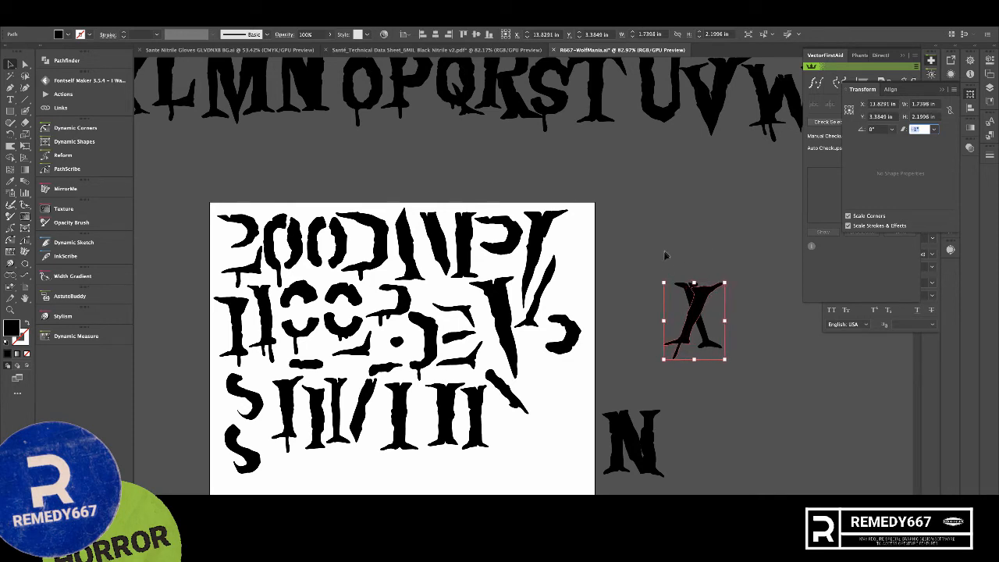
key("Down")
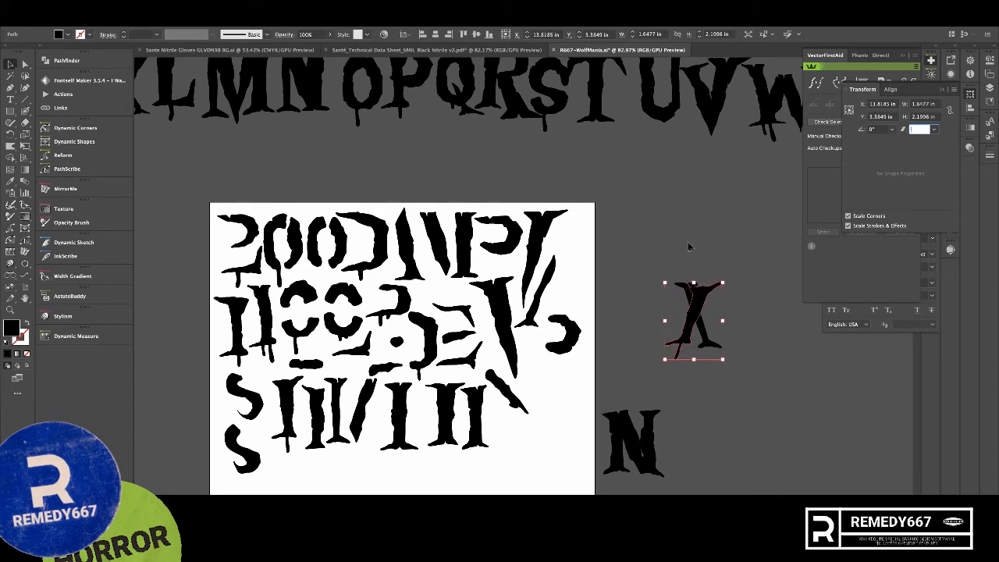
- Delete the dripping diagonal from the X, keeping only the plain slanted stem
left_click(734, 309)
left_click(702, 295)
key("Delete")
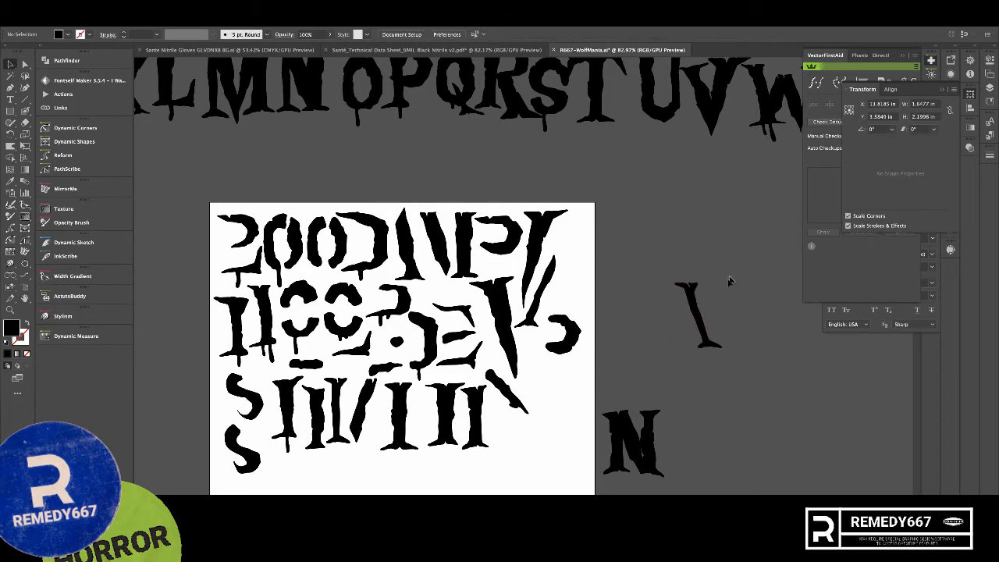
- Lay a scaled-down copy of the first row's tapered slanted stroke across the X's stem and rotate it to 167.63°, foot downward
mouse_move(545, 233)
left_mouse_down()
mouse_move(693, 303)
mouse_move(730, 296)
mouse_move(717, 295)
left_mouse_up()
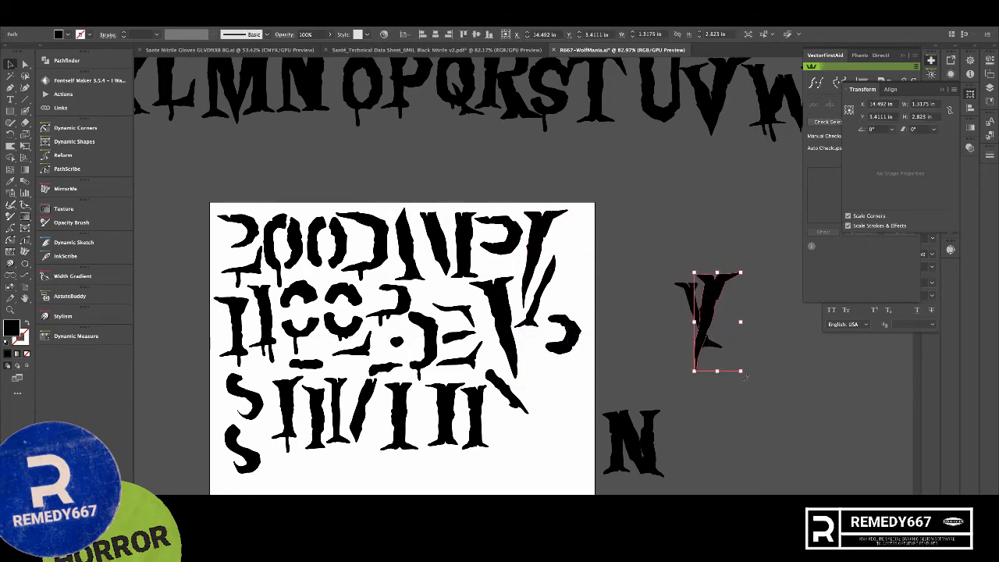
mouse_move(743, 376)
left_mouse_down()
mouse_move(758, 385)
mouse_move(728, 376)
mouse_move(721, 289)
mouse_move(696, 316)
left_mouse_up()
left_click(745, 328)
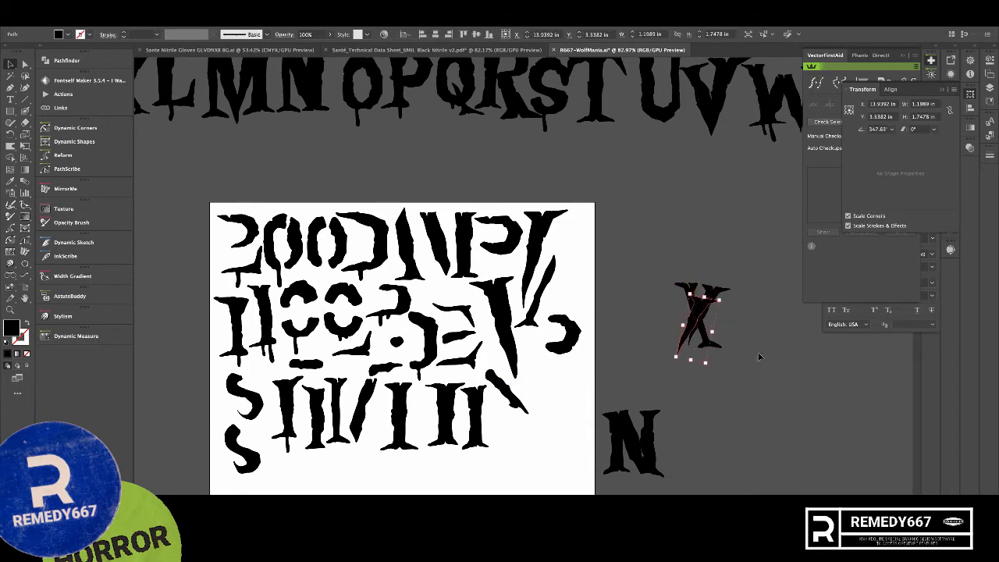
key("r")
mouse_move(759, 353)
left_mouse_down()
mouse_move(654, 272)
mouse_move(625, 283)
left_mouse_up()
key("v")
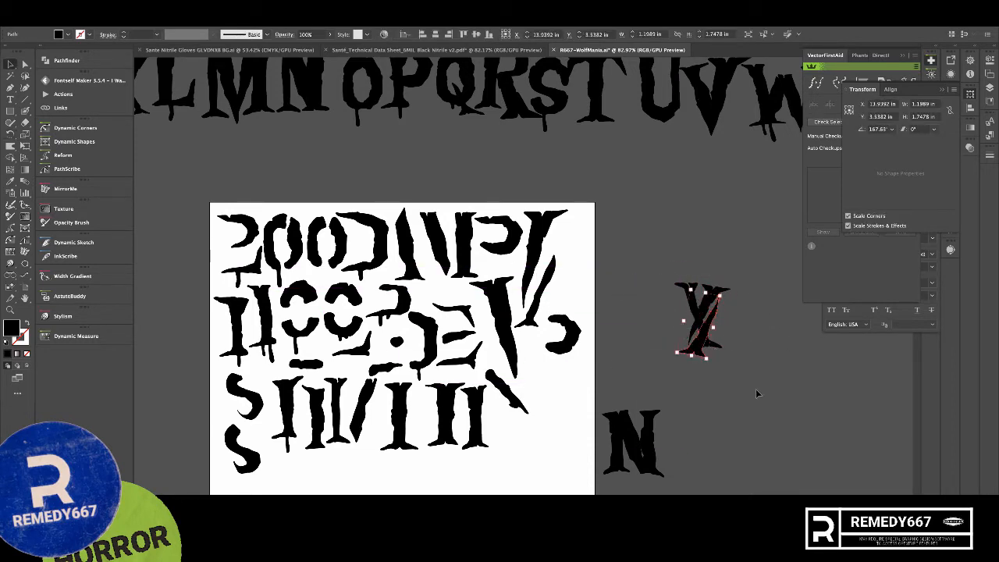
- Reposition the tapered stroke so it crosses behind the plain diagonal with its foot level with that stem's base
left_click_drag(704, 351, 702, 349)
left_click_drag(690, 284, 685, 277)
key("super+z")
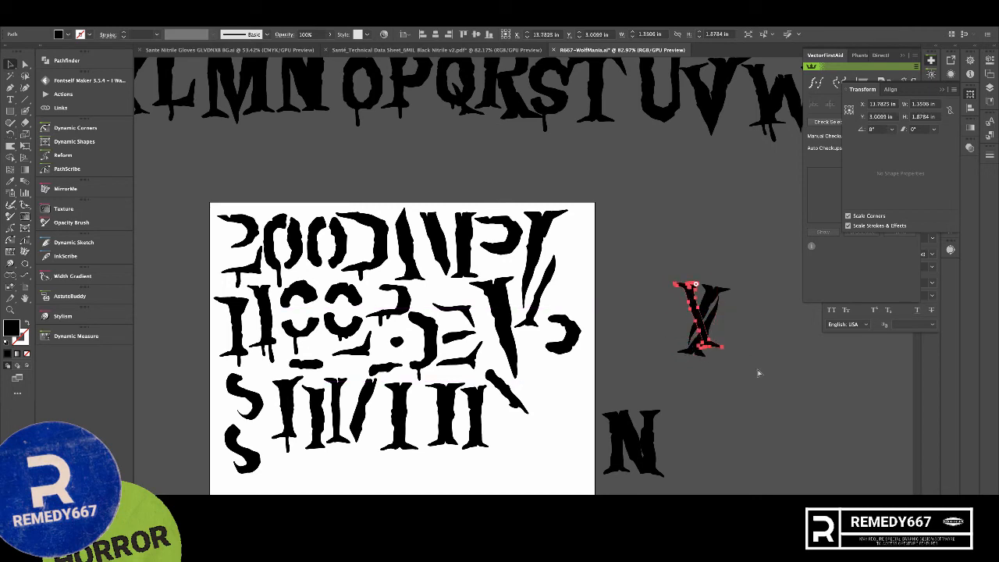
left_click(757, 372)
mouse_move(690, 358)
left_mouse_down()
mouse_move(694, 335)
mouse_move(681, 349)
mouse_move(697, 344)
left_mouse_up()
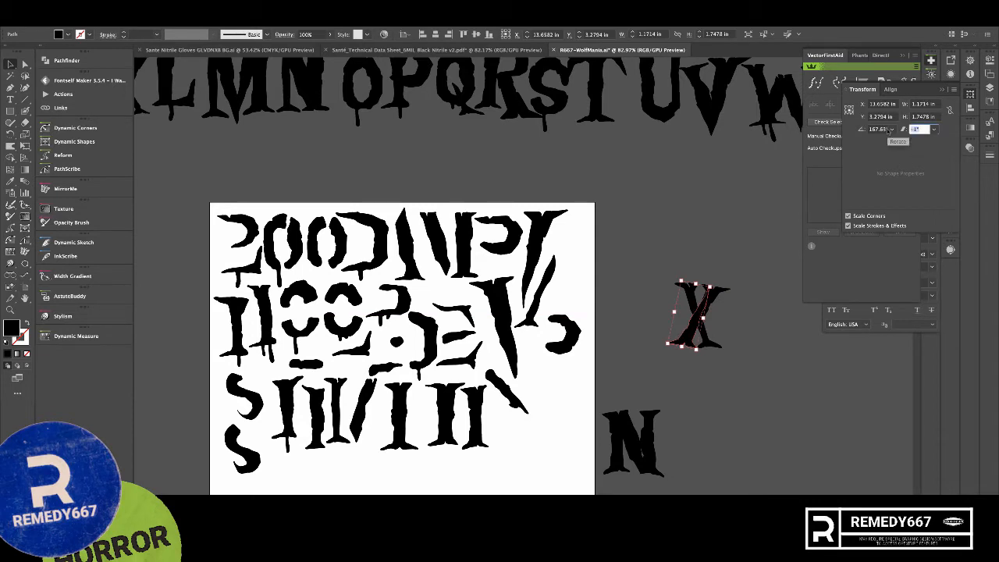
- Adjust the tapered stroke's shear until it slants more strongly, about 1.36 in wide, completing the X's lower leg
key("Down")
key("Down")
key("Down")
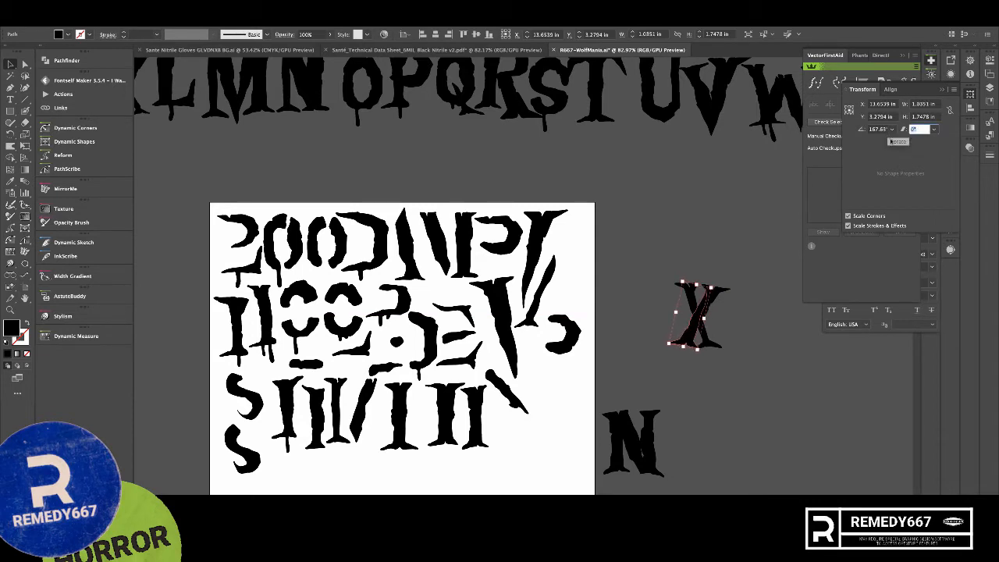
key("Up")
key("Up")
key("Up")
key("Up")
key("Up")
key("Up")
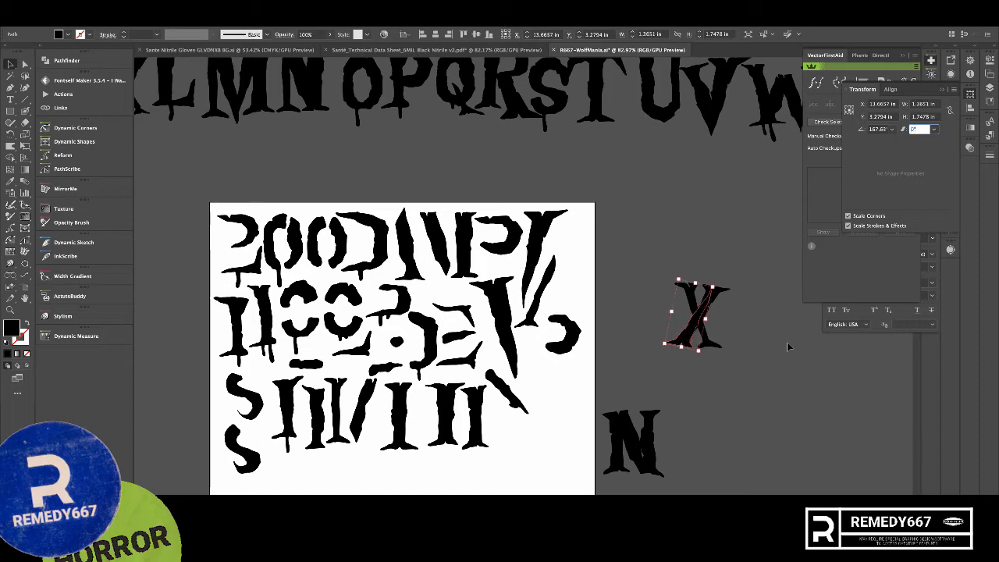
left_click(762, 339)
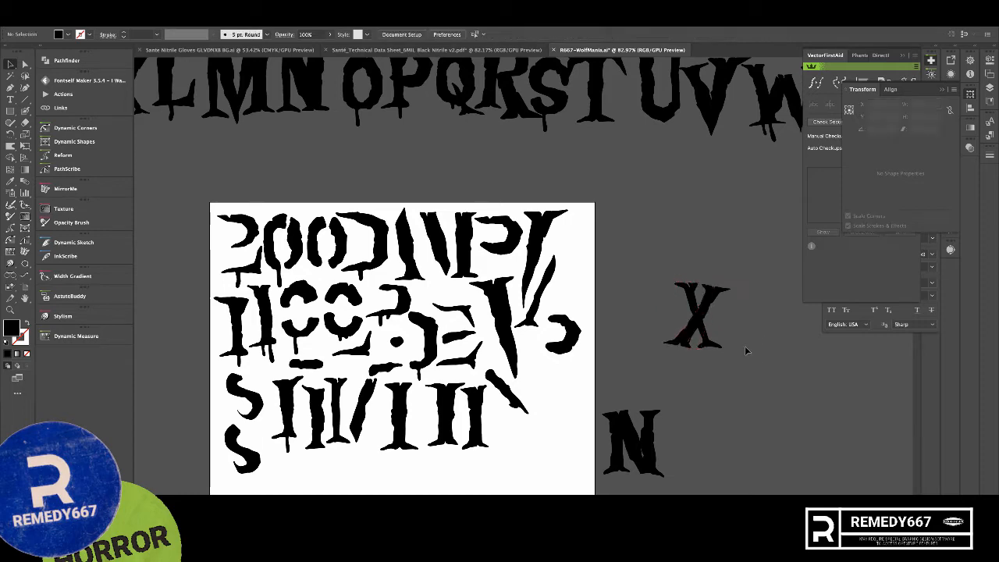
- Erase the tapered tips of the X's two crossing partial strokes where they protrude beyond the opposite stroke's outline
left_click_drag(676, 345, 768, 357)
left_click(761, 227)
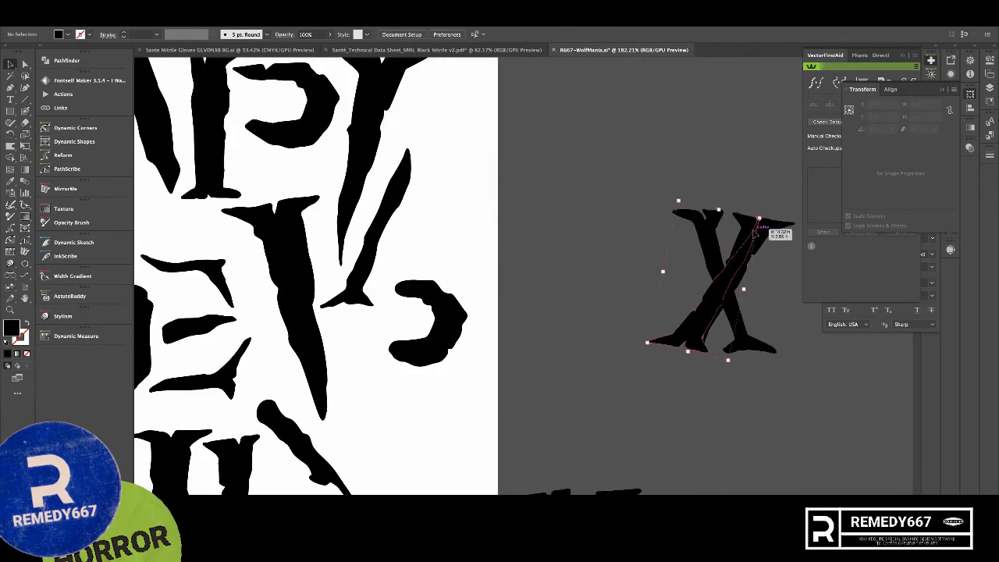
left_click(765, 231)
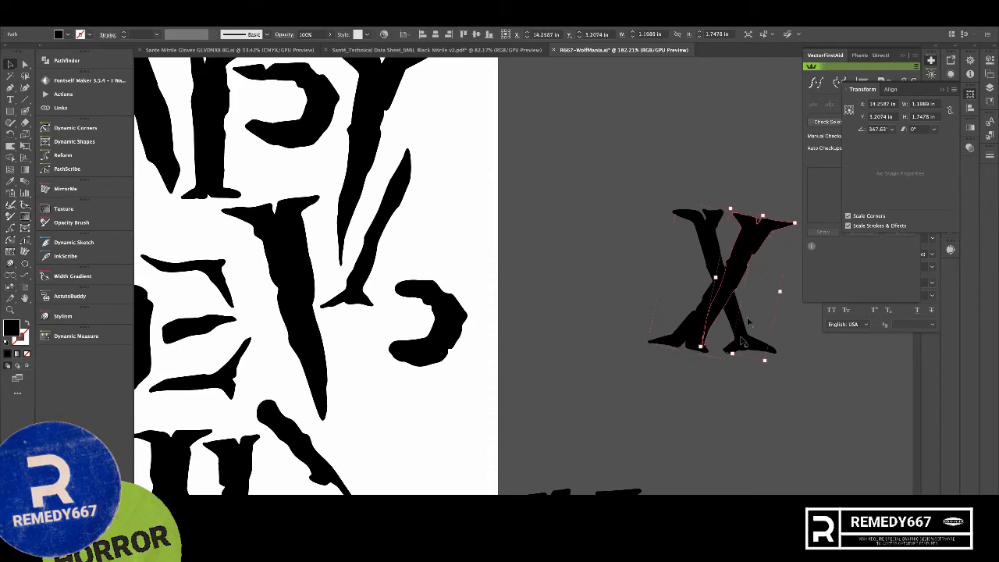
key("shift+e")
mouse_move(705, 355)
left_mouse_down()
mouse_move(712, 309)
mouse_move(775, 310)
mouse_move(731, 304)
left_mouse_up()
left_click(695, 331, "super")
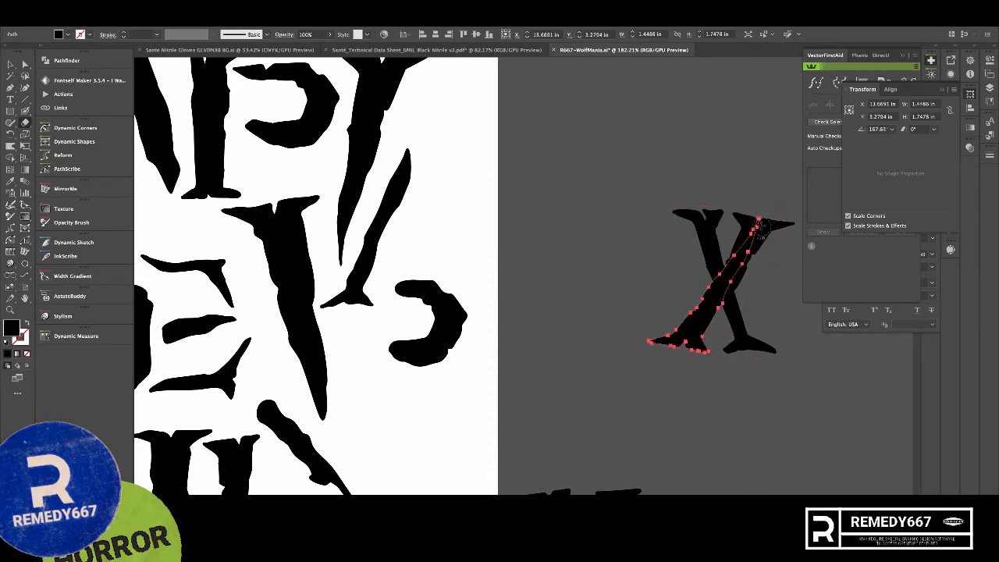
left_click_drag(763, 221, 756, 235)
left_click(791, 275, "super")
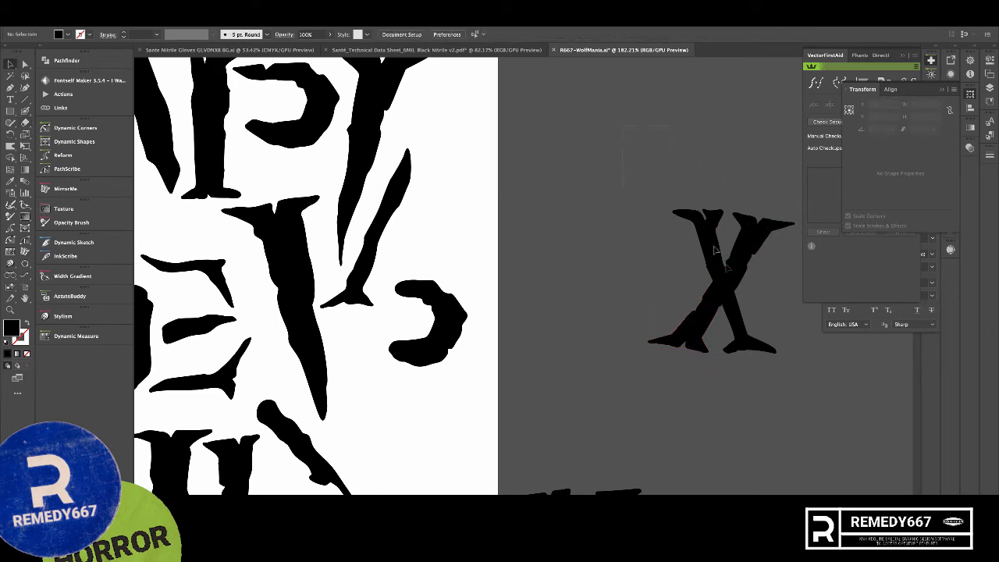
- Group all the parts of the X and rotate the group to 6.6°
left_click_drag(728, 268, 820, 381)
key("super+g")
key("r")
left_click_drag(725, 294, 646, 372)
left_click(804, 334, "super")
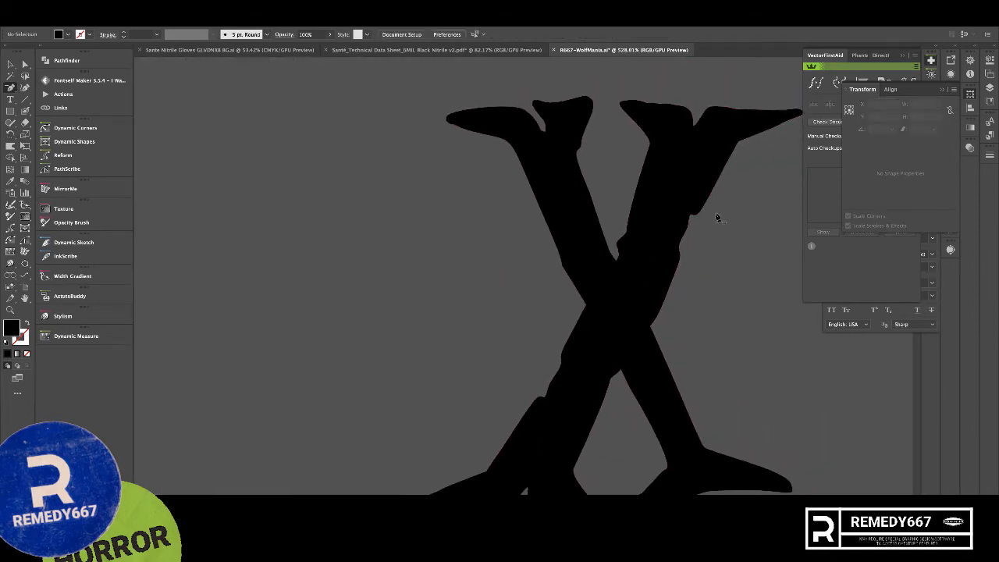
- Remove the anchor points that form the notches and bumps along both edges of the X's lower-left leg
left_click_drag(531, 378, 594, 418)
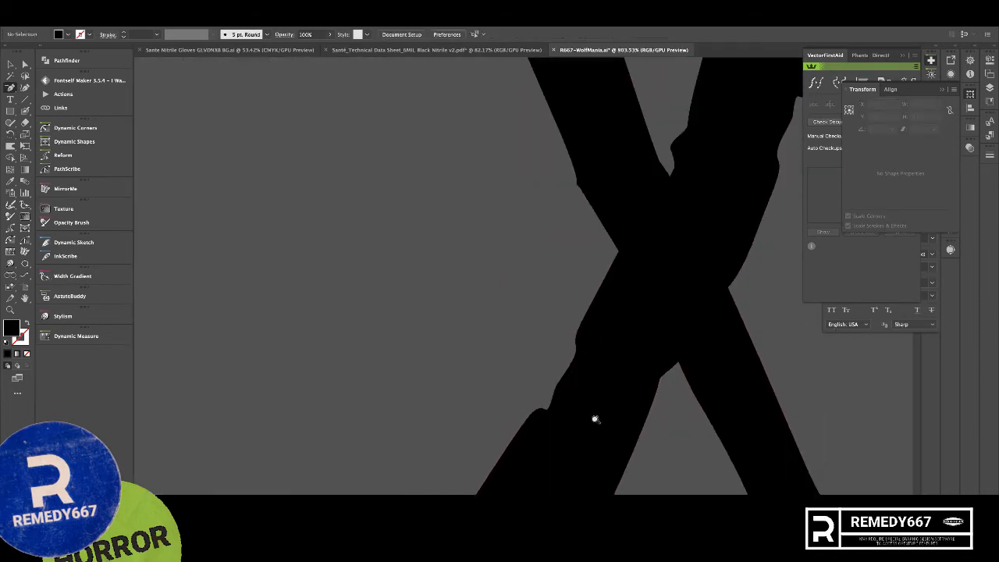
left_click(555, 412, "super")
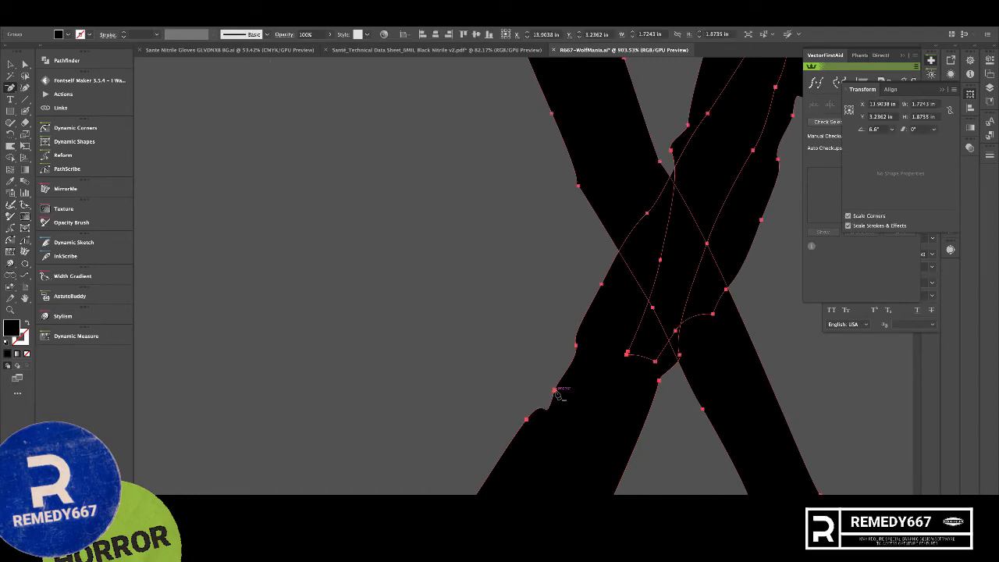
left_click(556, 392, "super")
left_click_drag(583, 427, 677, 332)
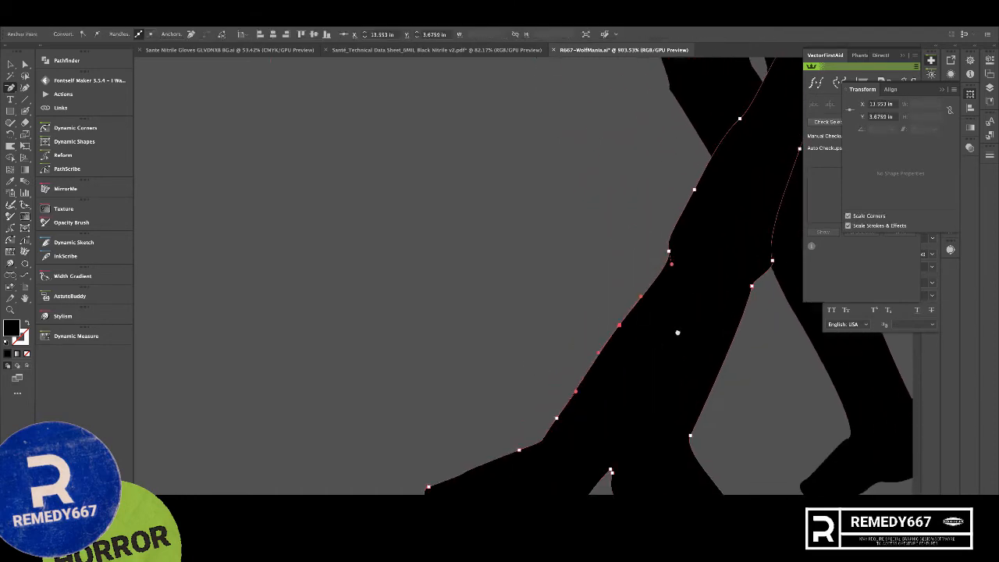
left_click(774, 263)
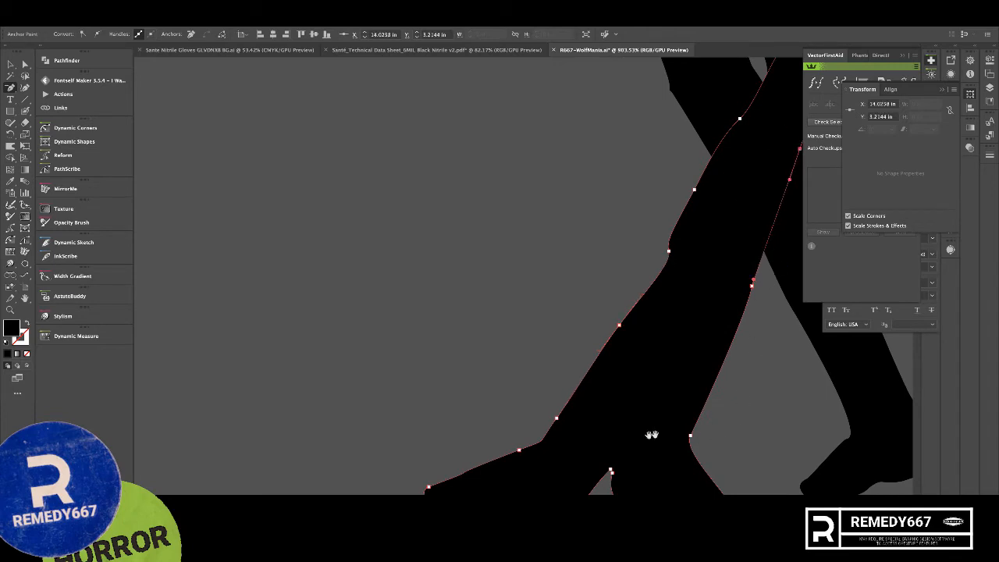
left_click_drag(652, 435, 670, 408)
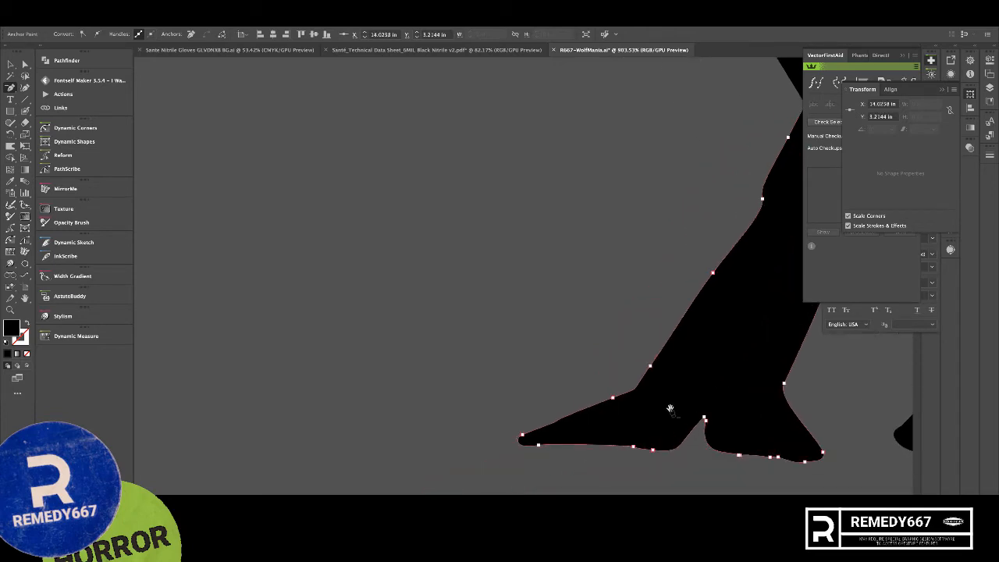
left_click(538, 445)
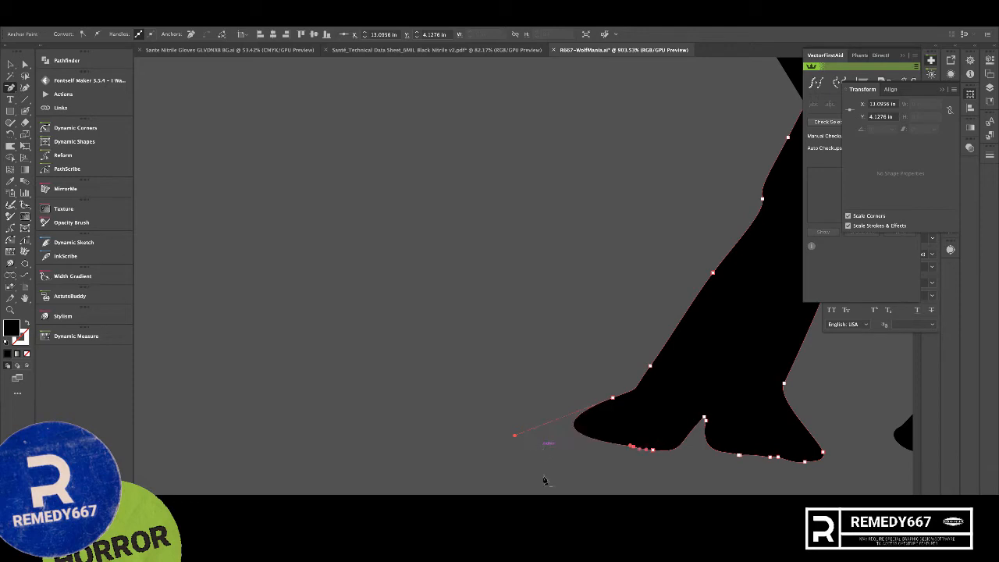
key("super+z")
key("super+z")
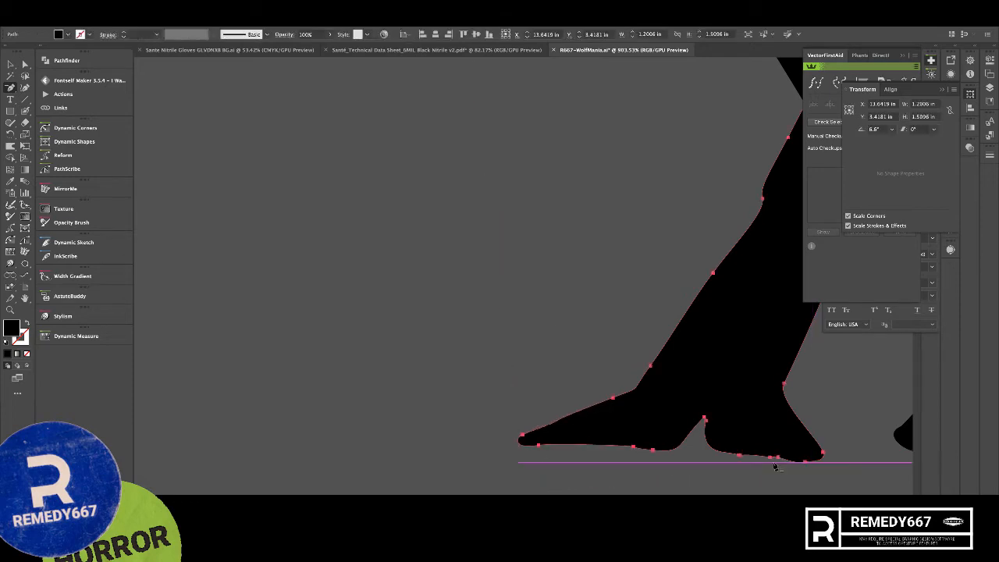
- Remove a surplus anchor point from the underside of the X's foot and place the X after the W in the alphabet row
left_click(778, 458)
scroll(786, 482, "down", 10)
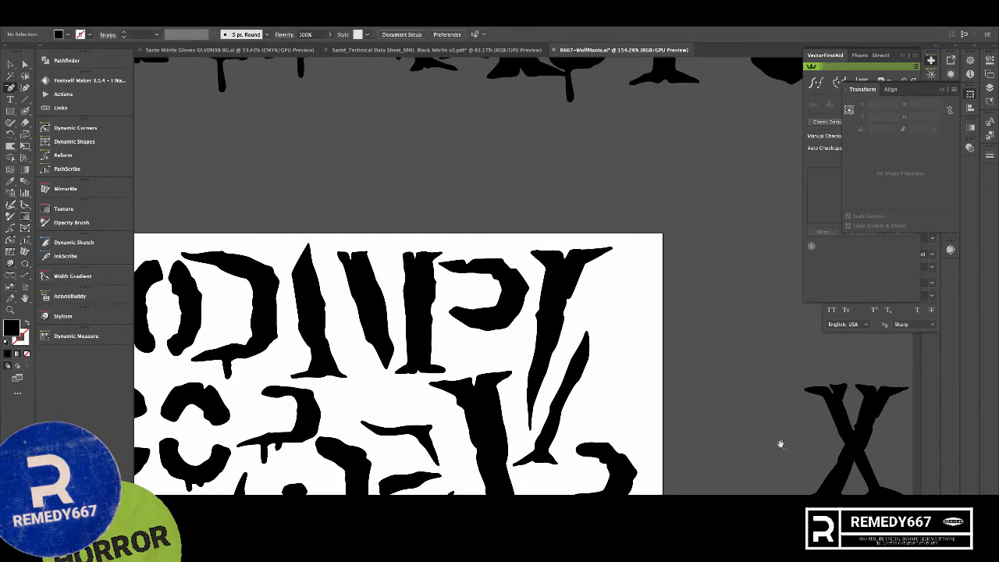
left_click_drag(778, 441, 515, 408)
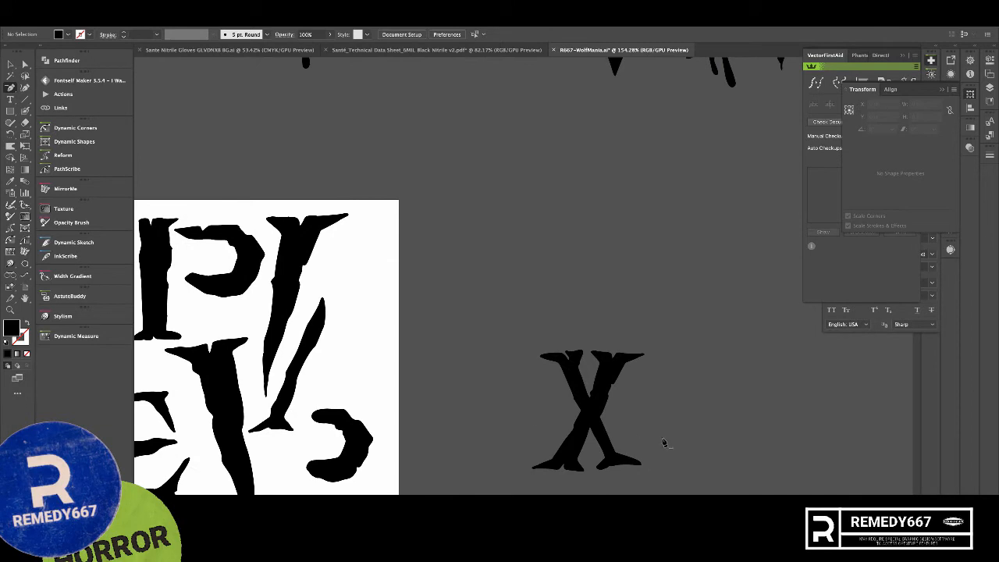
key("v")
left_click_drag(605, 394, 718, 238)
- Copy the small footed slanted stroke and the first row's large tapered stroke side by side onto the empty canvas beside the artboard
left_click(513, 442)
left_click_drag(513, 442, 560, 416)
mouse_move(506, 466)
left_mouse_down()
mouse_move(516, 376)
mouse_move(640, 372)
left_mouse_up()
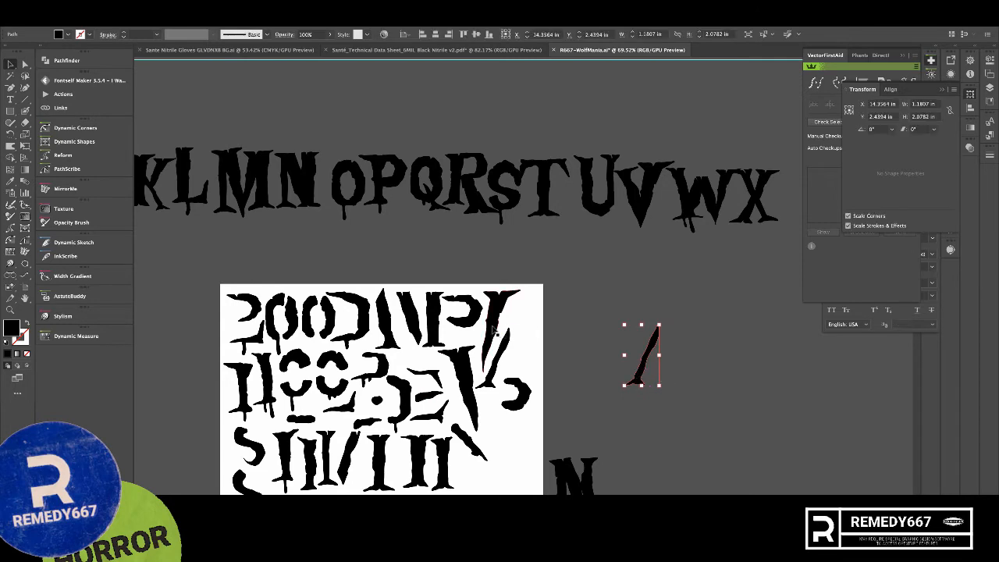
left_click_drag(491, 327, 679, 351)
- Rotate the small slanted stroke 180° and reflect it across the vertical axis to form the Y's left arm
left_click(642, 377)
key("r")
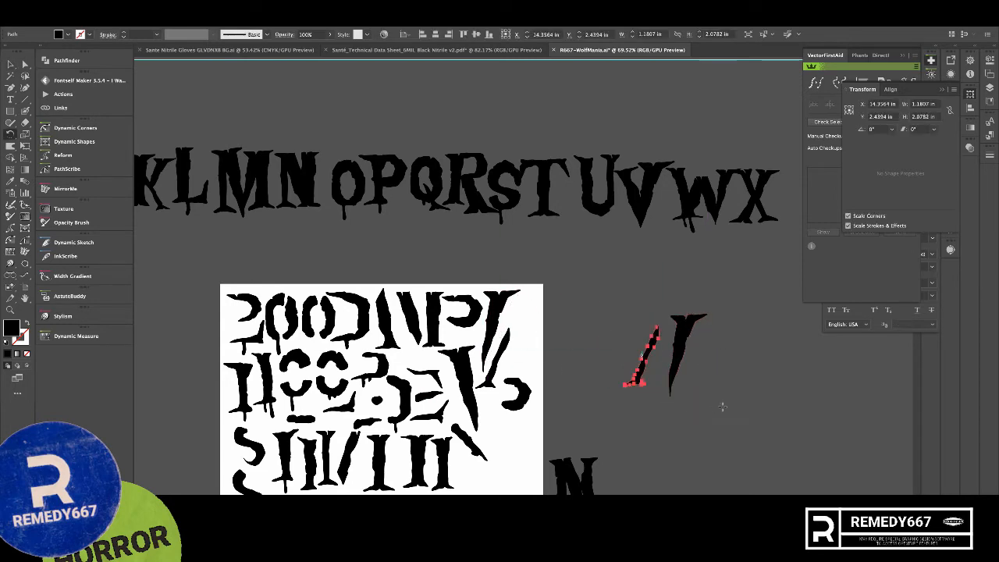
mouse_move(723, 409)
left_mouse_down()
mouse_move(532, 266)
mouse_move(593, 319)
left_mouse_up()
key("v")
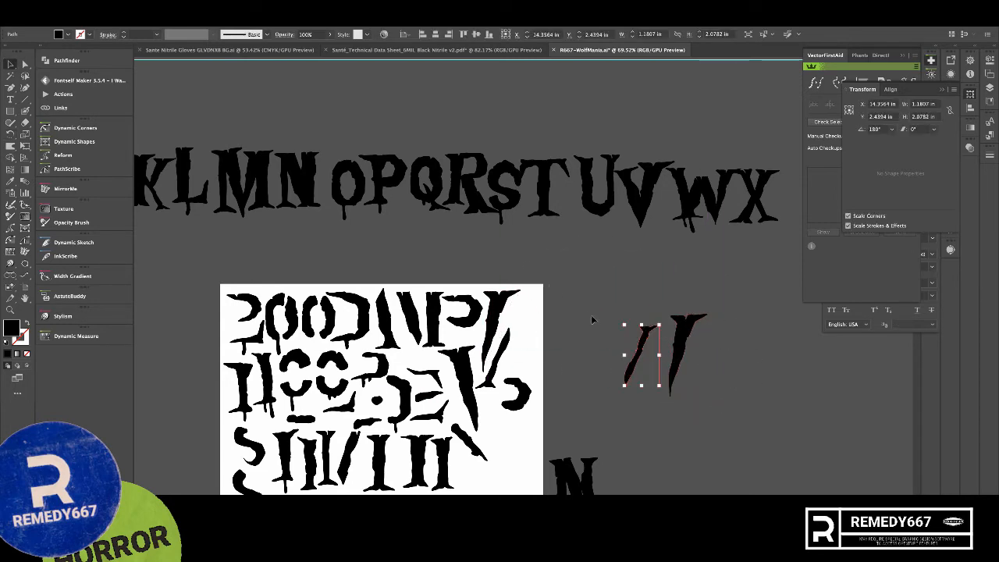
right_click(644, 350)
mouse_move(700, 481)
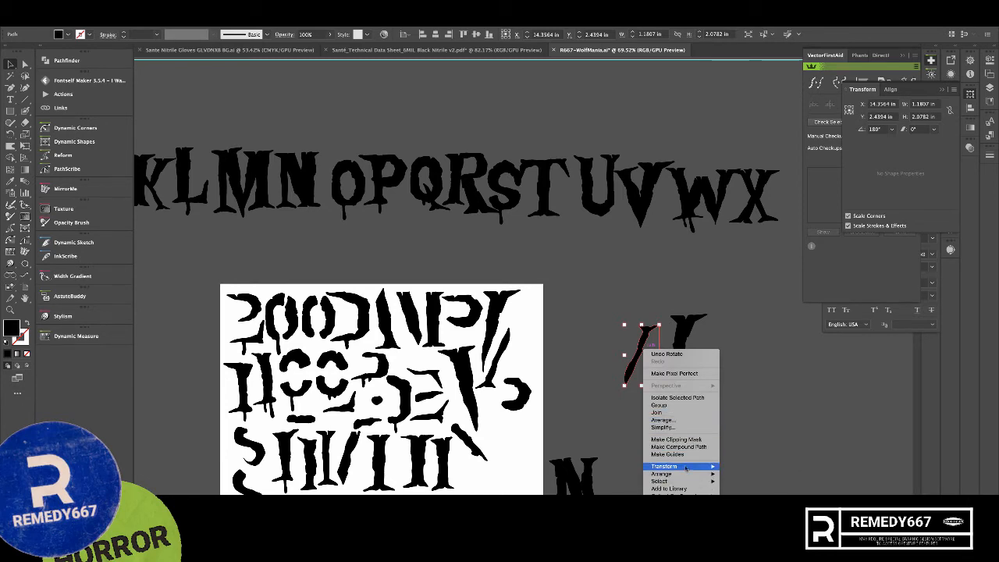
mouse_move(685, 466)
left_click(747, 492)
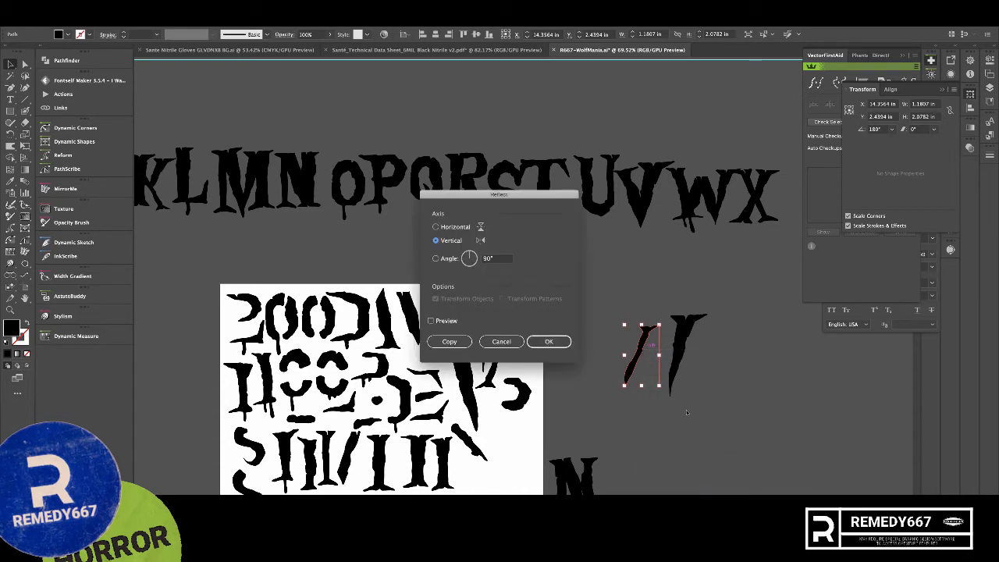
left_click(549, 341)
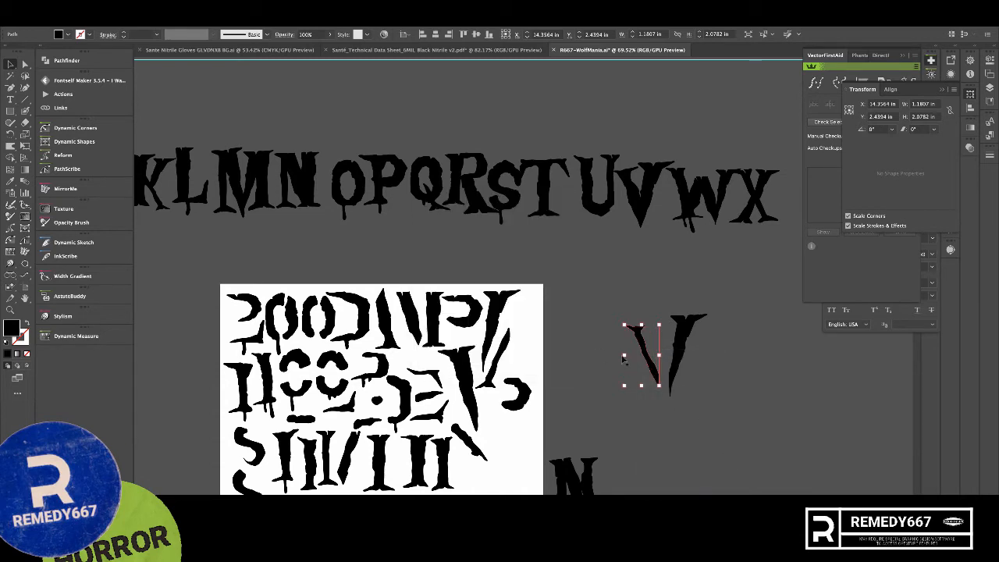
- Overlap the two strokes as the Y's arms and shear the larger one until it is about 1.76 in wide
mouse_move(660, 364)
left_mouse_down()
mouse_move(679, 355)
mouse_move(689, 330)
left_mouse_up()
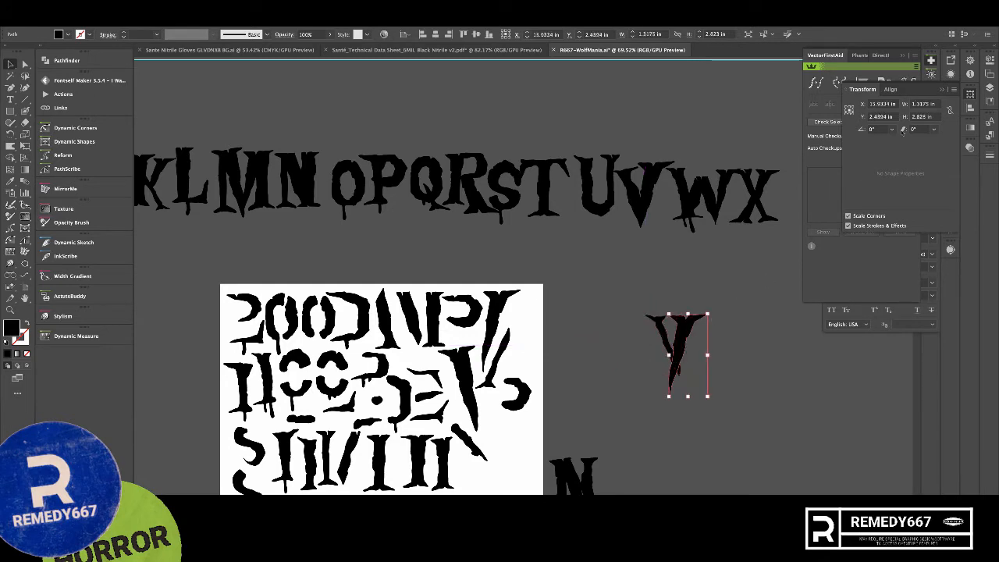
key("Up")
key("Up")
key("Up")
key("Up")
key("Up")
key("Up")
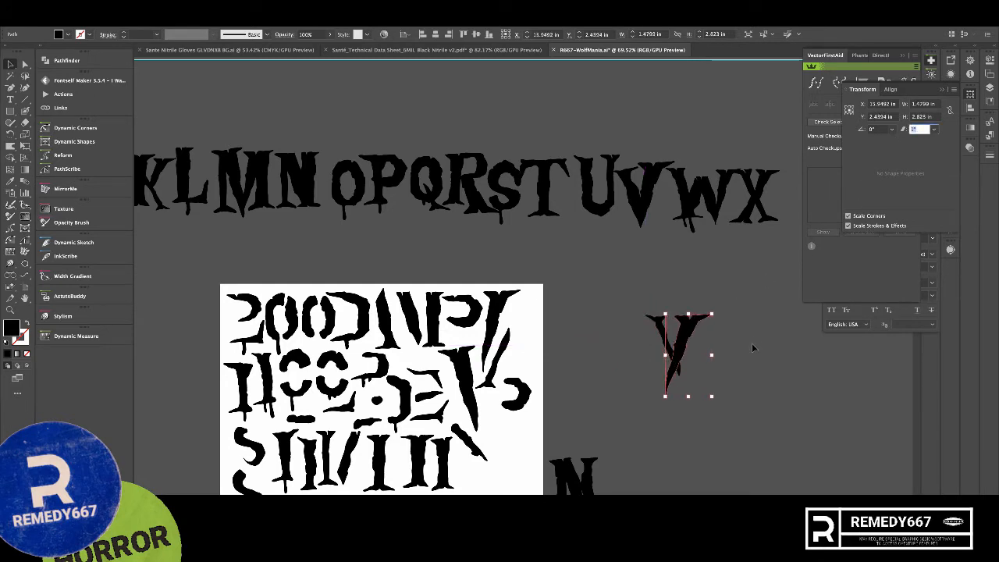
mouse_move(699, 320)
left_mouse_down()
mouse_move(707, 317)
mouse_move(692, 319)
left_mouse_up()
left_click(697, 392)
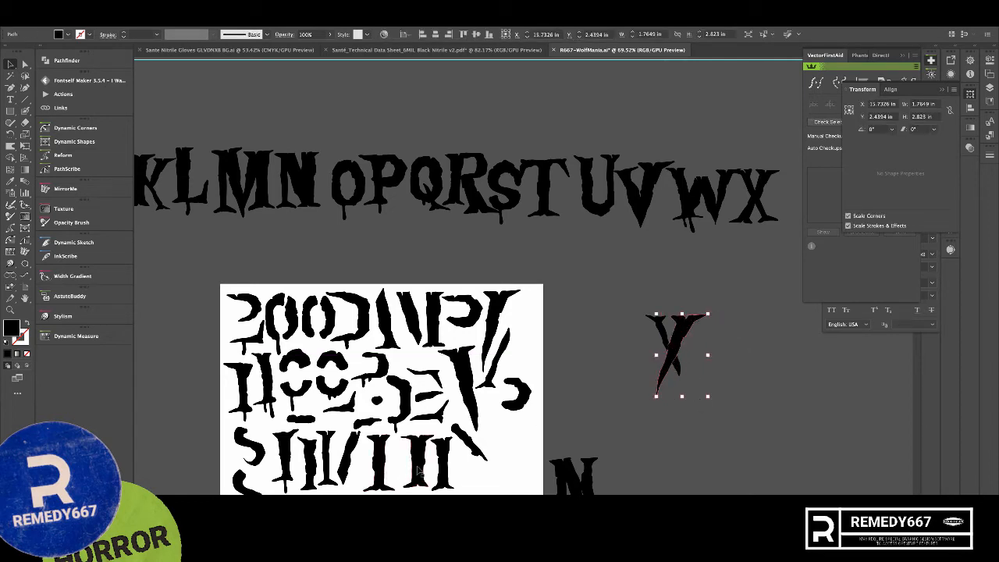
- Copy a serifed stem from the artboard's bottom row beneath the Y's arms and erase the stem's top serif
mouse_move(419, 470)
left_mouse_down()
mouse_move(672, 358)
mouse_move(773, 354)
left_mouse_up()
key("shift+e")
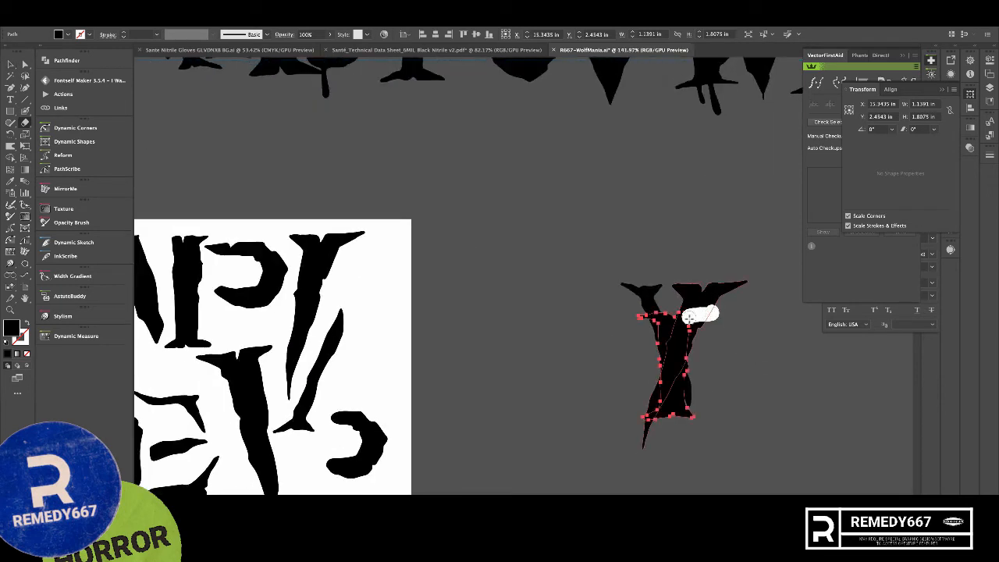
mouse_move(689, 318)
left_mouse_down()
mouse_move(686, 332)
mouse_move(661, 347)
mouse_move(701, 313)
mouse_move(629, 325)
left_mouse_up()
- Erase the large arm's tapered lower tip so that both arms of the Y end inside the stem
left_click(699, 365, "ctrl")
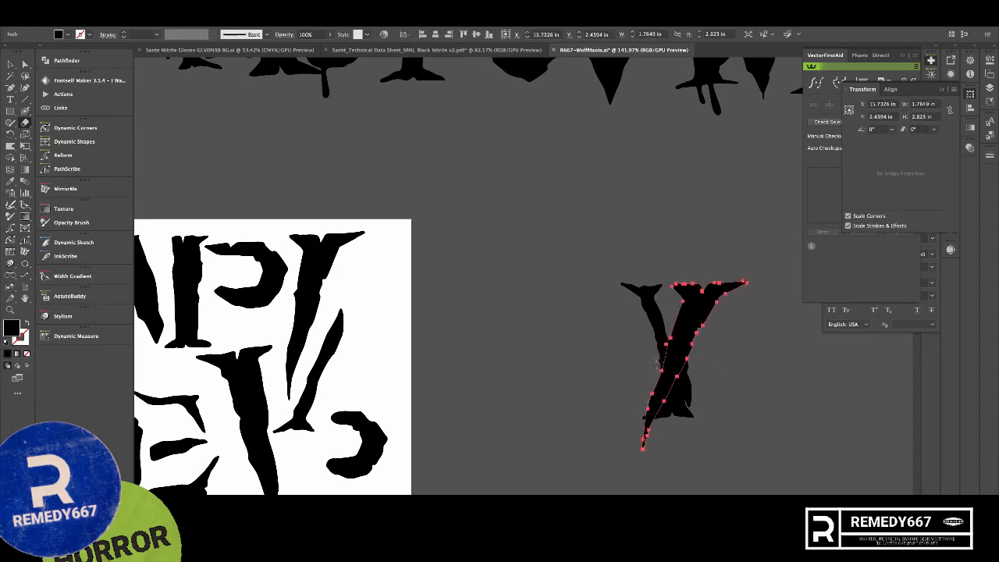
mouse_move(660, 358)
left_mouse_down()
mouse_move(653, 474)
mouse_move(648, 408)
mouse_move(690, 386)
mouse_move(671, 355)
left_mouse_up()
left_click(675, 401, "ctrl")
left_click(687, 398, "ctrl")
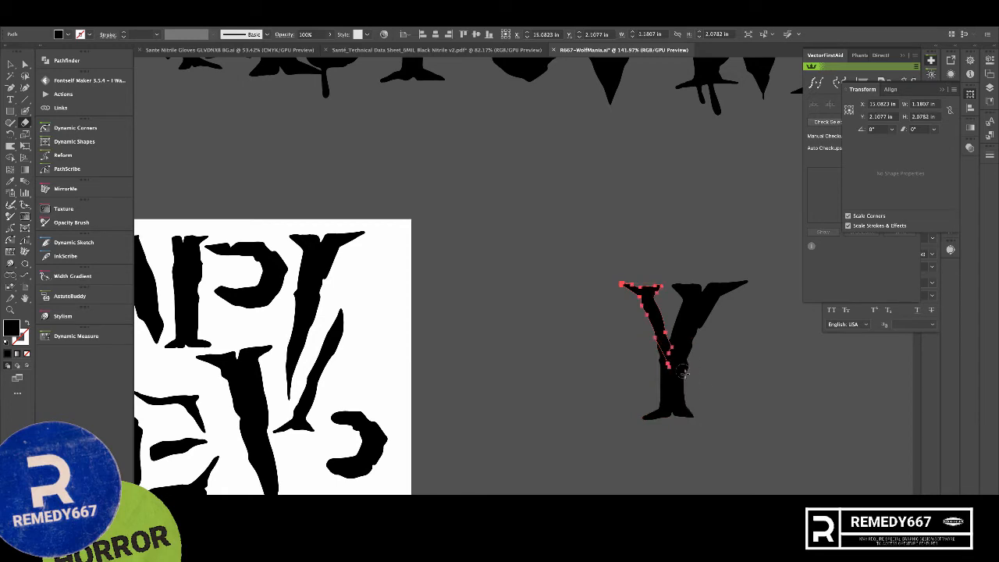
left_click(736, 417, "ctrl")
- Group the Y's three parts and place the letter after the X in the alphabet row
left_click_drag(606, 268, 604, 269)
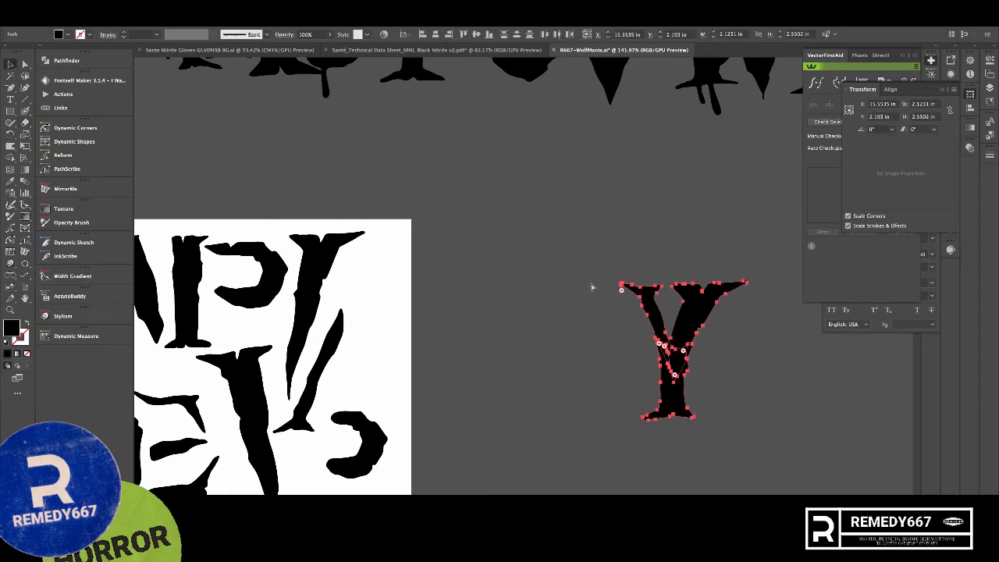
key("ctrl+g")
left_click(620, 359)
left_click_drag(711, 377, 737, 252)
left_click(593, 414)
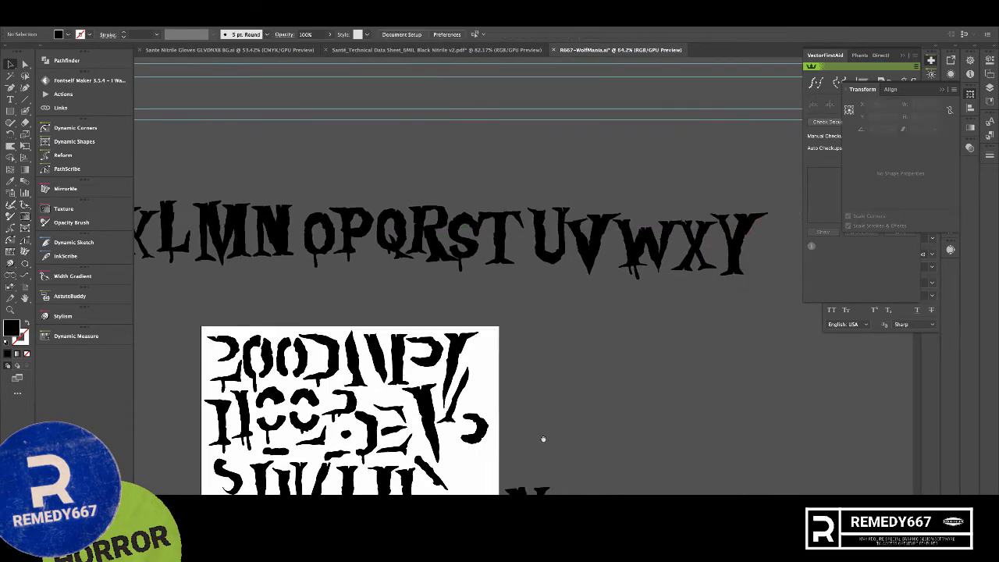
- Copy the bottom row's short slanted stroke and a dripping base piece onto the empty canvas to start the Z
scroll(539, 437, "down", 3)
left_click_drag(330, 416, 652, 330)
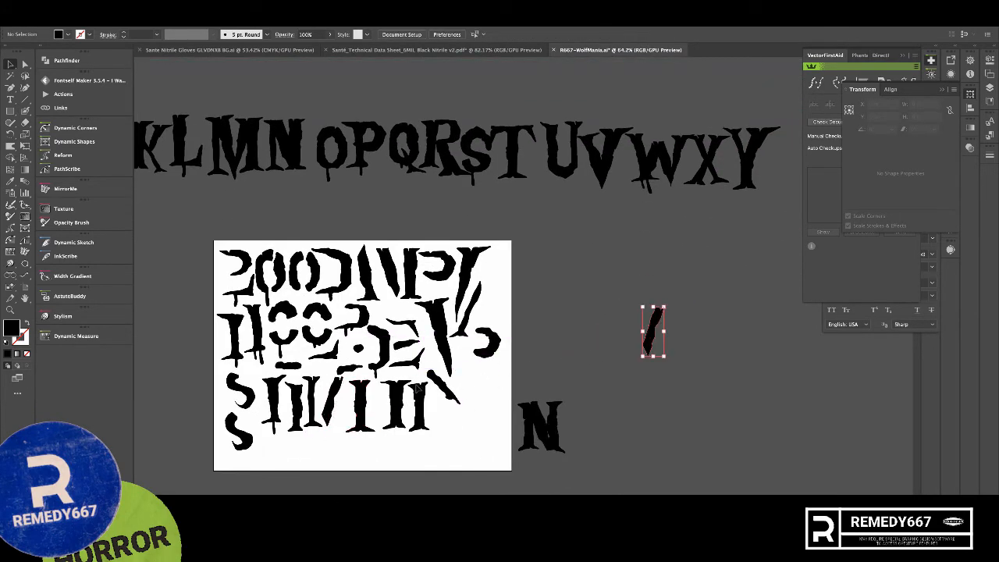
left_click_drag(288, 282, 668, 349)
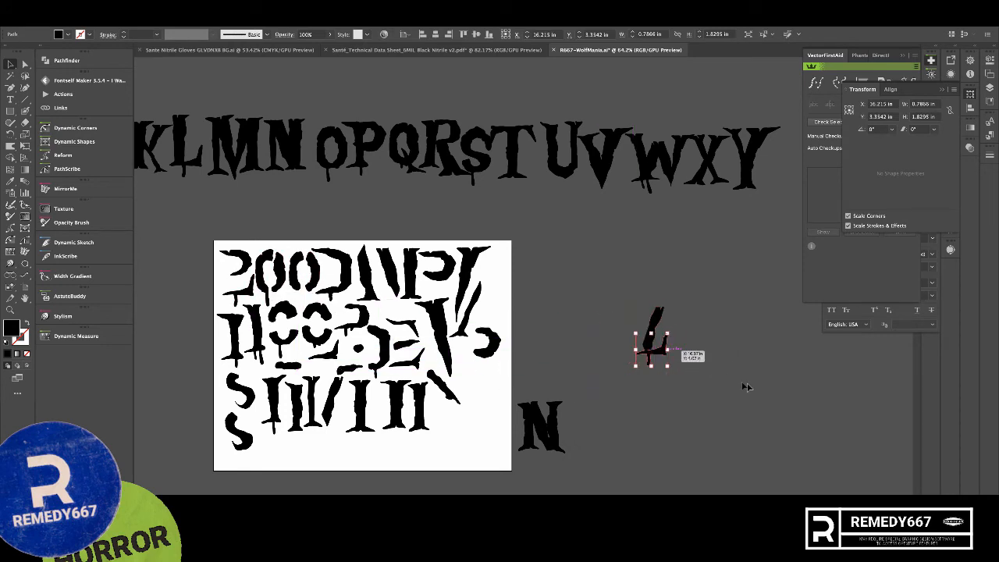
left_click(749, 389)
- Replace the Z's short slanted stroke with a copy of the first row's large tapered stroke, set against the dripping base
left_click(661, 314)
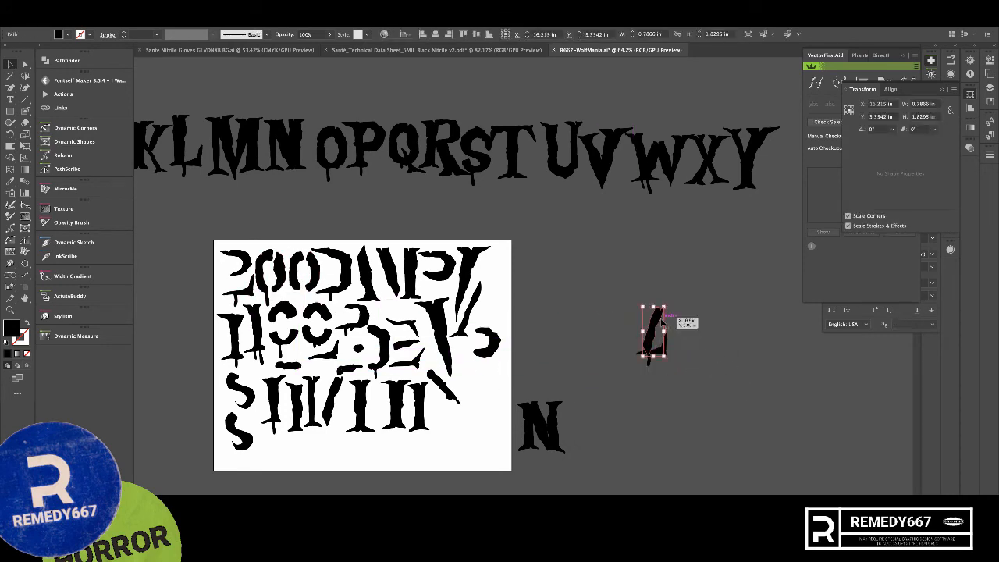
key("Delete")
left_click_drag(470, 262, 657, 316)
left_click(564, 332)
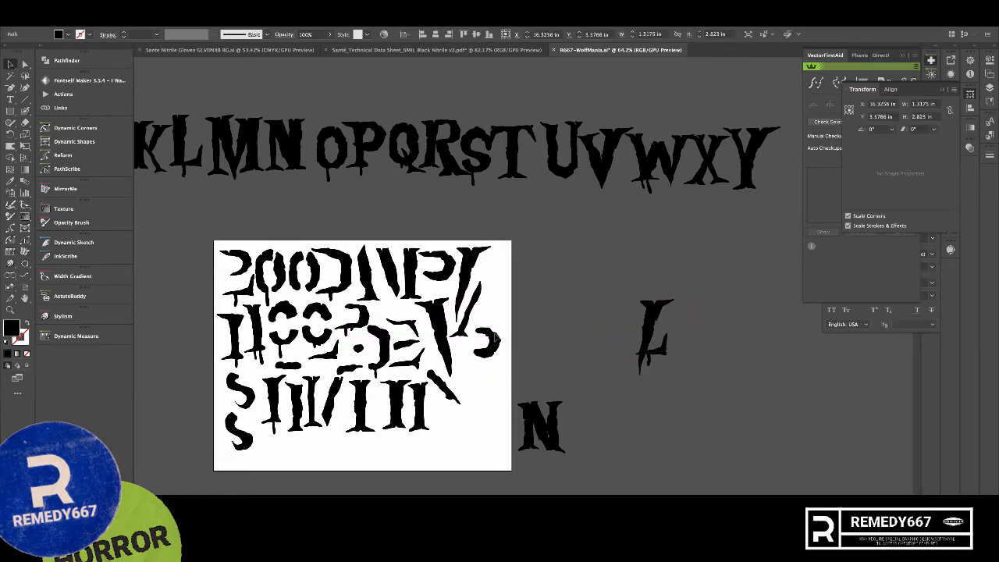
- Copy the E's lower arm, rotate it 180° and align it over the top of the tapered stroke as the Z's upper bar
left_click_drag(414, 365, 601, 272)
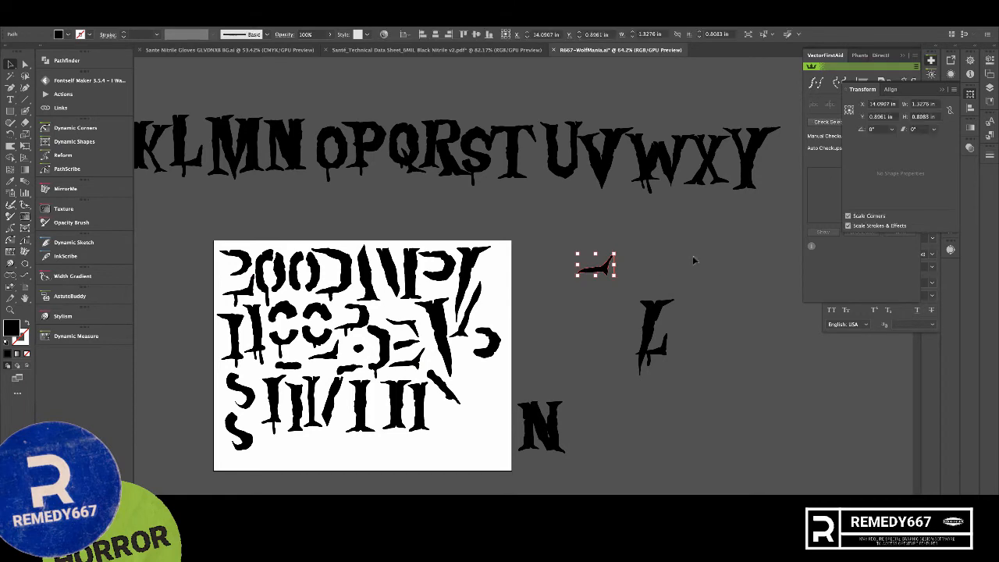
key("r")
left_click_drag(490, 250, 628, 260)
key("v")
left_click(667, 241)
left_click_drag(642, 301, 839, 326)
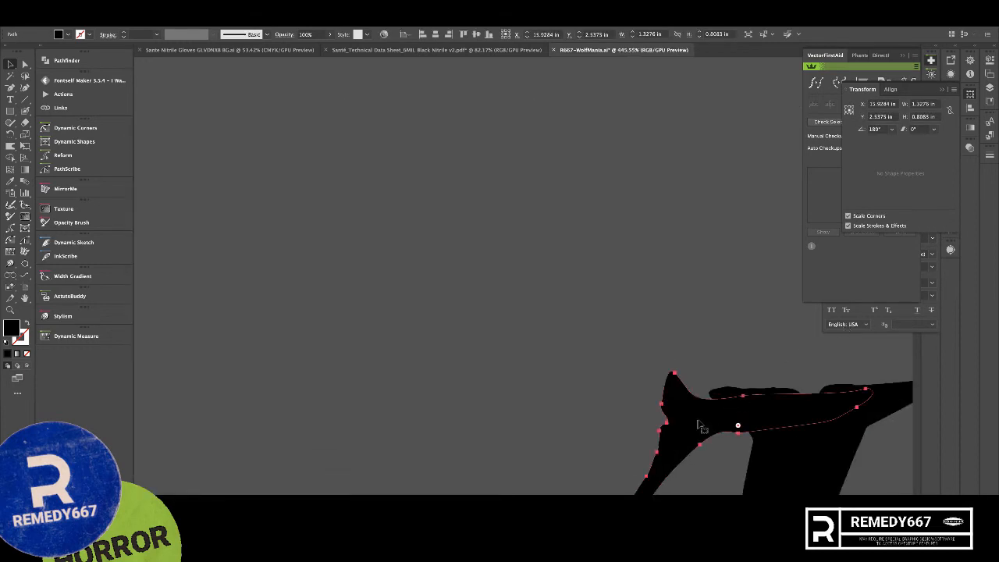
left_click_drag(709, 419, 693, 415)
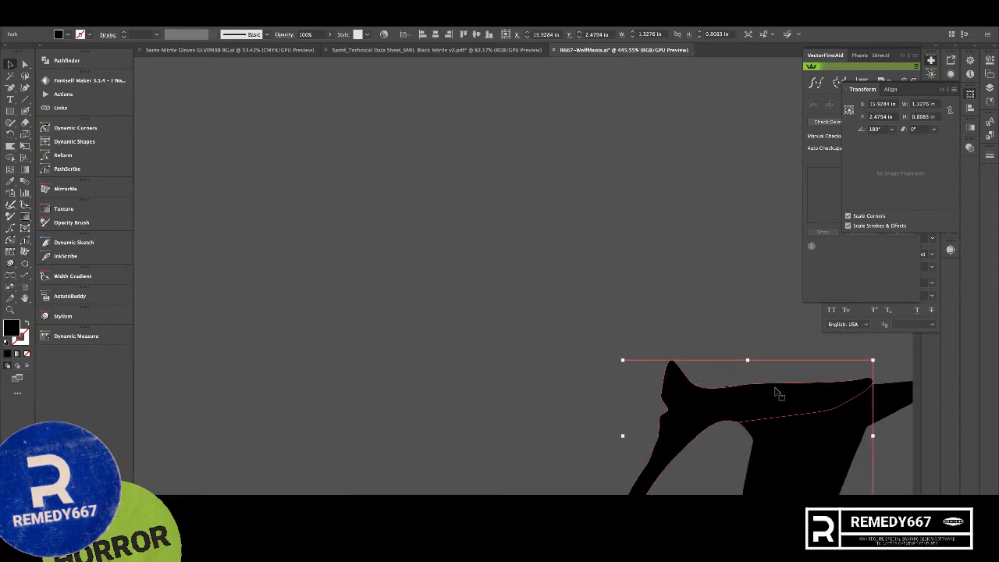
- Erase the excess end of the Z's upper bar where it overlaps the tapered stroke
key("shift+e")
mouse_move(741, 375)
left_mouse_down()
mouse_move(780, 383)
mouse_move(871, 372)
mouse_move(868, 384)
mouse_move(786, 403)
left_mouse_up()
left_click(772, 320, "super")
left_click_drag(782, 456, 605, 108)
mouse_move(681, 392)
left_mouse_down()
mouse_move(673, 388)
mouse_move(684, 390)
left_mouse_up()
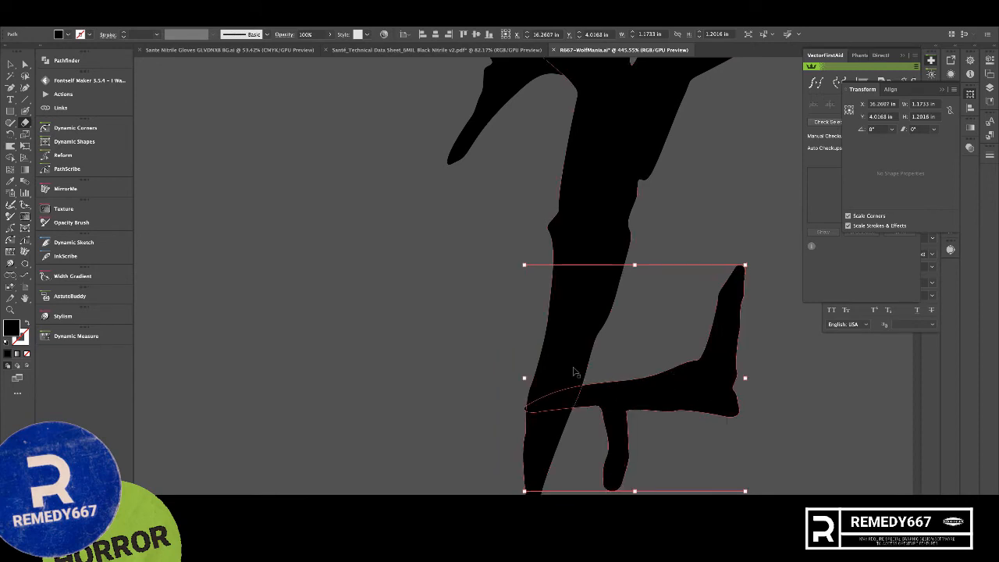
- Erase the tapered stroke's tip that extends below the Z's dripping base and nudge the stroke slightly to the right
left_click(598, 450)
mouse_move(593, 419)
left_mouse_down()
mouse_move(529, 426)
mouse_move(524, 483)
mouse_move(562, 465)
left_mouse_up()
left_click_drag(630, 488, 633, 468)
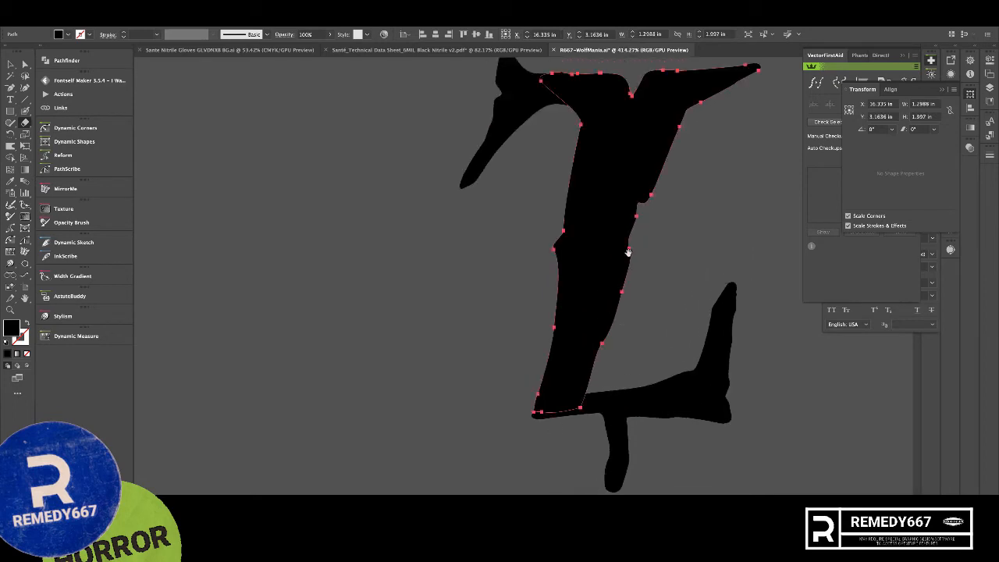
left_click_drag(662, 376, 550, 367)
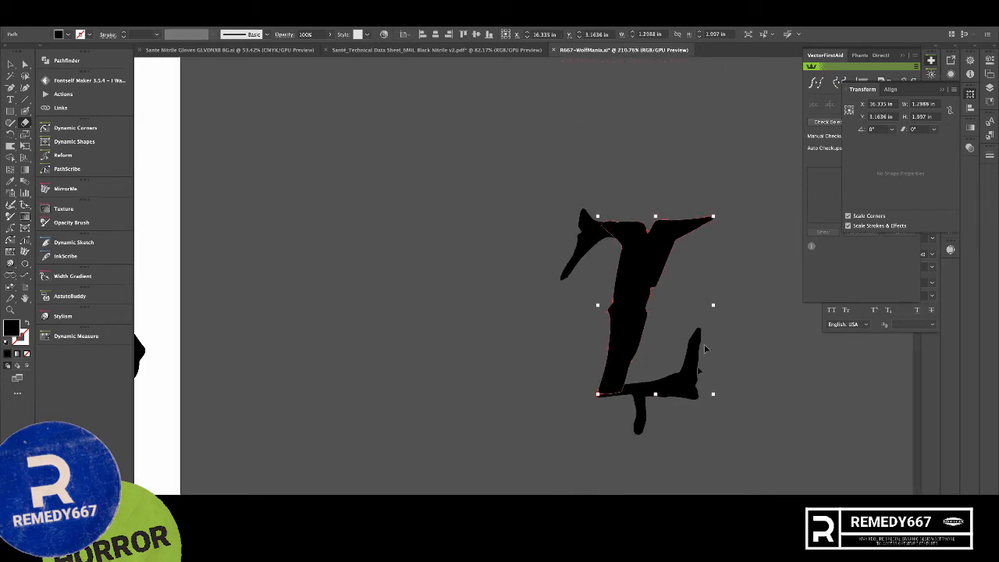
left_click_drag(668, 287, 671, 287)
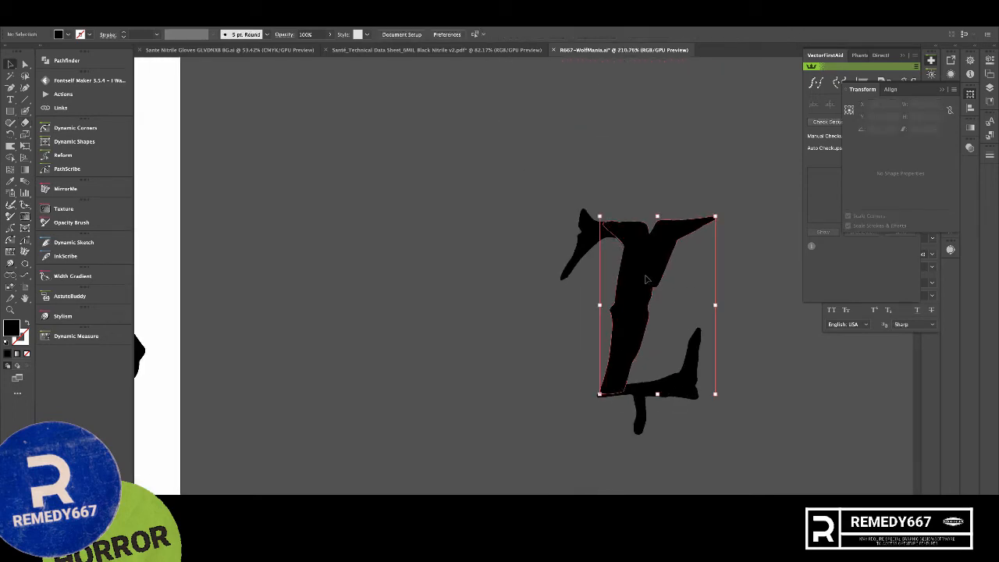
- Group the Z's upper bar with the tapered stroke and shear the group to give the letter a stronger slant
left_click(590, 239)
key("v")
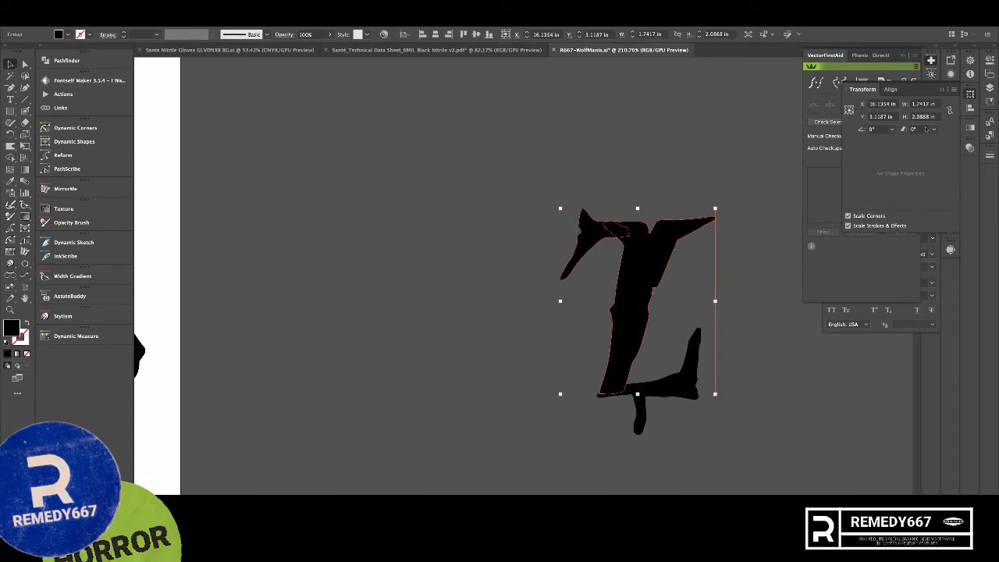
key("Up")
key("Up")
key("Up")
key("Up")
key("Up")
key("Up")
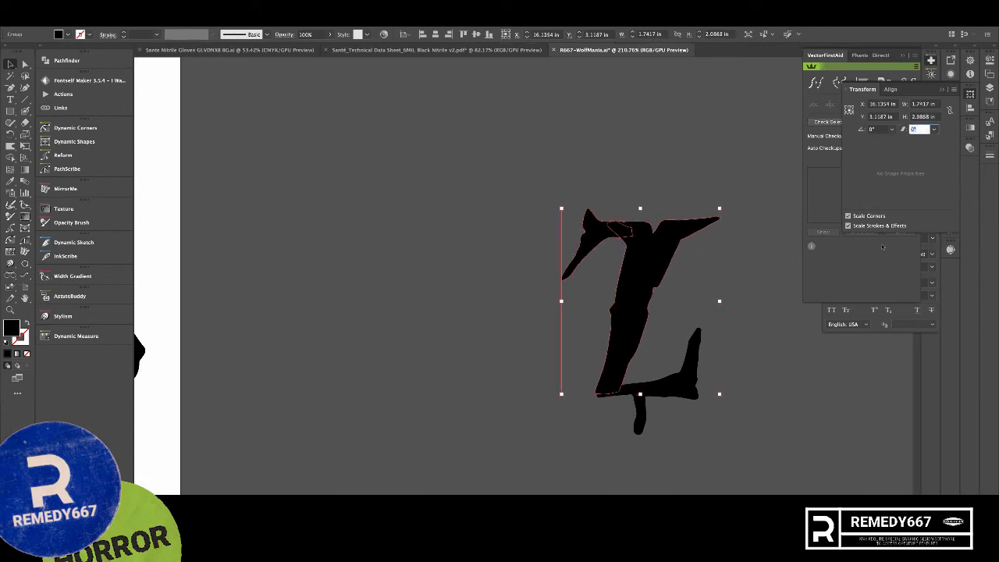
key("Up")
key("Up")
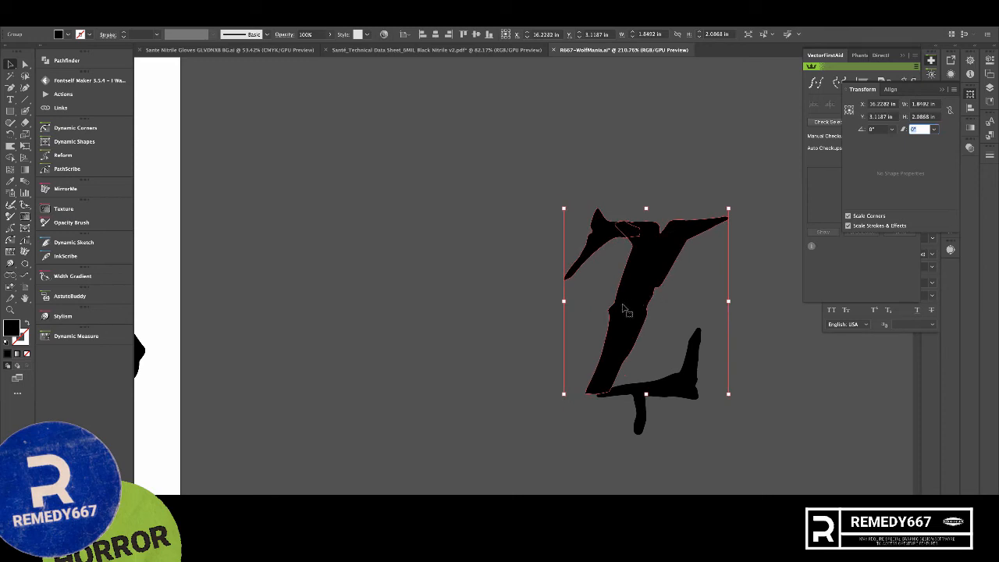
- Move the slanted group so the stroke's lower left corner lines up with the left end of the dripping base
left_click(589, 340)
left_click_drag(588, 341, 594, 241)
left_click_drag(515, 302, 537, 293)
left_click_drag(485, 308, 865, 417)
left_click_drag(815, 454, 408, 56)
left_click_drag(505, 466, 572, 208)
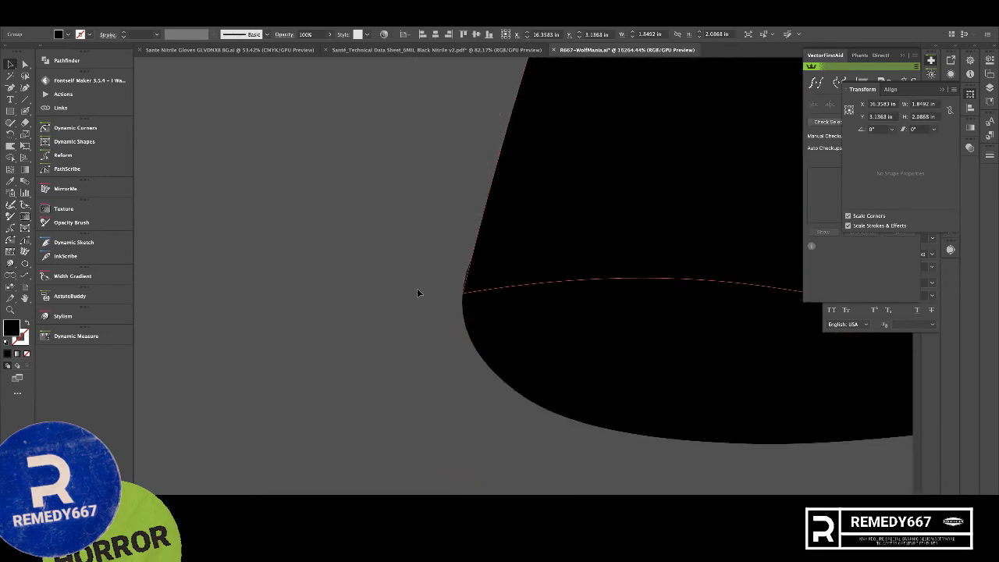
- Adjust the direction handle at the stroke's lower left corner so its edge curves smoothly into the base
key("a")
left_click(465, 291)
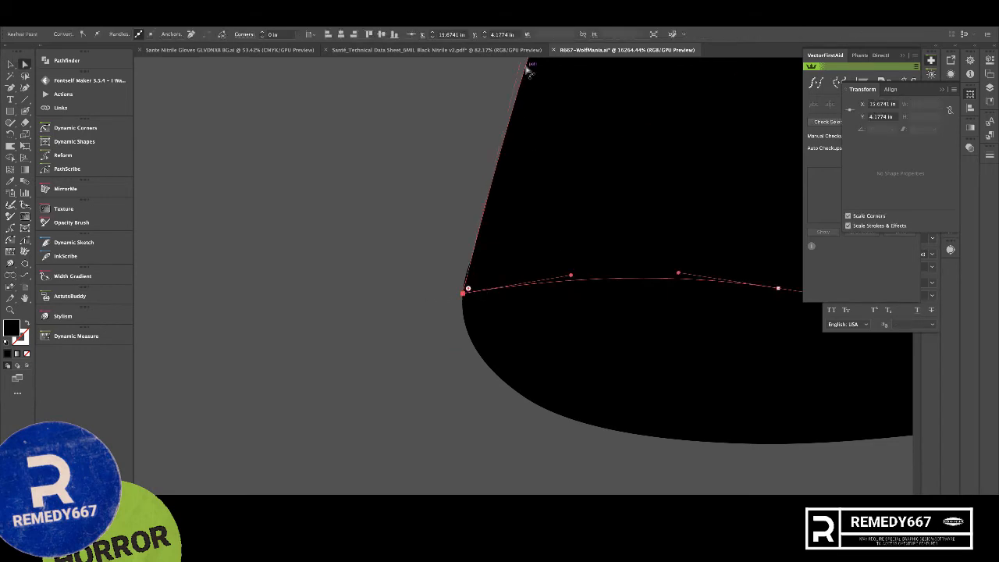
left_click_drag(574, 170, 526, 158)
left_click_drag(552, 195, 566, 274)
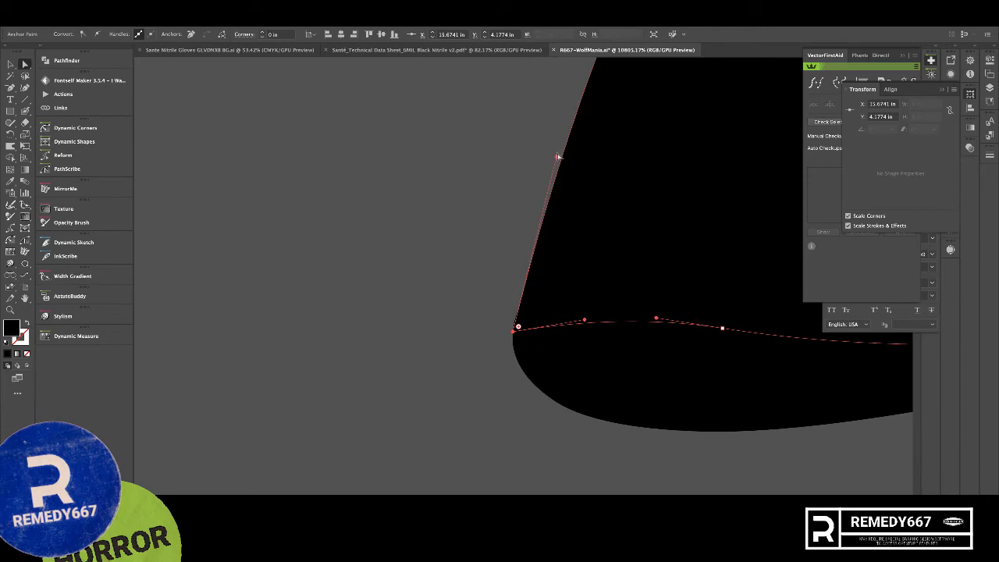
left_click_drag(558, 157, 535, 151)
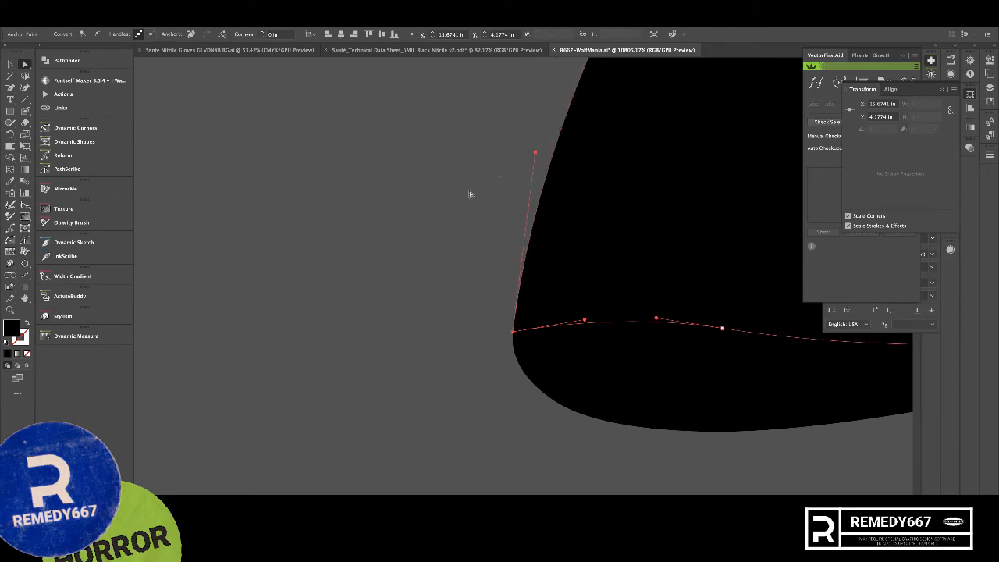
left_click(470, 190)
- Examine the join between the Z's upper bar and slanted stroke up close
scroll(530, 299, "down", 10)
mouse_move(800, 178)
left_mouse_down()
mouse_move(745, 296)
mouse_move(534, 244)
left_mouse_up()
left_click_drag(485, 117, 659, 242)
left_click(492, 168)
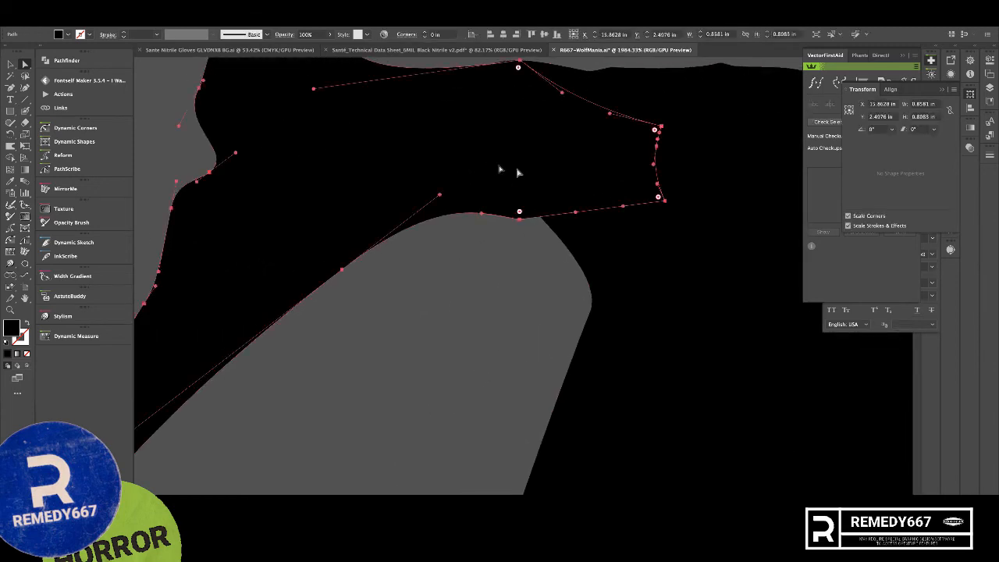
left_click(578, 270)
key("super+shift+a")
left_click_drag(648, 338, 311, 287)
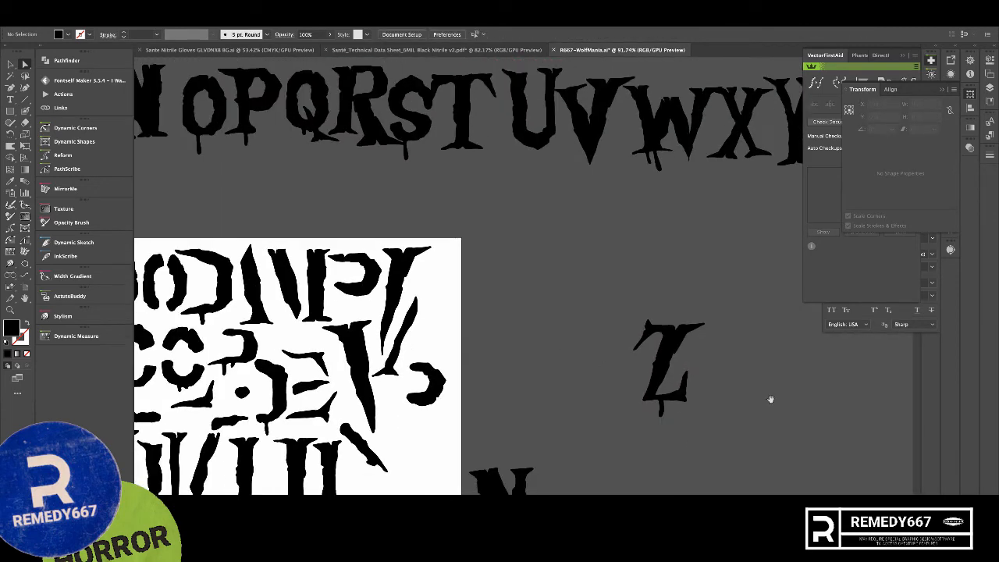
- Select all parts of the finished Z and place it after the Y in the alphabet row
left_click_drag(661, 299, 609, 261)
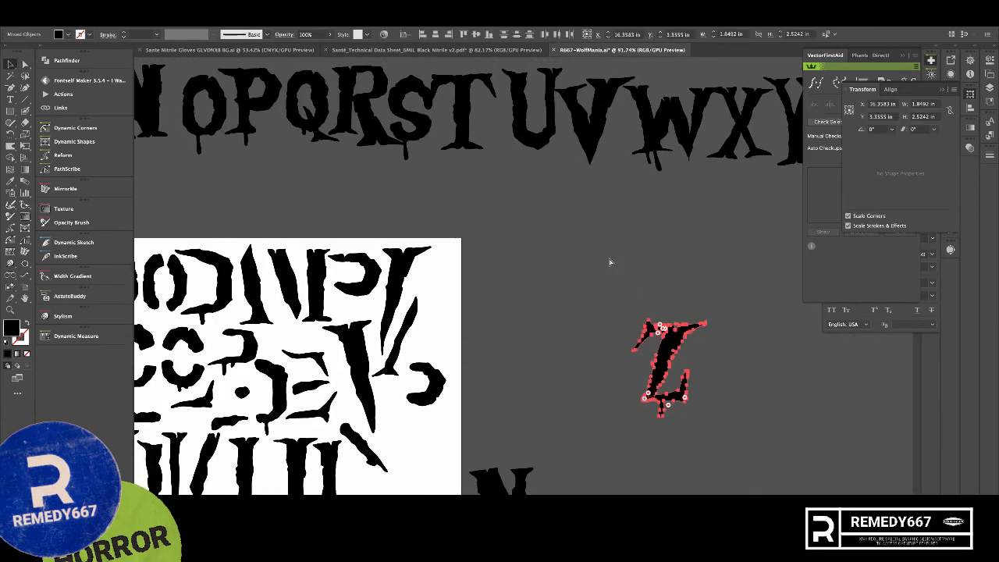
key("super+shift+a")
left_click_drag(741, 351, 754, 256)
key("super+shift+a")
left_click_drag(772, 323, 756, 378)
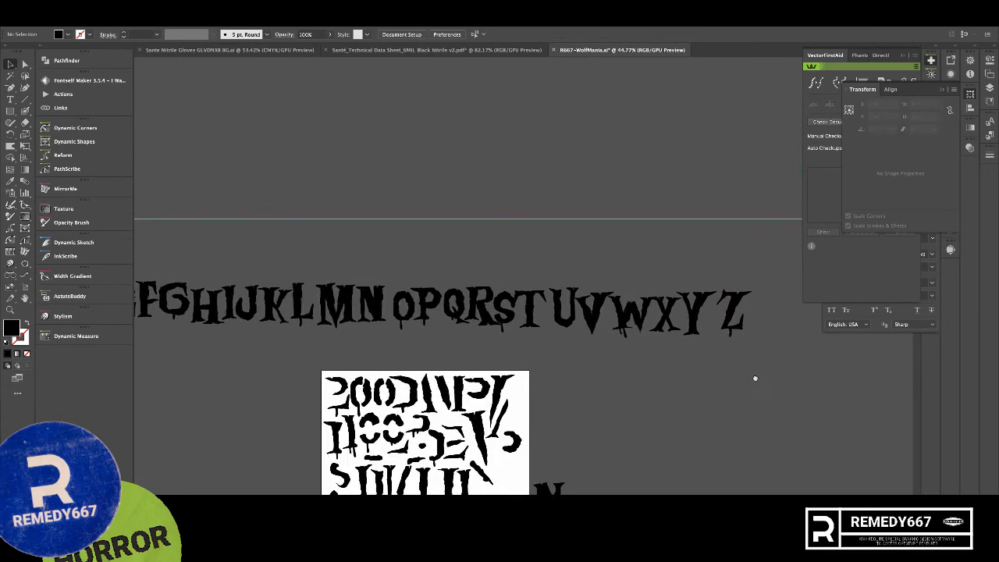
- Align all the alphabet letters on their vertical centers and move the whole row onto the guide lines
scroll(755, 379, "down", 4)
left_click_drag(417, 361, 418, 360)
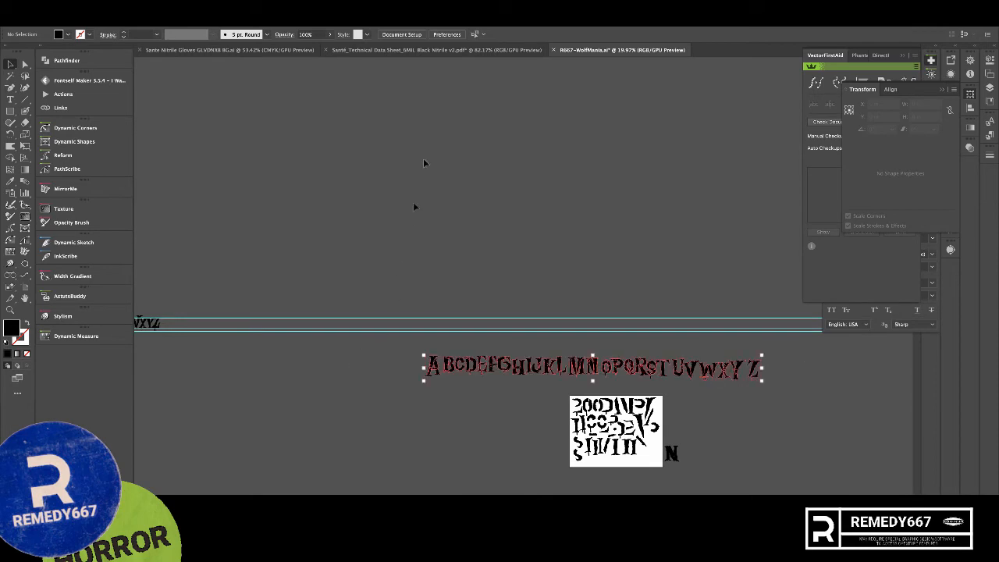
left_click(476, 34)
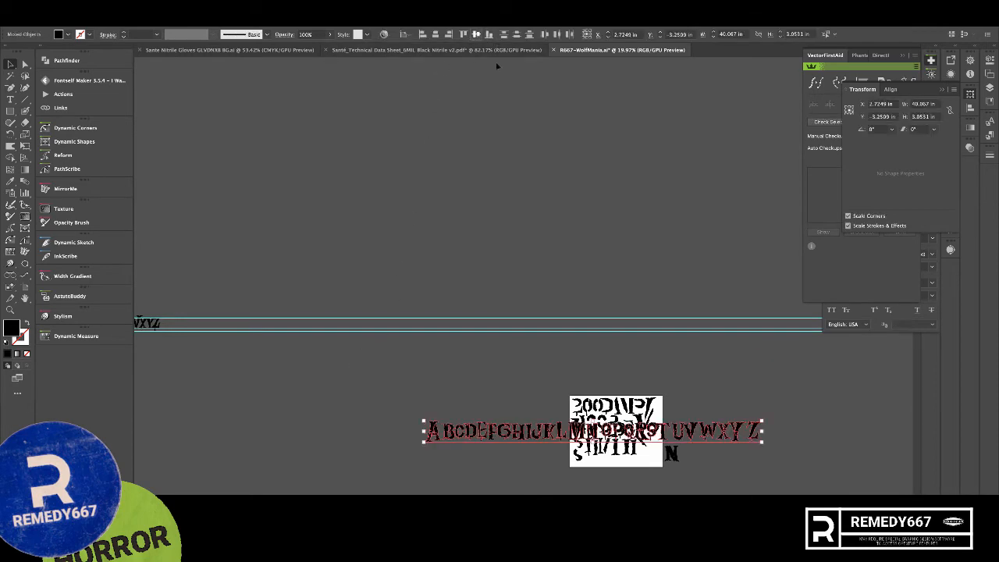
left_click_drag(726, 401, 764, 315)
left_click_drag(688, 316, 666, 253)
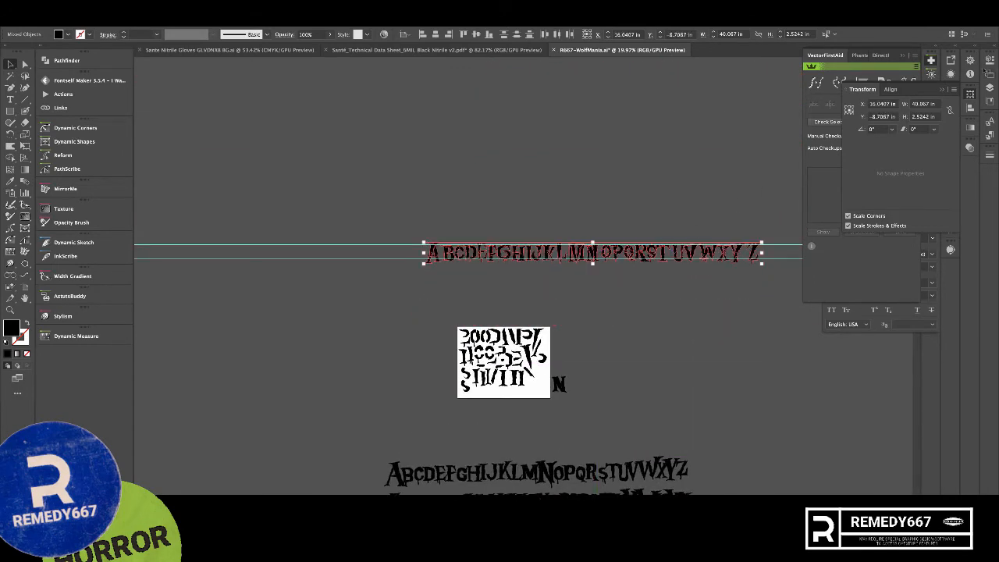
- Clear the open floating panels from the workspace and lock Layer 3
left_click(939, 89)
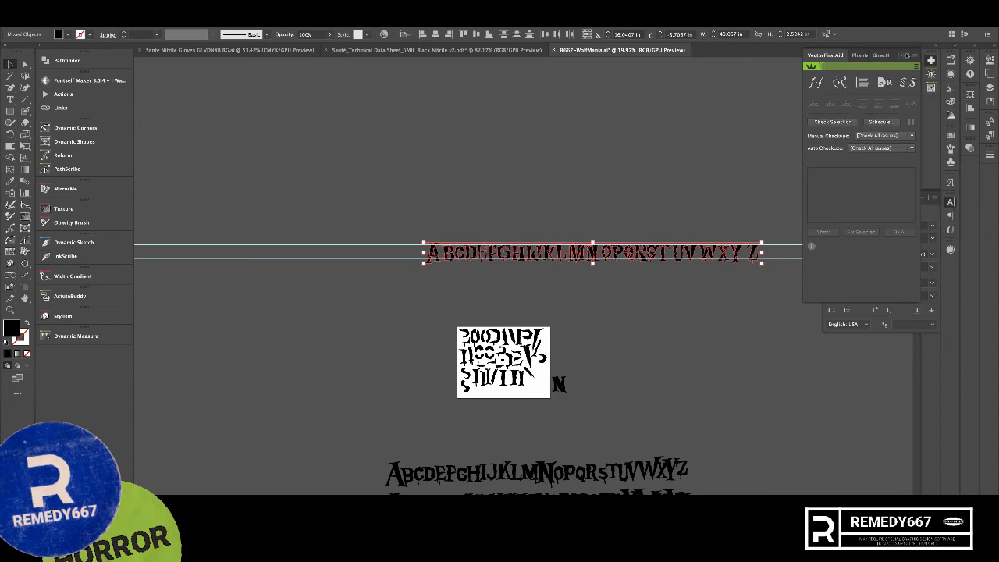
left_click(905, 56)
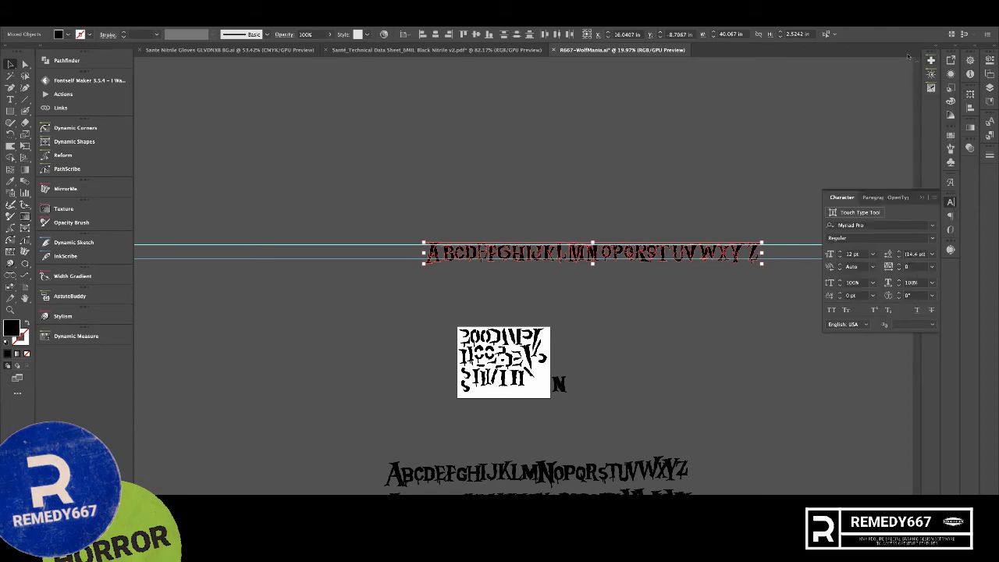
left_click(923, 199)
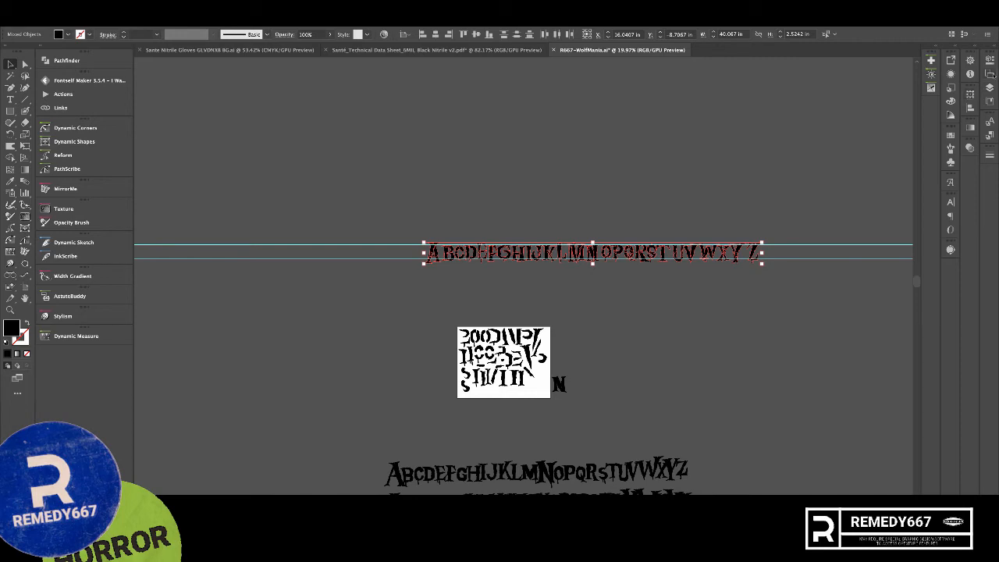
left_click(989, 73)
left_click(990, 88)
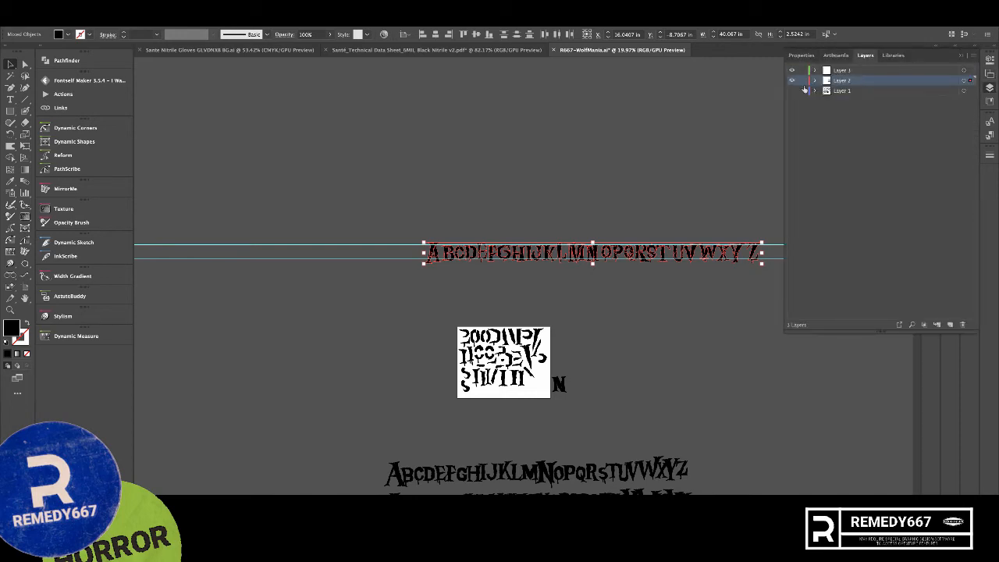
left_click(793, 70)
left_click(793, 70)
- Scale the A down to fit between the two inner guide lines
left_click(401, 246)
left_click_drag(375, 246, 306, 227)
left_click(531, 230)
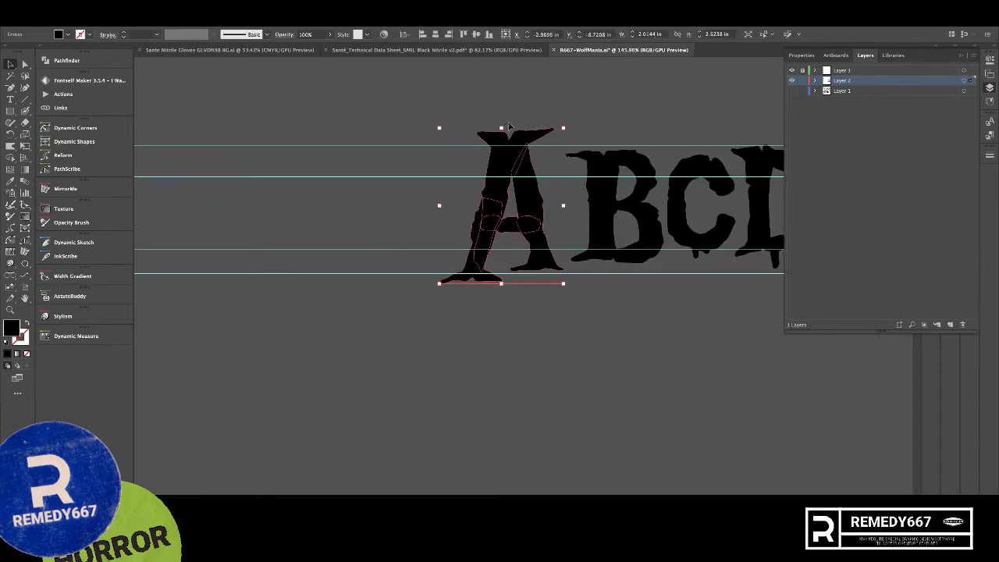
left_click_drag(501, 127, 501, 175)
left_click_drag(501, 285, 505, 259)
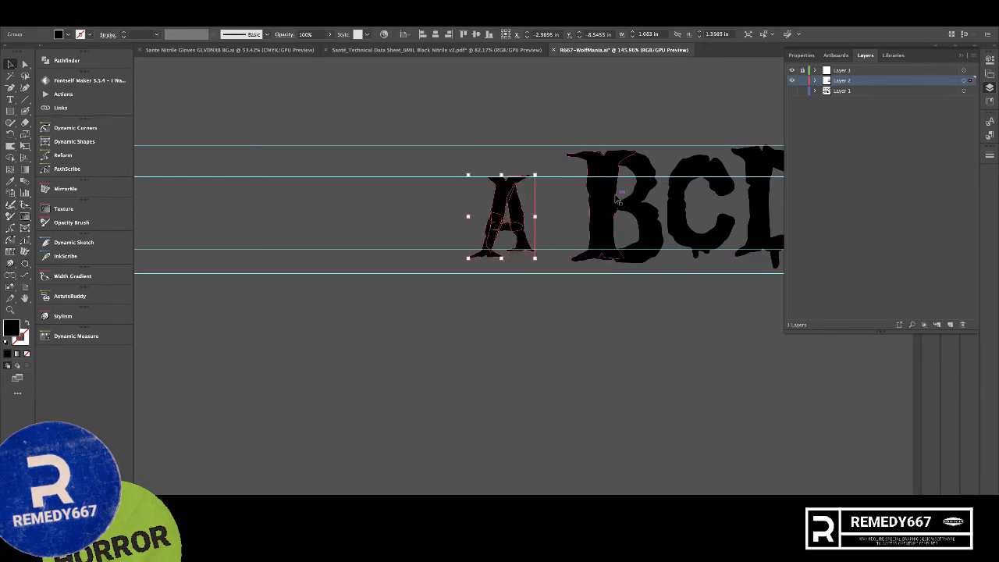
- Scale the B and C down to the A's height and set them closely after it on the guides
left_click_drag(616, 200, 591, 226)
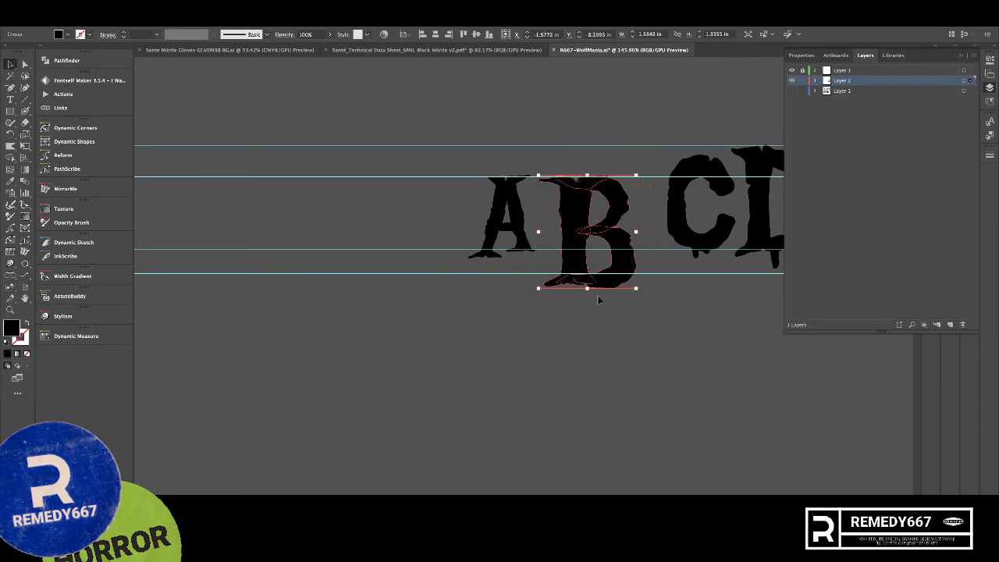
left_click_drag(589, 288, 558, 244)
left_click_drag(702, 246, 640, 260)
left_click_drag(656, 202, 626, 200)
- Scale the D and E to the inner guide lines, letting their drips hang below, and place them after the C
left_click_drag(766, 219, 695, 246)
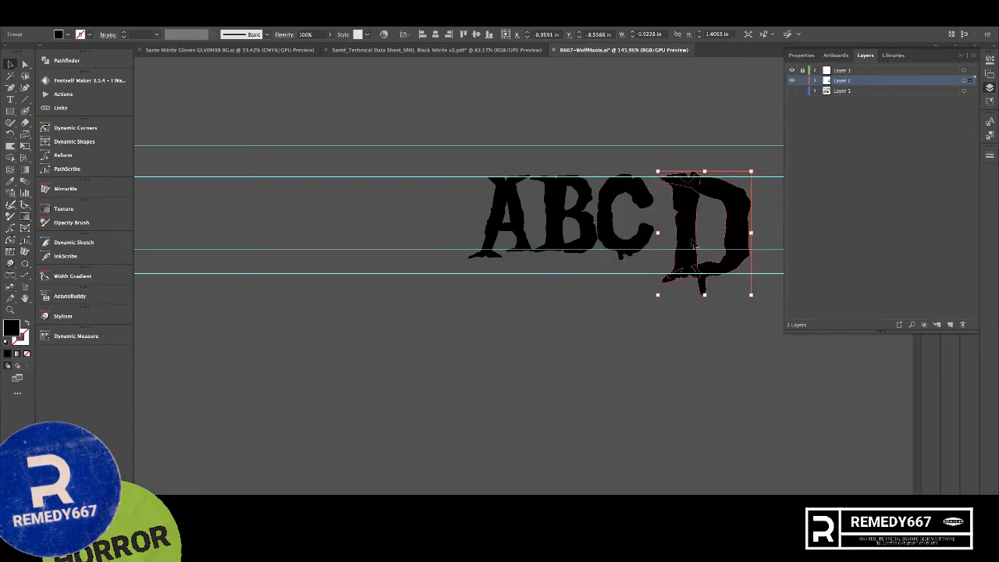
left_click_drag(704, 295, 543, 246)
left_click(764, 230)
left_click_drag(622, 220, 537, 256)
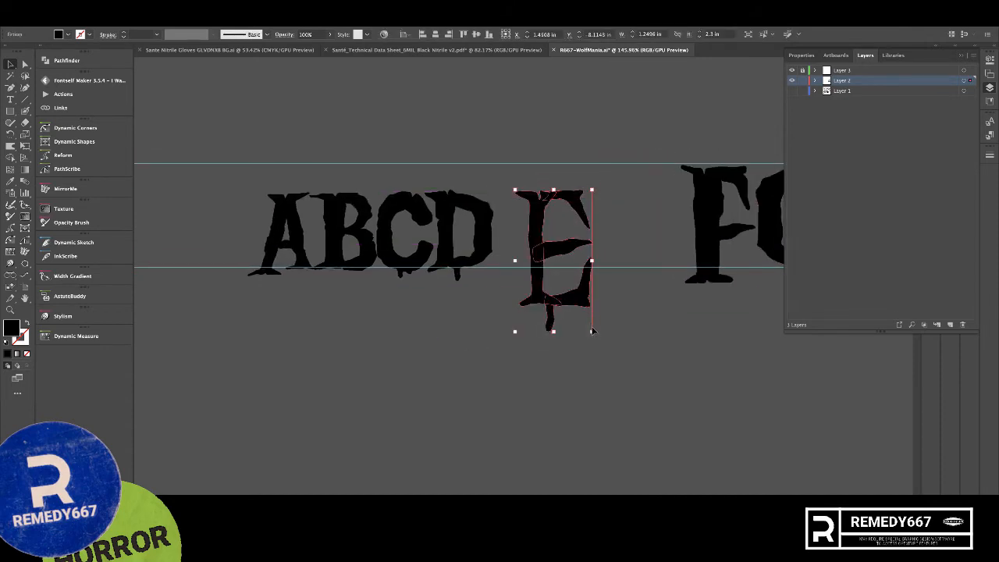
left_click_drag(591, 331, 571, 286)
left_click_drag(561, 252, 528, 254)
- Scale the F down to the guide height and place it tightly beside the E
left_click_drag(709, 221, 625, 247)
left_click_drag(630, 308, 633, 269)
left_click_drag(627, 250, 550, 250)
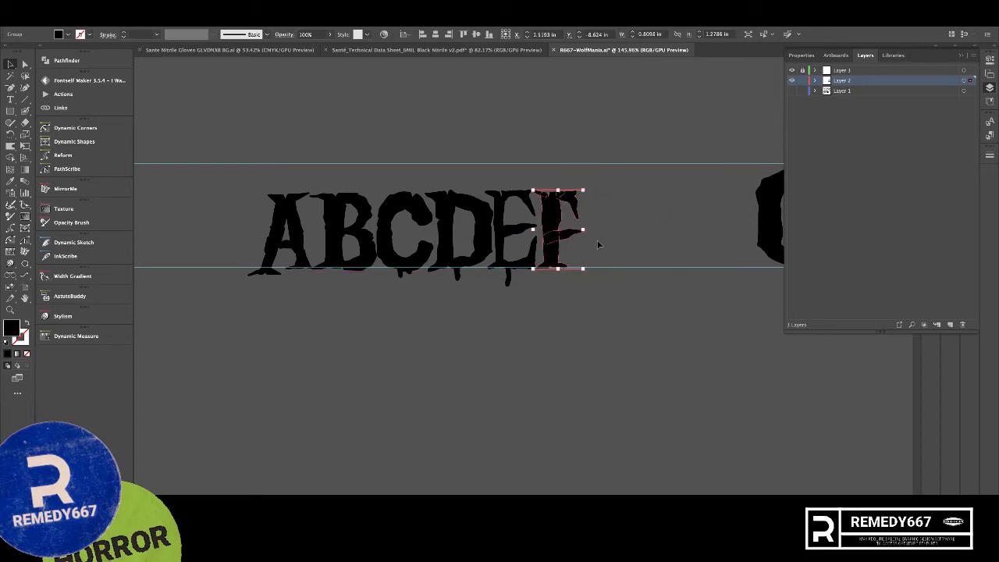
left_click(598, 243)
- Resize the G and H to the inner guide lines and place them in sequence after the F
left_click_drag(727, 217, 594, 225)
left_click(640, 226)
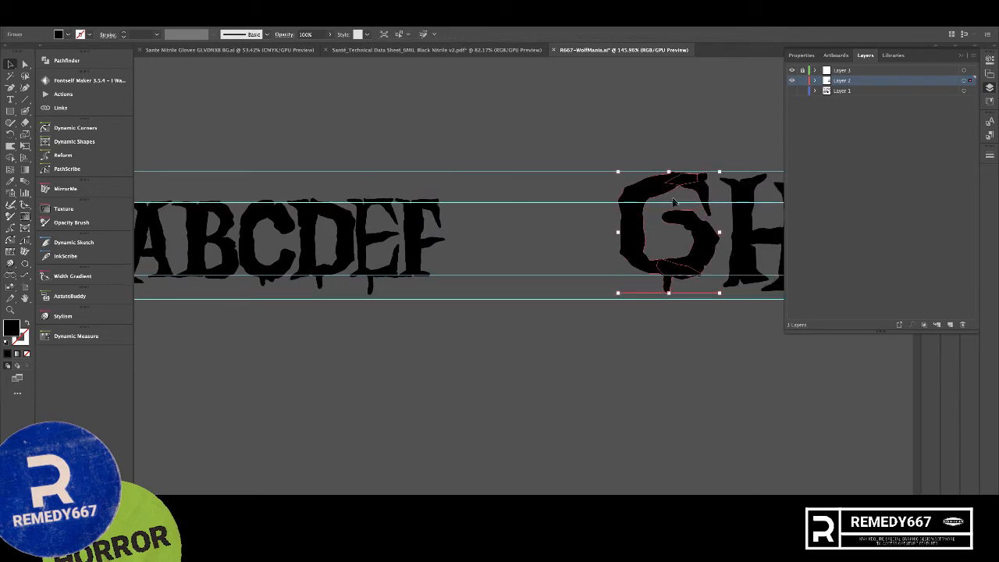
left_click_drag(668, 172, 669, 198)
left_click_drag(683, 246, 634, 247)
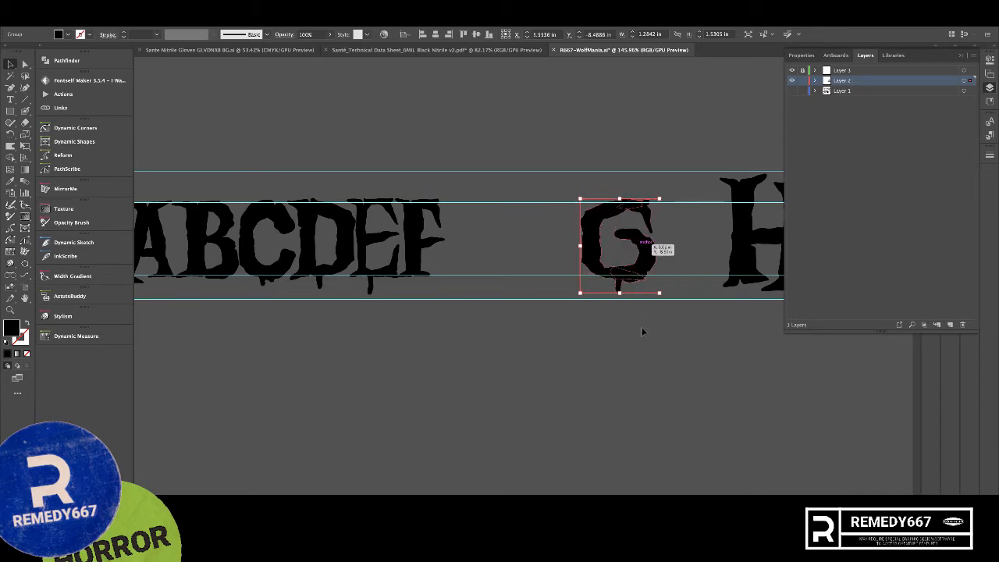
left_click_drag(619, 293, 504, 263)
left_click_drag(749, 247, 569, 268)
left_click_drag(595, 313, 567, 264)
left_click(691, 268)
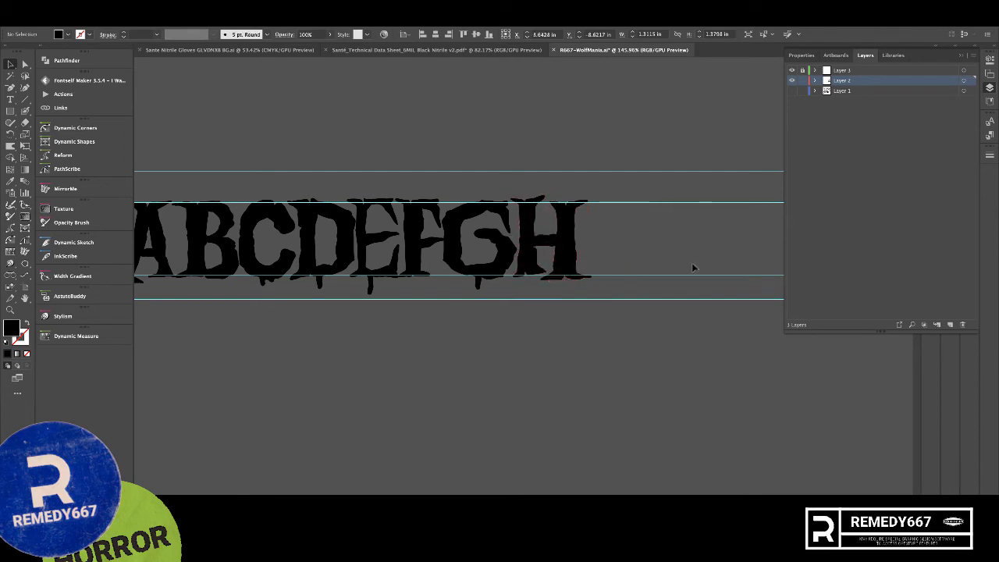
- Select the letters I through N and scale them down together toward the inner guide height
left_click_drag(691, 268, 501, 290)
left_click(624, 275)
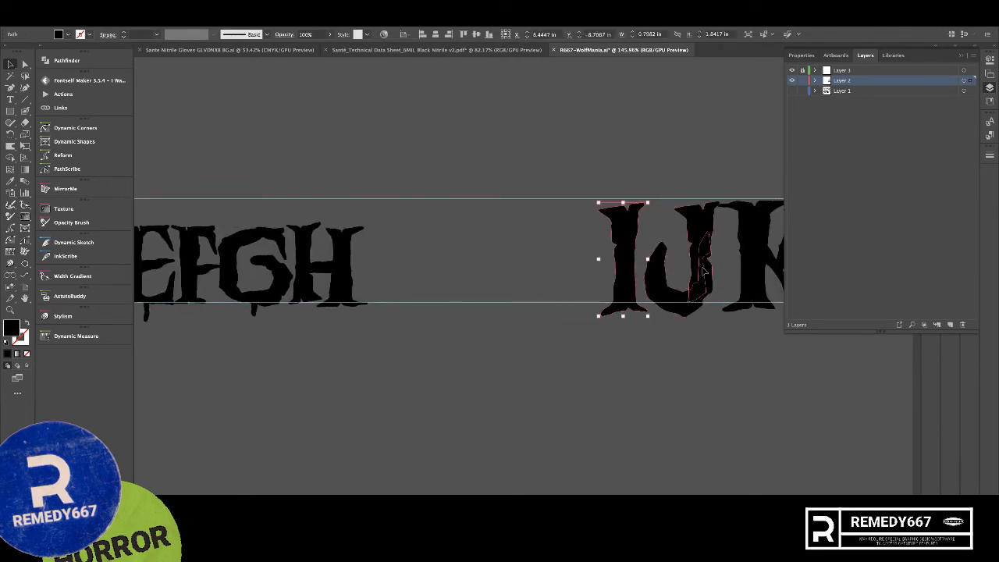
left_click(720, 272, "shift")
left_click_drag(740, 267, 433, 283)
left_click(453, 283, "shift")
left_click(539, 279, "shift")
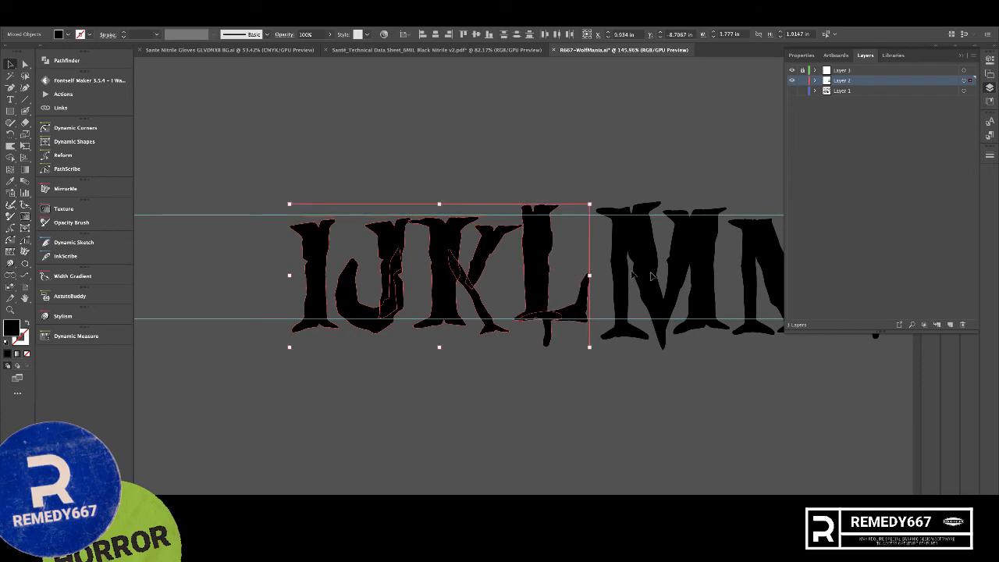
left_click(735, 285, "shift")
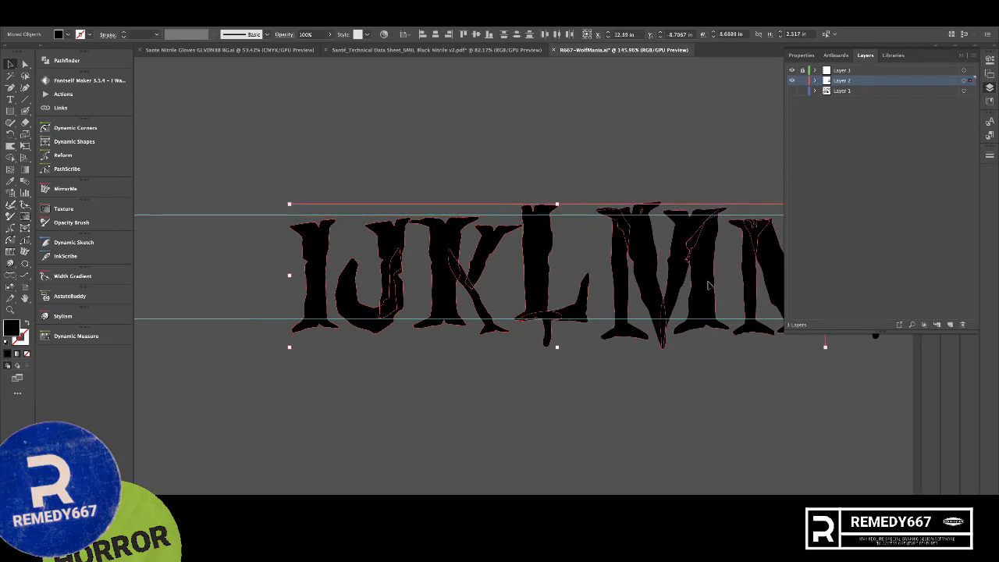
left_click_drag(557, 201, 557, 240)
left_click_drag(558, 350, 557, 339)
left_click(527, 393)
- Adjust the I, J and K individually so they sit on the guide lines with tighter spacing
left_click_drag(397, 278, 395, 241)
left_click_drag(449, 275, 434, 243)
left_click_drag(489, 278, 490, 272)
left_click_drag(495, 323, 496, 328)
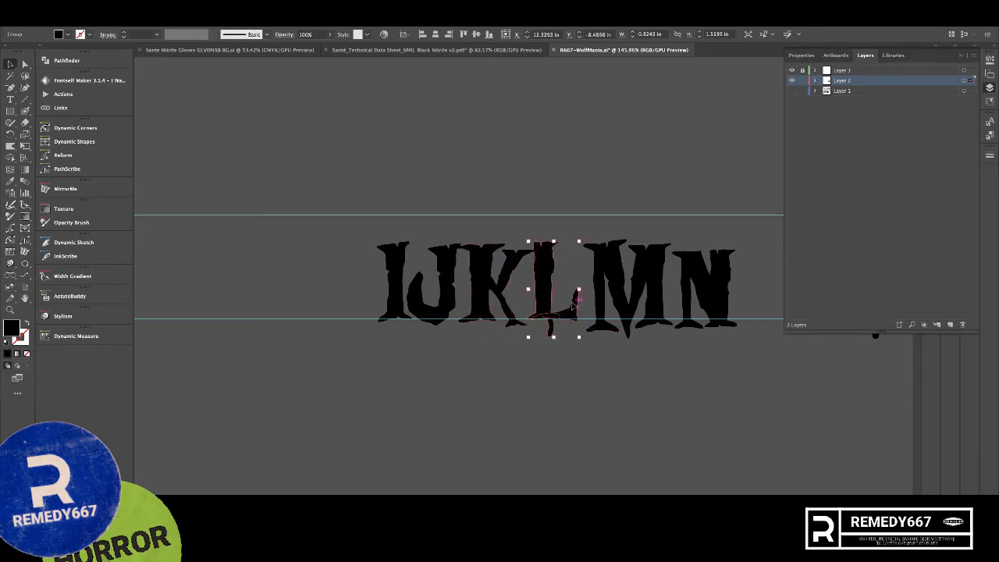
- Resize and position the L, M and N individually so they sit tightly together near the inner guide lines
left_click_drag(572, 302, 573, 304)
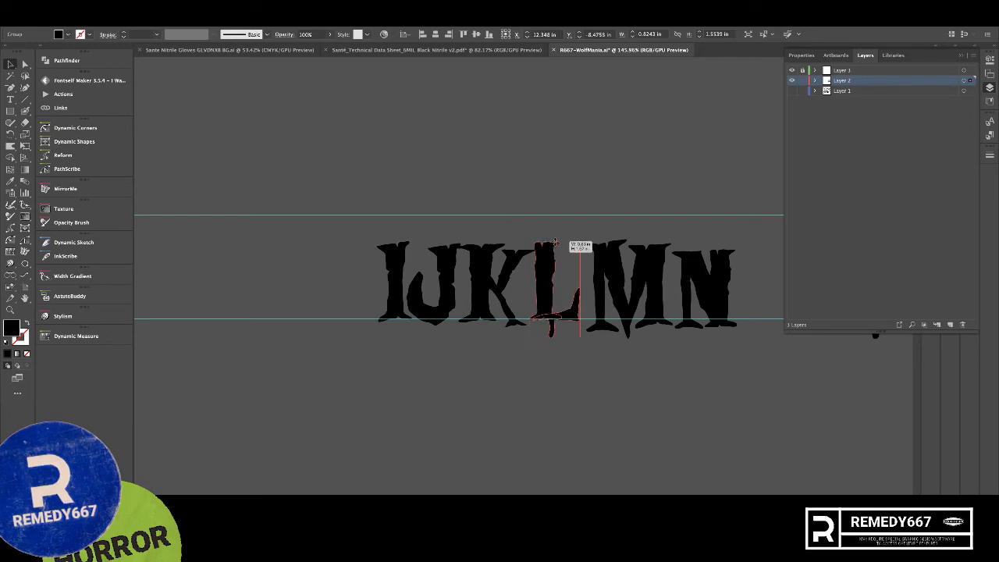
left_click_drag(555, 243, 557, 246)
left_click(616, 267)
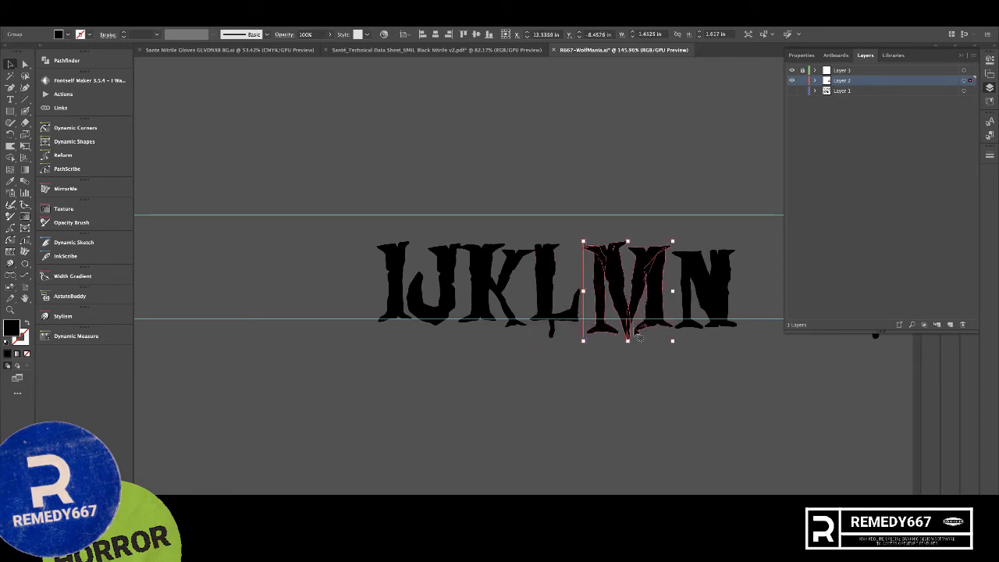
left_click_drag(629, 341, 637, 301)
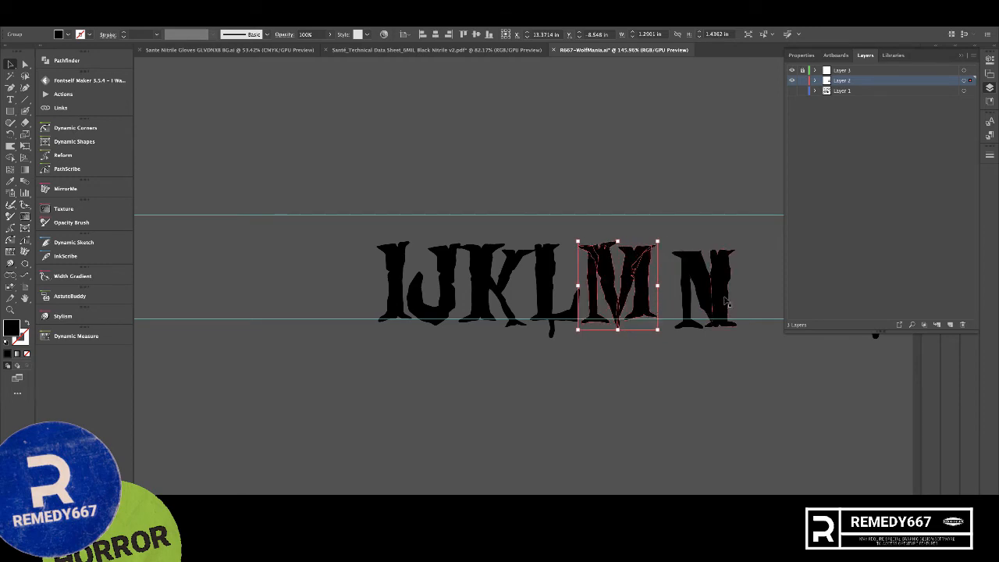
left_click_drag(726, 301, 707, 292)
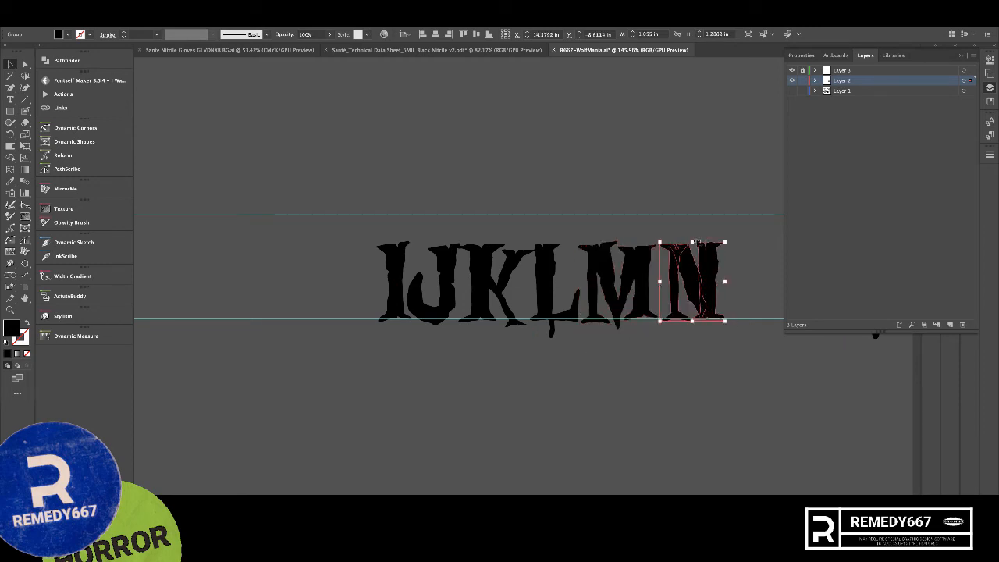
left_click(690, 209)
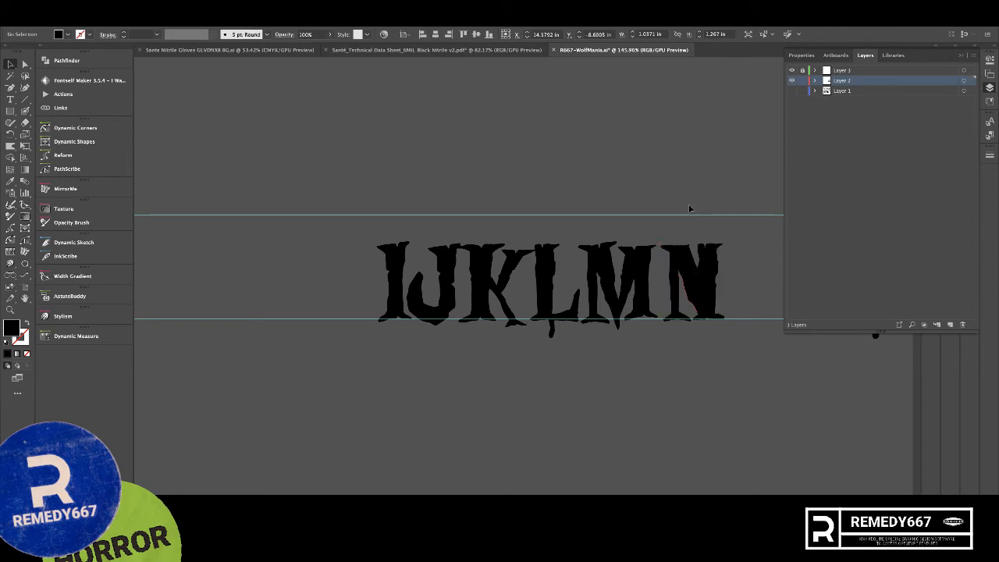
- Trim the upper edge of the N's left stem with the Eraser
left_click_drag(725, 292, 654, 284)
left_click_drag(618, 234, 782, 284)
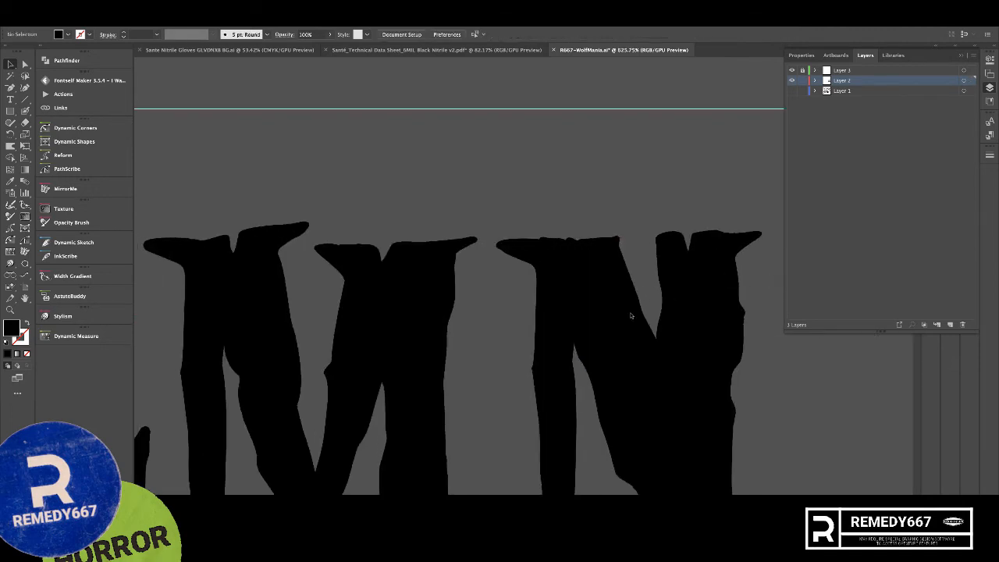
key("a")
left_click(560, 334)
key("shift+e")
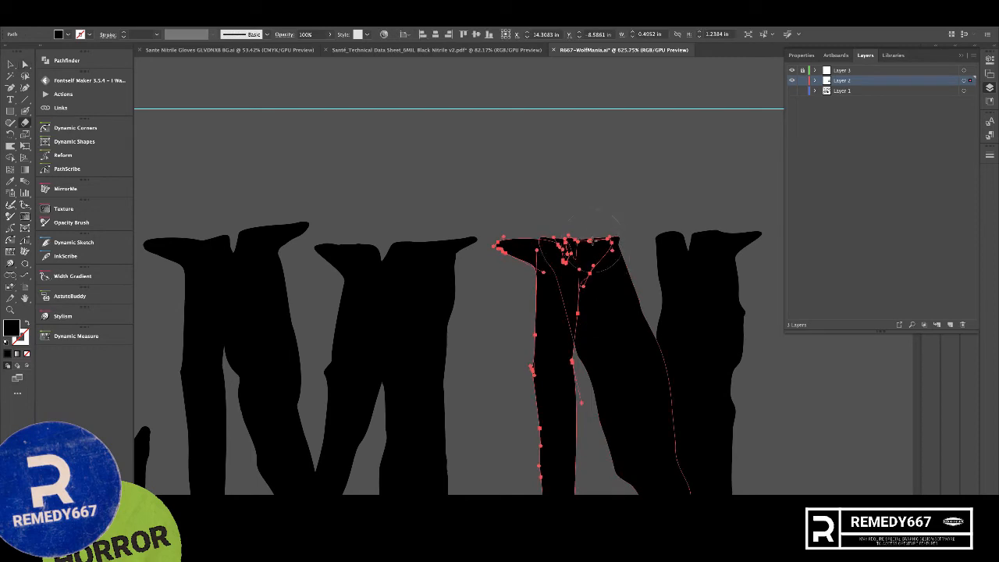
left_click_drag(592, 242, 601, 269)
left_click(622, 174, "super")
mouse_move(678, 239)
left_mouse_down()
mouse_move(651, 239)
mouse_move(645, 313)
mouse_move(504, 317)
left_mouse_up()
key("v")
- Scale the letters O through Z together to roughly match the guide height and place them after the N
left_click_drag(630, 306, 379, 326)
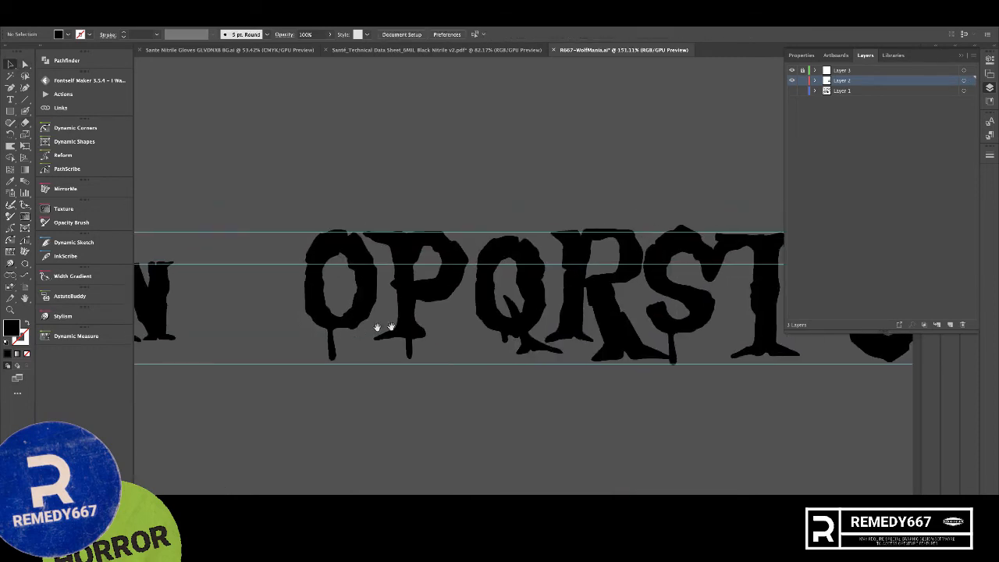
left_click_drag(552, 348, 412, 348)
left_click_drag(673, 360, 576, 370)
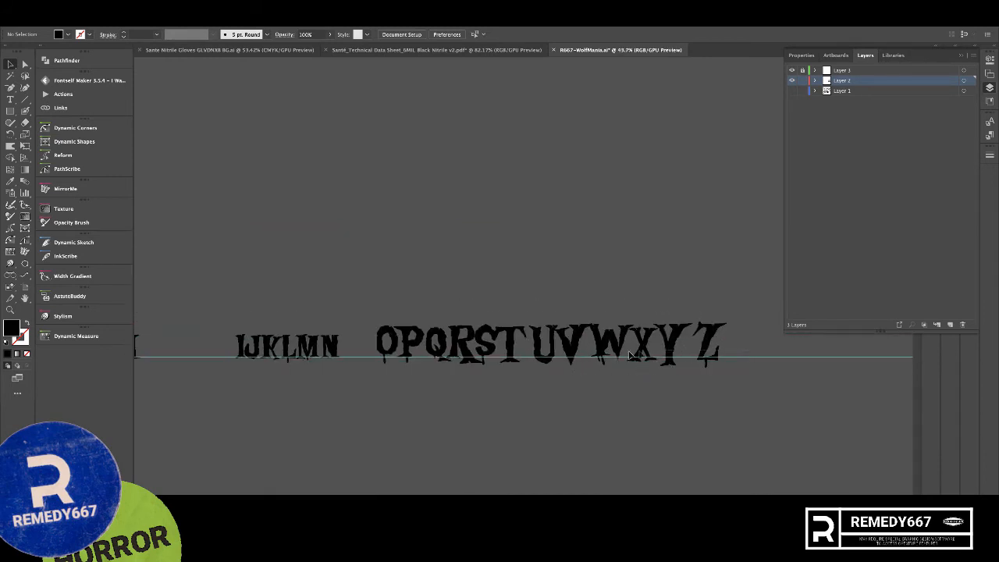
left_click(389, 347)
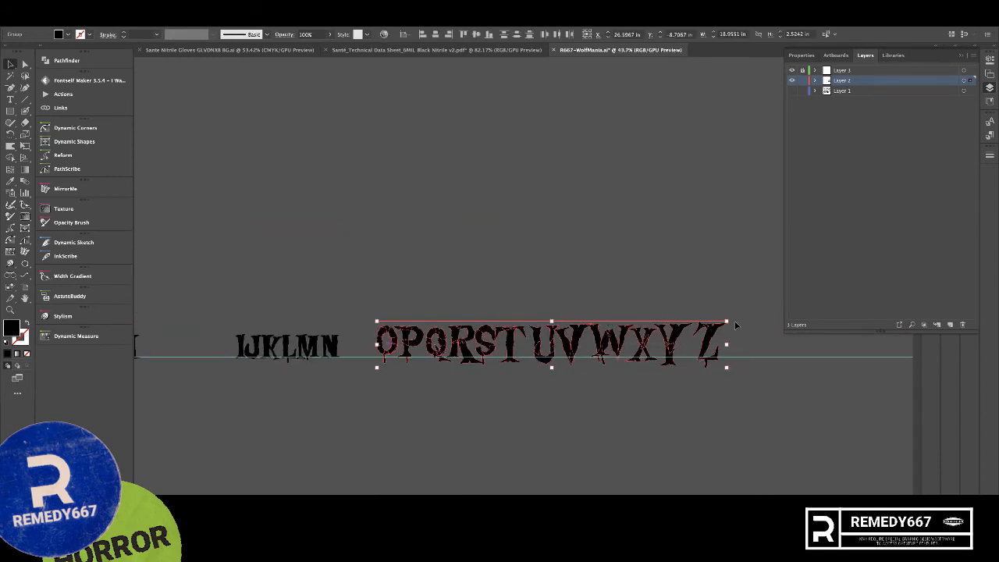
left_click_drag(727, 320, 702, 333)
left_click_drag(637, 342, 580, 342)
left_click_drag(400, 358, 555, 346)
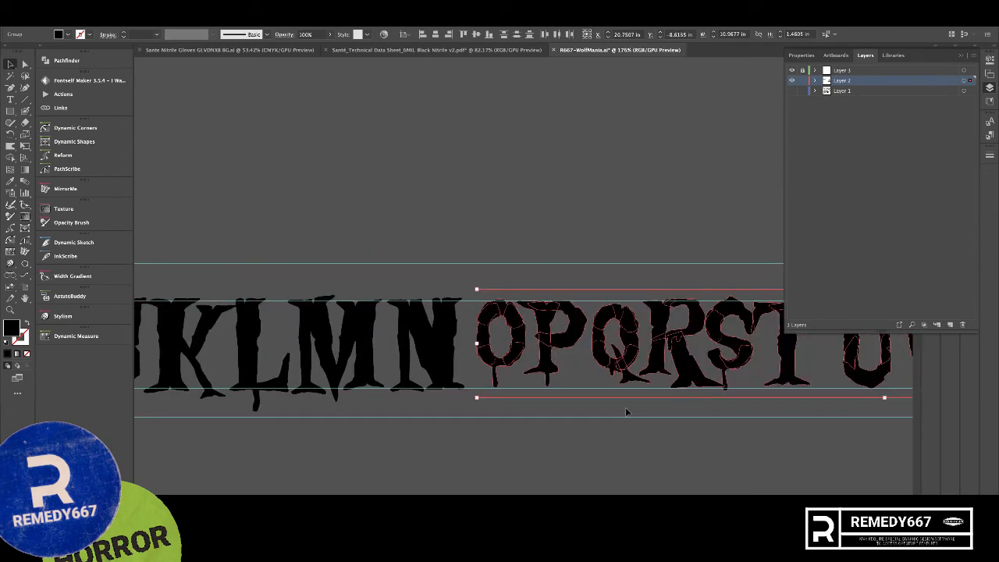
left_click_drag(888, 400, 881, 439)
left_click_drag(556, 357, 706, 359)
- Fit the O between the inner guides with its drip reaching the lowest guide, and resize the P tightly beside it
left_click(469, 378)
left_click_drag(527, 374, 506, 371)
left_click_drag(504, 413, 505, 419)
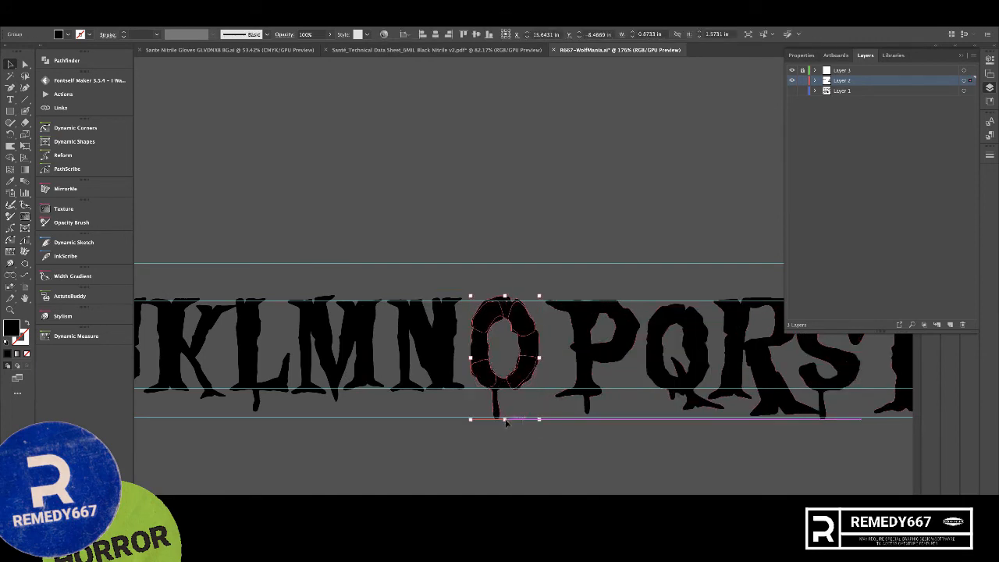
left_click(578, 396)
left_click_drag(593, 412, 569, 373)
- Resize the Q and R so their tops meet the inner guide and place them in sequence after the P
left_click(651, 372)
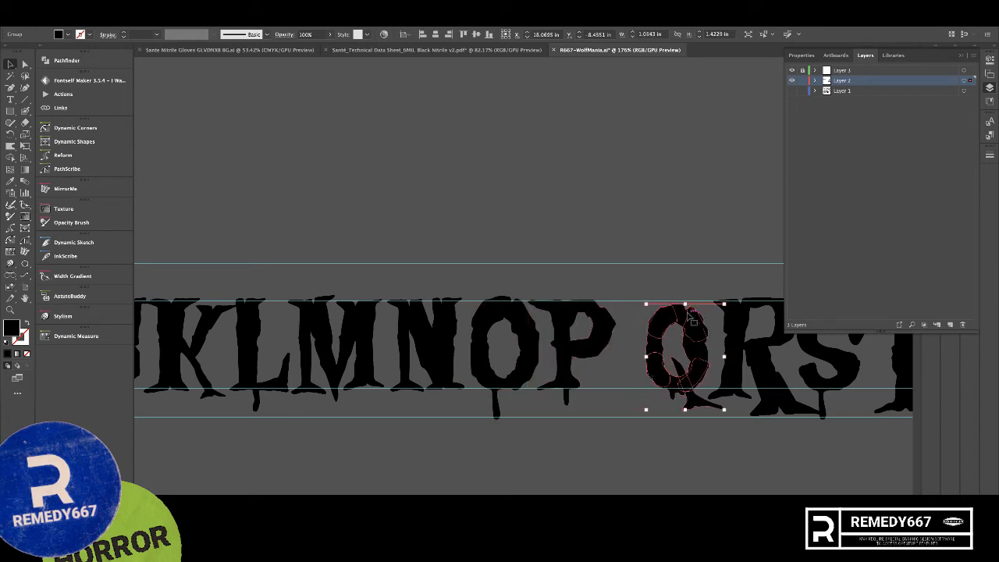
left_click_drag(686, 304, 670, 322)
left_click_drag(745, 347, 717, 347)
left_click_drag(745, 417, 617, 413)
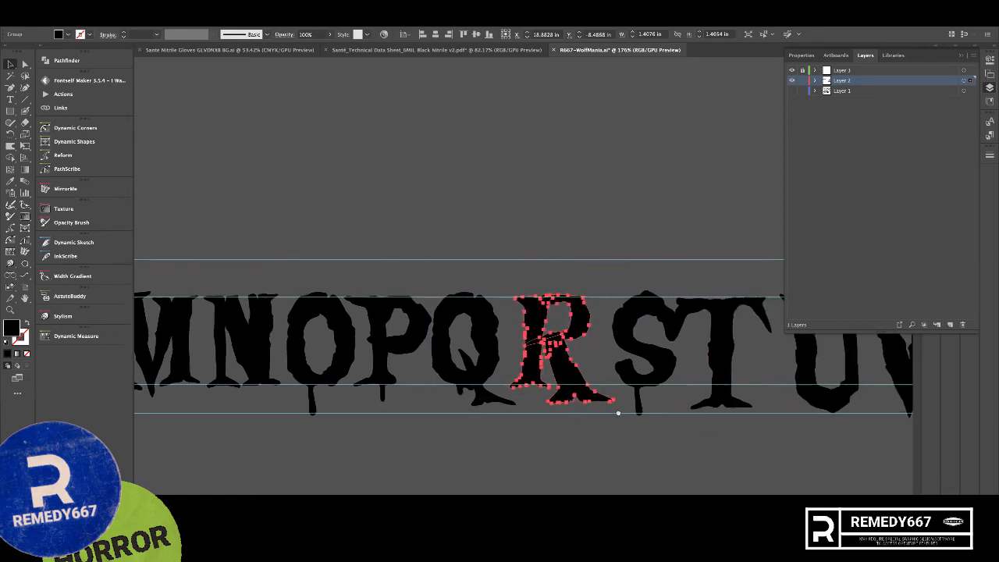
- Fit the S to the guide lines beside the R, then shrink the T to the inner guides and place it after
left_click_drag(647, 382, 632, 381)
left_click_drag(628, 416, 626, 415)
left_click_drag(731, 372, 669, 365)
left_click(669, 365)
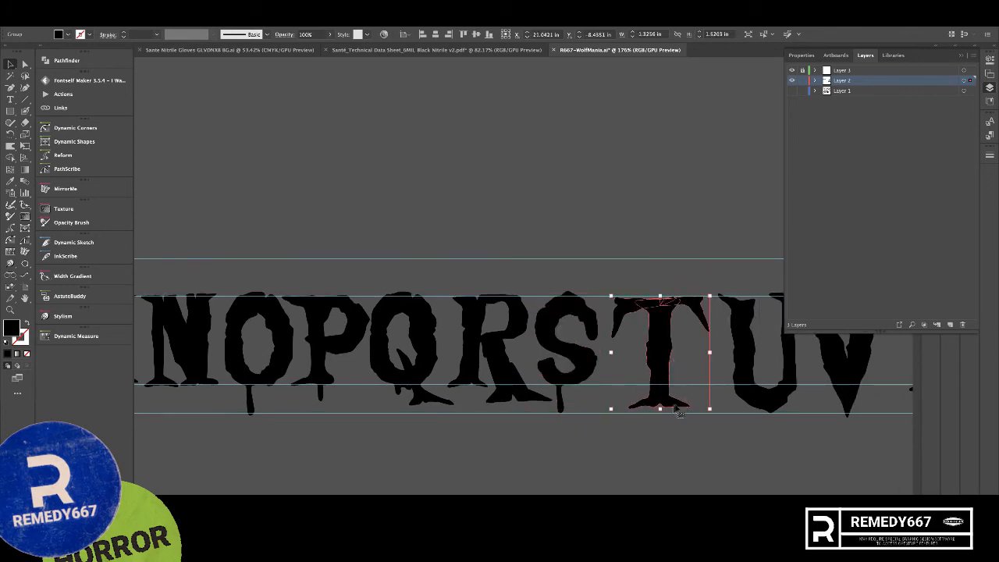
left_click_drag(660, 409, 681, 389)
left_click_drag(664, 294, 638, 323)
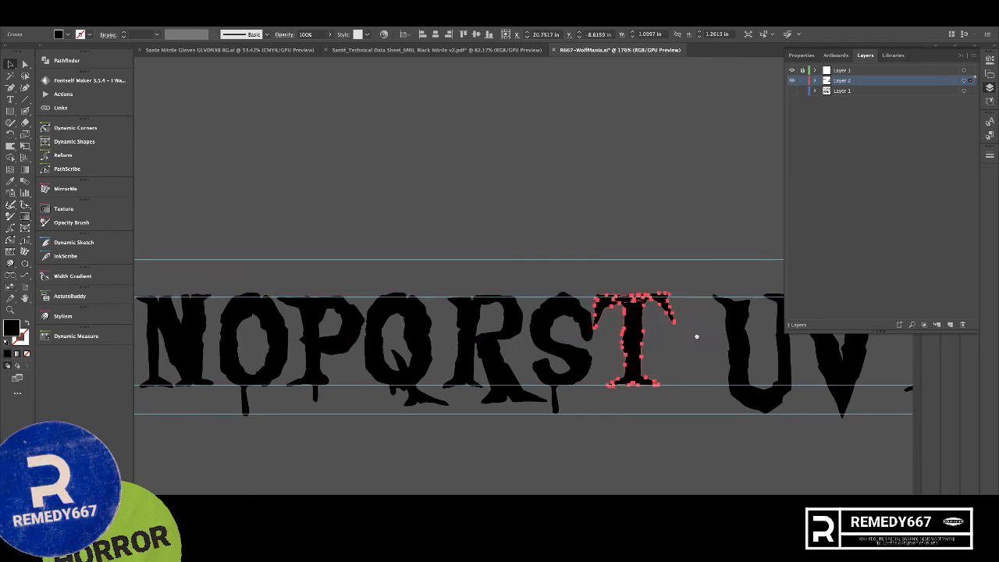
- Scale the U and V down to the guide height, place them after the T, and rotate the V slightly
left_click_drag(745, 337, 597, 353)
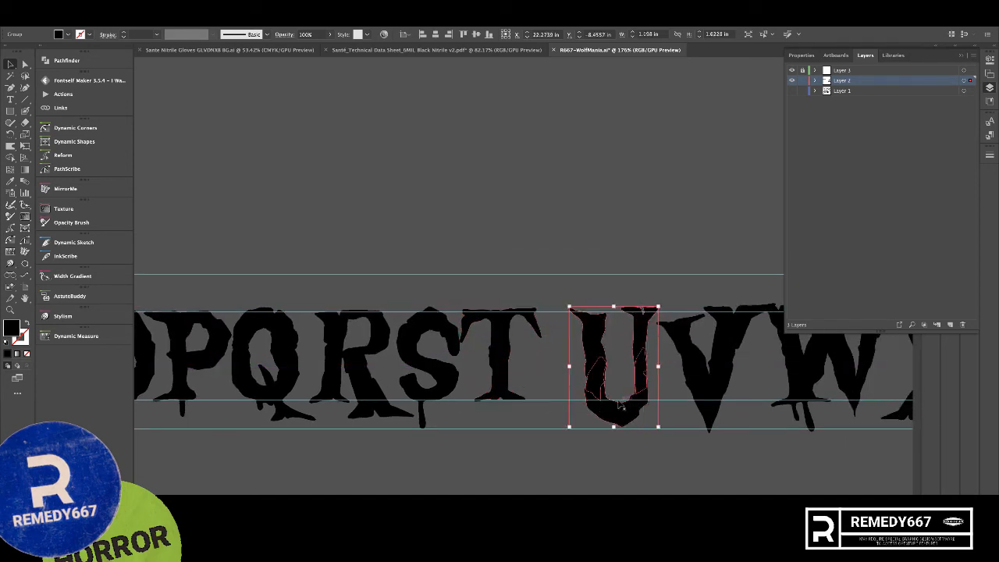
left_click_drag(615, 420, 572, 404)
left_click(711, 373)
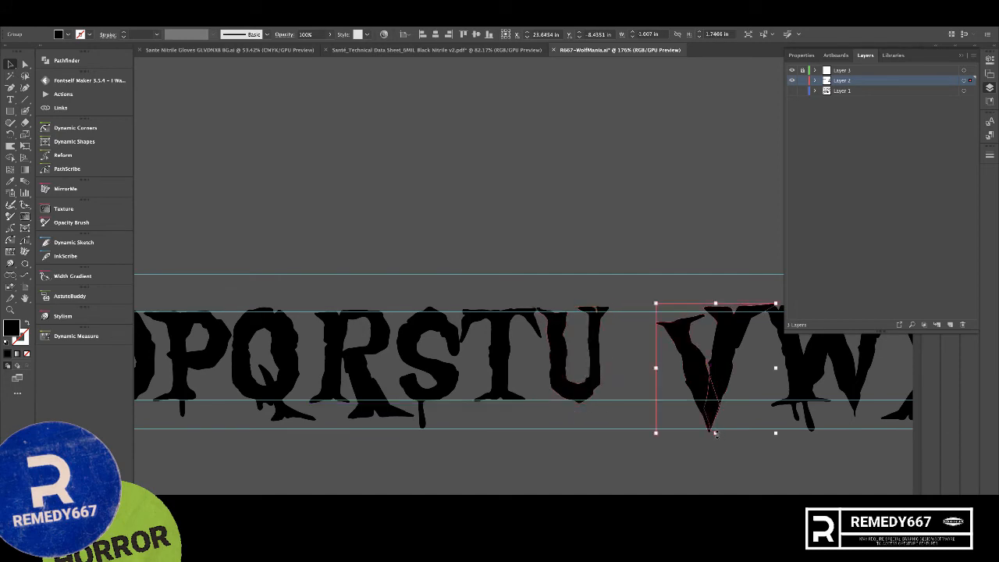
left_click_drag(715, 434, 715, 409)
left_click_drag(705, 356, 664, 356)
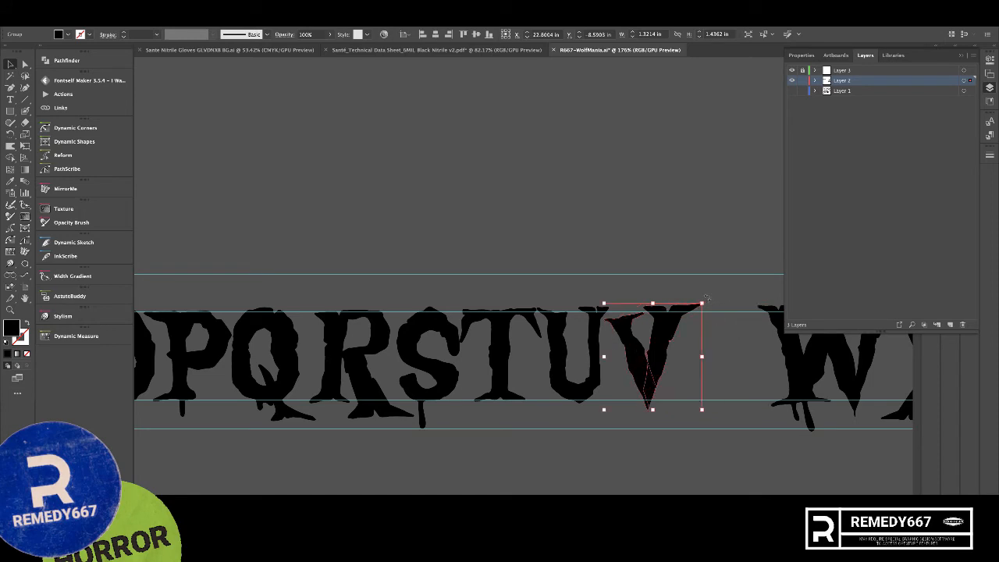
key("r")
left_click_drag(700, 290, 642, 320)
left_click(729, 324, "super")
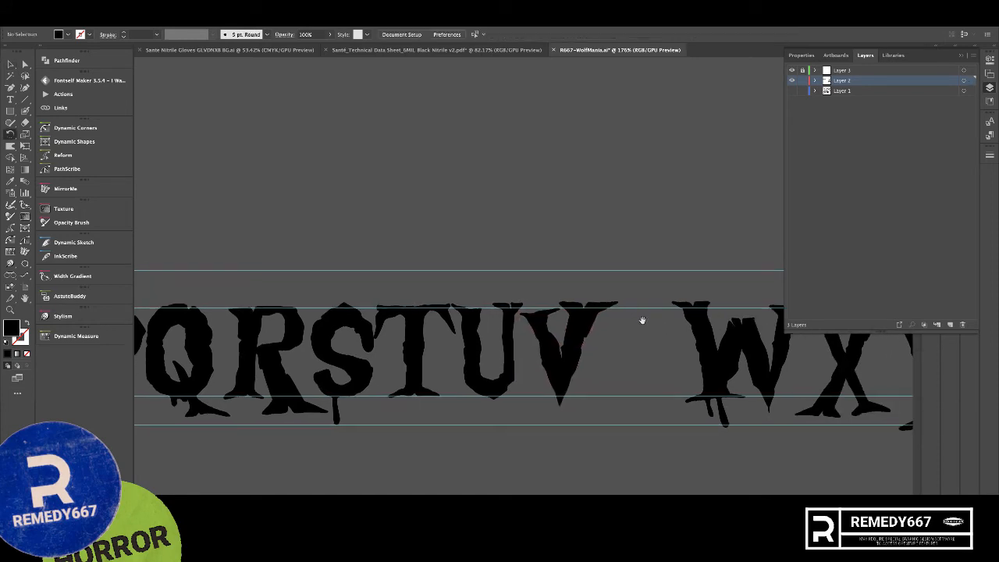
left_click(570, 338)
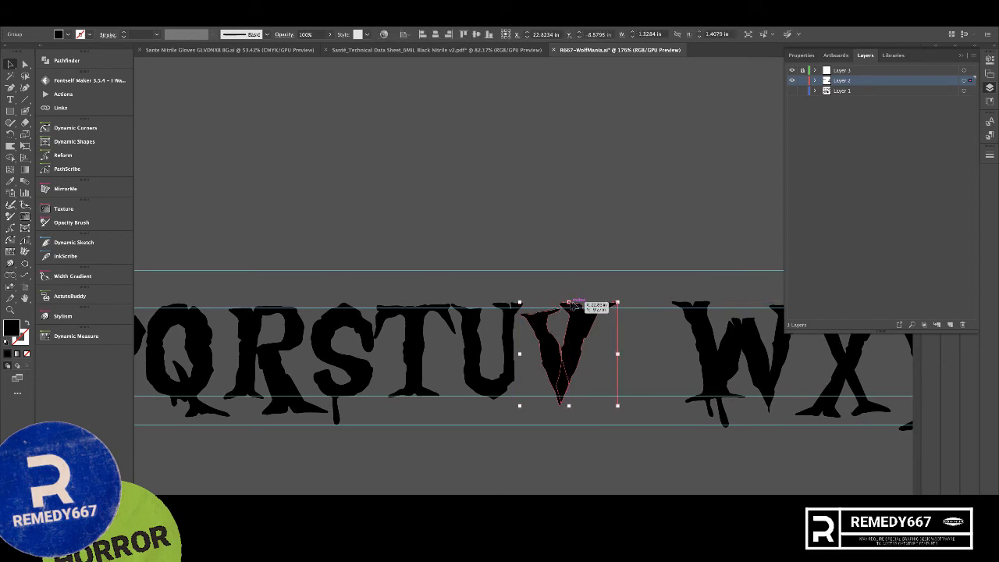
- Resize the W to the guides beside the V, and shrink and slightly rotate the X to fit after it
left_click(689, 382)
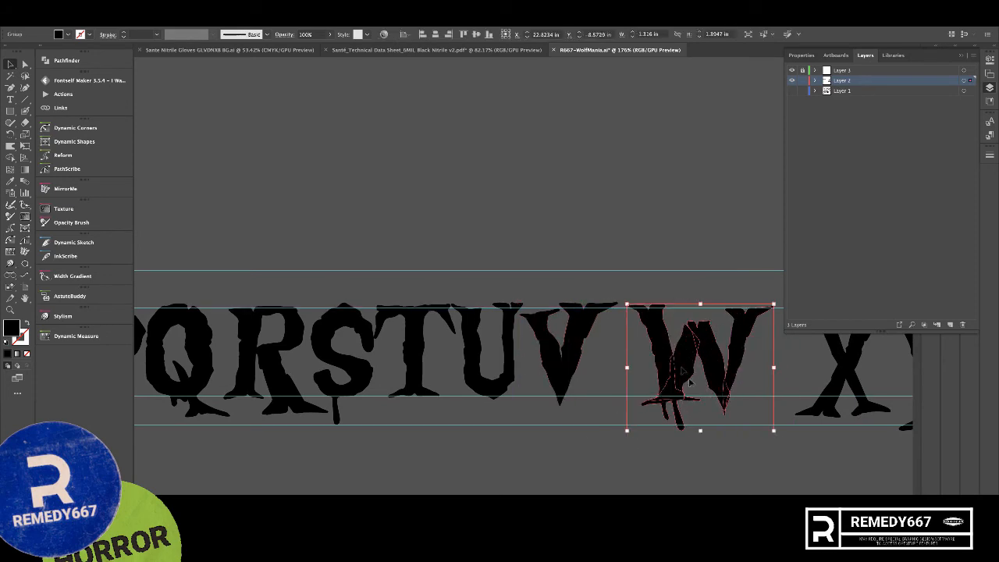
left_click_drag(700, 431, 702, 425)
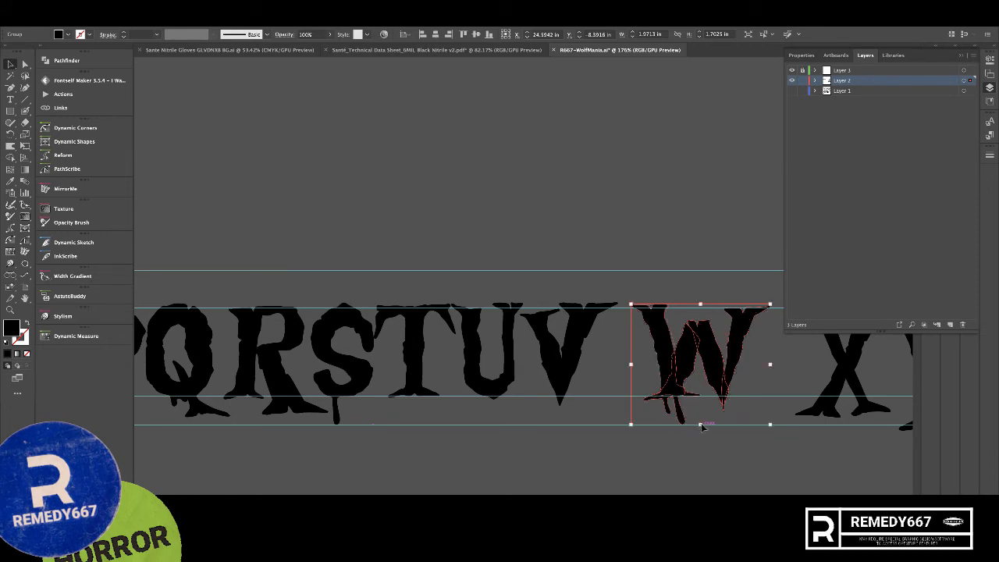
left_click_drag(719, 380, 529, 381)
left_click(788, 379)
left_click_drag(639, 383, 574, 371)
left_click_drag(586, 417, 561, 388)
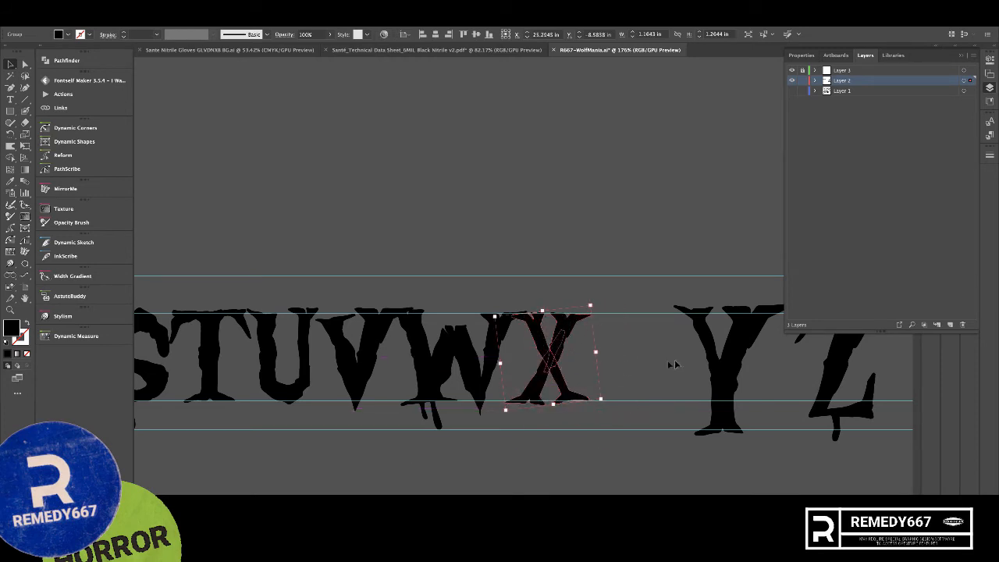
- Scale the Y and Z down to the inner guide lines and place them tightly after the X
left_click_drag(736, 364, 663, 373)
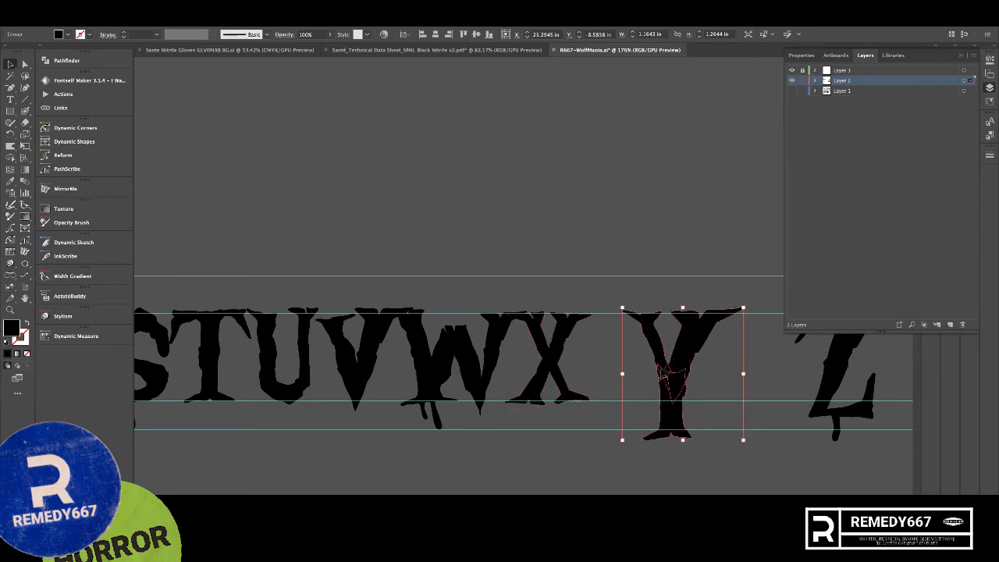
left_click_drag(682, 441, 625, 382)
scroll(713, 364, "right", 5)
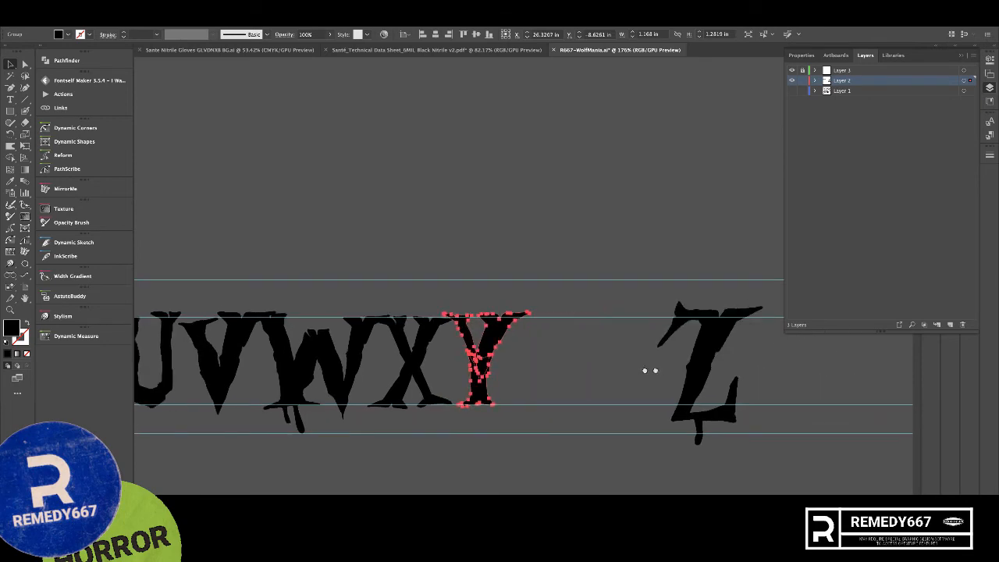
left_click_drag(694, 370, 647, 376)
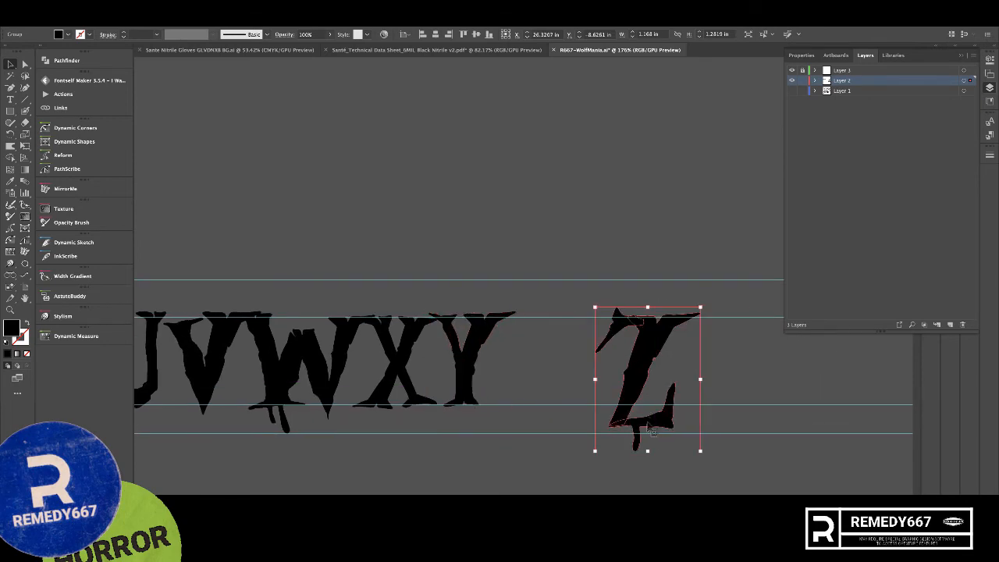
left_click_drag(648, 451, 542, 399)
left_click(598, 361)
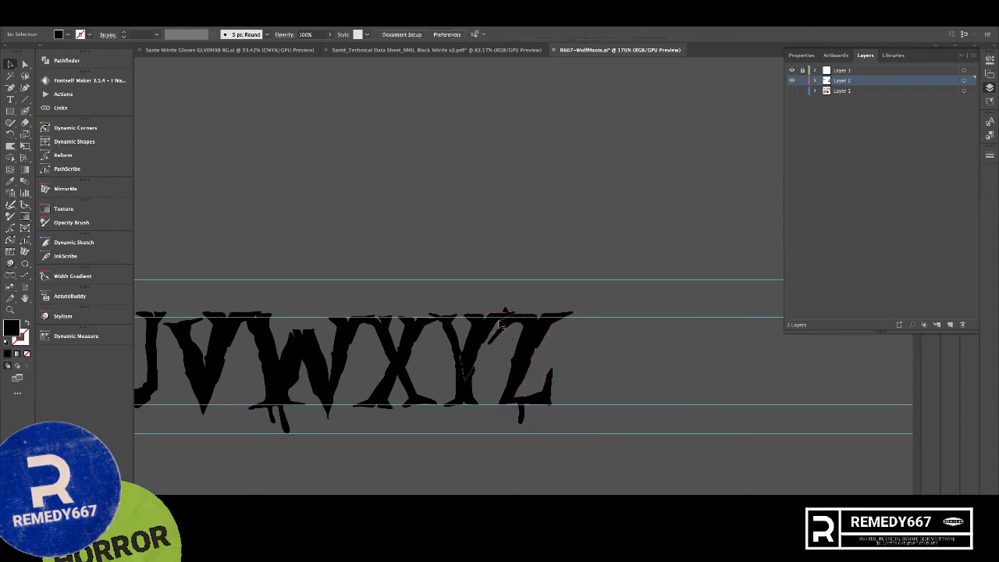
- Move the letters I through Z together against the H to close the gap in the alphabet
scroll(679, 388, "down", 6)
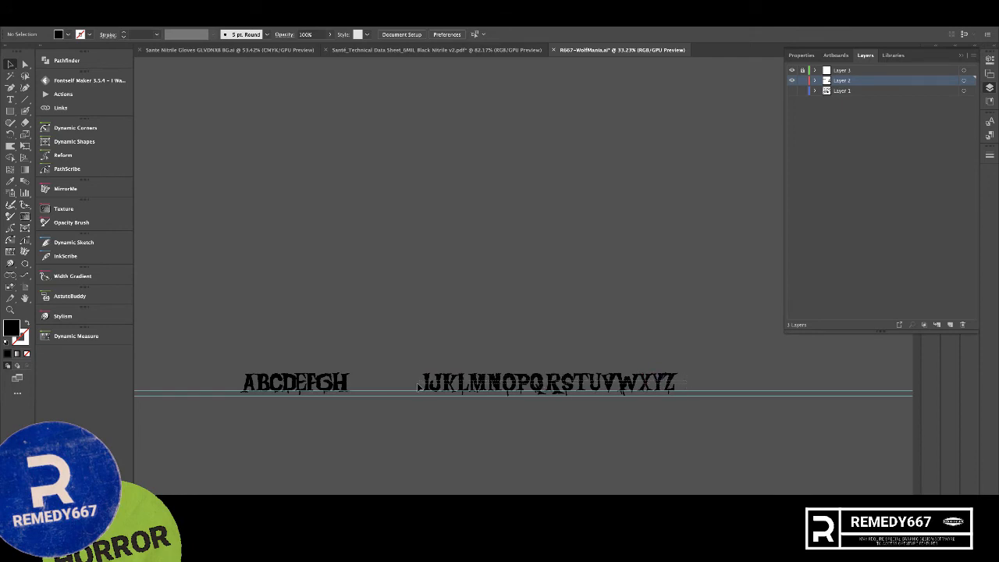
left_click_drag(418, 387, 373, 388)
key("super+shift+a")
left_click_drag(309, 381, 495, 354)
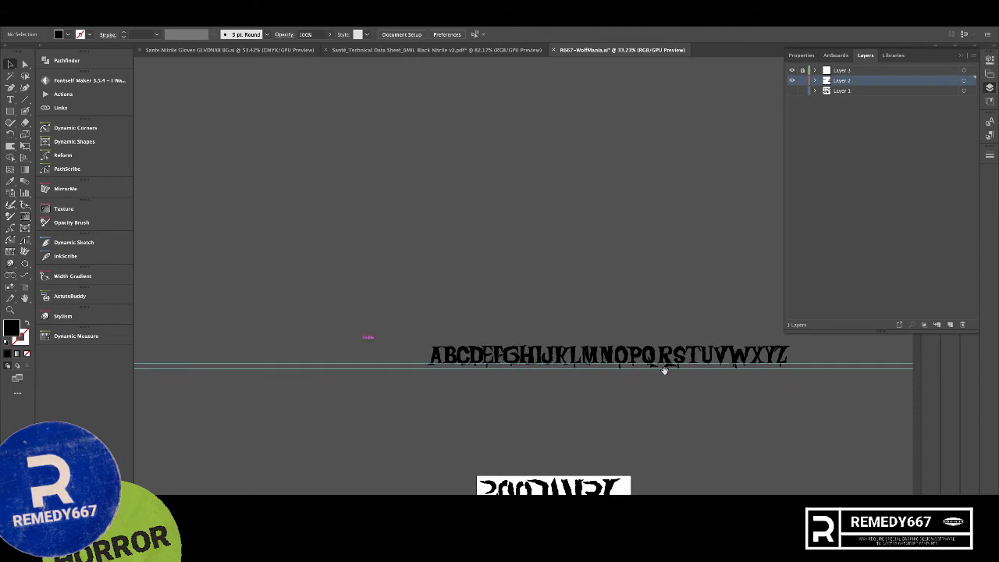
- Fine-tune the size of the R slightly so it fits the row between the Q and S
scroll(664, 370, "up", 6)
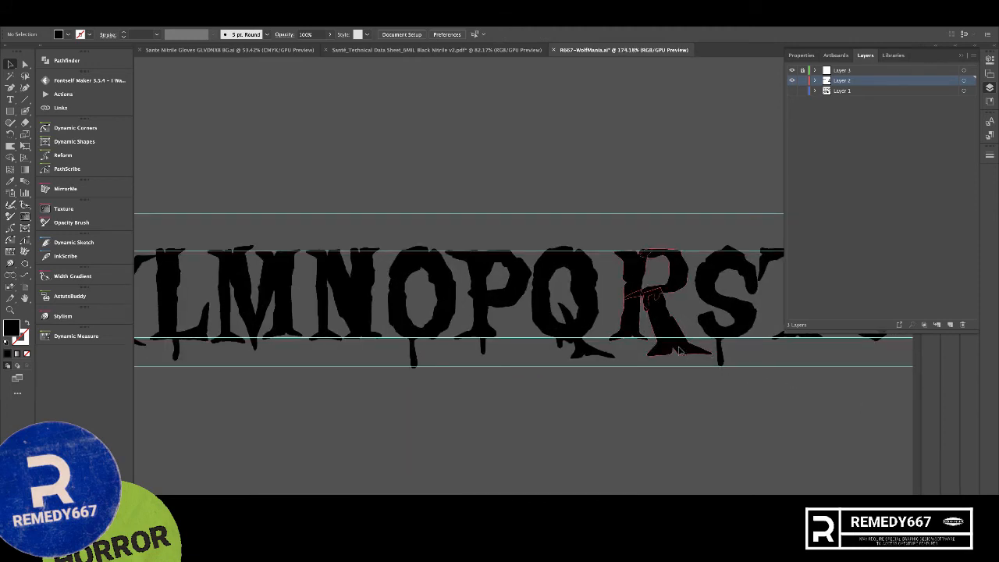
left_click(679, 350)
left_click_drag(716, 360, 706, 357)
left_click(701, 406)
left_click_drag(702, 406, 578, 400)
left_click_drag(658, 412, 520, 404)
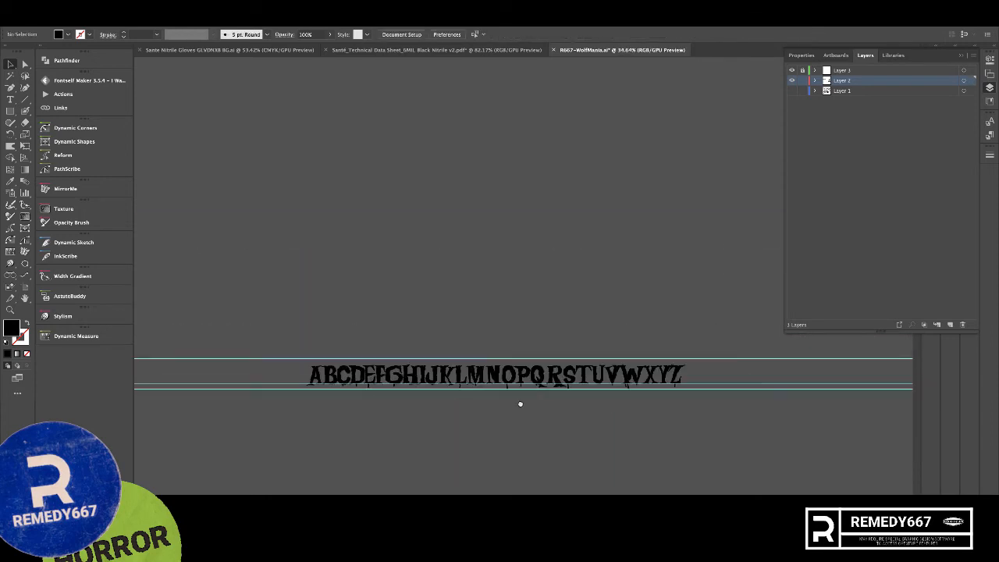
- Open Fontself Maker, unlock Layer 3 and select the whole alphabet together with its guide lines
left_click(96, 81)
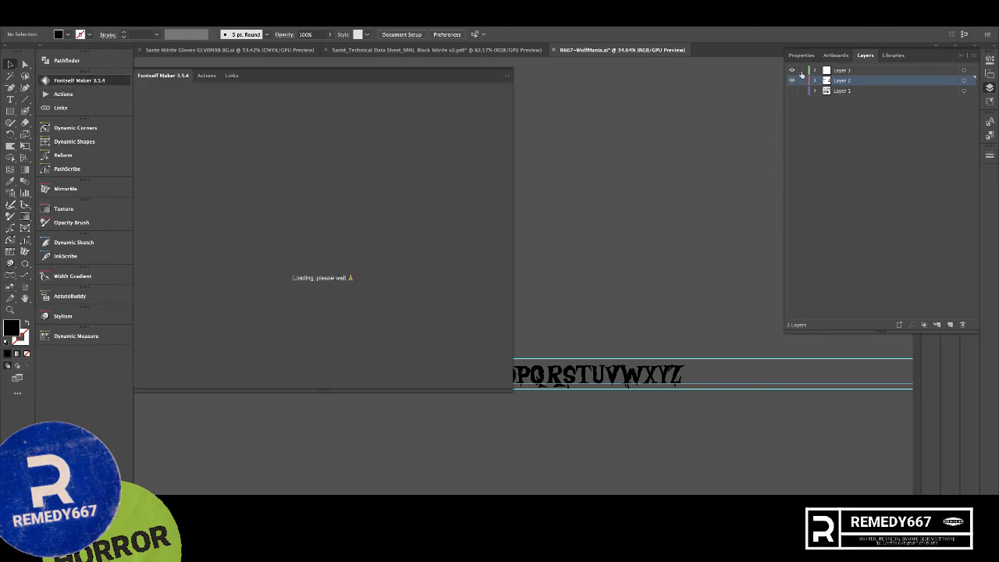
left_click_drag(662, 268, 695, 317)
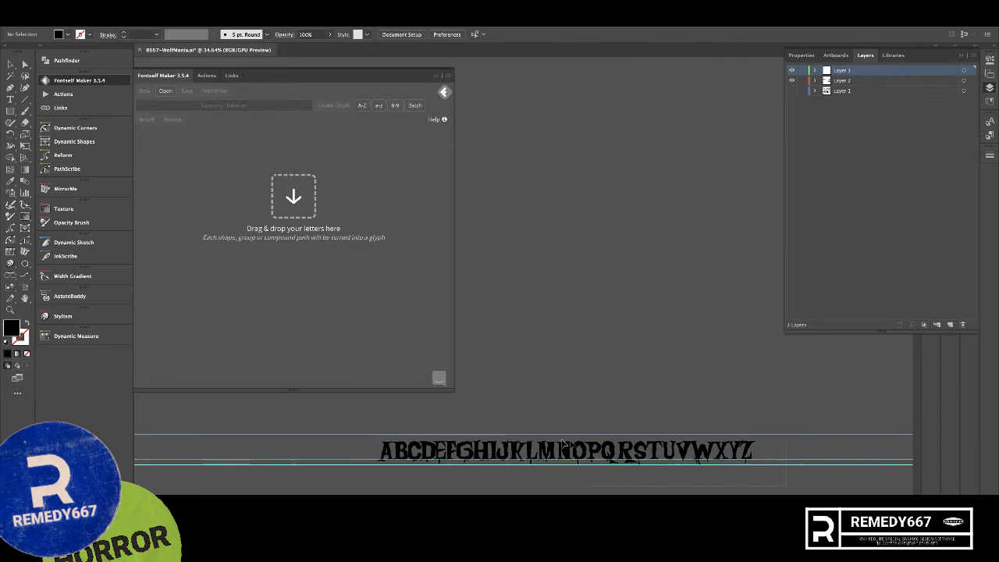
left_click_drag(790, 480, 345, 420)
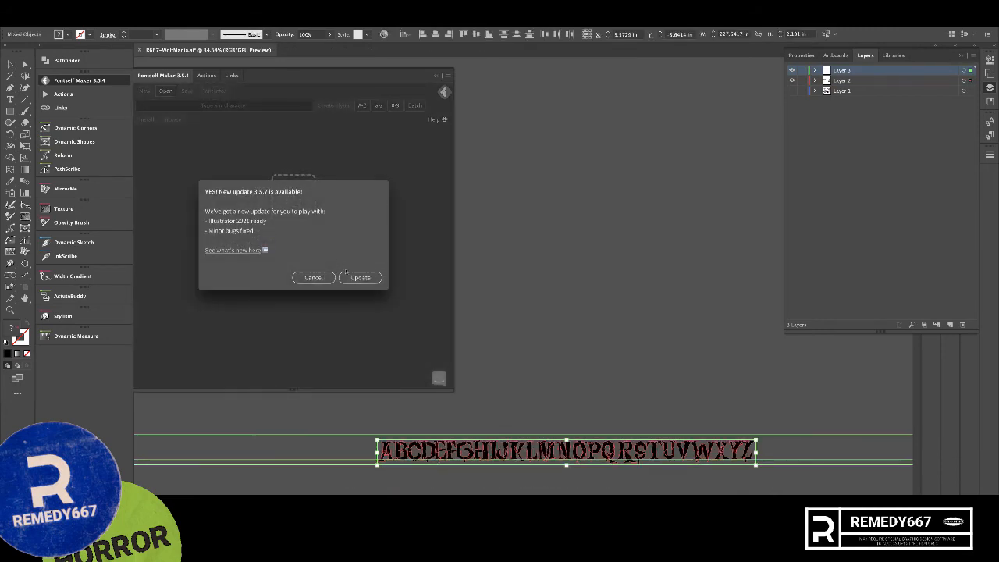
- Create lowercase a–z glyphs from the selected alphabet and apply Smart Space & Kern to them
left_click(317, 278)
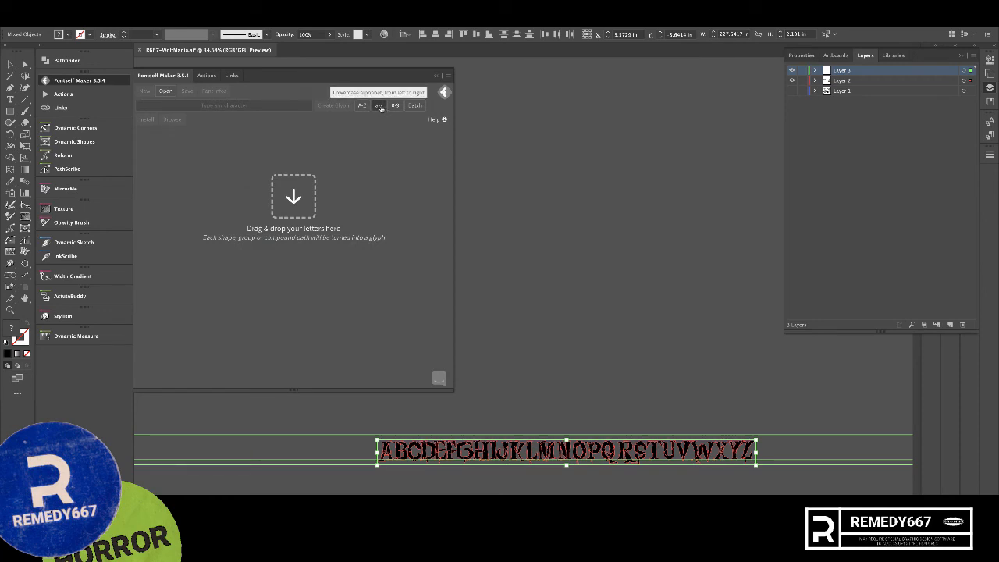
left_click(380, 106)
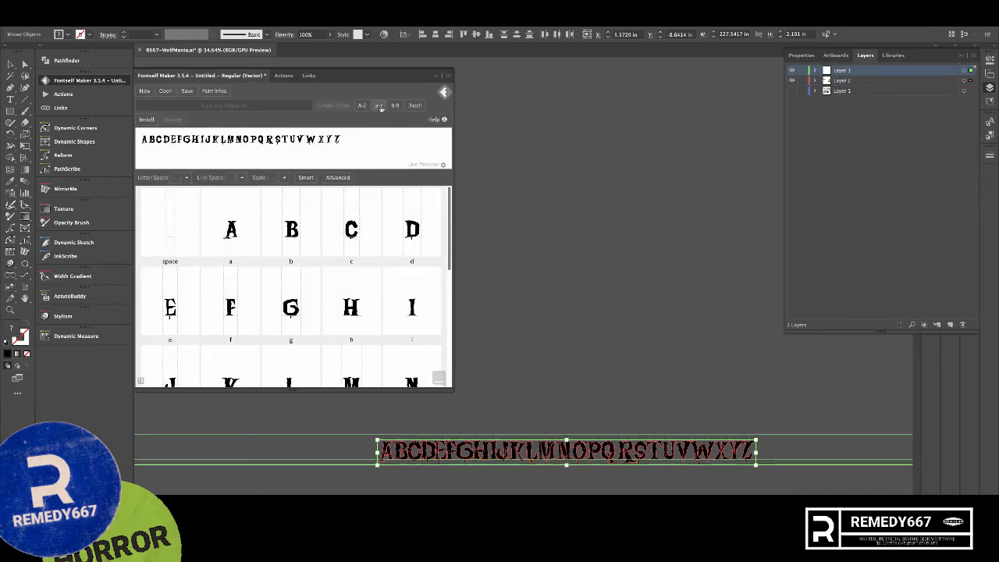
left_click(305, 177)
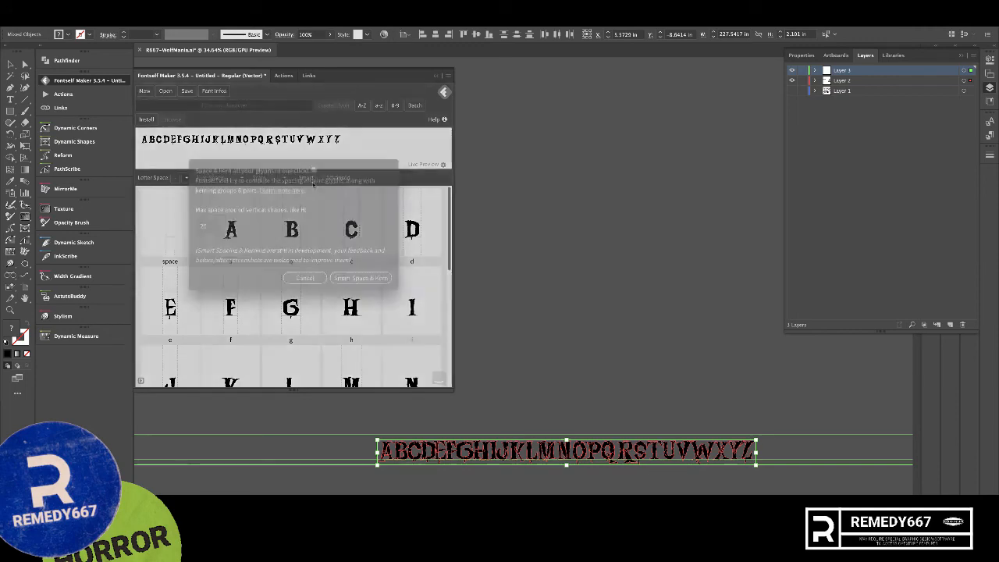
left_click(360, 288)
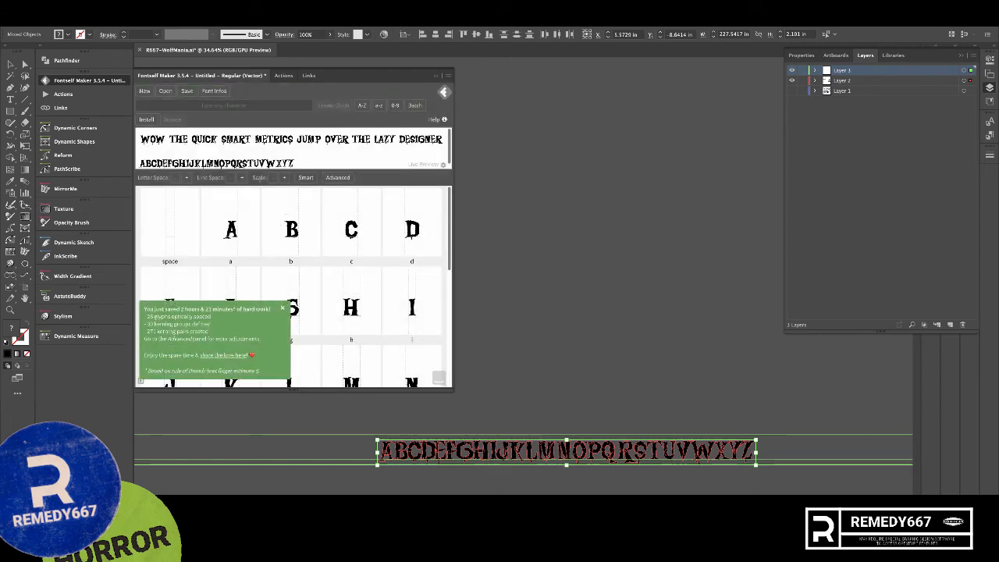
left_click(283, 310)
- Enlarge the Fontself window, open the Z glyph and tighten its side spacing to about -42 left and -100 right
scroll(290, 281, "down", 6)
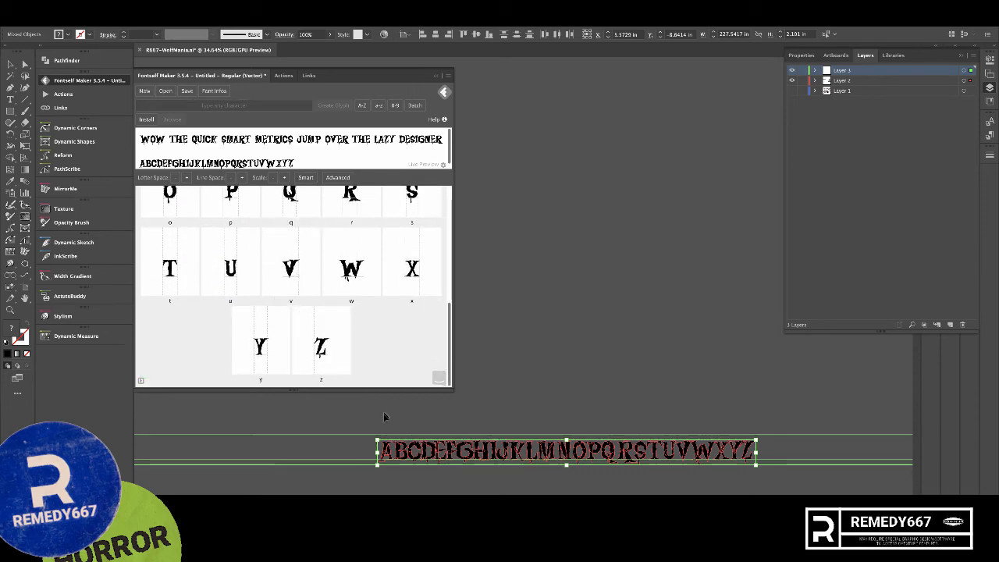
left_click_drag(453, 391, 609, 441)
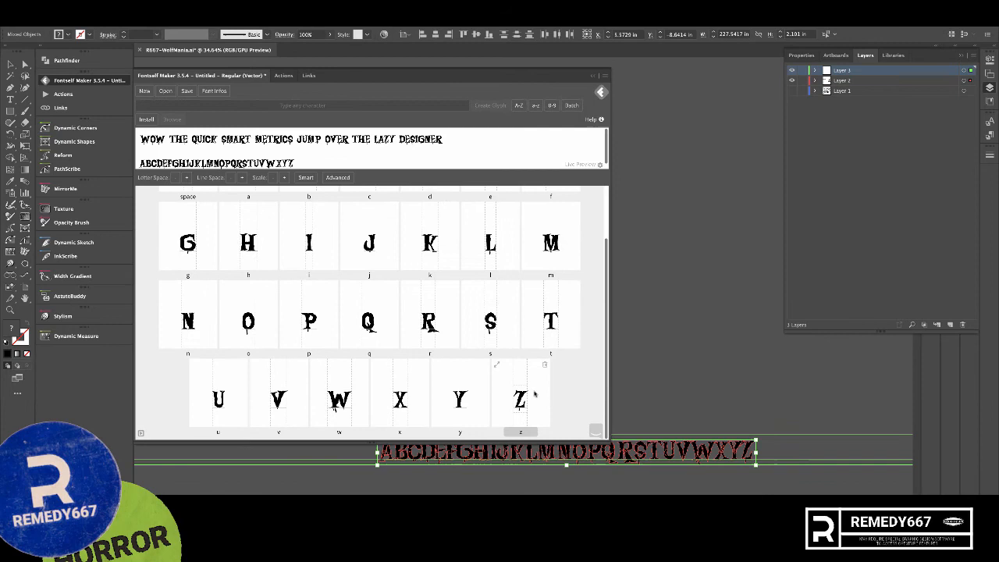
double_click(494, 363)
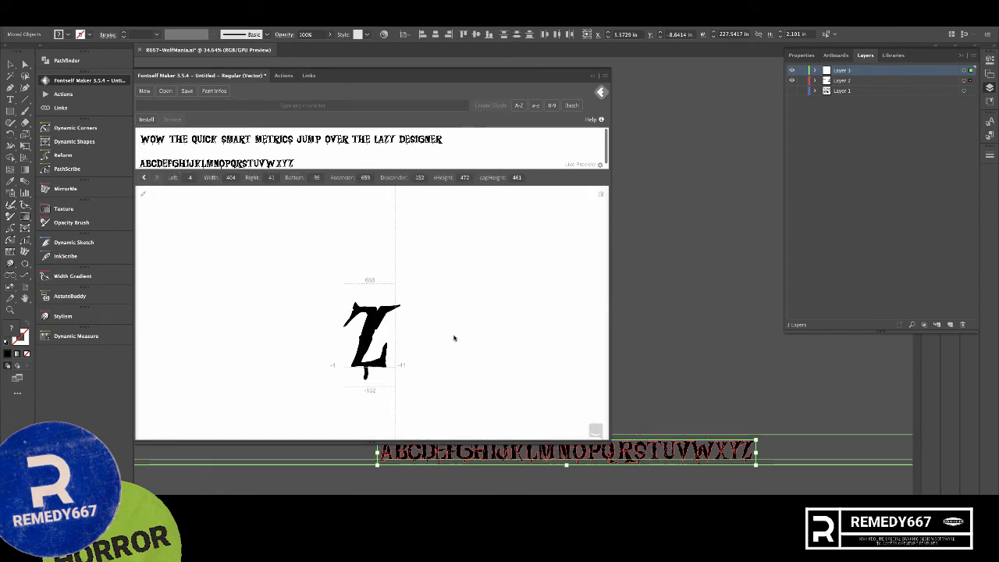
mouse_move(395, 274)
left_mouse_down()
mouse_move(348, 286)
mouse_move(388, 290)
left_mouse_up()
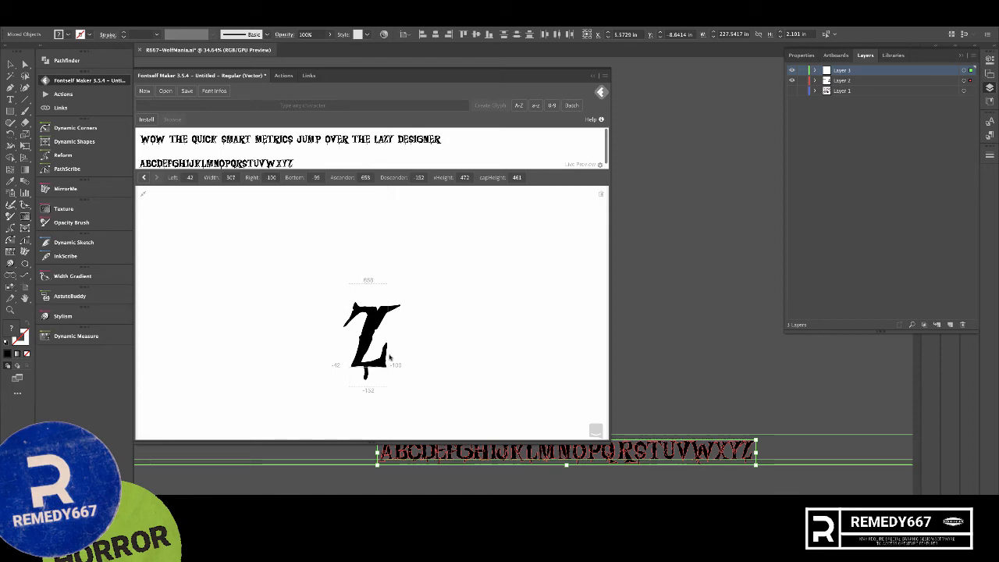
- Tighten the Y glyph to about -42 left and -89 right, and pull in the side guides of the X
left_click(144, 177)
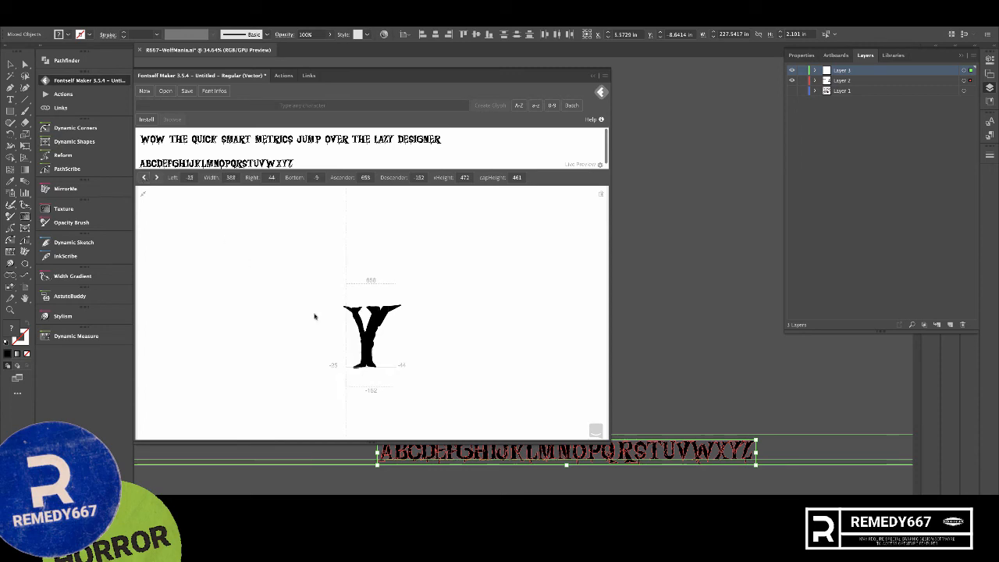
left_click_drag(395, 320, 348, 329)
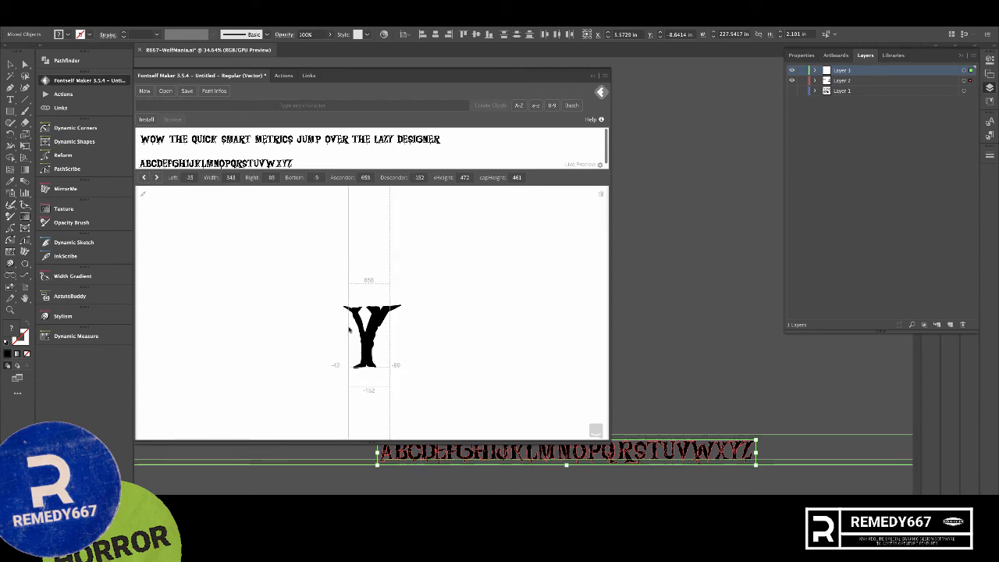
left_click(144, 178)
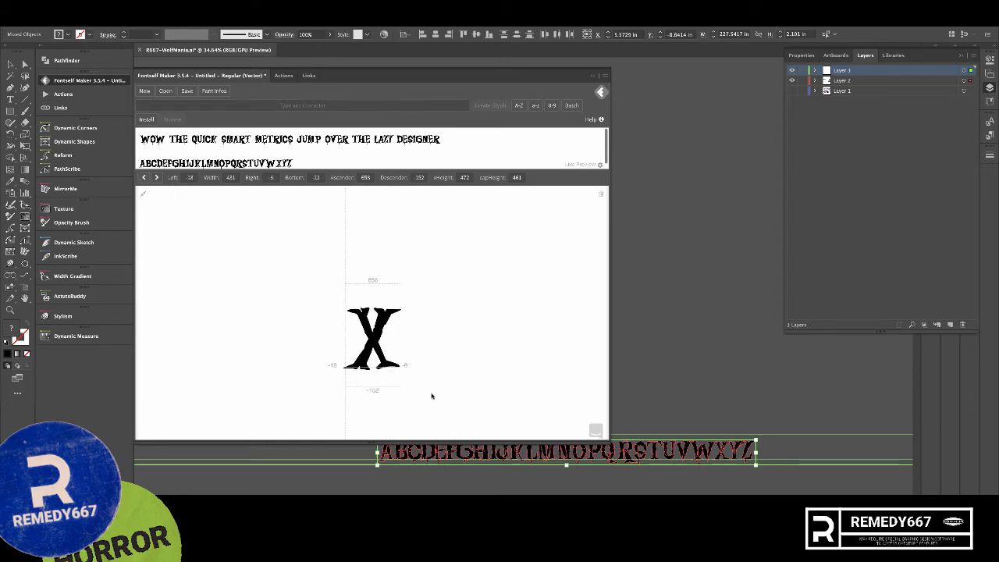
left_click_drag(393, 337, 352, 342)
- Narrow the W on both sides, to about -66 right, and the V to about -32 left and -83 right
left_click(143, 178)
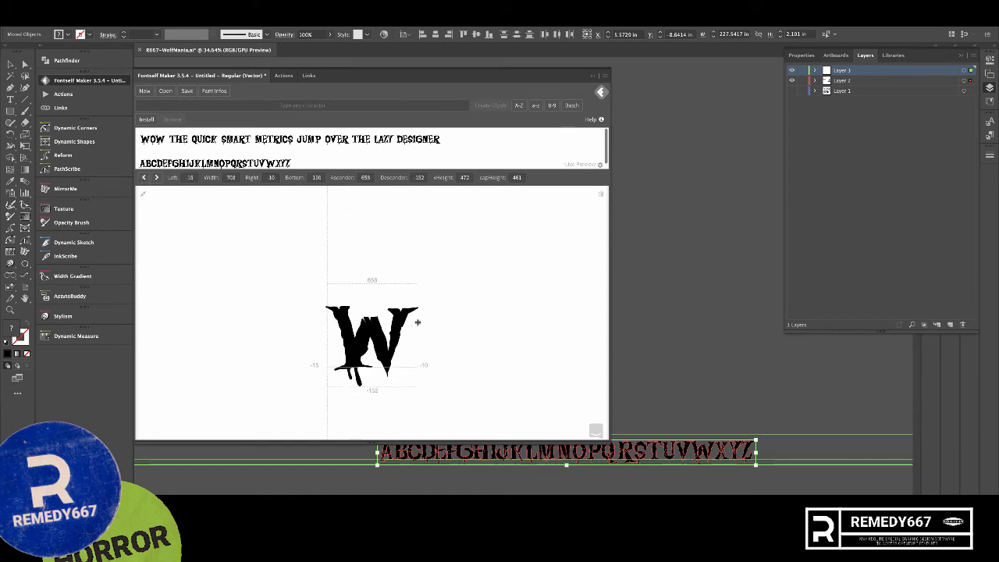
left_click_drag(417, 322, 410, 323)
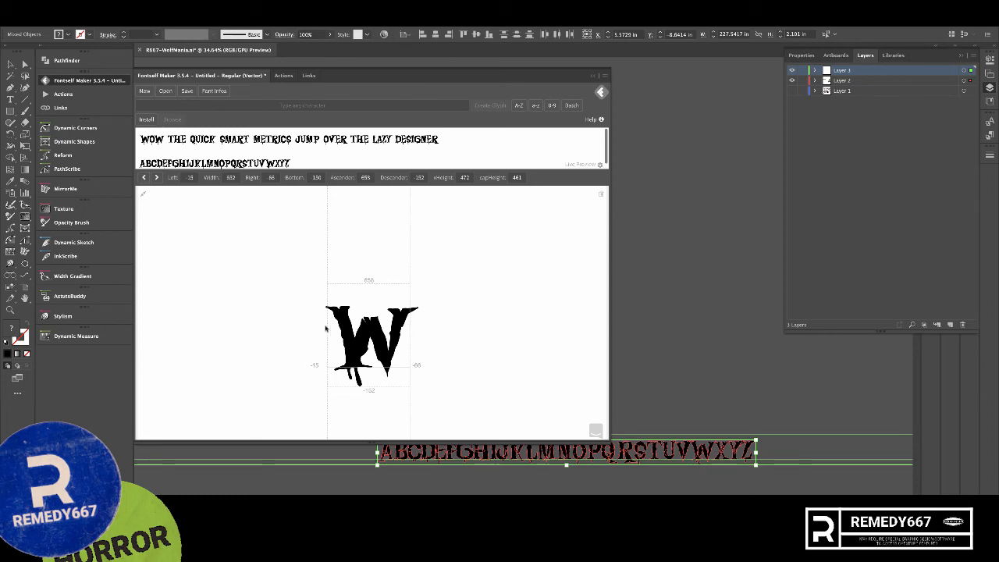
left_click_drag(328, 325, 333, 325)
left_click(143, 177)
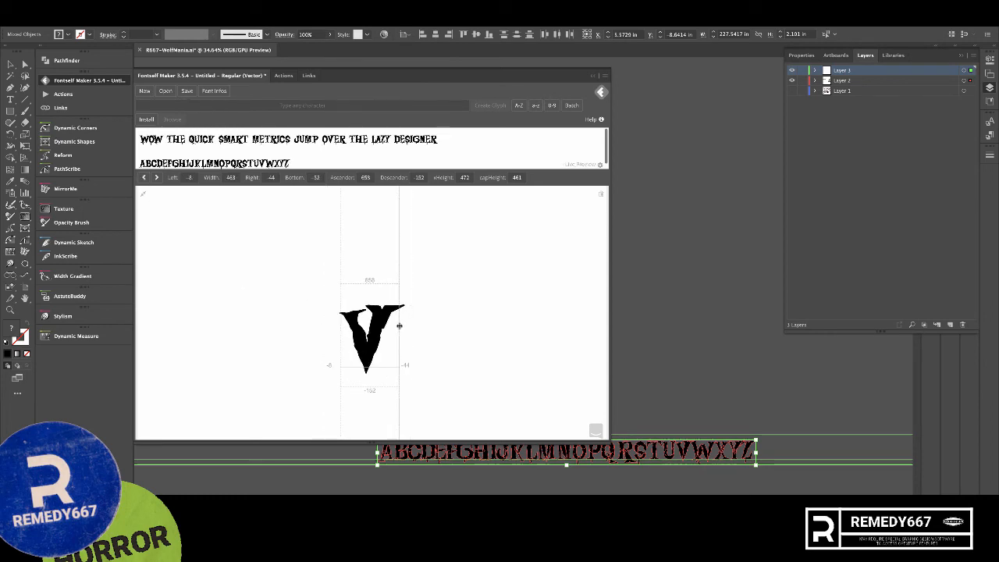
left_click_drag(399, 325, 394, 326)
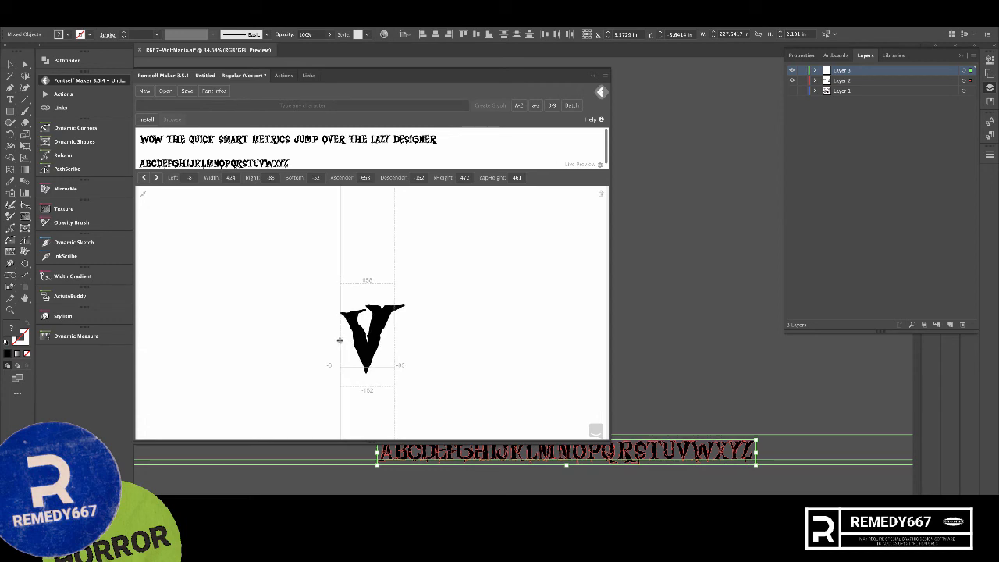
left_click_drag(339, 340, 344, 341)
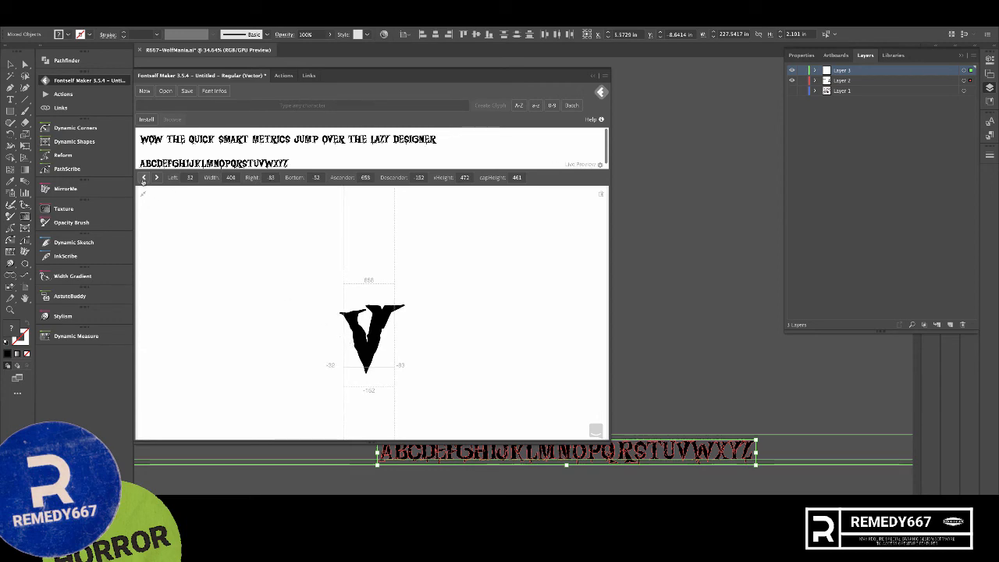
- Tighten the side spacing of the U, to about -33 left, and of the T, to about -25 right
left_click(144, 178)
left_click_drag(350, 331, 392, 328)
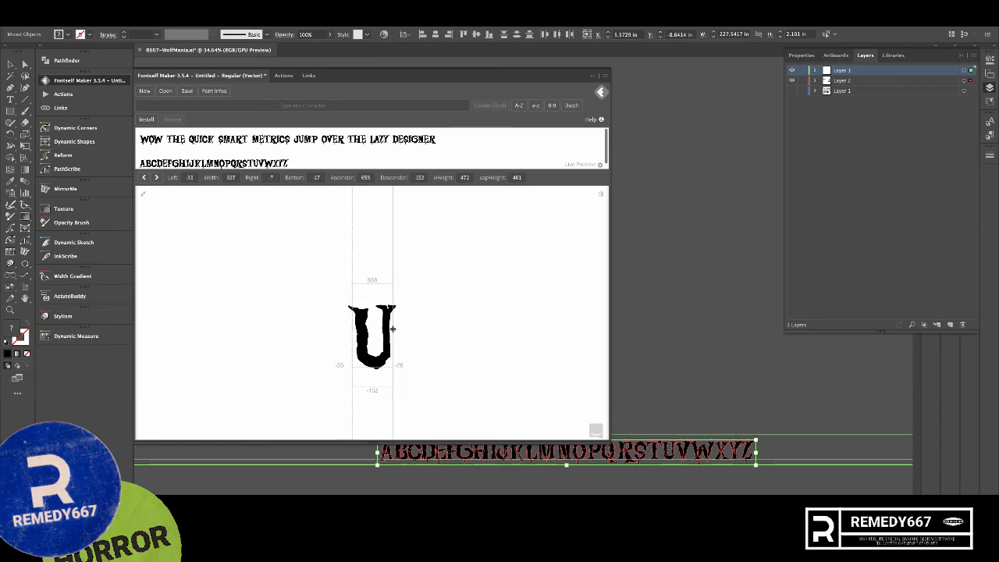
left_click(144, 178)
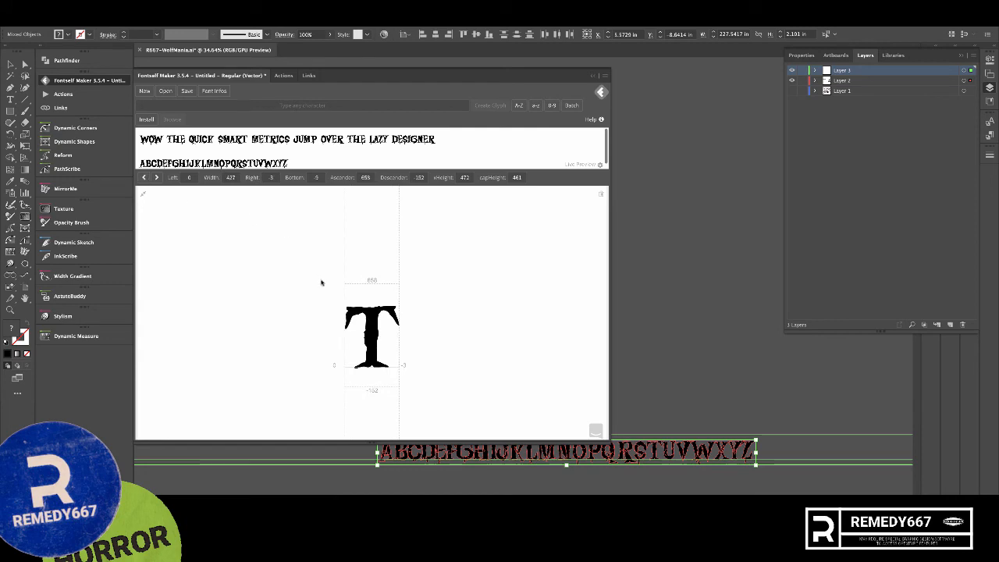
left_click_drag(397, 300, 395, 301)
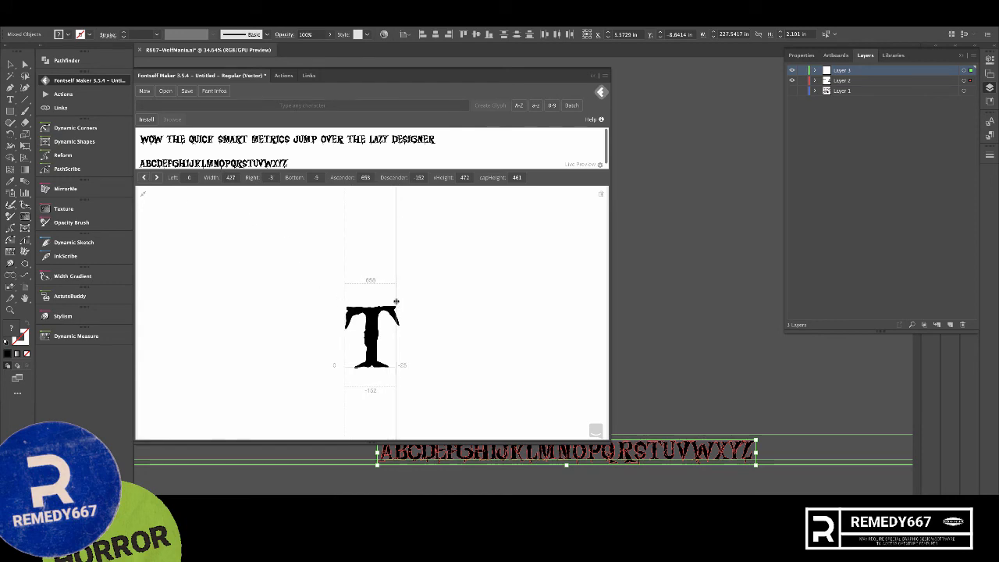
- Leave the S as spaced, tighten the R's left spacing to about -43 and the Q's right spacing to about -82
left_click(144, 178)
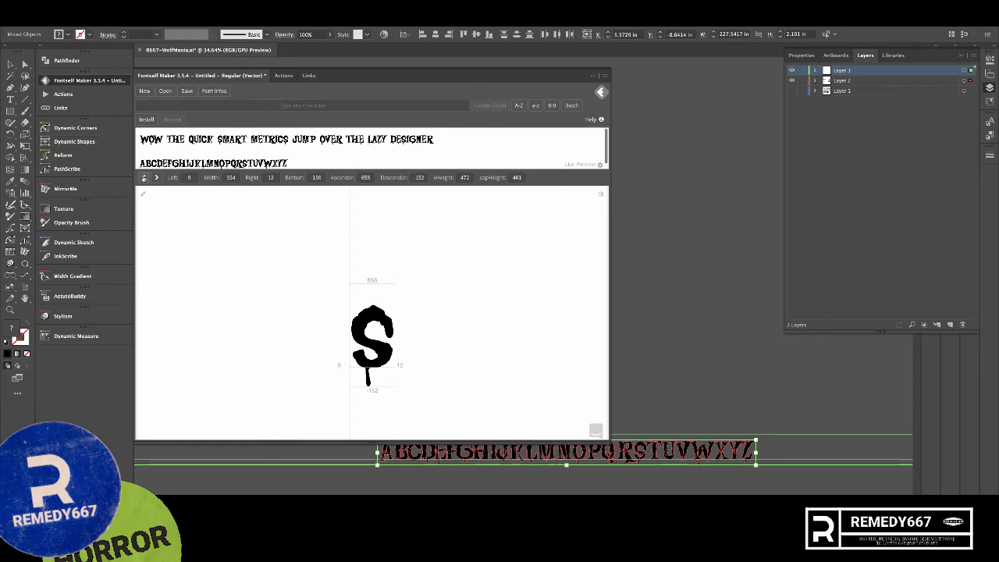
left_click(143, 177)
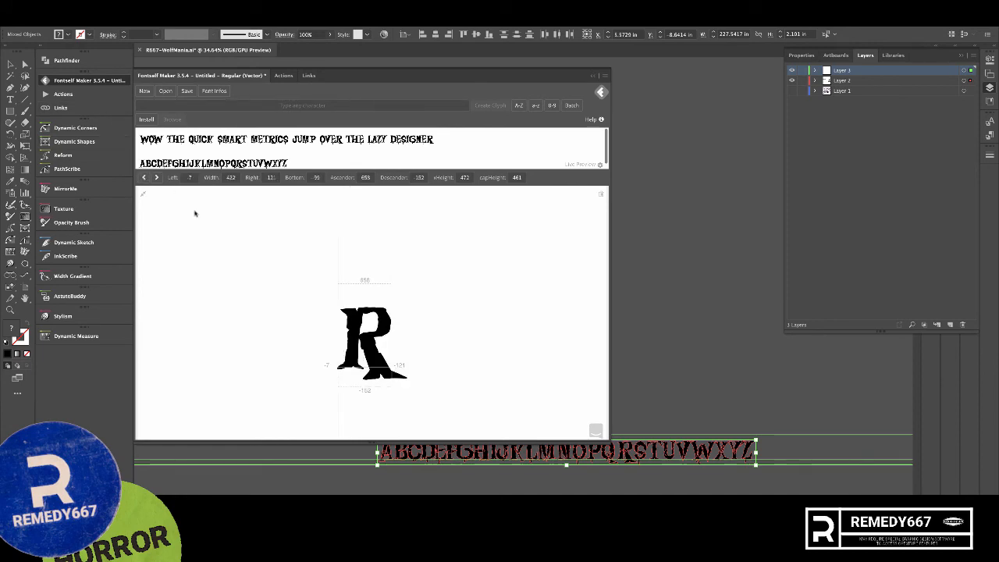
left_click_drag(341, 335, 343, 335)
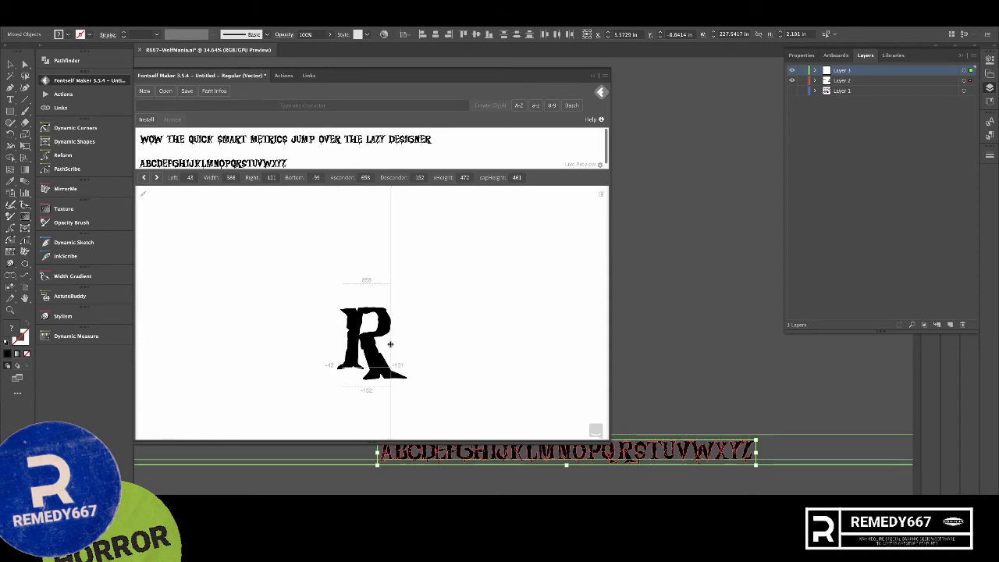
left_click(143, 177)
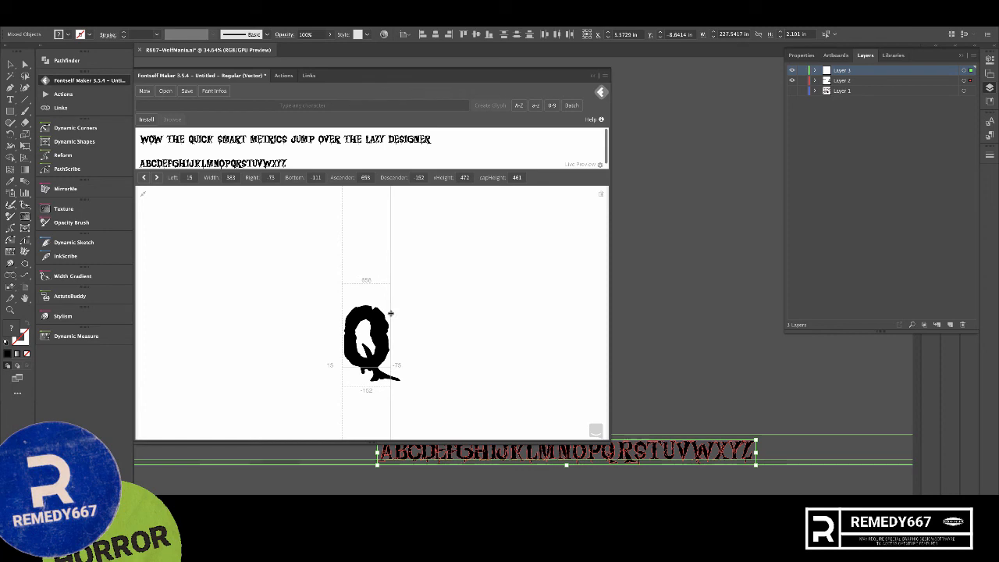
left_click_drag(391, 313, 390, 313)
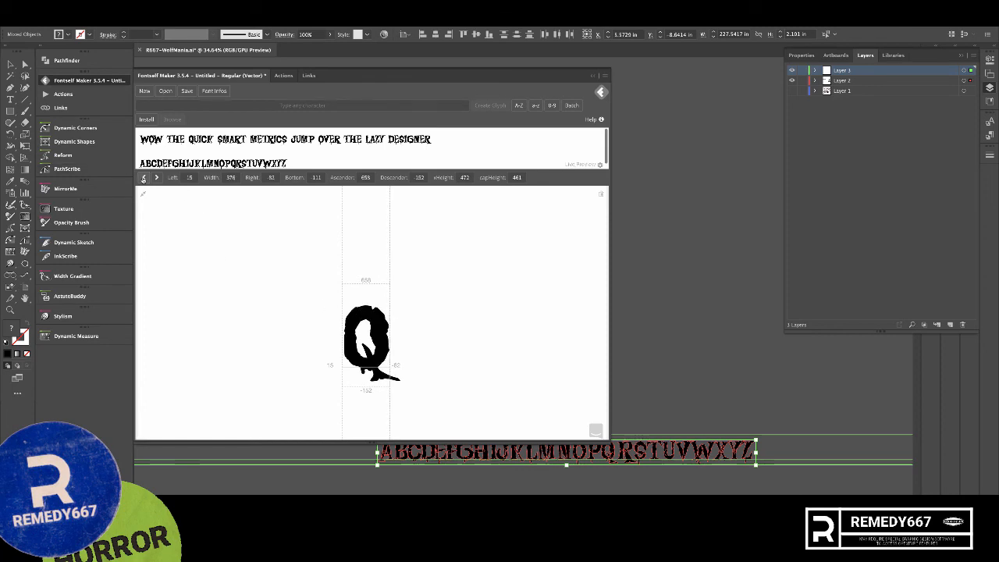
- Set the P's spacing to about -102 left and -18 right, skip the O, and tighten the N to about -43 left and -40 right
left_click(144, 177)
left_click_drag(342, 328, 357, 331)
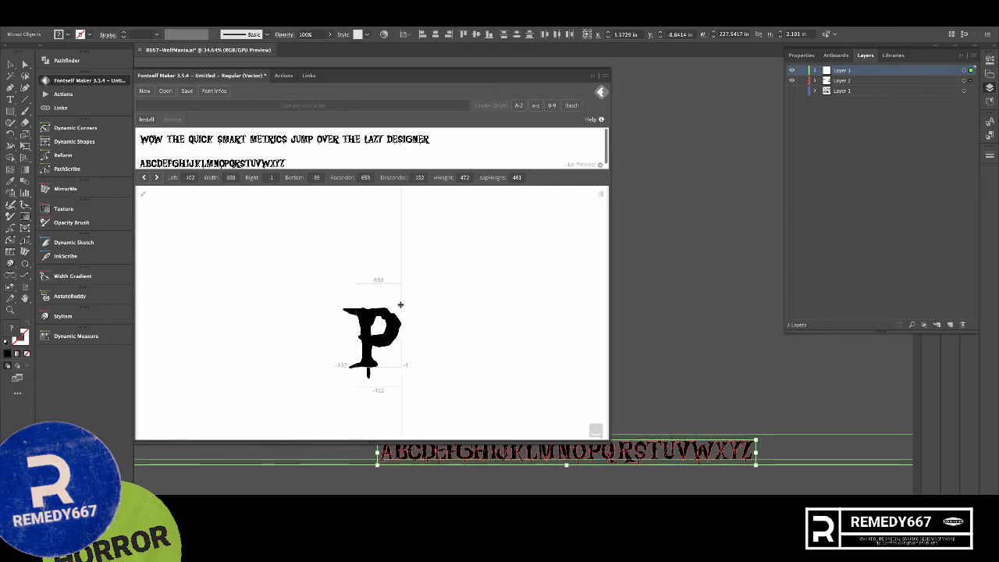
left_click_drag(400, 305, 400, 305)
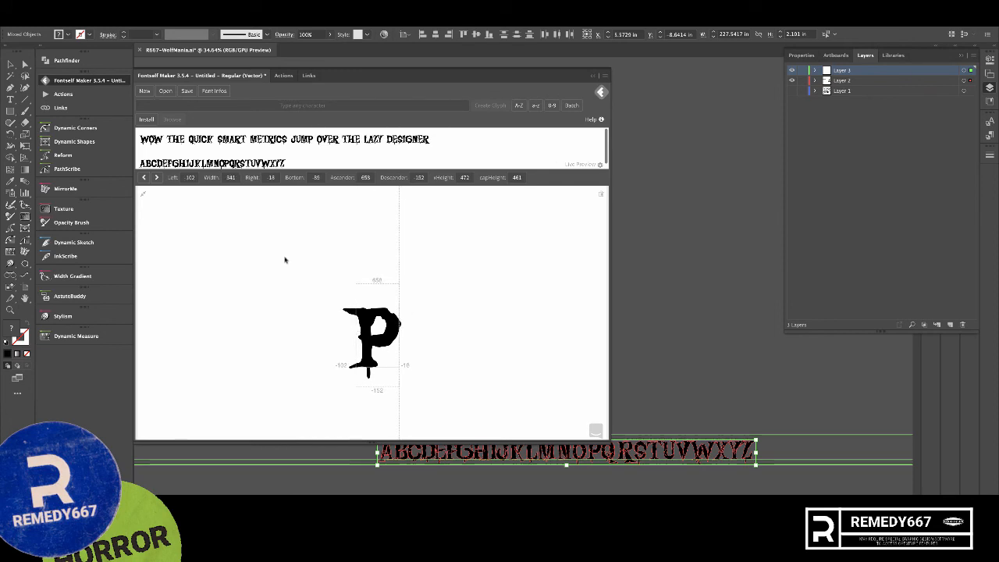
left_click(144, 178)
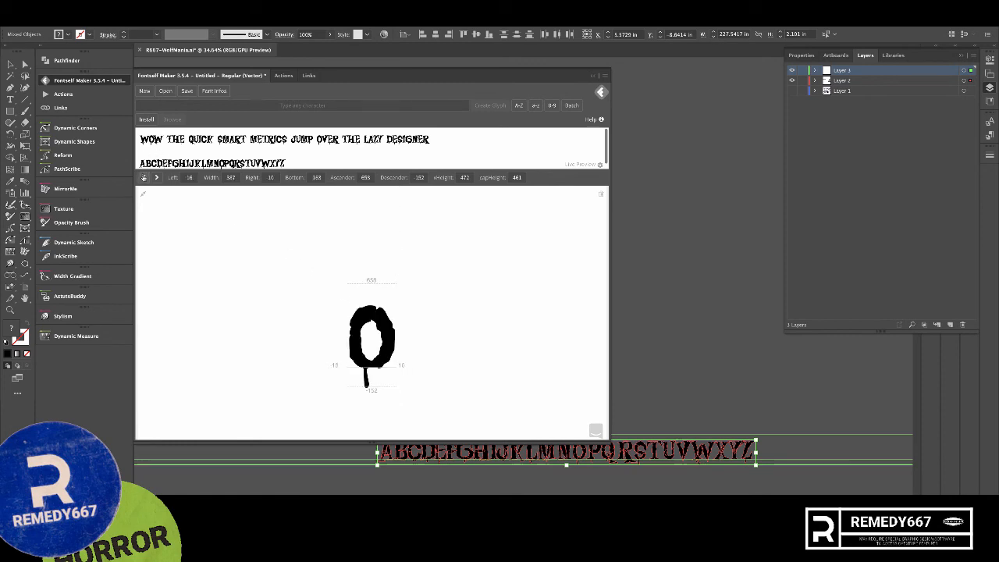
left_click(144, 177)
left_click_drag(347, 301, 352, 299)
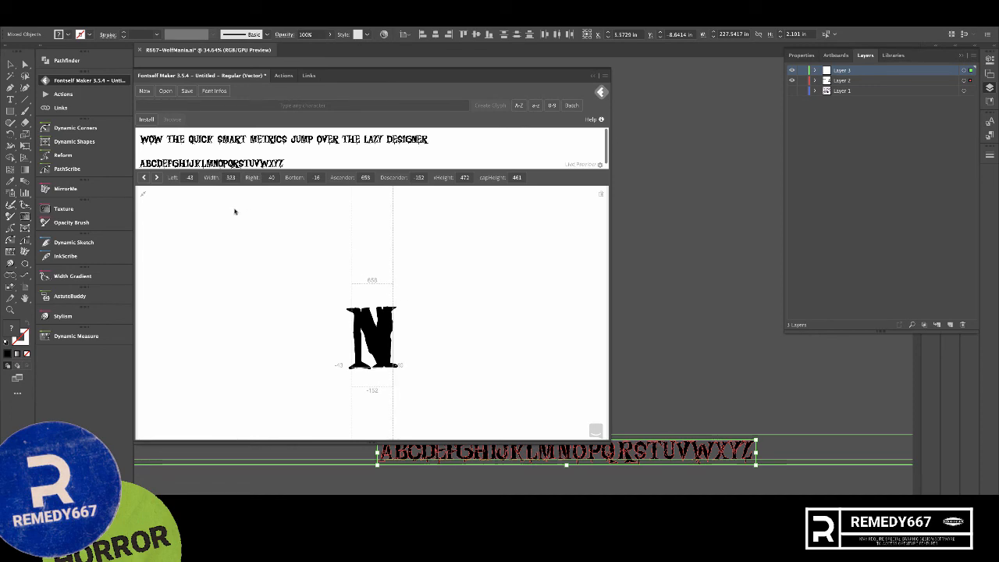
- Tighten the M glyph by moving both side guides inward, to about -39 on the left
left_click(144, 177)
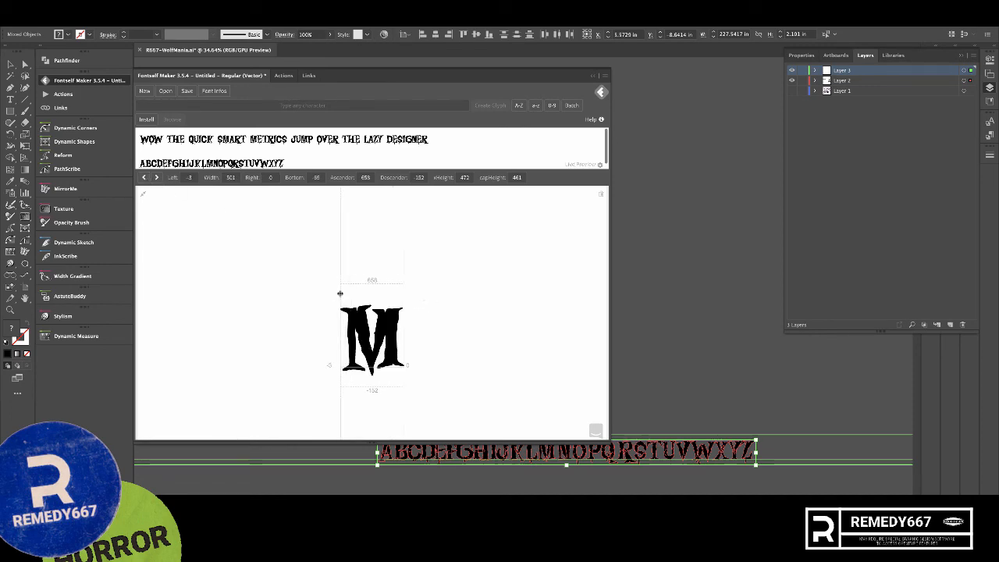
mouse_move(339, 293)
left_mouse_down()
mouse_move(344, 286)
mouse_move(346, 296)
left_mouse_up()
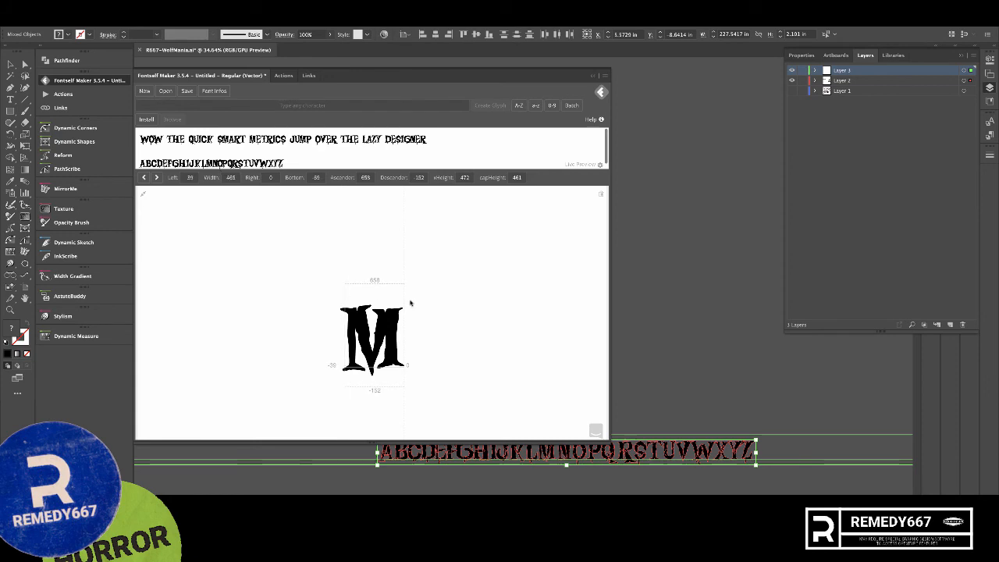
left_click_drag(411, 301, 398, 295)
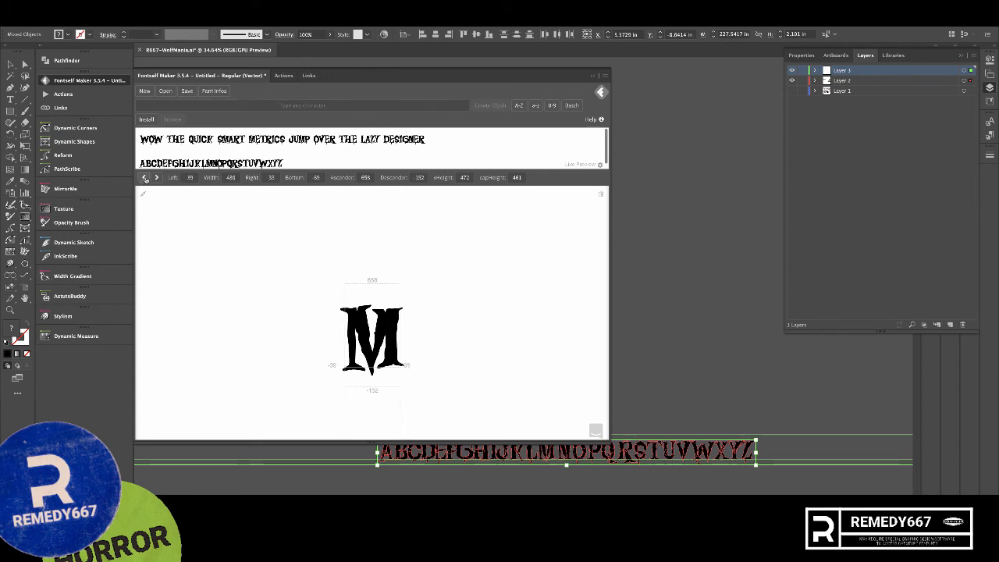
- Tighten the L's left spacing to about -26 and the K's spacing to about -77 left and -81 right
left_click(144, 177)
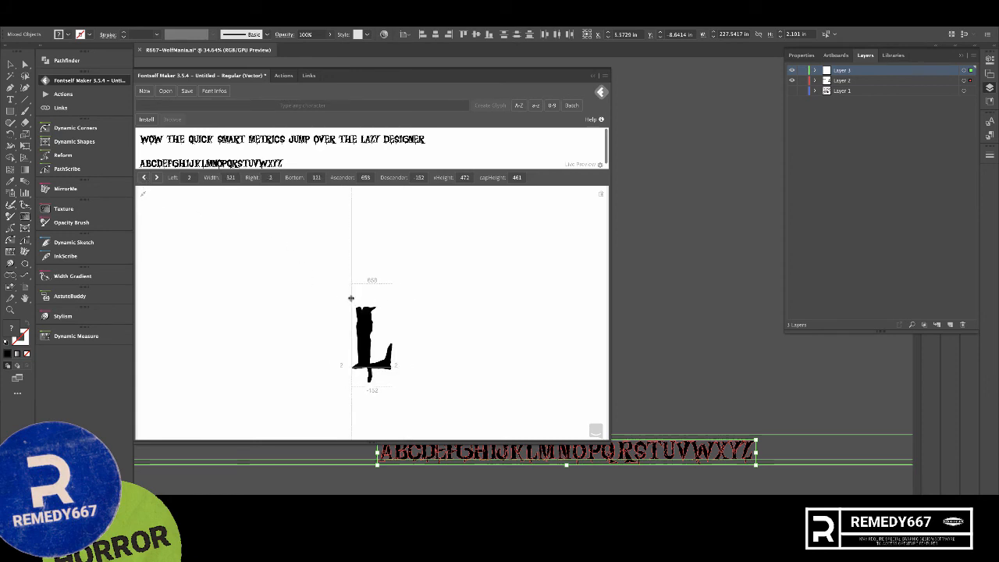
left_click_drag(350, 298, 355, 297)
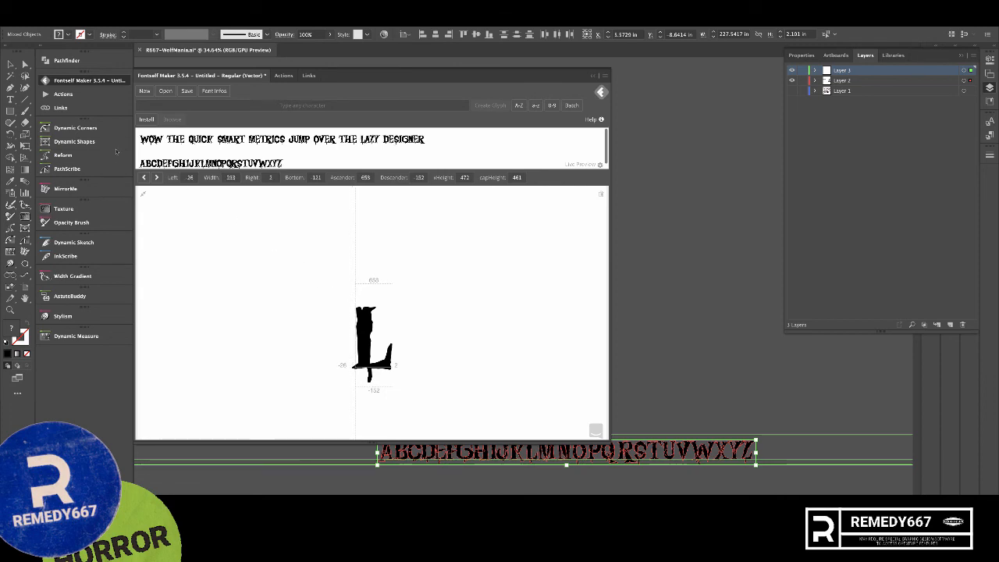
left_click(143, 177)
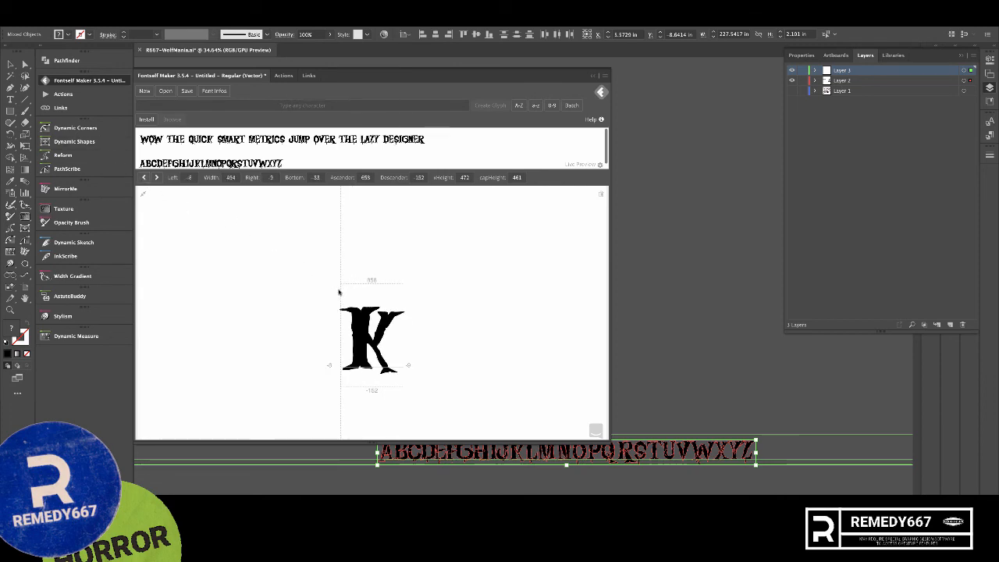
left_click_drag(340, 292, 394, 301)
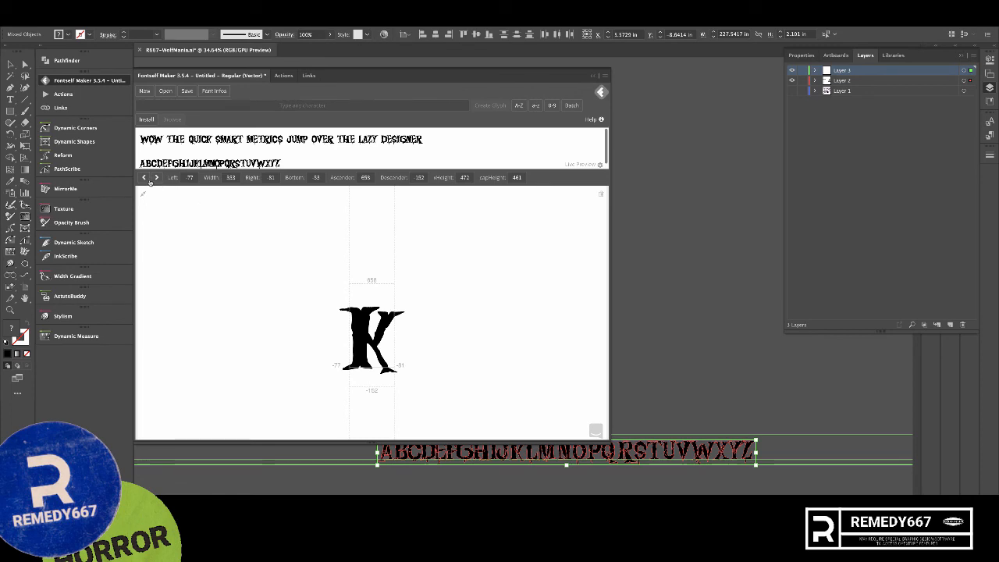
- Tighten the J's right spacing to about -23 and the I's spacing to about -32 left and -25 right
left_click(145, 177)
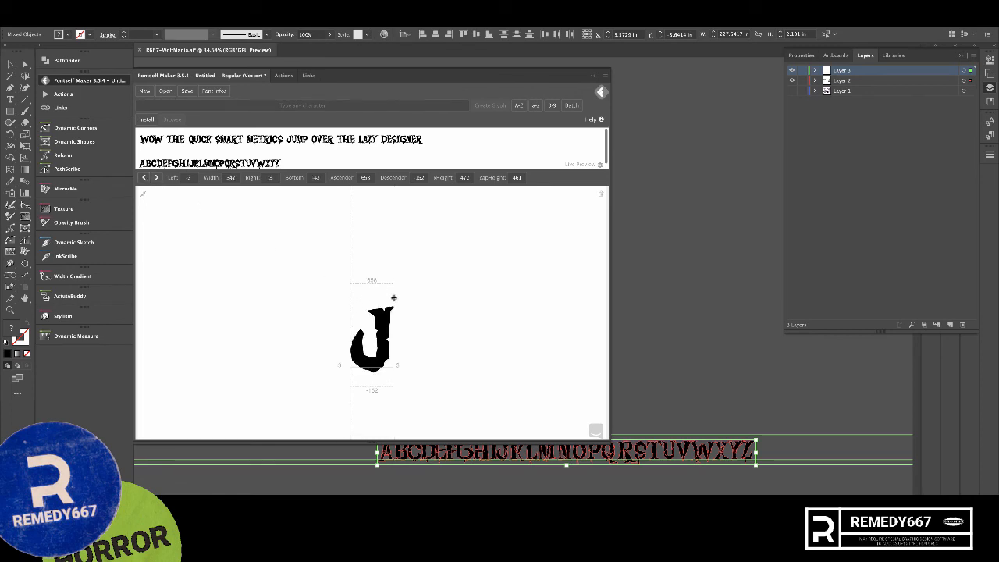
mouse_move(395, 297)
left_mouse_down()
mouse_move(361, 289)
mouse_move(386, 291)
left_mouse_up()
left_click(144, 178)
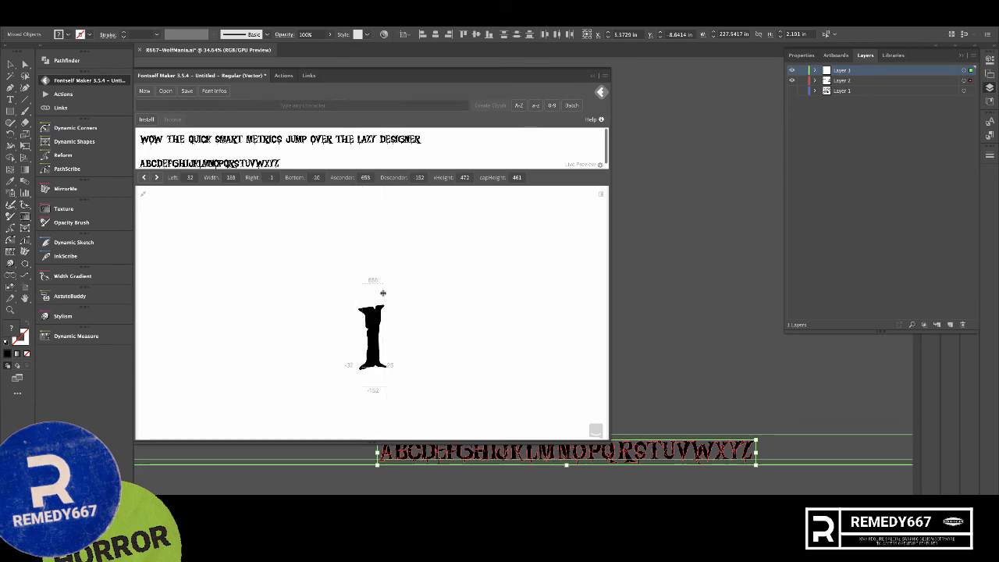
- Tighten the H on both sides, to about -62 on the right, and set the G's right spacing to about -29
left_click(145, 178)
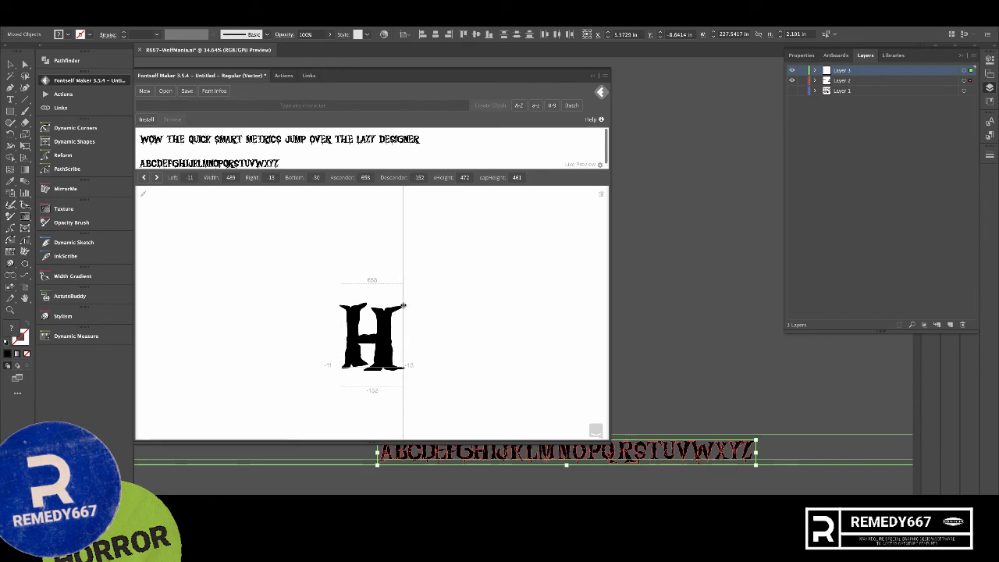
mouse_move(403, 310)
left_mouse_down()
mouse_move(344, 294)
mouse_move(399, 296)
left_mouse_up()
left_click(144, 178)
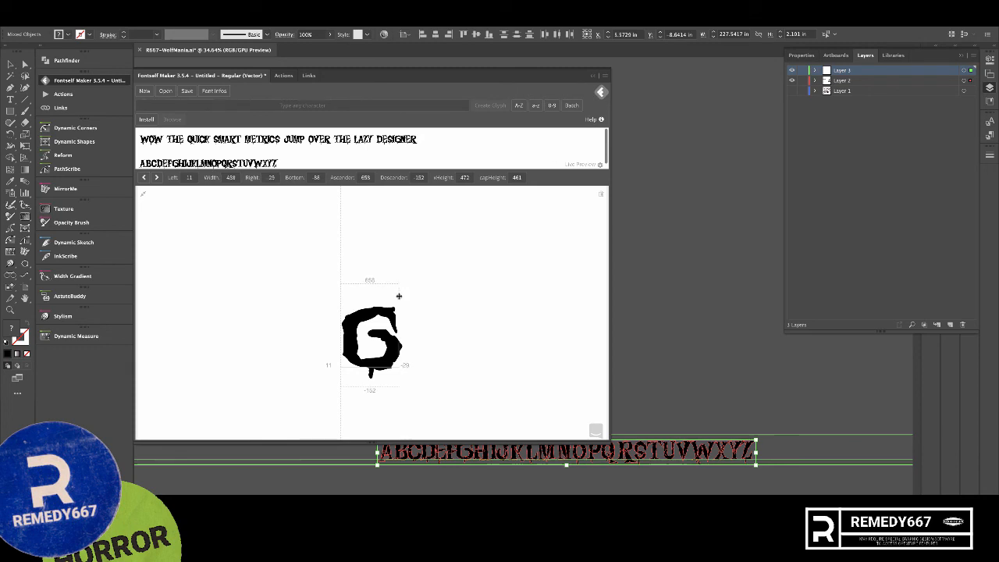
- Tighten the F's spacing to about -37 left and -26 right, and the E's to about -49 left and -15 right
left_click(145, 178)
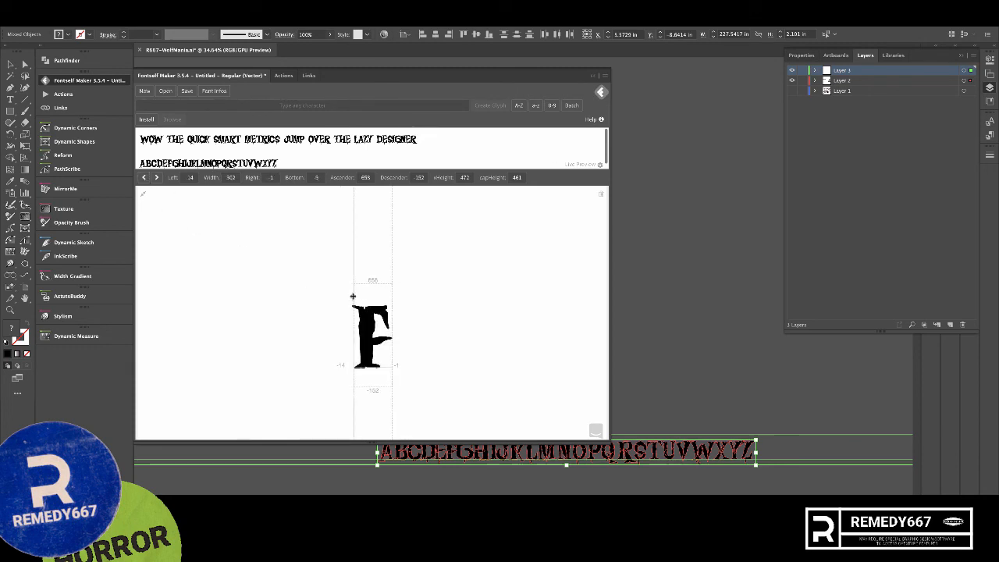
left_click_drag(353, 296, 389, 289)
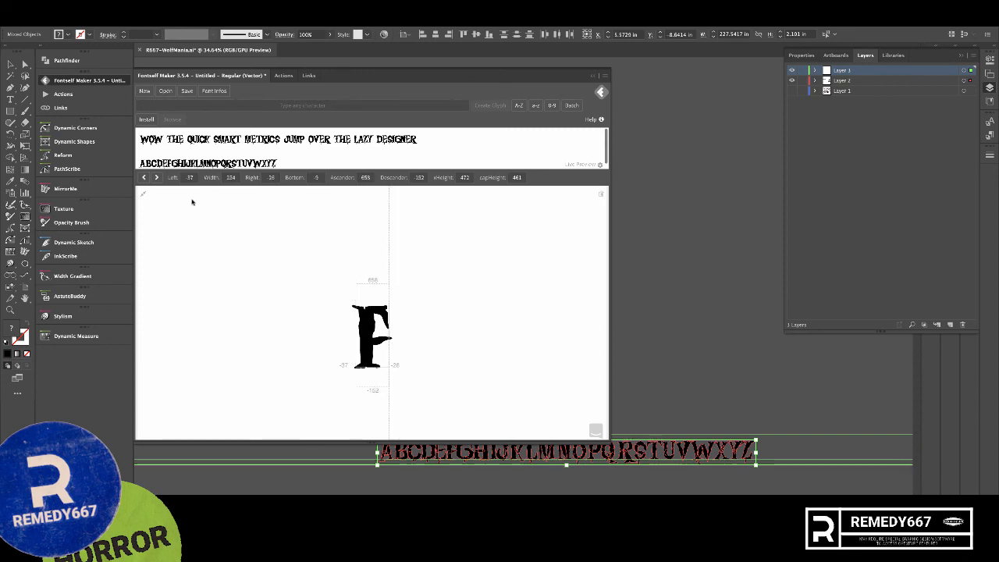
left_click(143, 178)
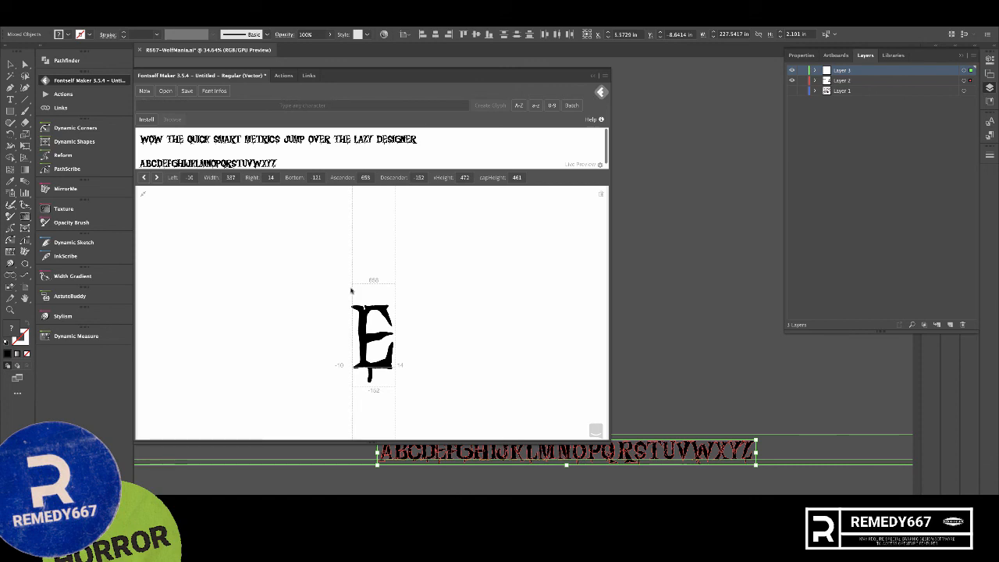
left_click_drag(351, 289, 391, 298)
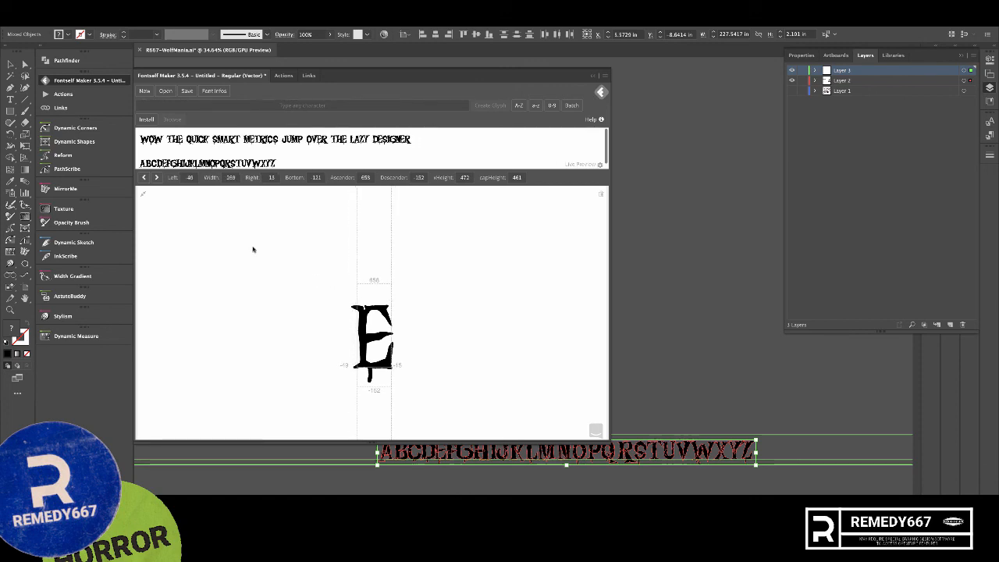
- Tighten the D's left spacing to about -54, skip the C, and set the B to about -73 left and -12 right
left_click(143, 177)
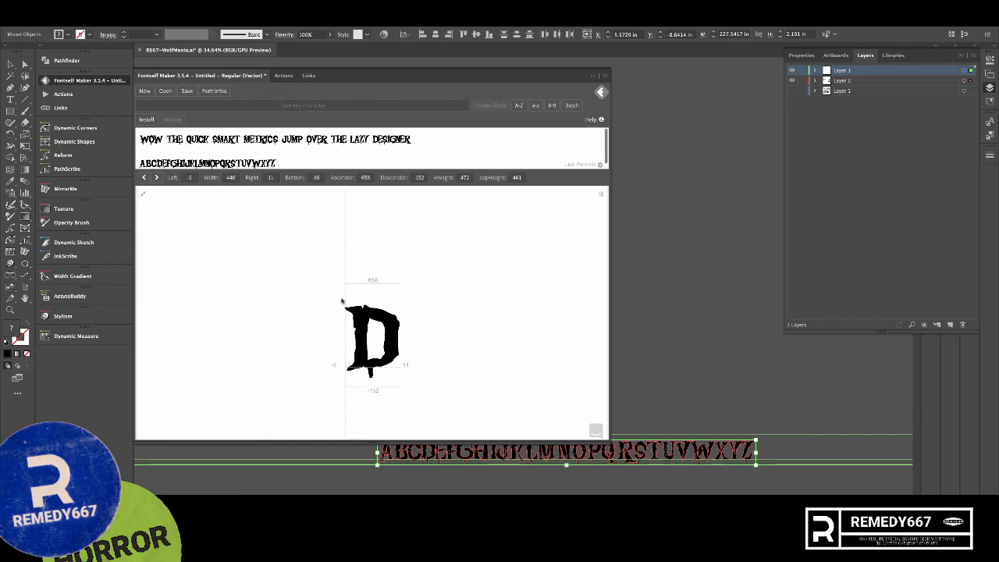
left_click_drag(344, 300, 351, 301)
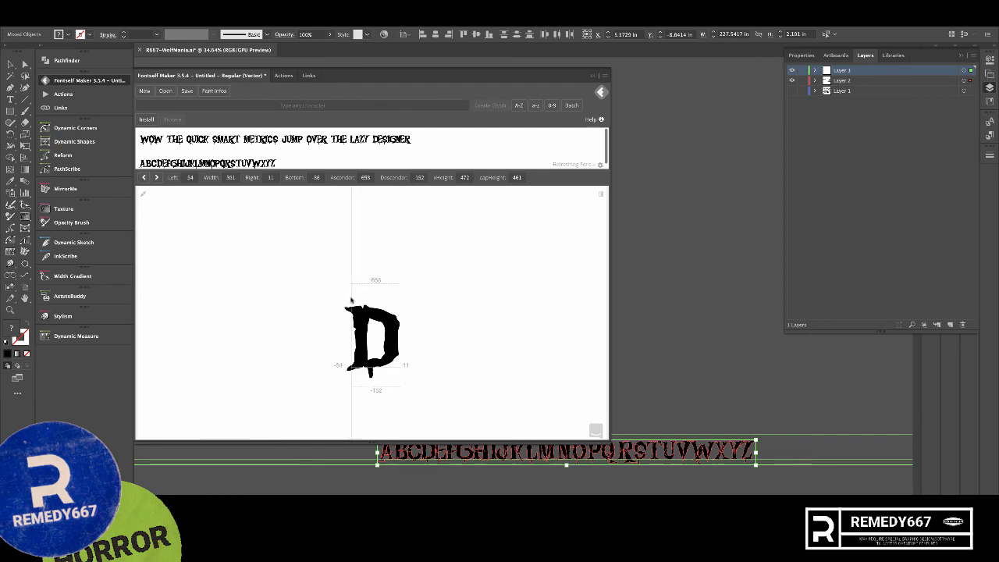
left_click(144, 177)
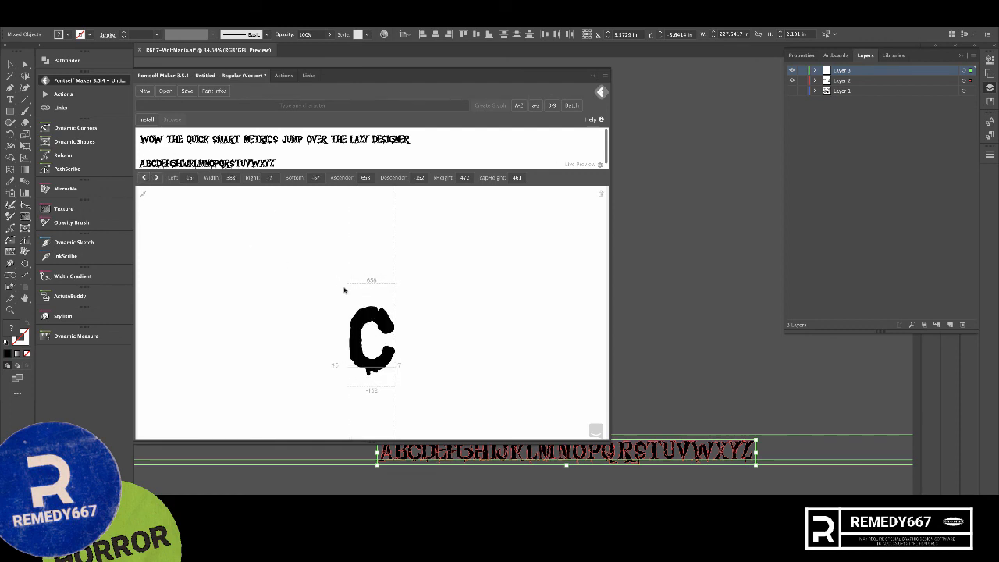
left_click(144, 177)
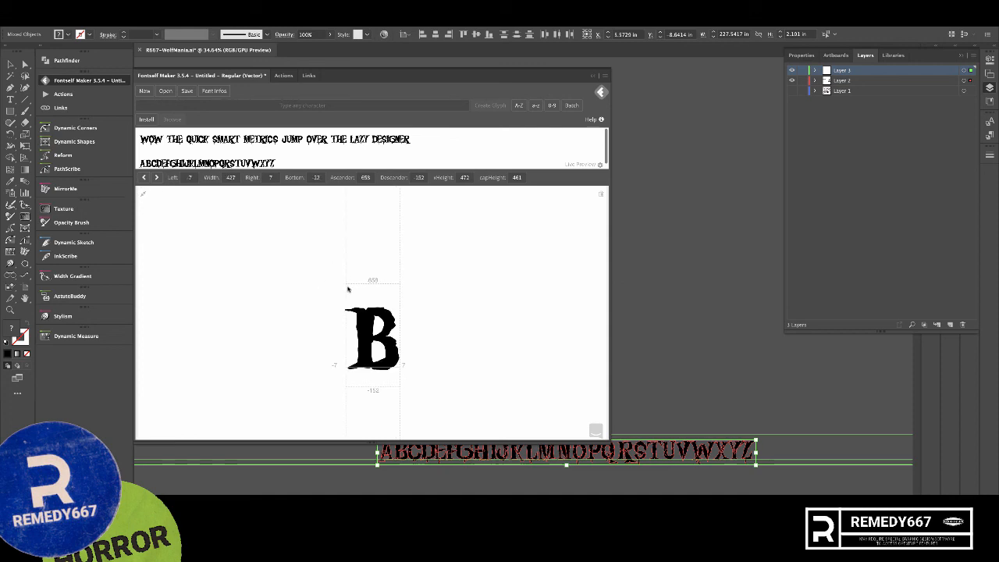
left_click_drag(345, 290, 355, 290)
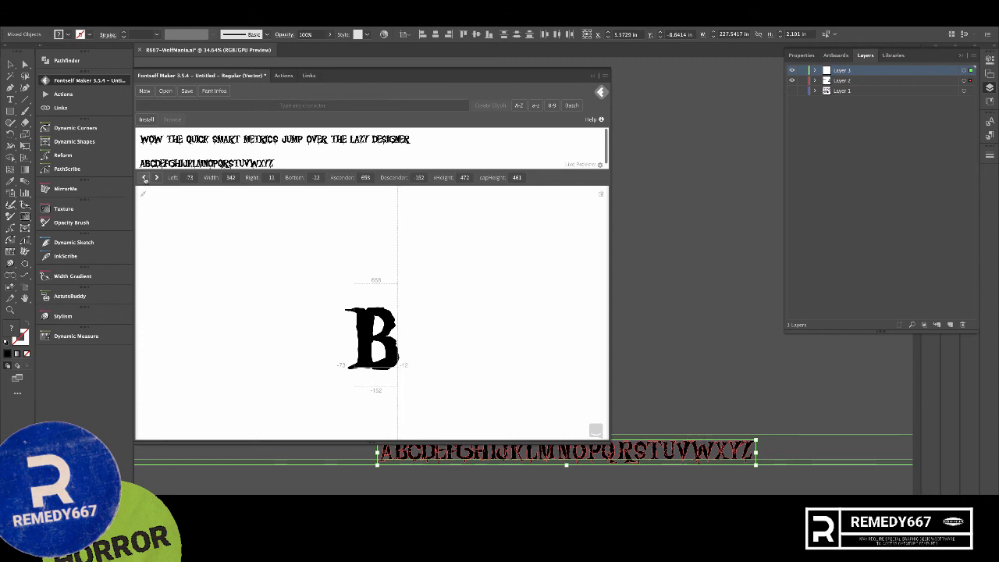
- Tighten the A's spacing to about -83 left and -42 right, and return to the glyph overview
left_click(144, 177)
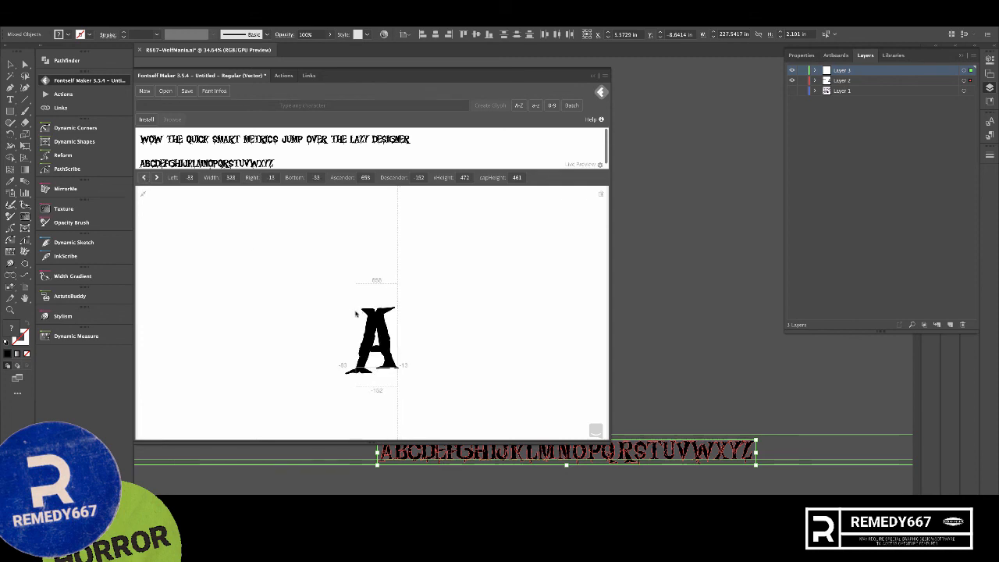
left_click_drag(394, 290, 395, 293)
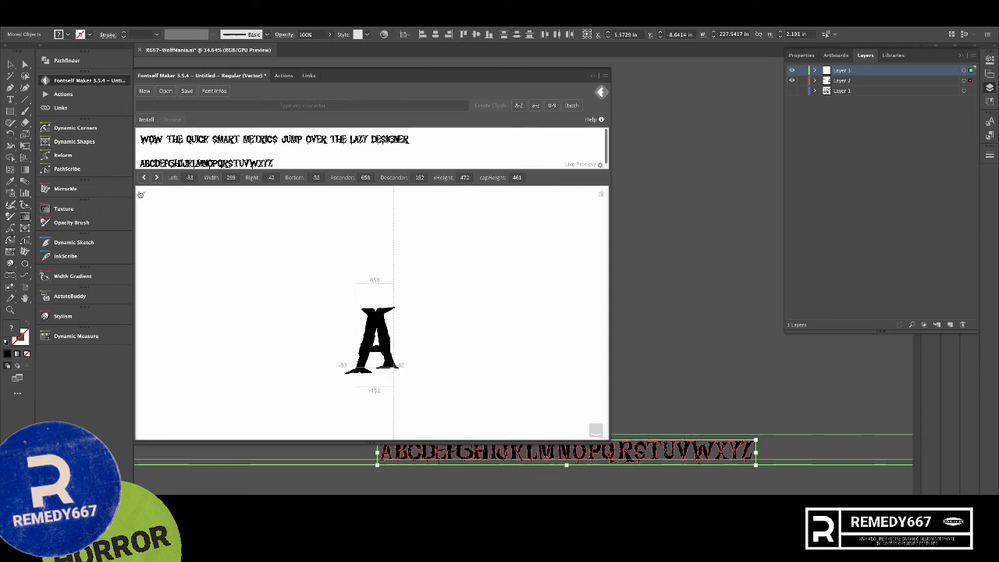
left_click(144, 177)
- Open the advanced spacing view, enlarge its sample text, and check the letter gaps in HAMBURGEFONSTIV
left_click(340, 177)
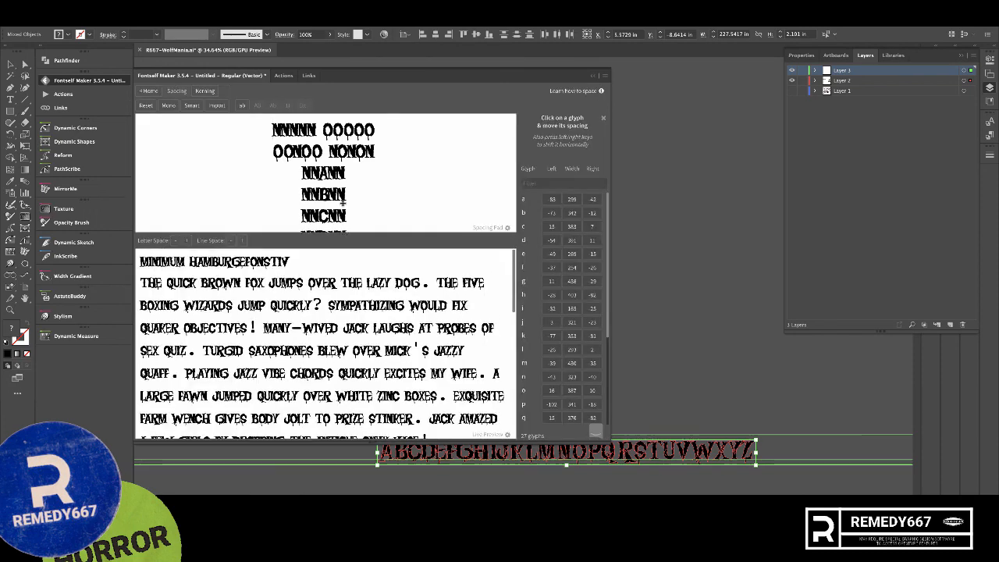
left_click_drag(343, 203, 343, 181)
mouse_move(511, 434)
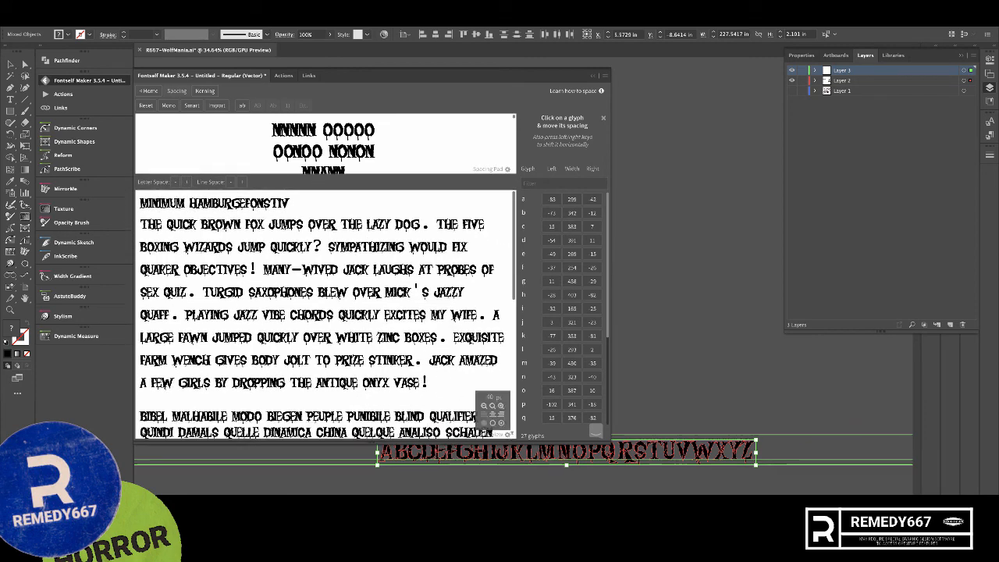
left_click(501, 405)
left_click(501, 405)
left_click(501, 405)
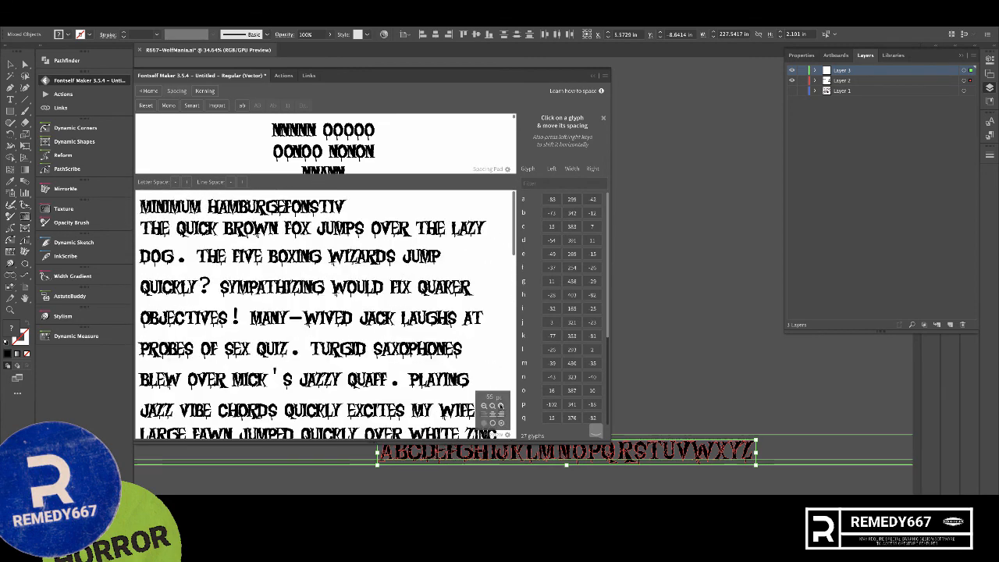
left_click(502, 405)
left_click(502, 405)
left_click(501, 405)
left_click(501, 405)
left_click(501, 405)
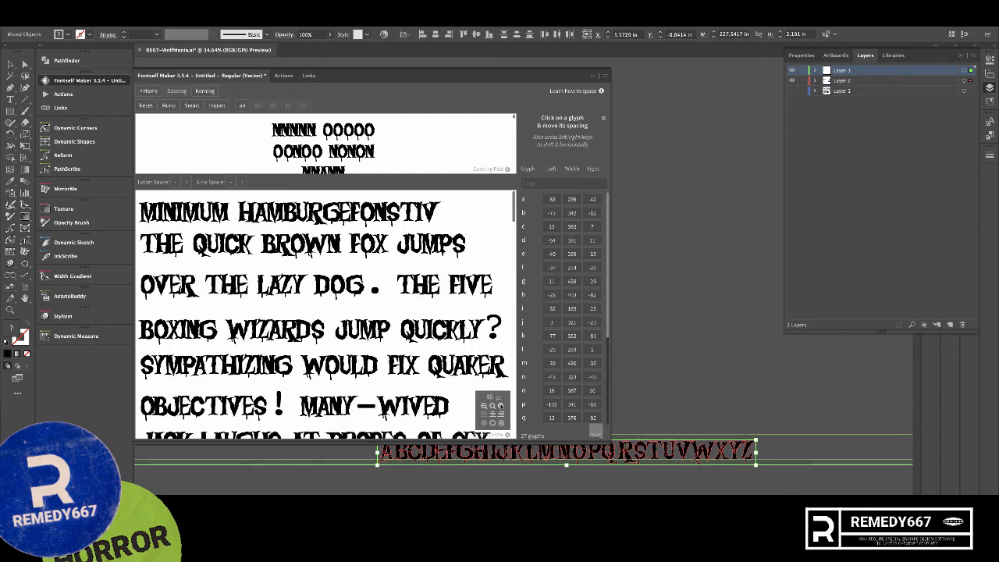
left_click(501, 405)
left_click(501, 405)
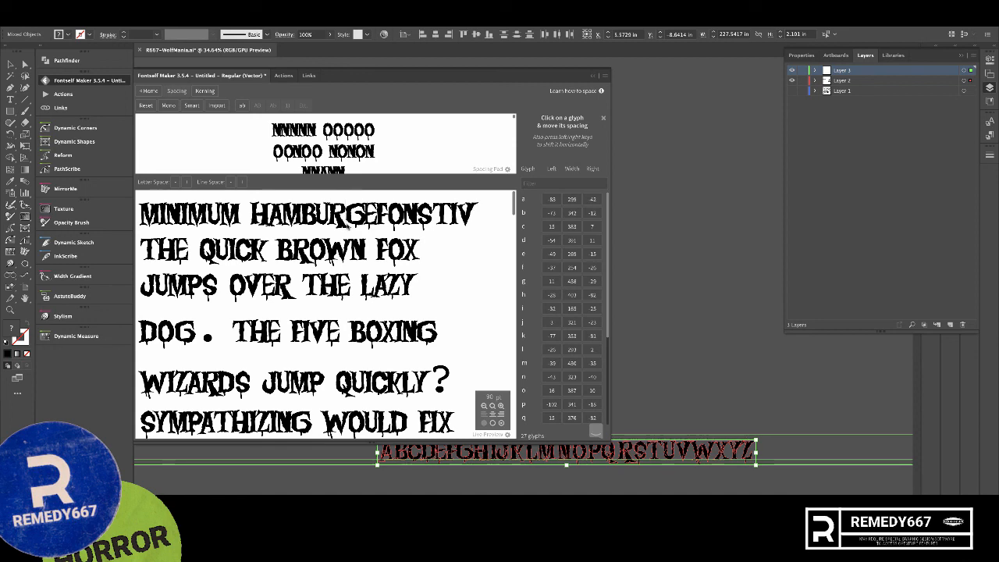
double_click(342, 221)
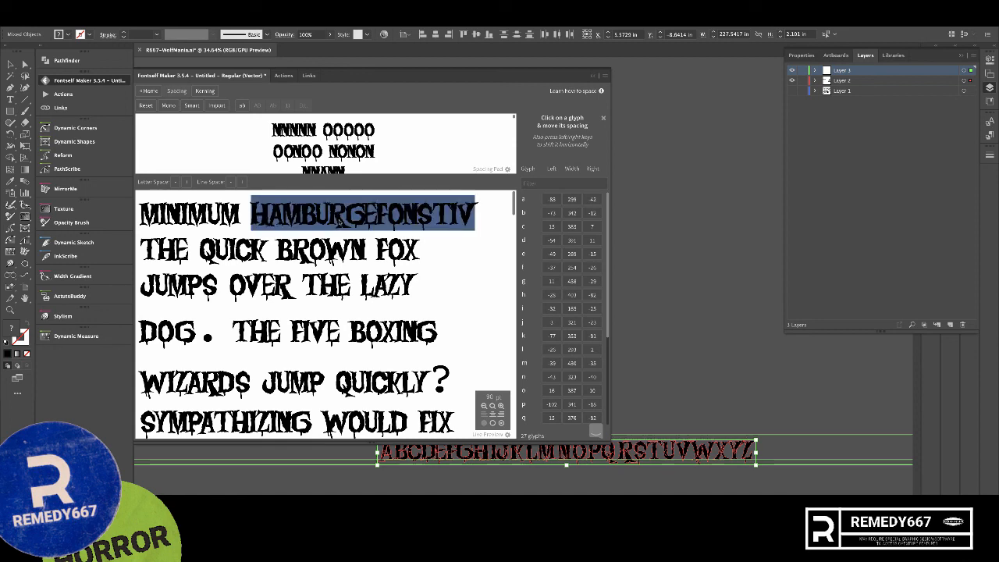
left_click(342, 223)
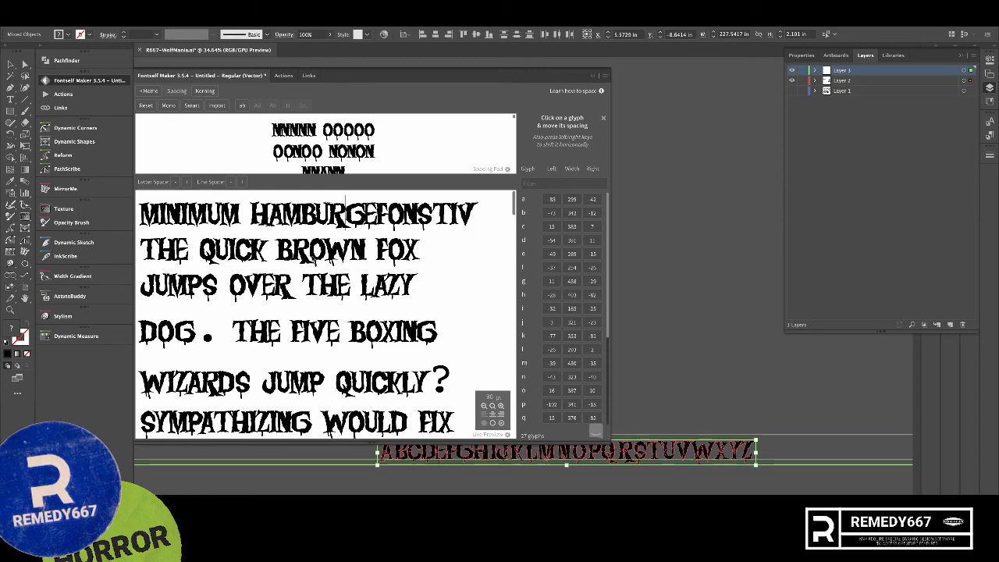
- Reopen the R glyph from the overview and tighten its right spacing to about -158
left_click(148, 91)
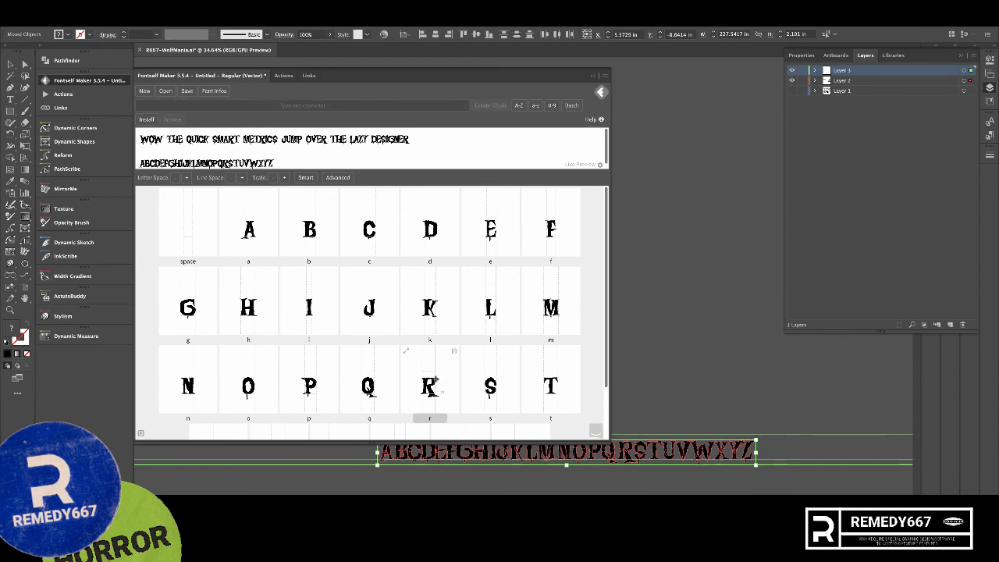
double_click(430, 385)
left_click_drag(390, 270, 387, 270)
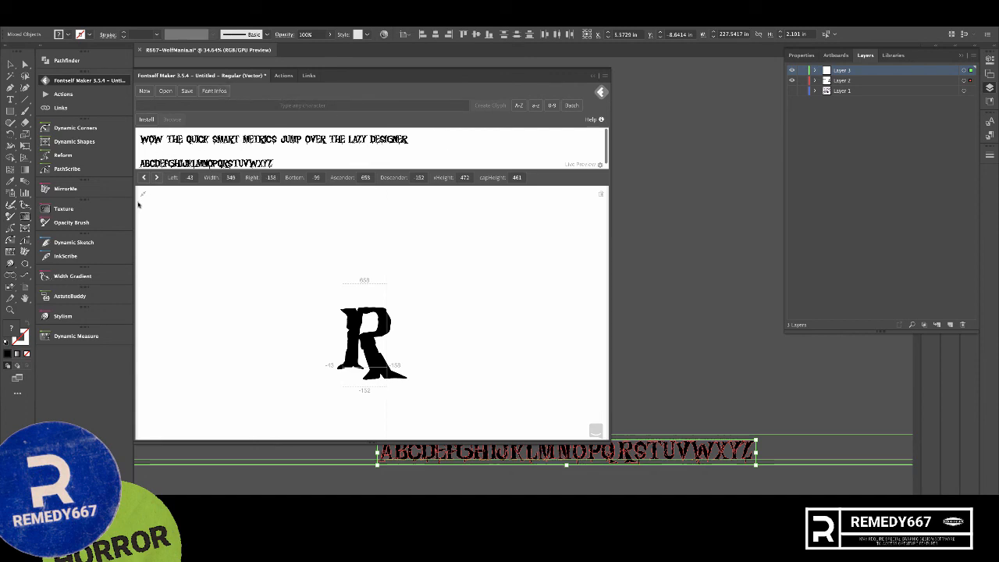
left_click(143, 177)
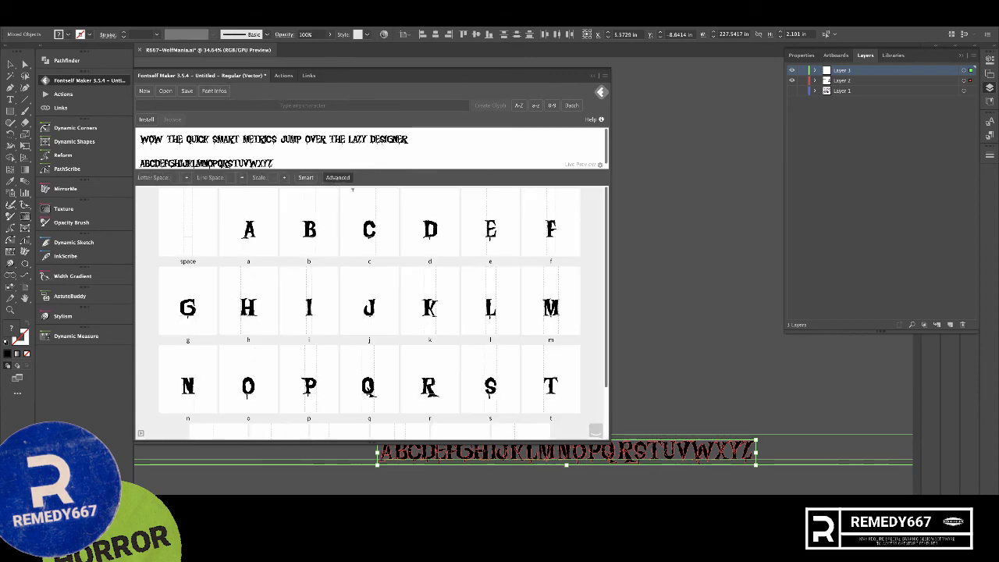
- Examine the letter spacing throughout the enlarged sample text in the advanced spacing view
left_click(337, 178)
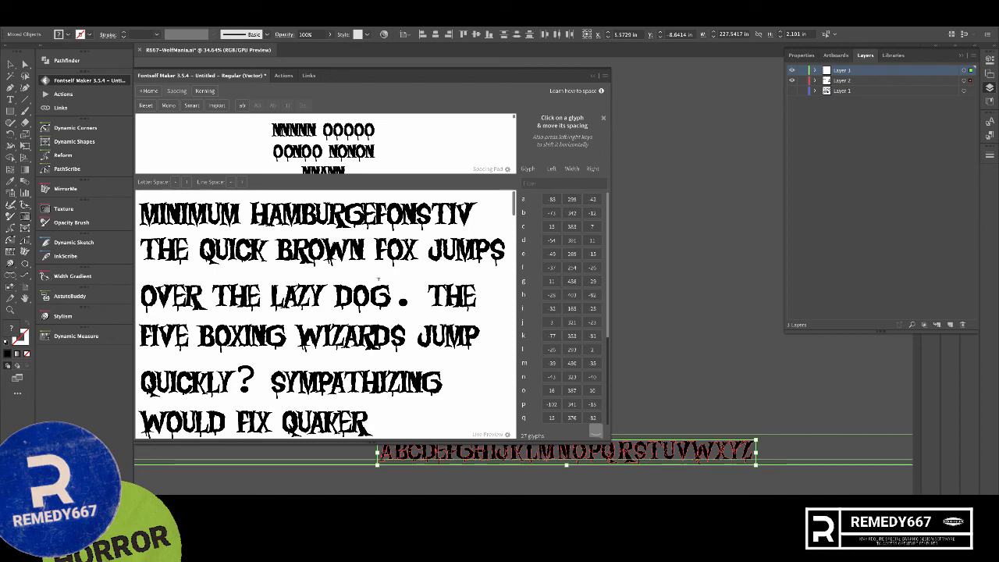
scroll(379, 279, "down", 3)
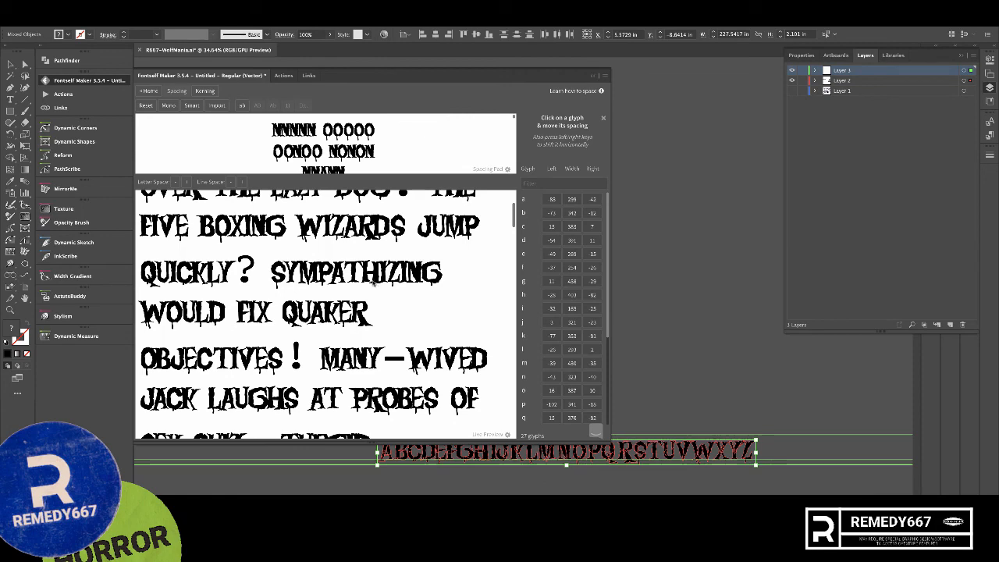
scroll(374, 286, "down", 3)
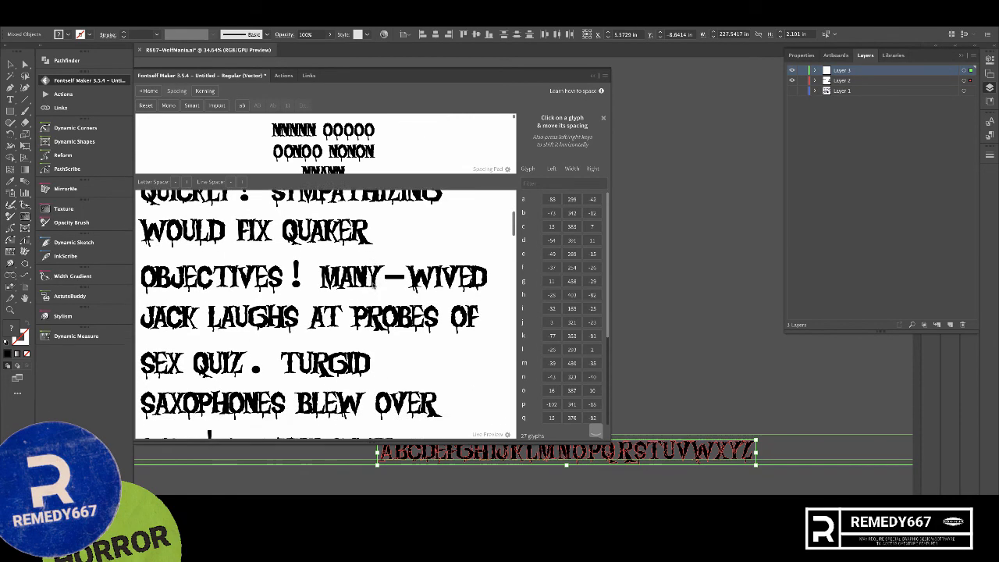
scroll(256, 280, "down", 1)
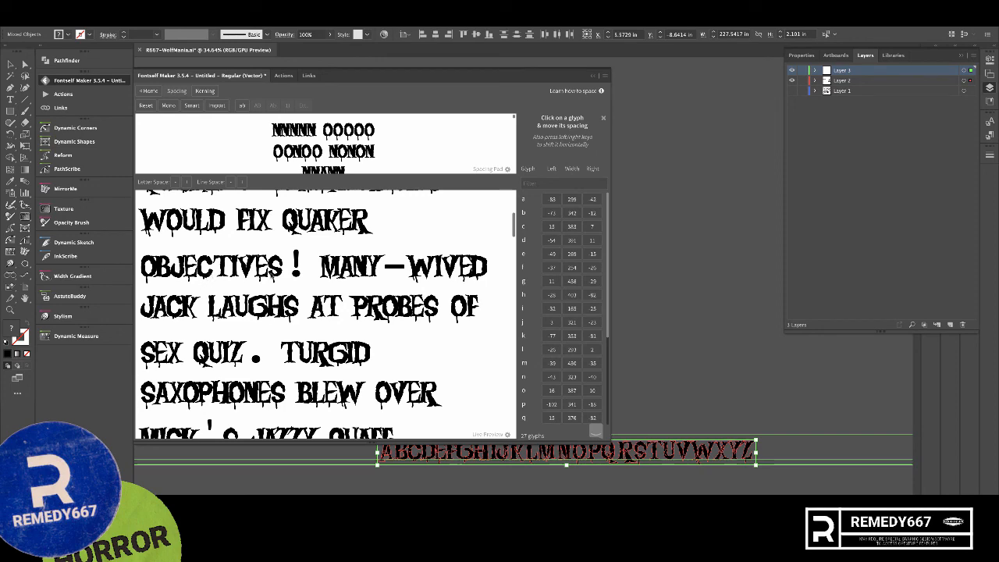
scroll(299, 336, "down", 5)
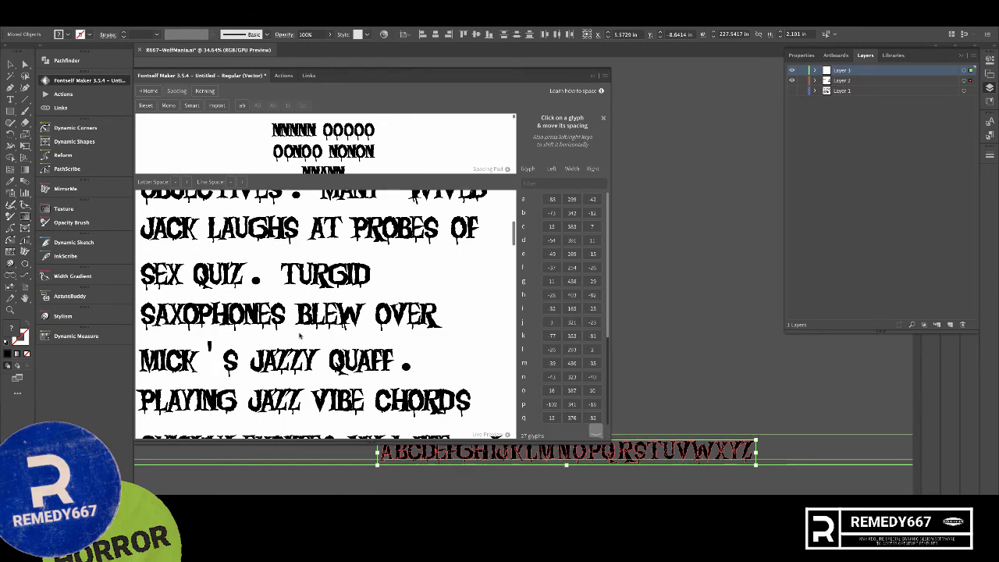
scroll(300, 336, "down", 3)
scroll(300, 334, "down", 5)
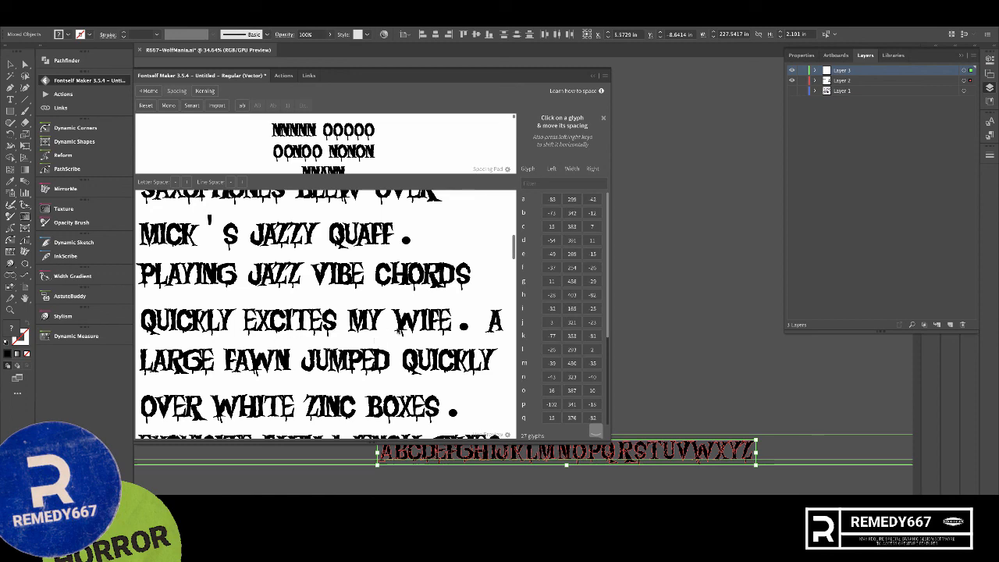
scroll(417, 326, "down", 5)
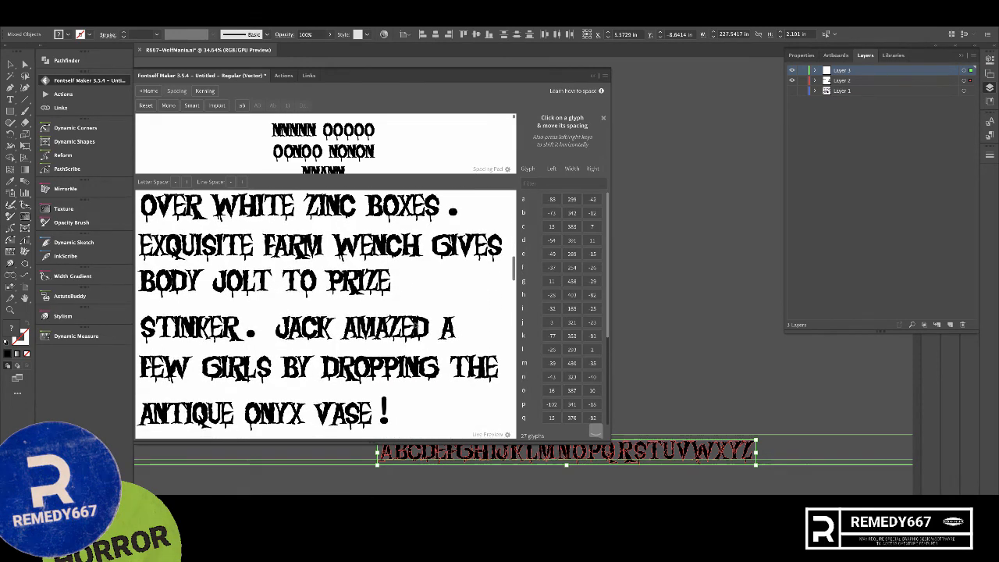